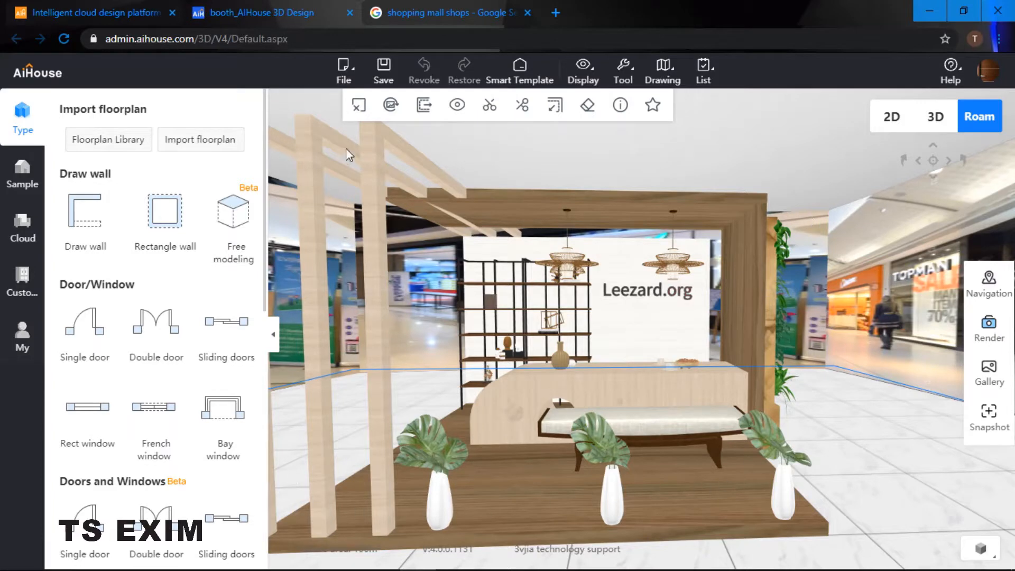
Start a new scheme in place of the open booth design
click(343, 68)
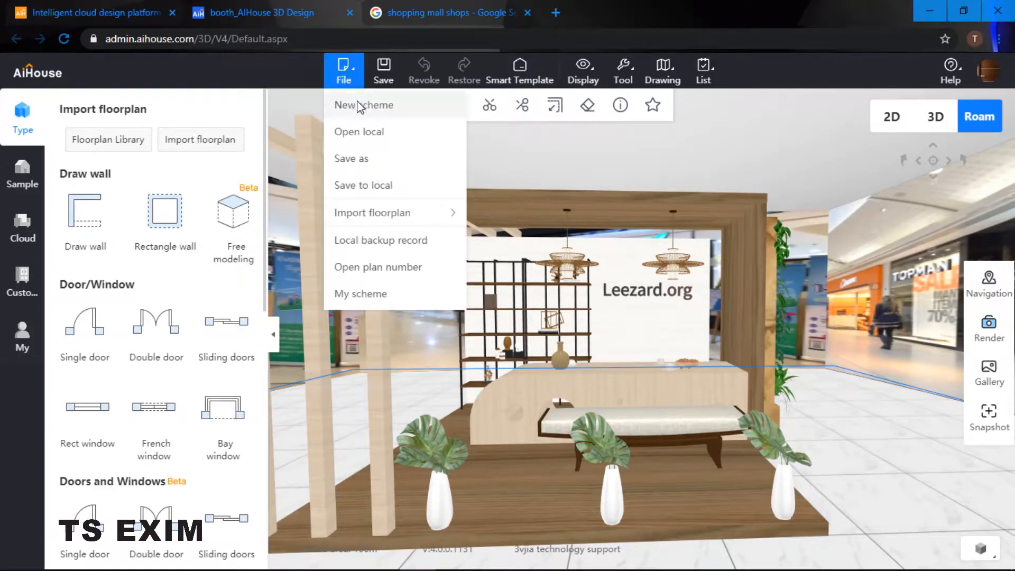
click(355, 102)
click(531, 353)
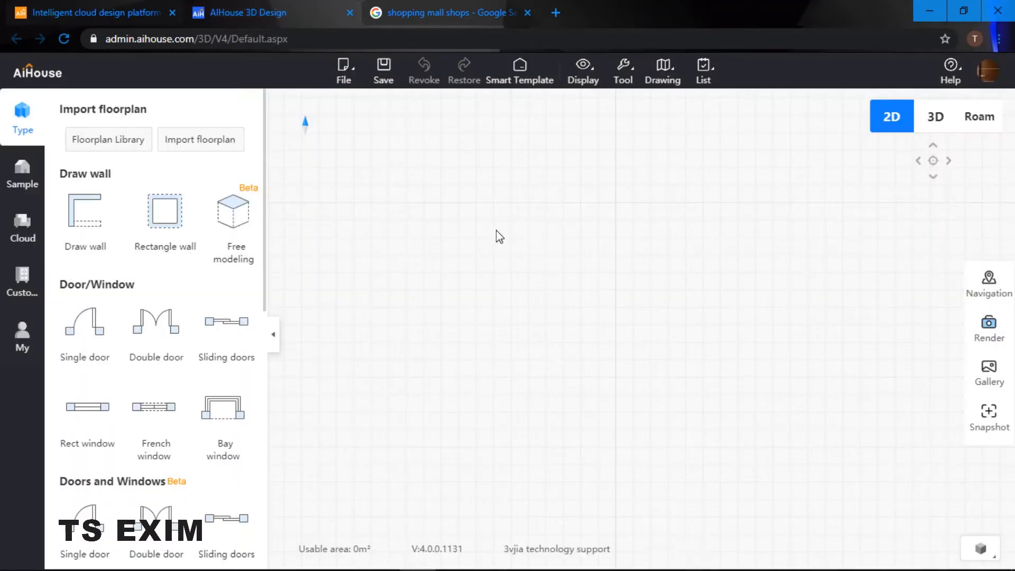
Draw a rectangular room with interior dimensions of 10000 by 10000 mm
click(175, 218)
click(305, 194)
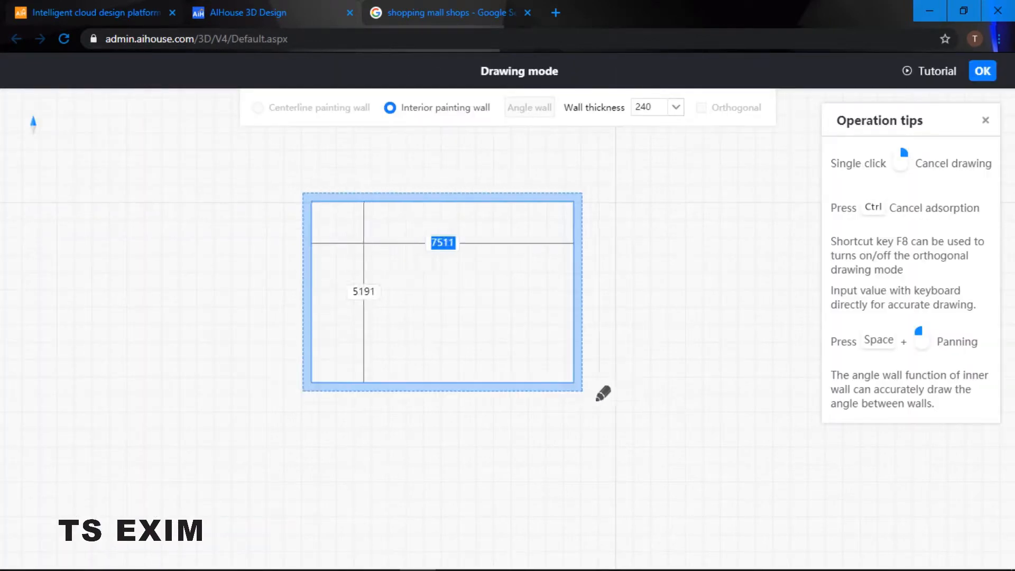
text(10000)
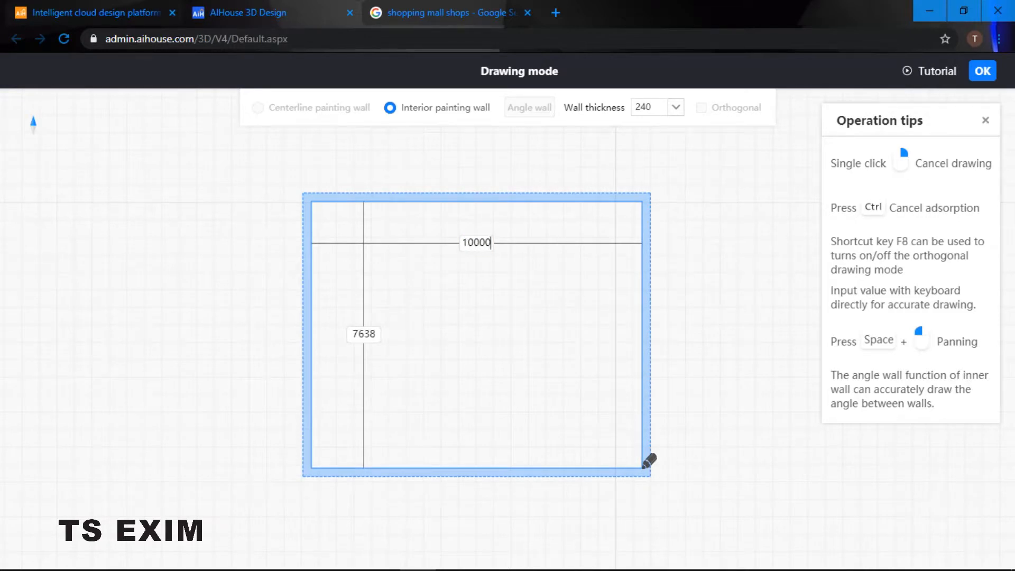
key(Tab)
text(10000)
key(Return)
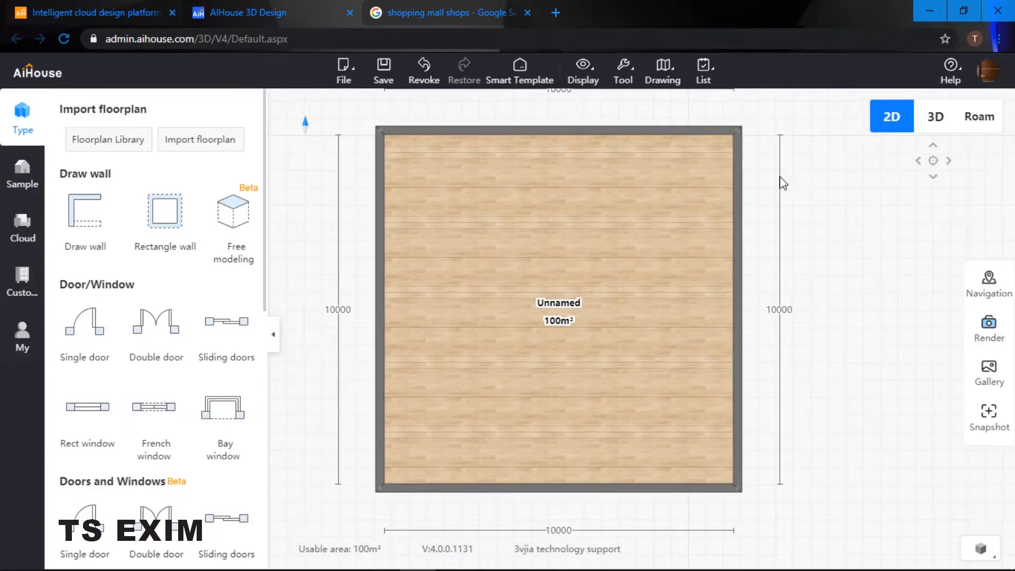
Hide the cornice and skirting of the room in the roam view
click(979, 126)
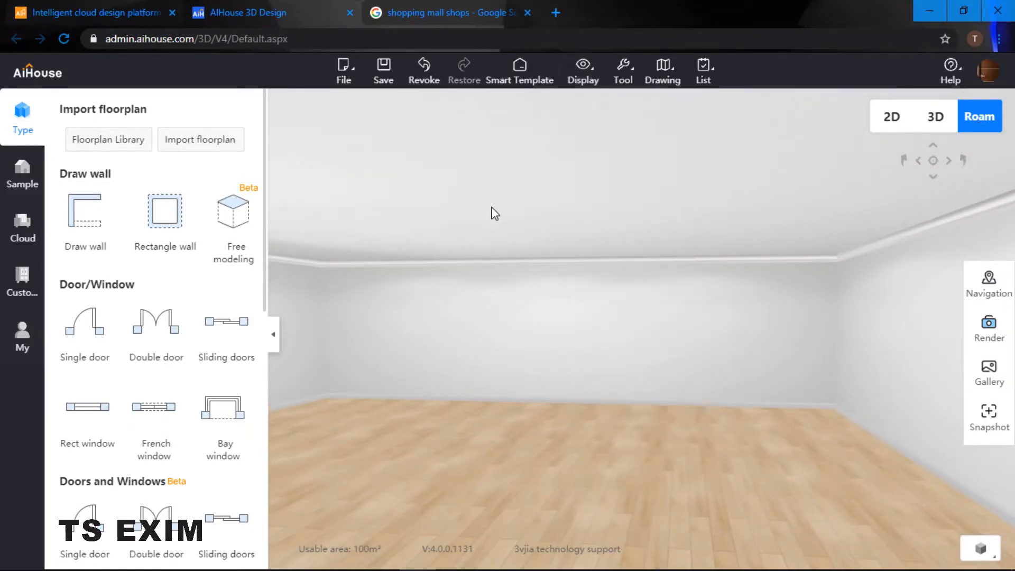
drag(736, 264, 506, 251)
mouse_move(599, 81)
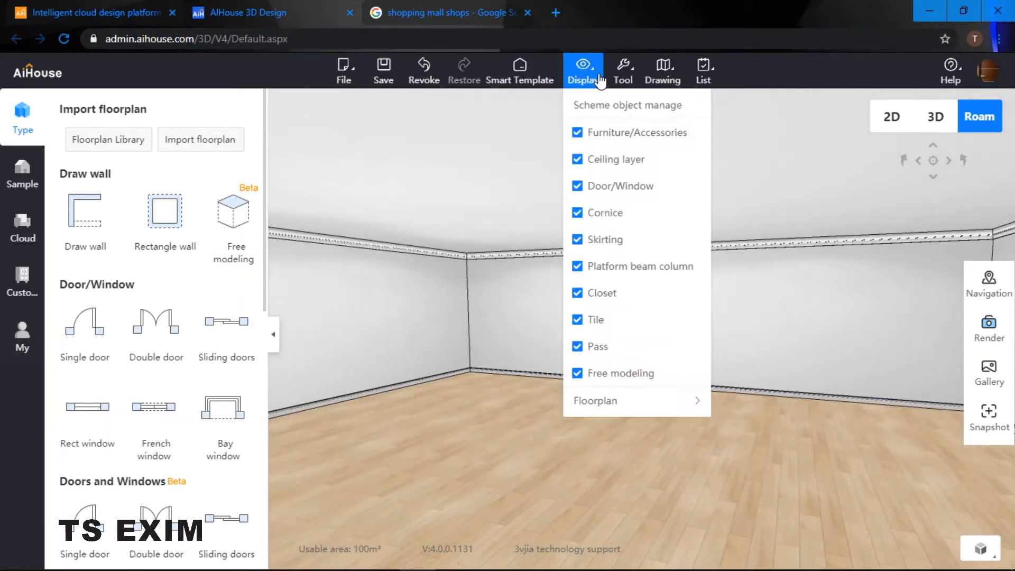
click(602, 214)
click(605, 239)
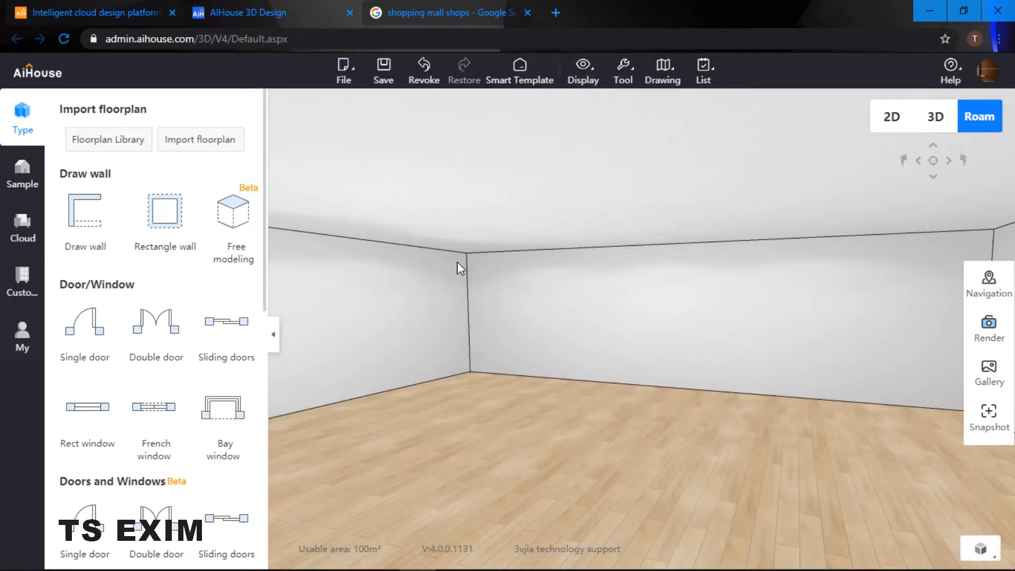
Set the current storey height to 3200 mm in the wall settings
drag(457, 262, 678, 268)
mouse_move(623, 74)
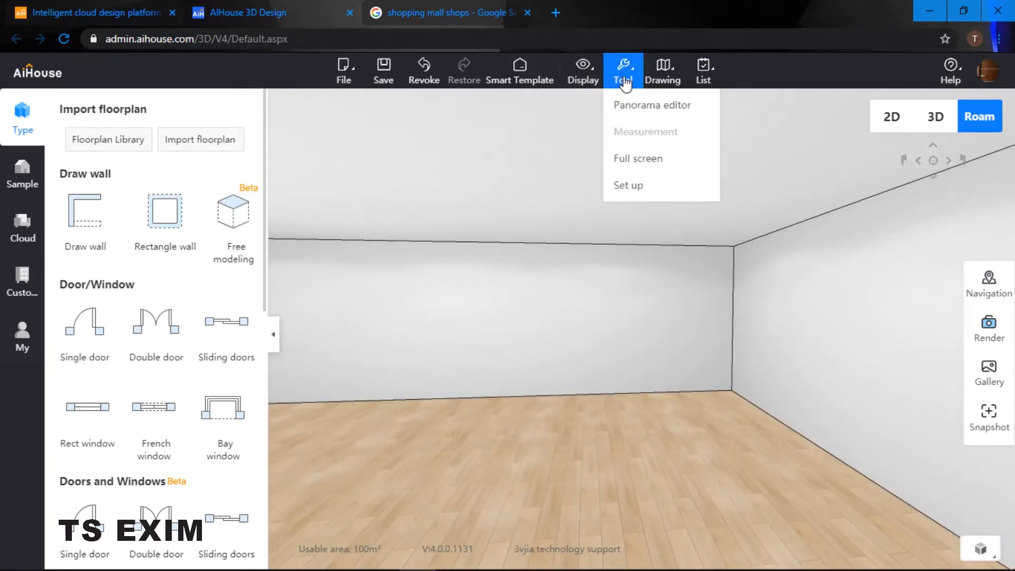
click(636, 192)
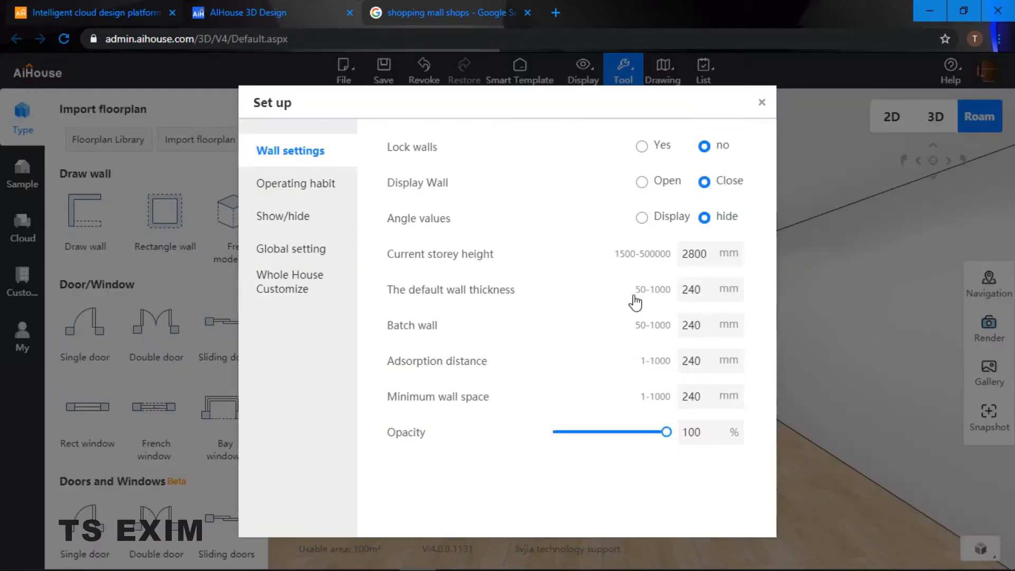
drag(708, 259, 669, 260)
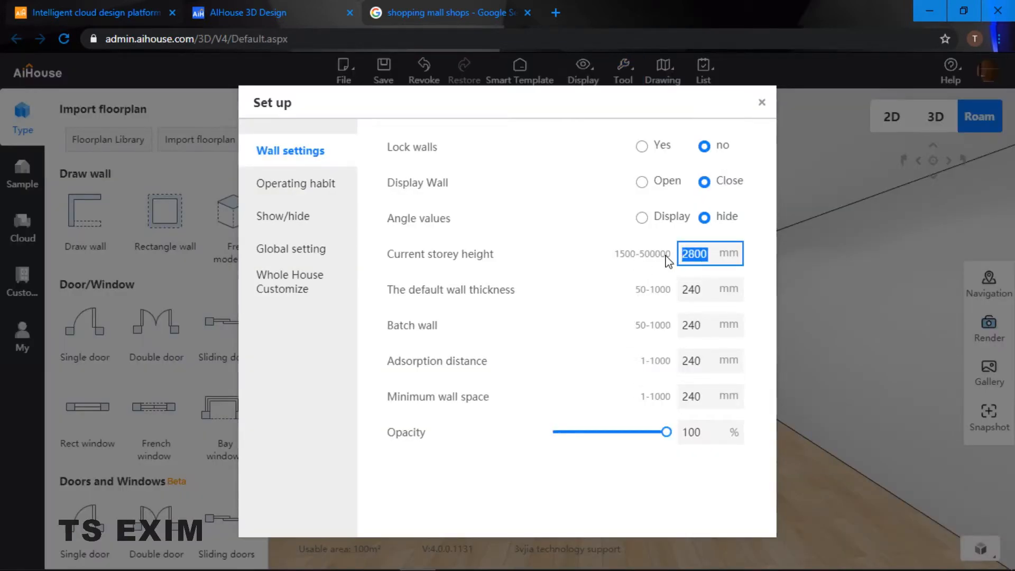
text(3)
key(Return)
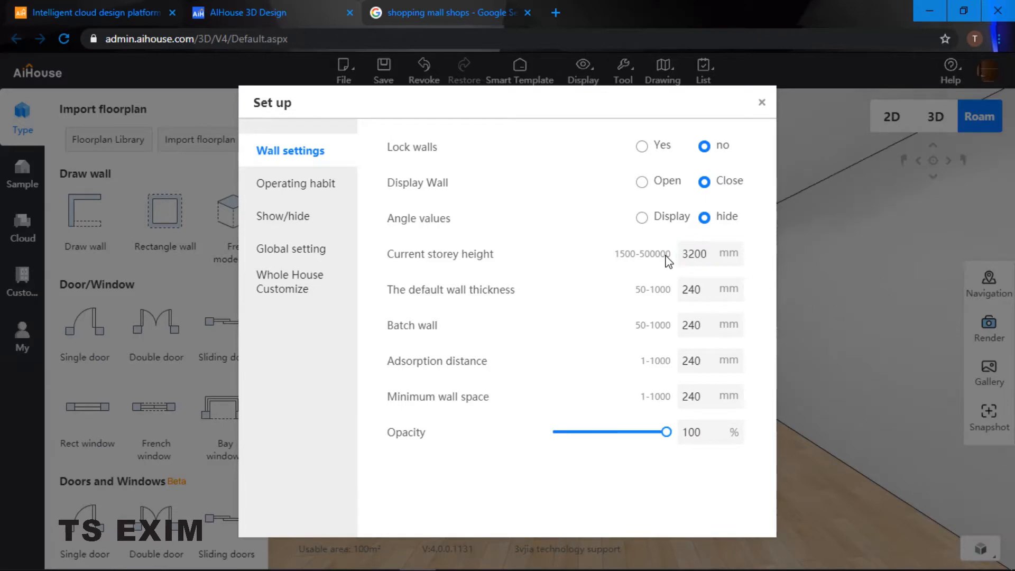
click(760, 103)
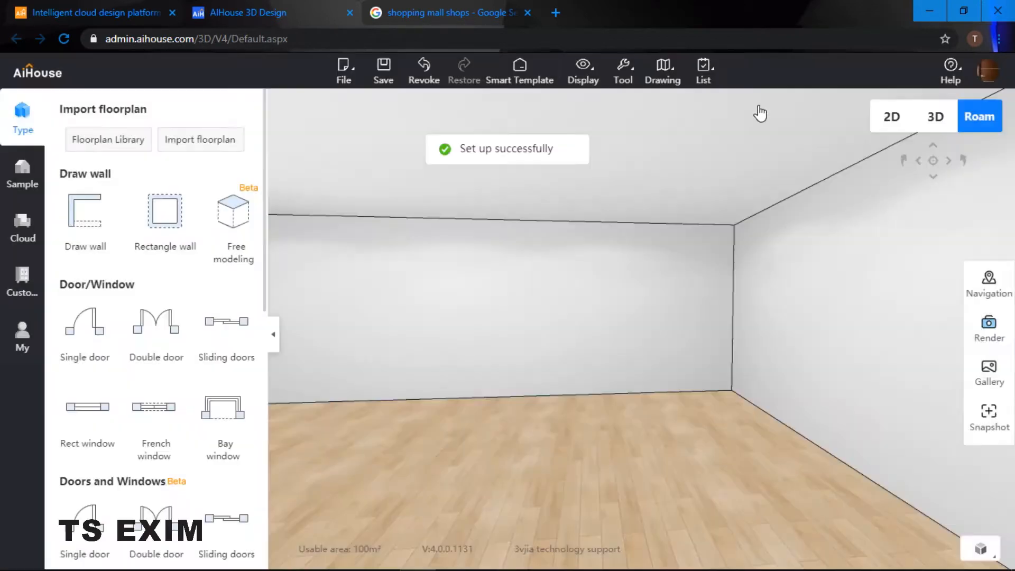
Save the scheme under the name "booth"
drag(617, 224, 414, 220)
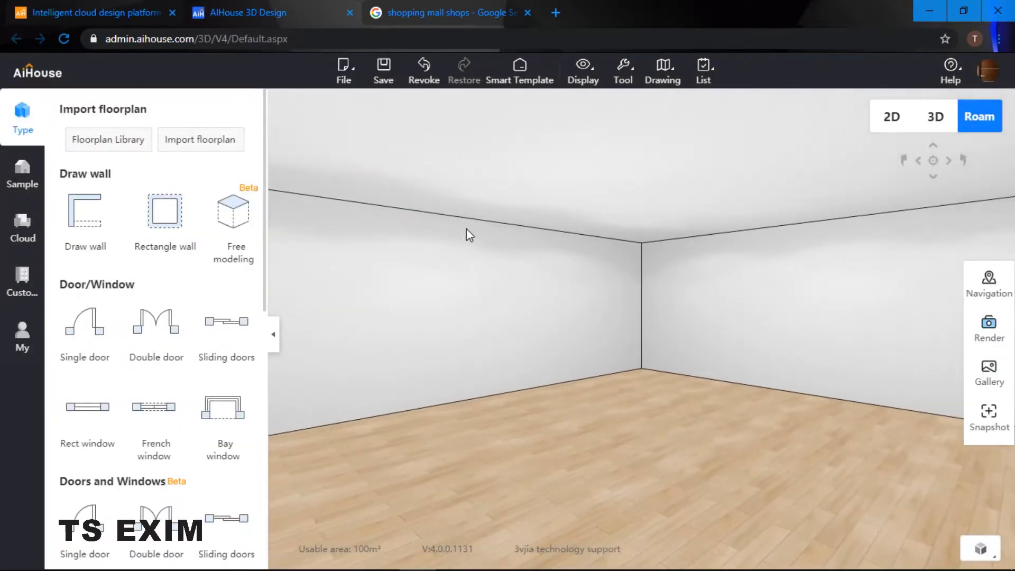
key(ctrl+s)
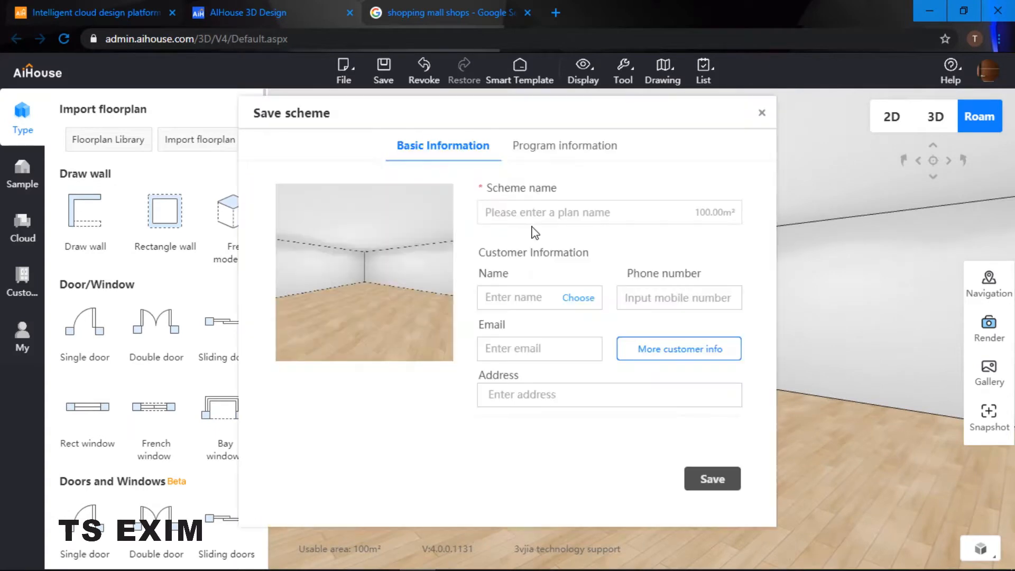
click(595, 217)
text(booth)
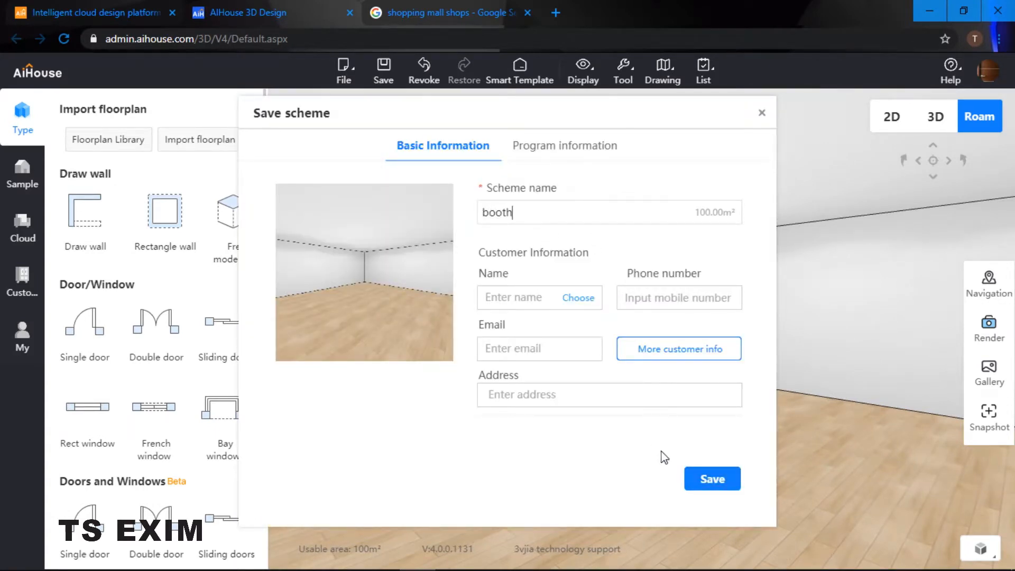
click(710, 478)
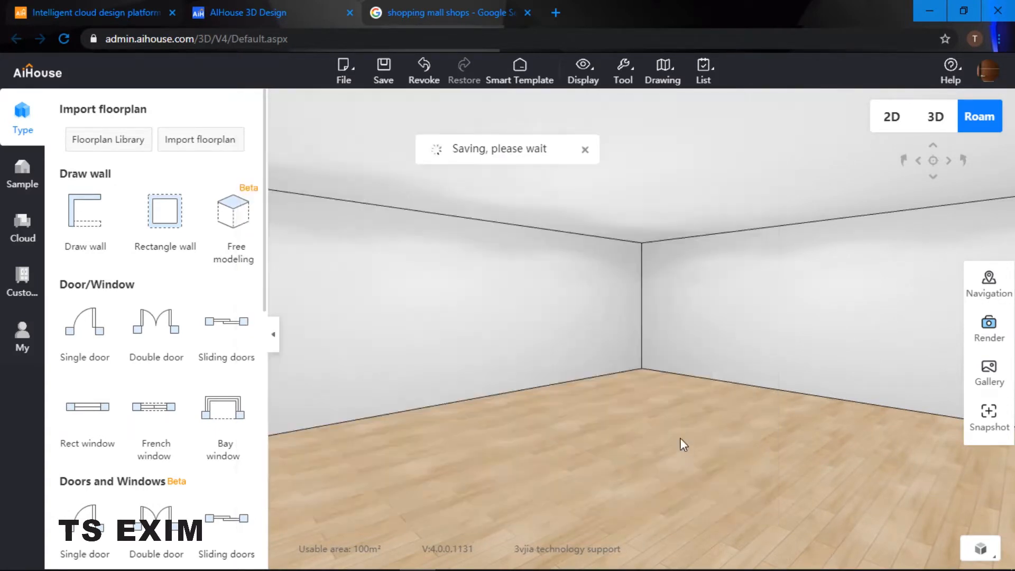
Place the daytime skyline panel from the Window's scenery models inside the room
drag(655, 290, 565, 284)
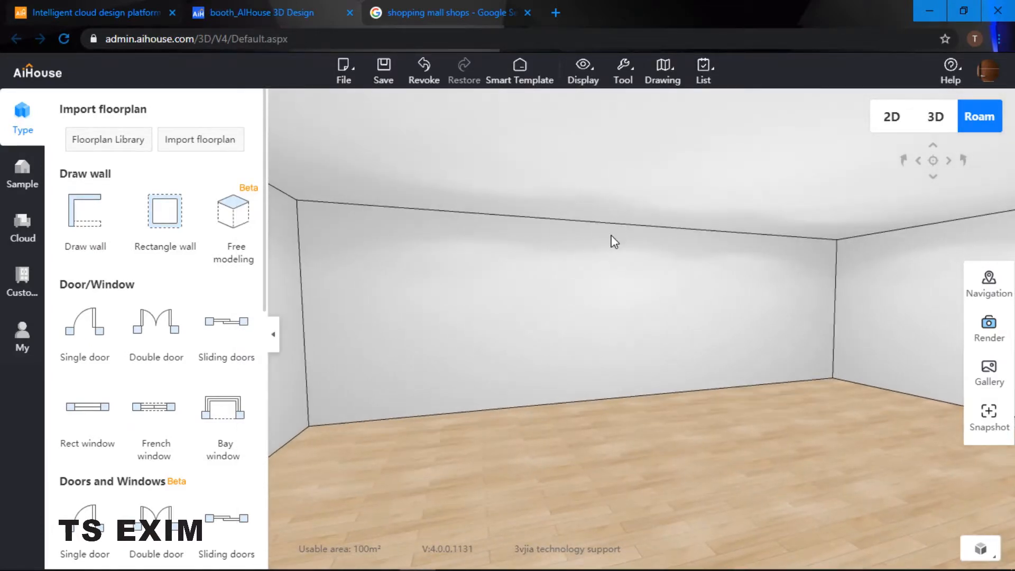
drag(610, 235, 542, 225)
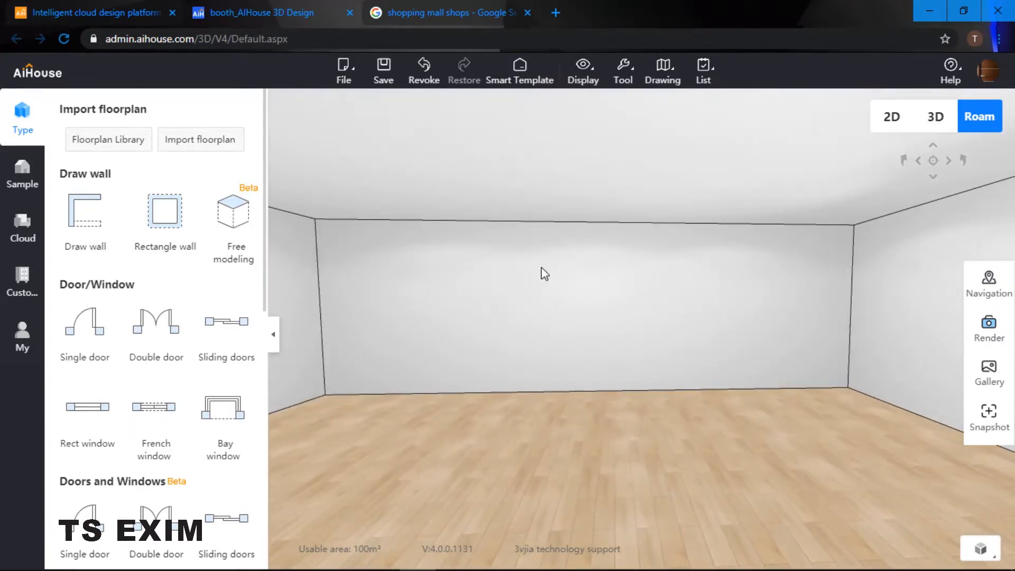
drag(544, 274, 531, 289)
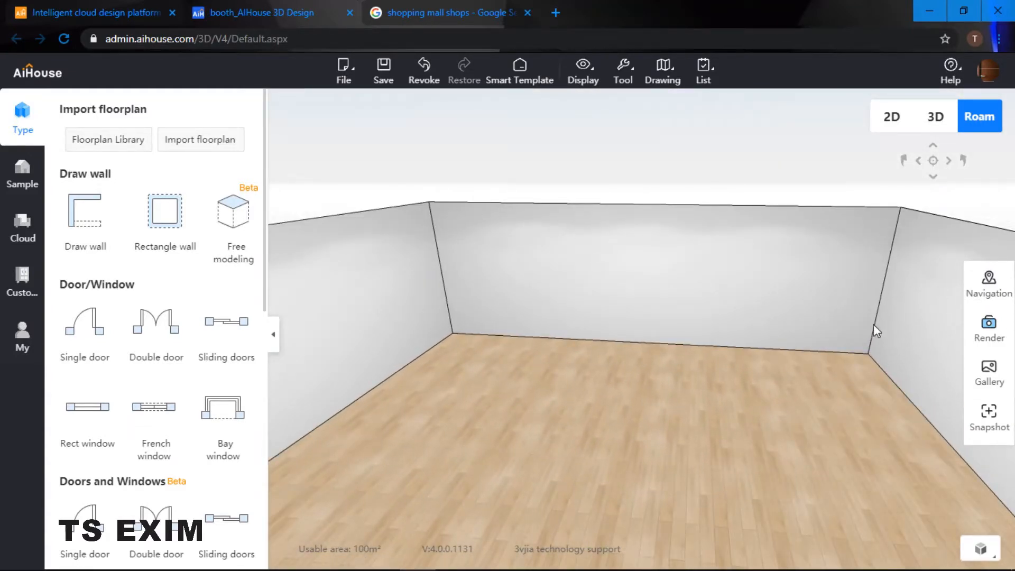
click(23, 224)
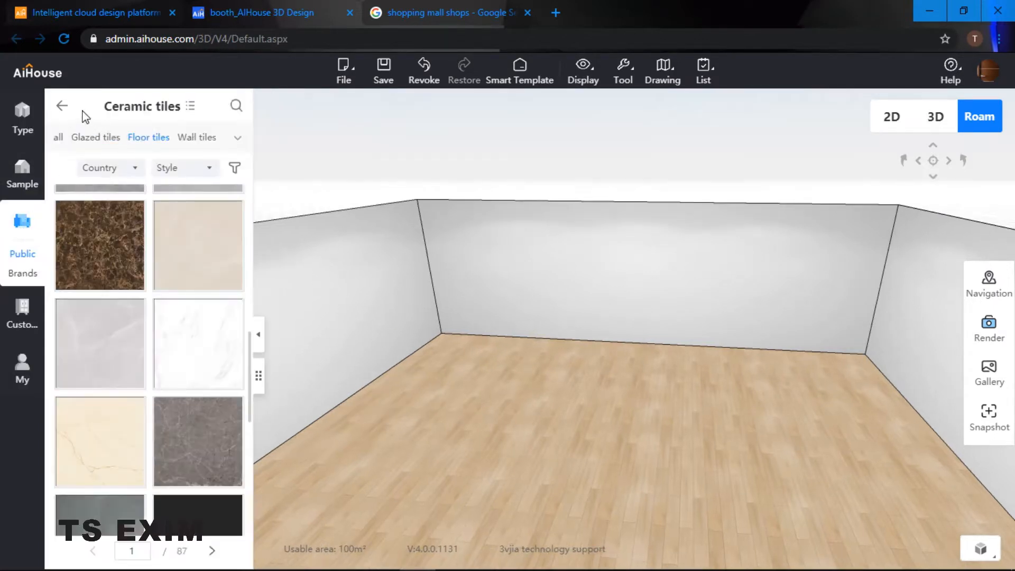
click(63, 108)
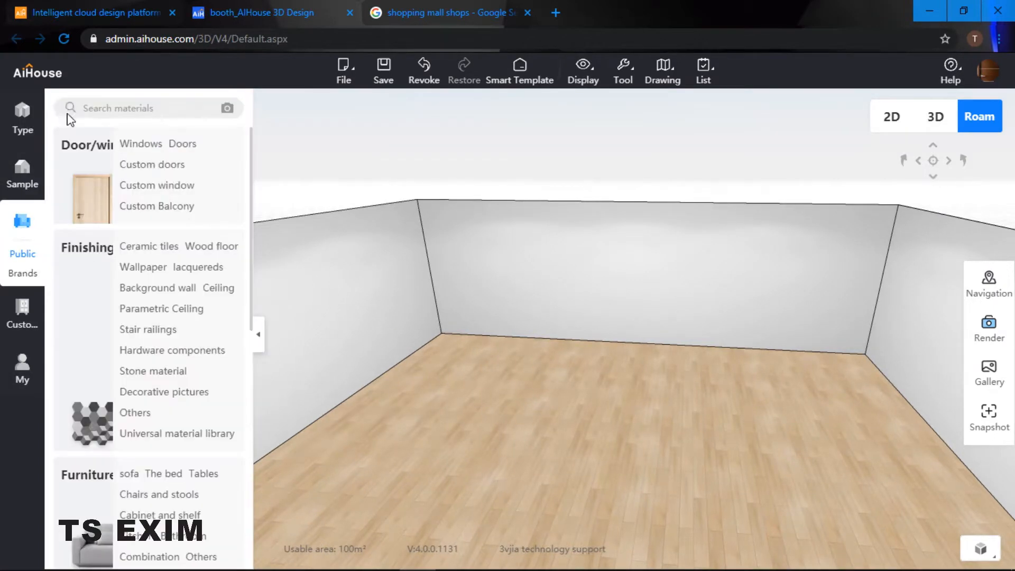
click(151, 144)
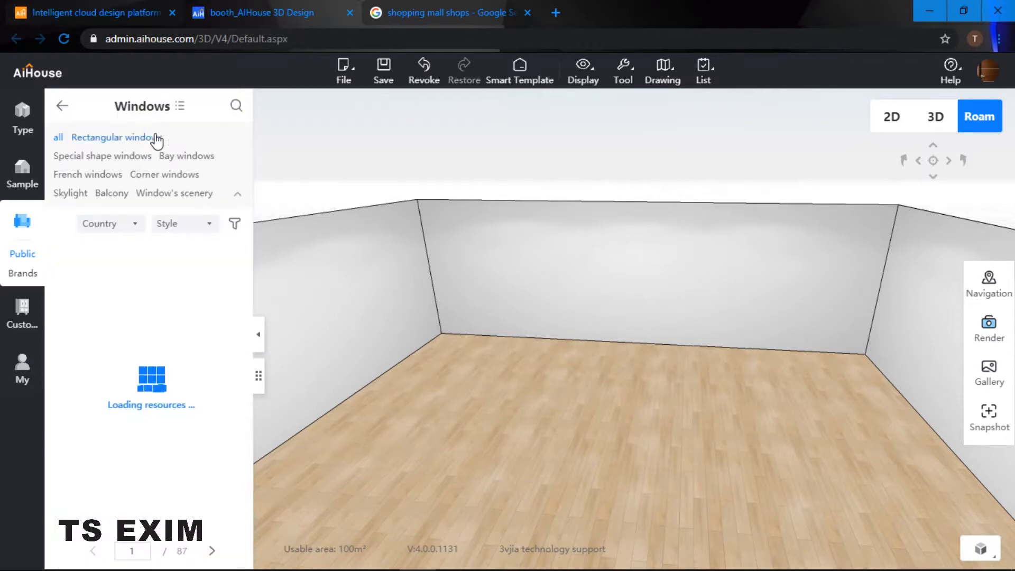
click(173, 197)
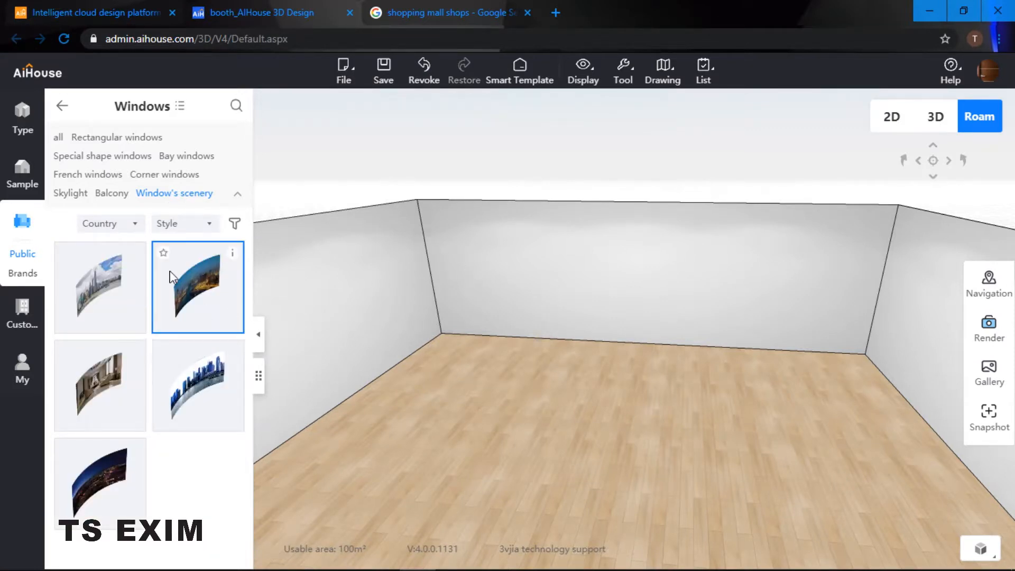
drag(190, 388, 645, 358)
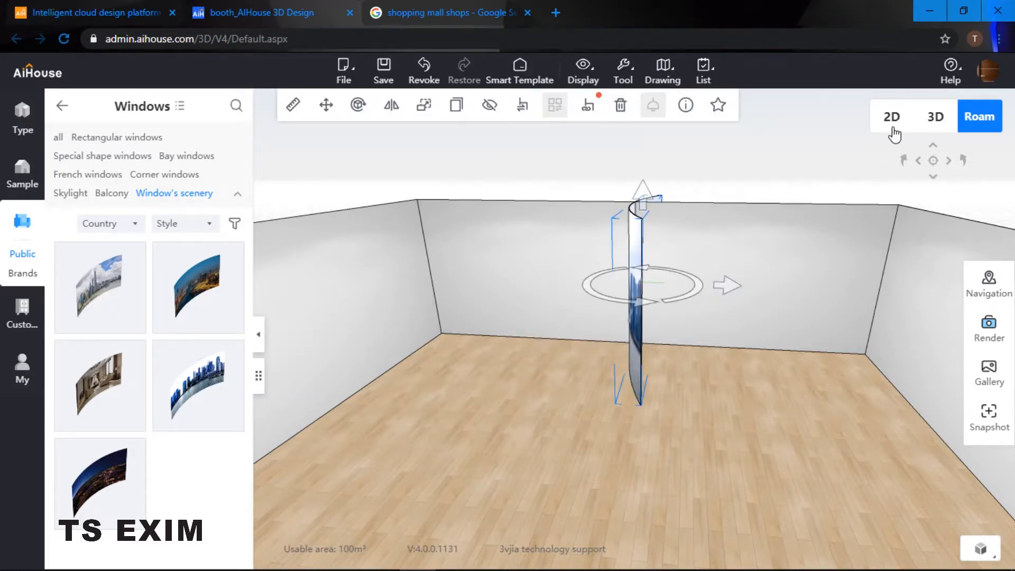
In the 2D plan, turn the scenery panel along the lower wall and stretch it across the wall's length, about 9900 mm
click(893, 126)
drag(799, 338, 553, 509)
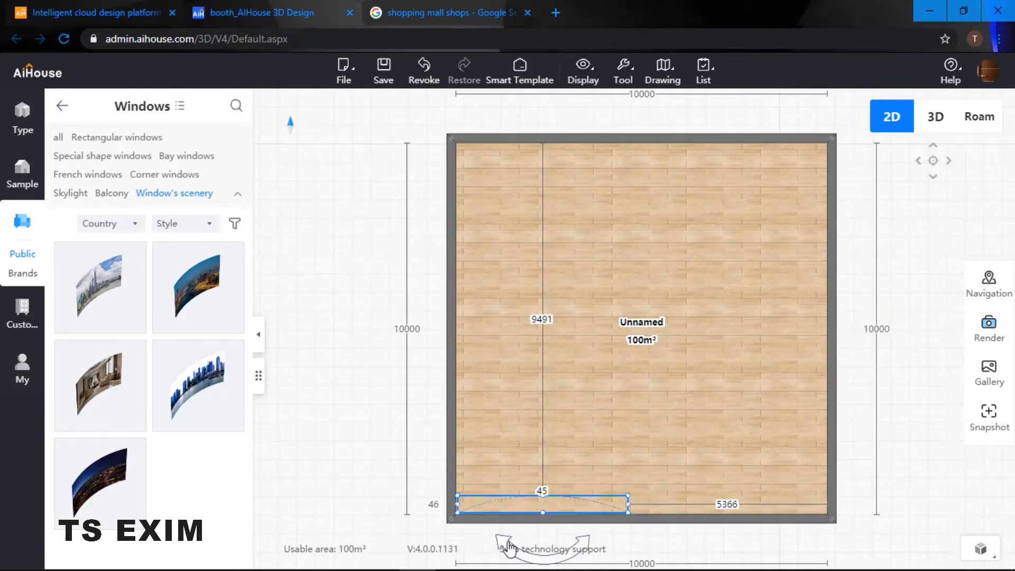
drag(506, 547, 602, 546)
drag(580, 554, 544, 451)
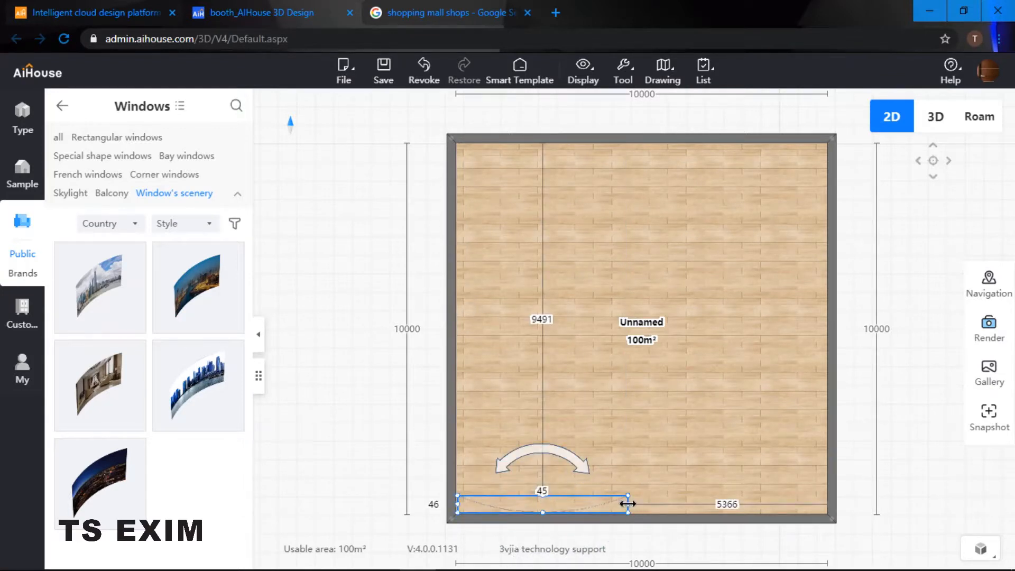
drag(628, 504, 825, 503)
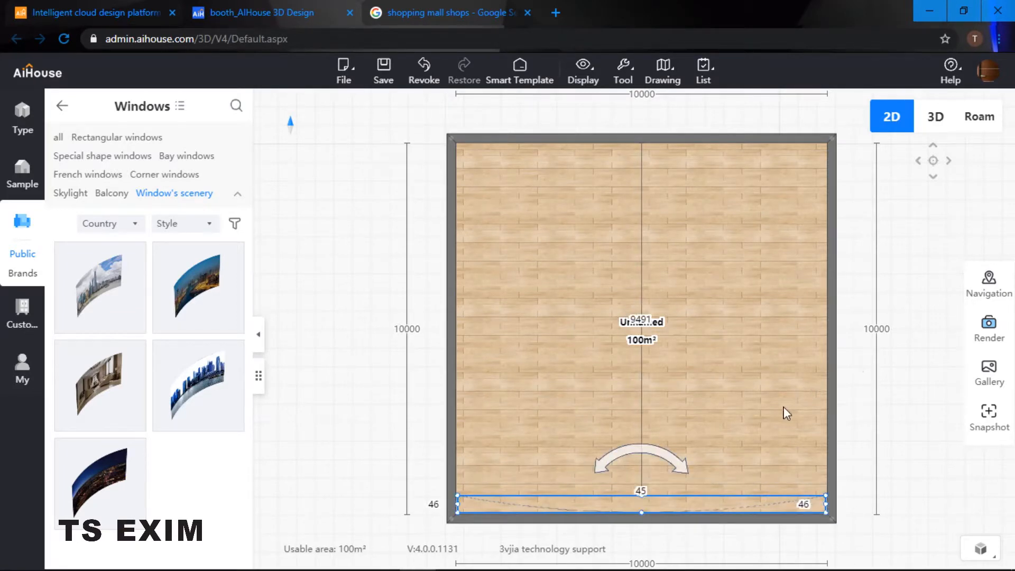
Duplicate the scenery panel twice and rotate the copies to line the plan's left and upper walls
key(ctrl+v)
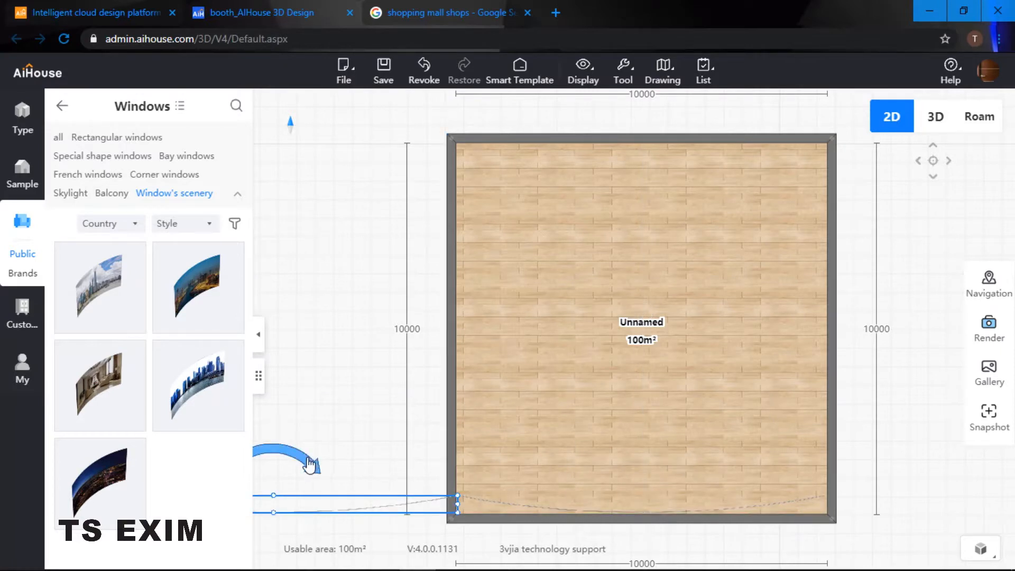
drag(273, 452, 471, 274)
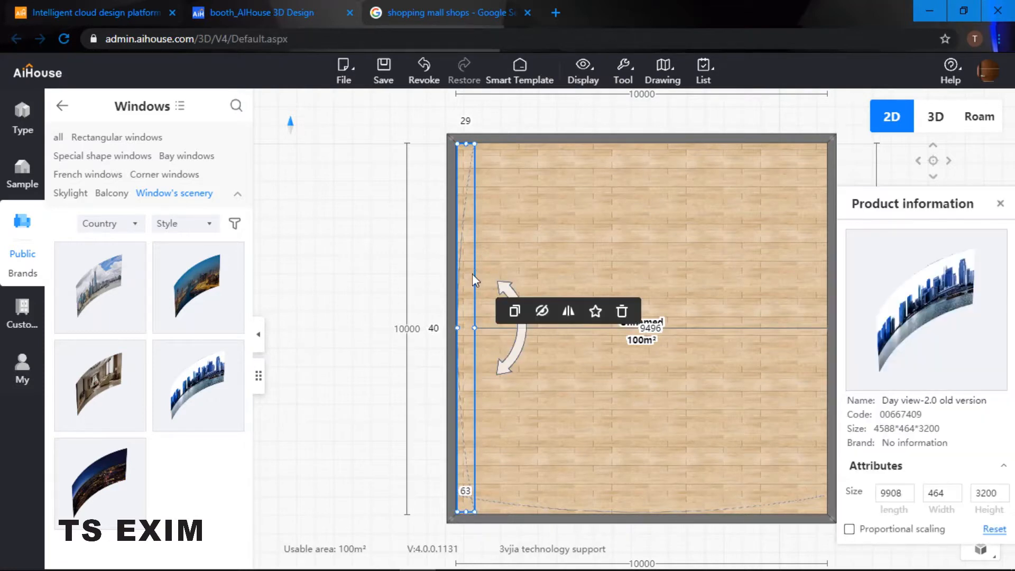
key(ctrl+v)
scroll(552, 275, down, 5)
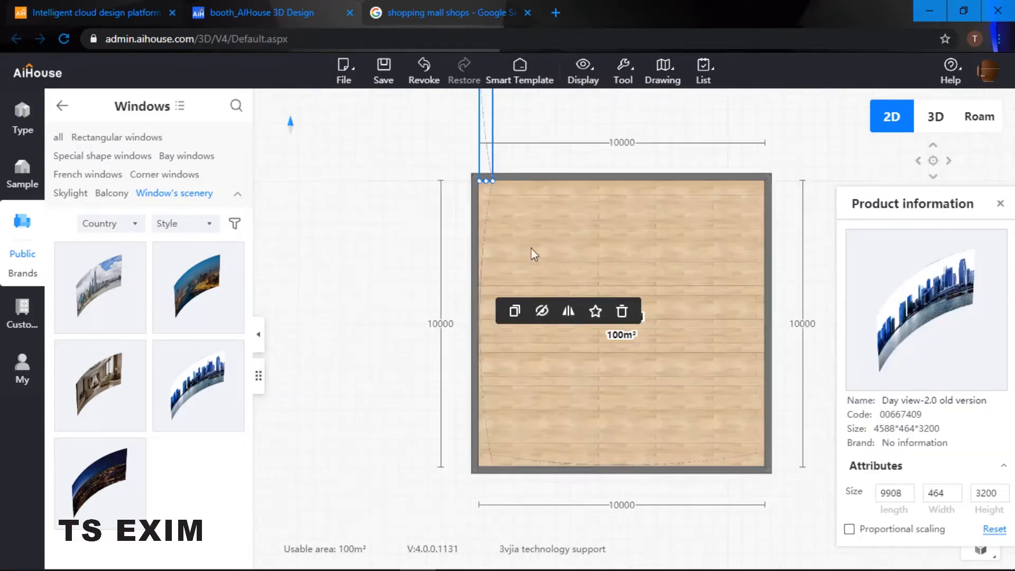
drag(559, 124, 506, 175)
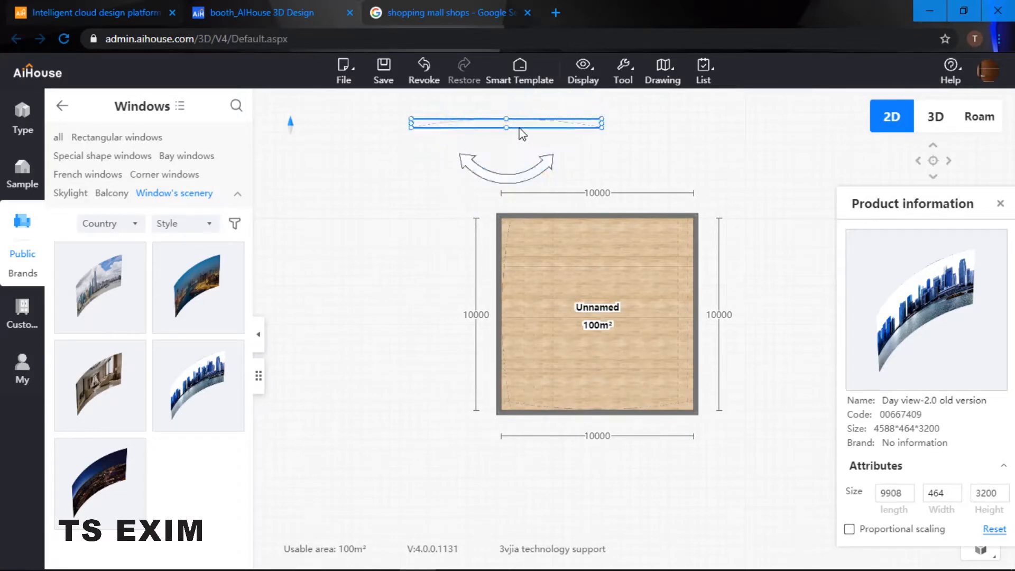
drag(525, 125, 612, 222)
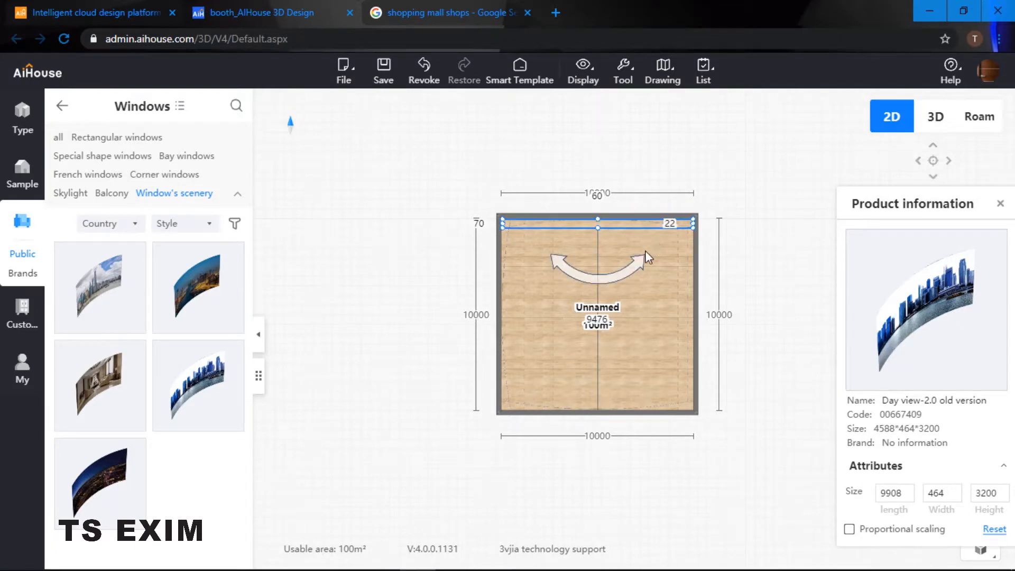
Duplicate the scenery panel once more along the plan's right wall and return to the roam view
key(ctrl+v)
drag(756, 264, 684, 295)
click(747, 275)
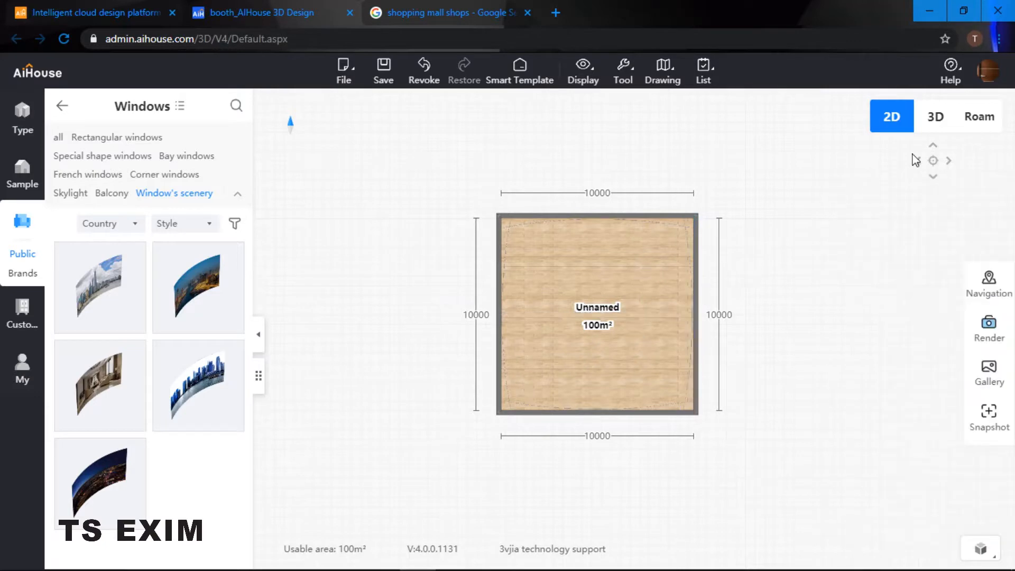
click(971, 131)
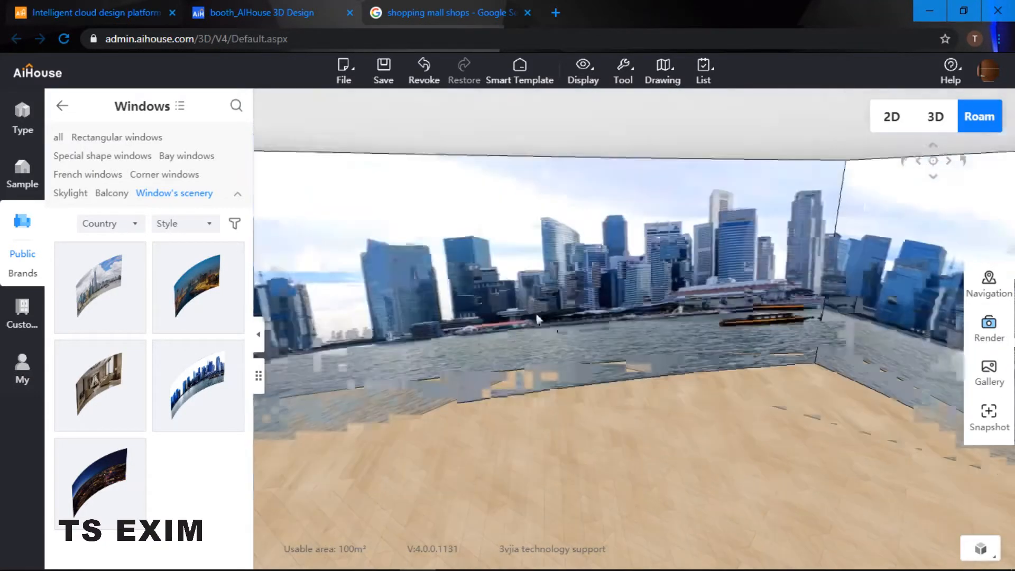
Find the Super plate in the custom kitchen cabinet library by searching "super" and place it on the room floor
drag(643, 325, 690, 260)
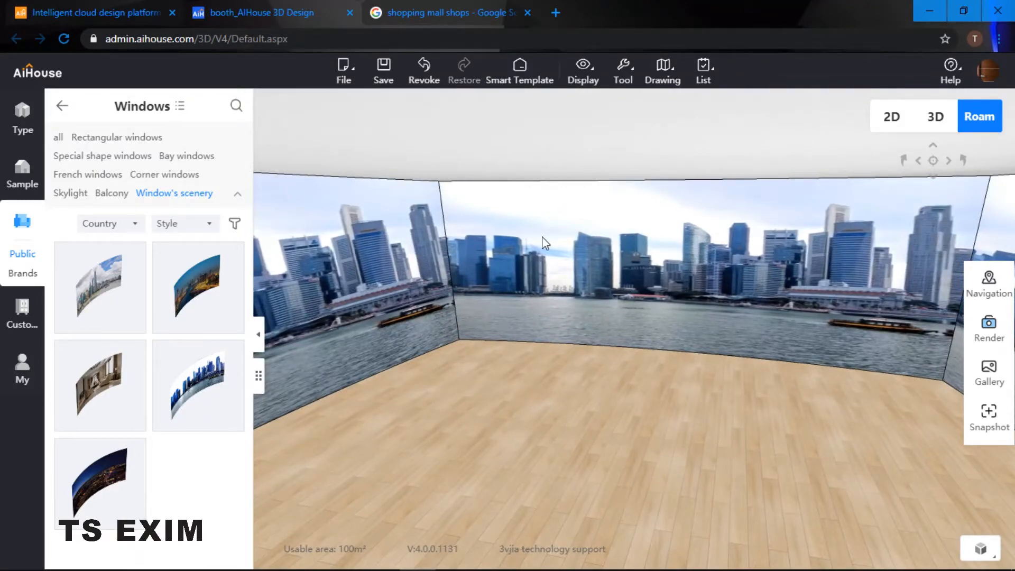
drag(545, 243, 585, 397)
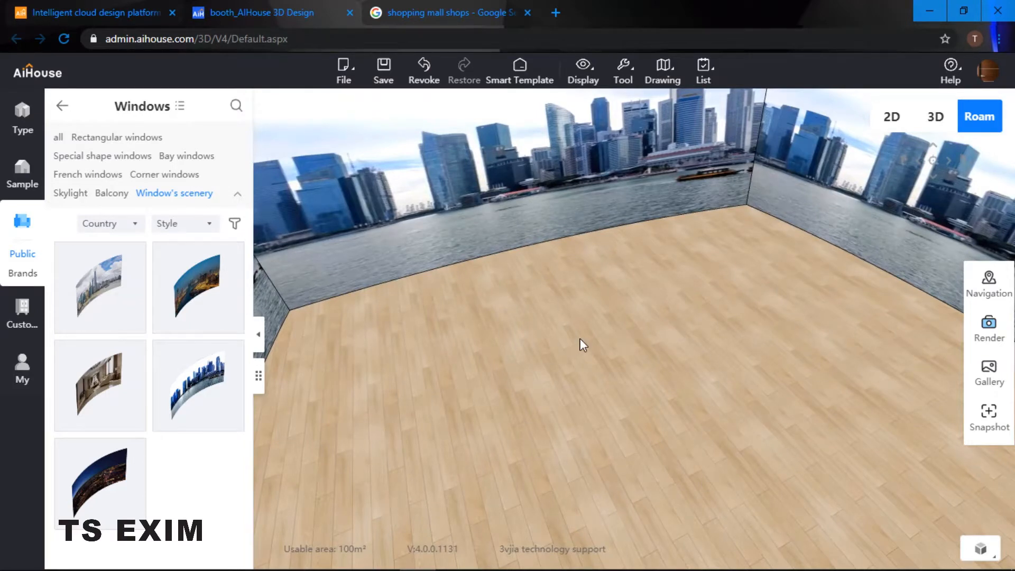
click(23, 317)
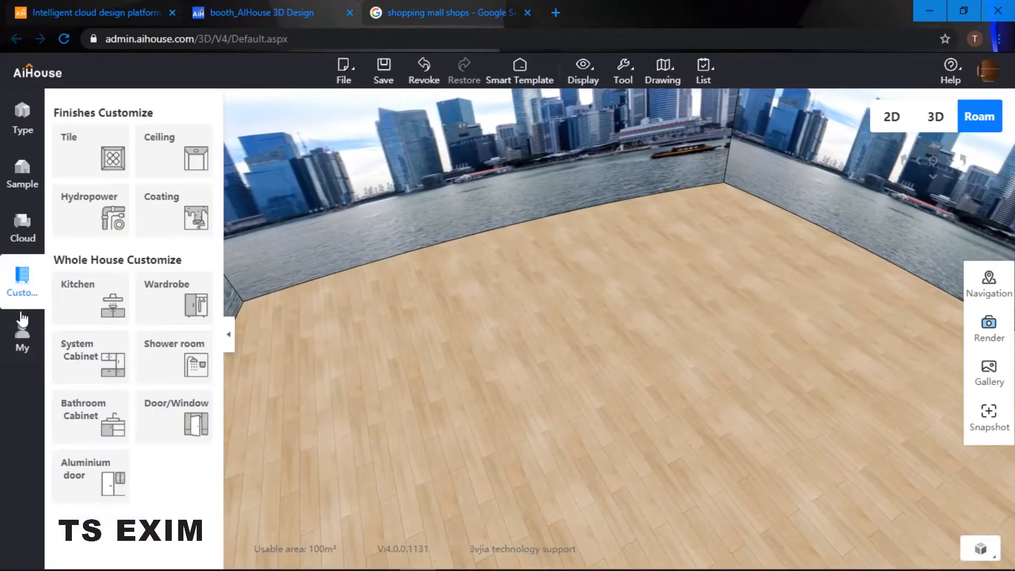
click(89, 294)
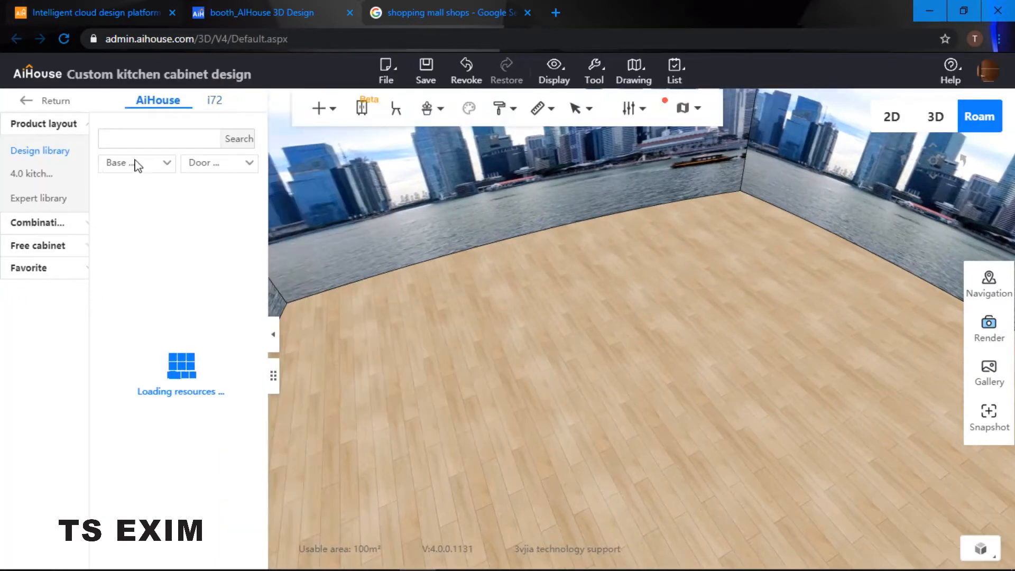
click(152, 137)
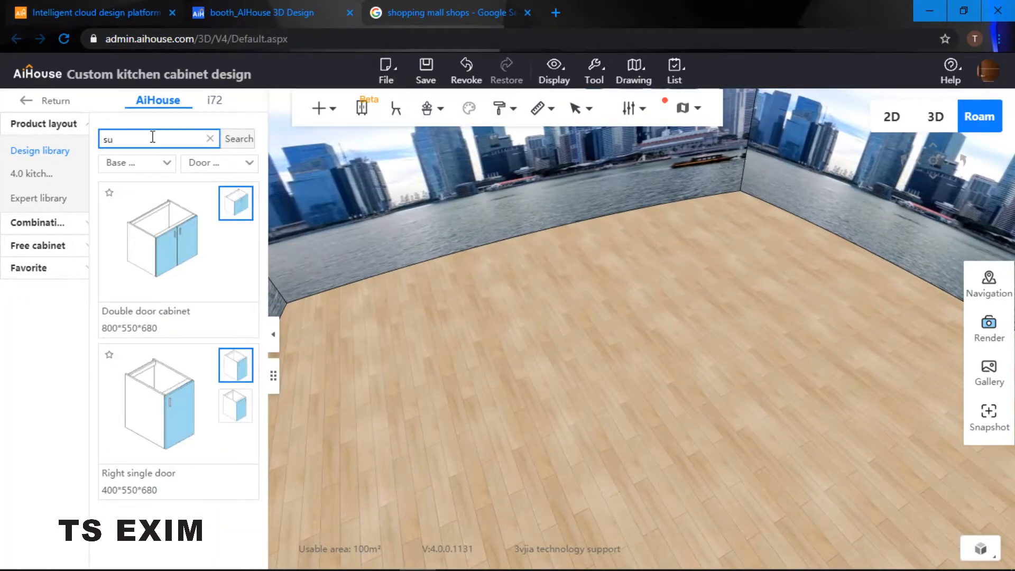
text(super)
key(Return)
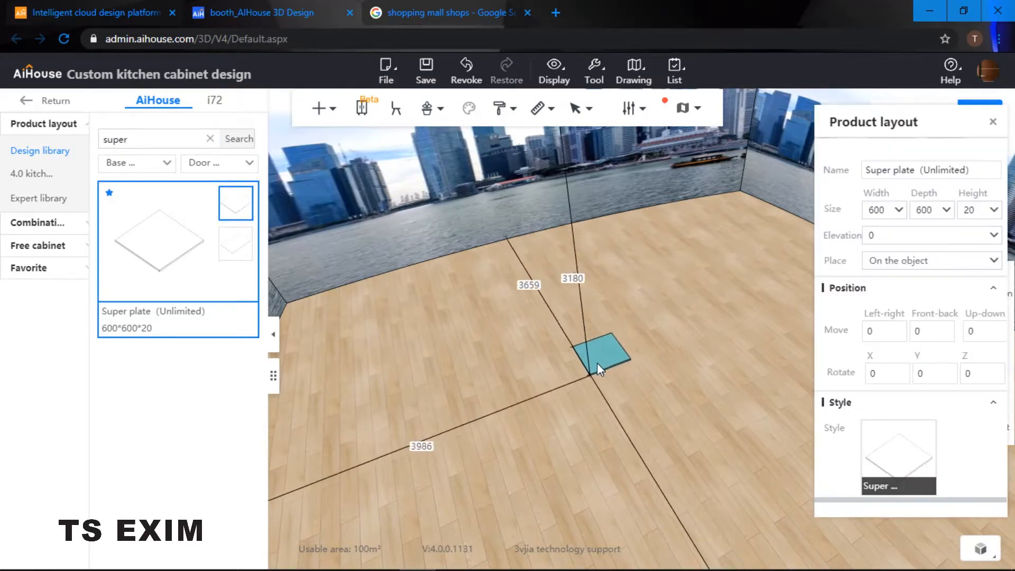
click(596, 377)
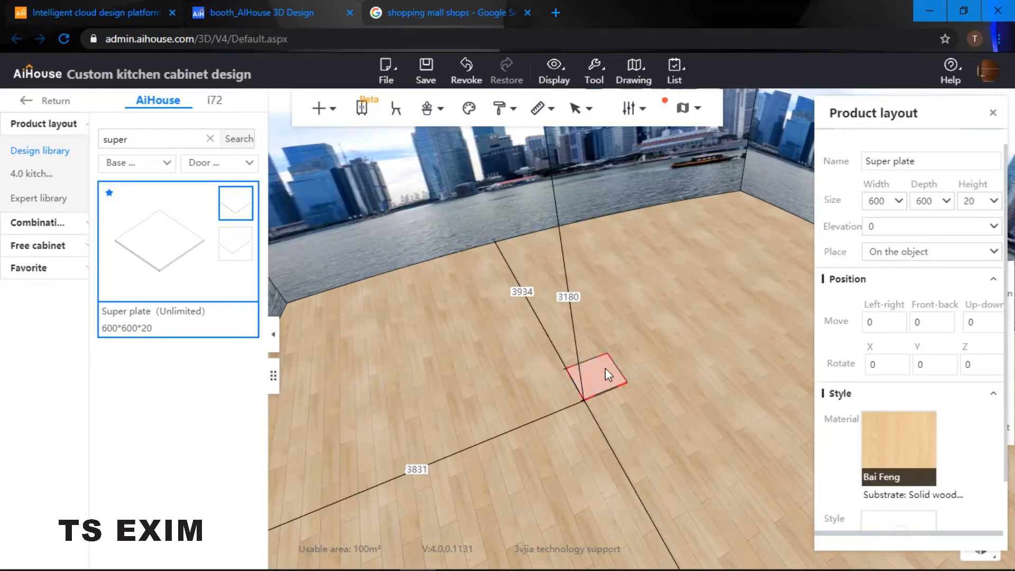
Set the Super plate's size to 3000 mm wide, 3000 mm deep and 75 mm high
double_click(876, 201)
text(3000)
key(Return)
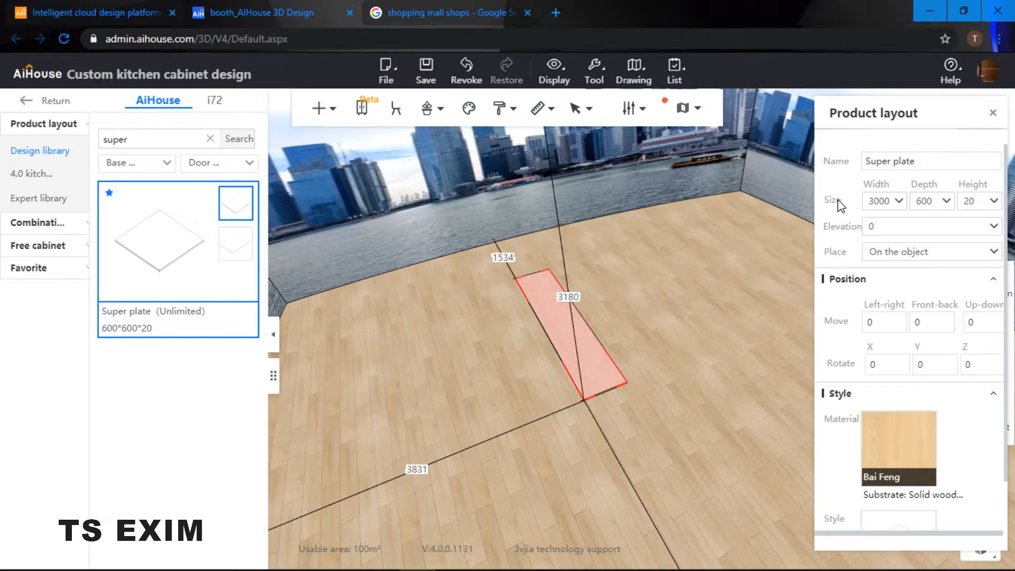
double_click(924, 201)
text(3000)
key(Return)
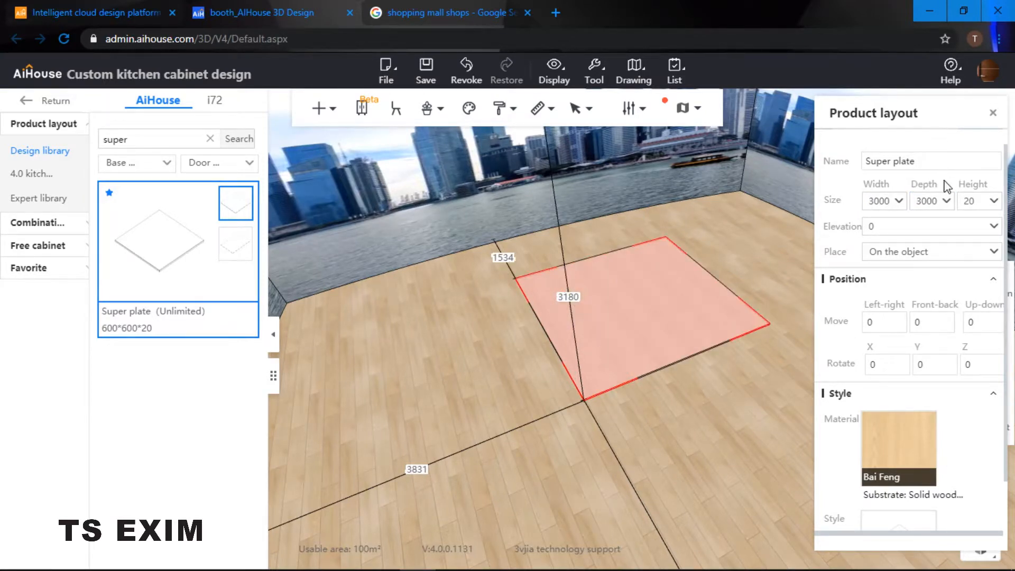
double_click(969, 201)
text(75)
key(Return)
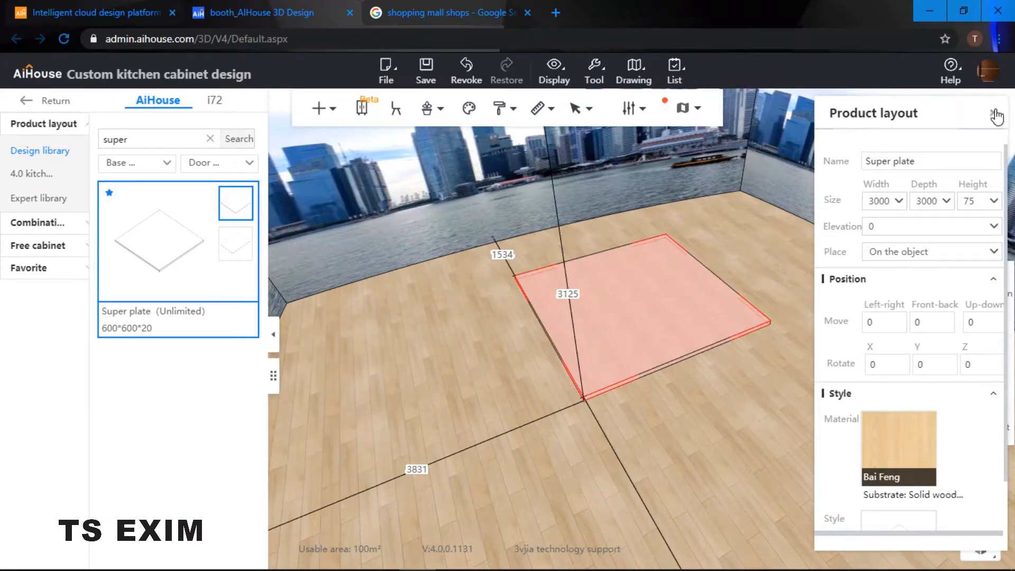
Move the base plate to the middle of the room, 3500 mm from each of two adjacent walls
drag(610, 300, 637, 379)
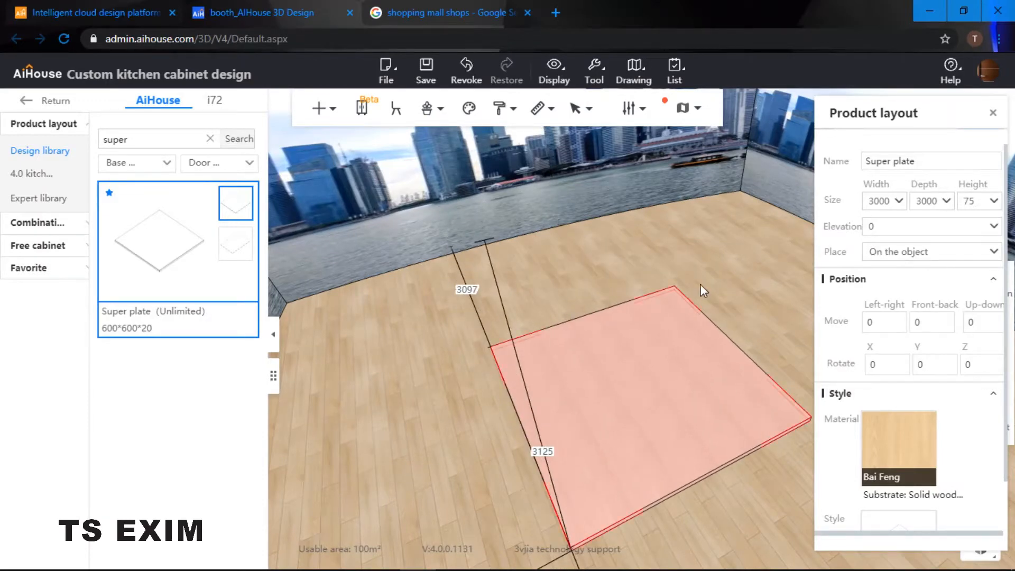
drag(729, 264, 628, 343)
click(630, 349)
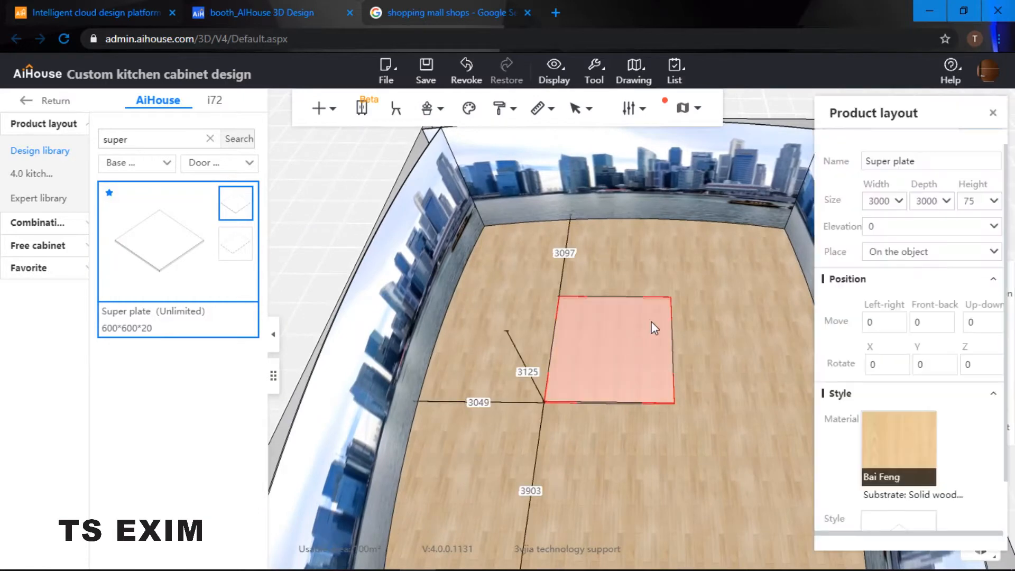
click(698, 256)
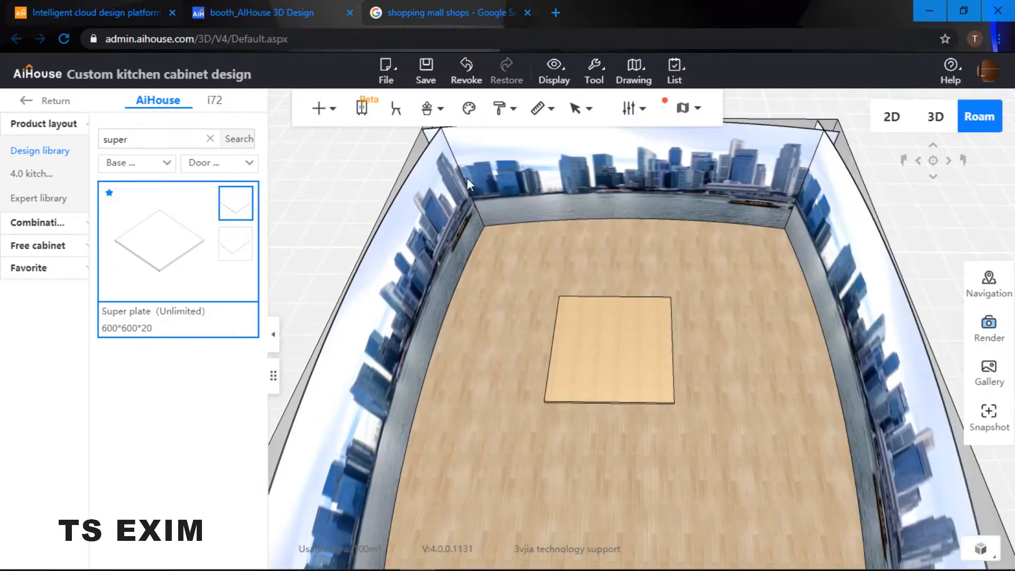
click(660, 344)
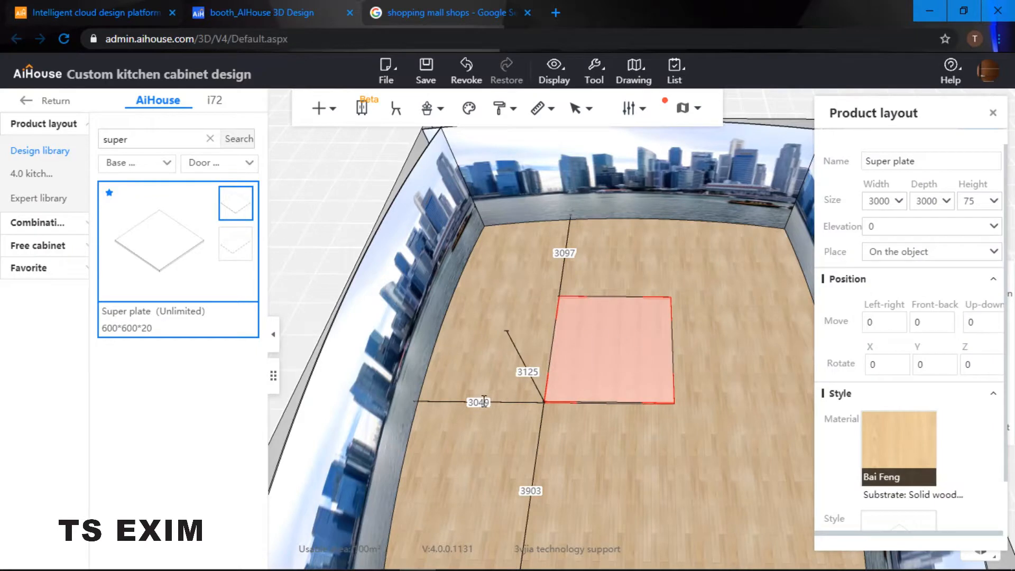
drag(490, 403, 467, 403)
text(4500)
key(Return)
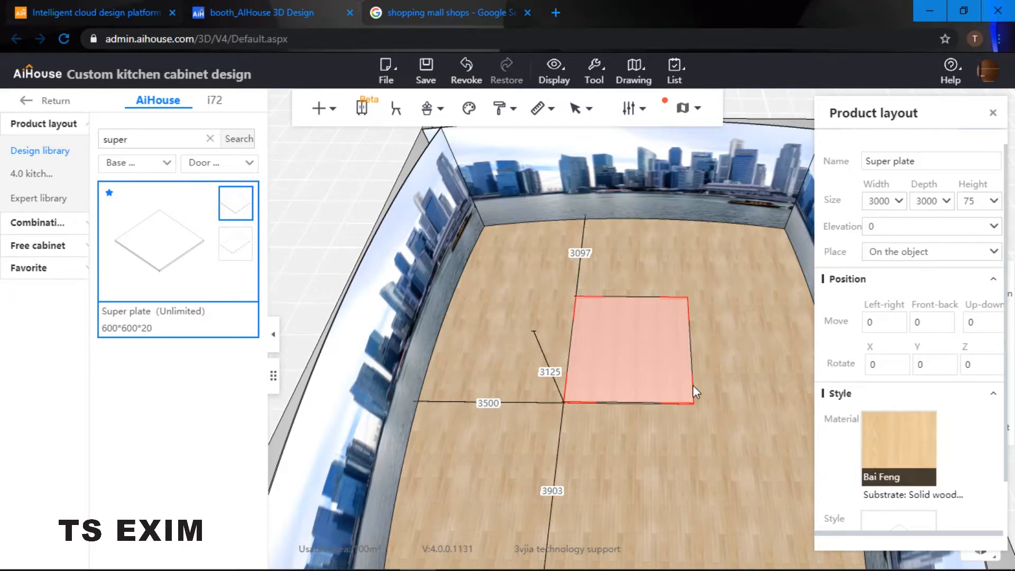
right_drag(692, 386, 538, 452)
drag(559, 432, 537, 431)
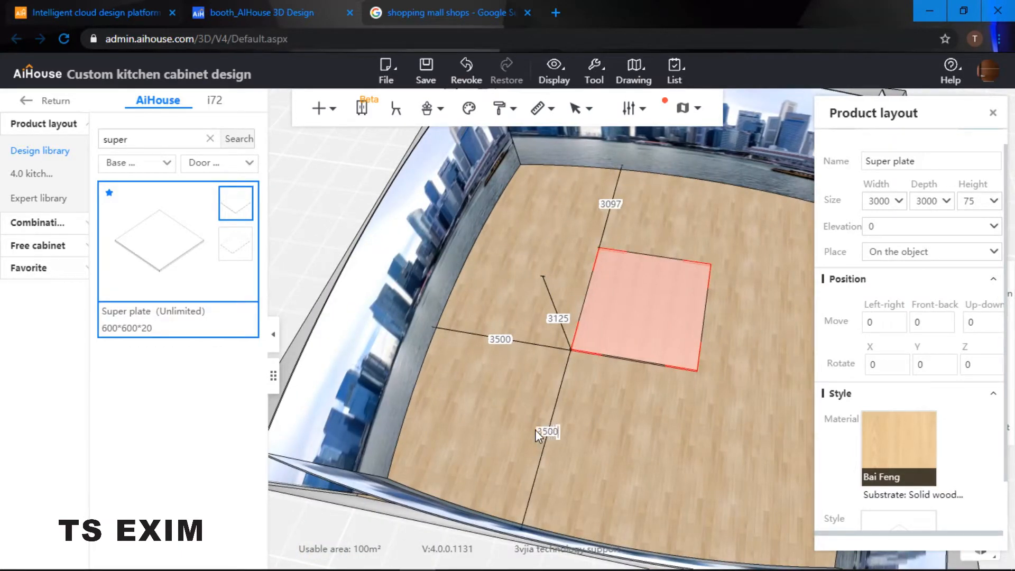
key(Return)
click(714, 361)
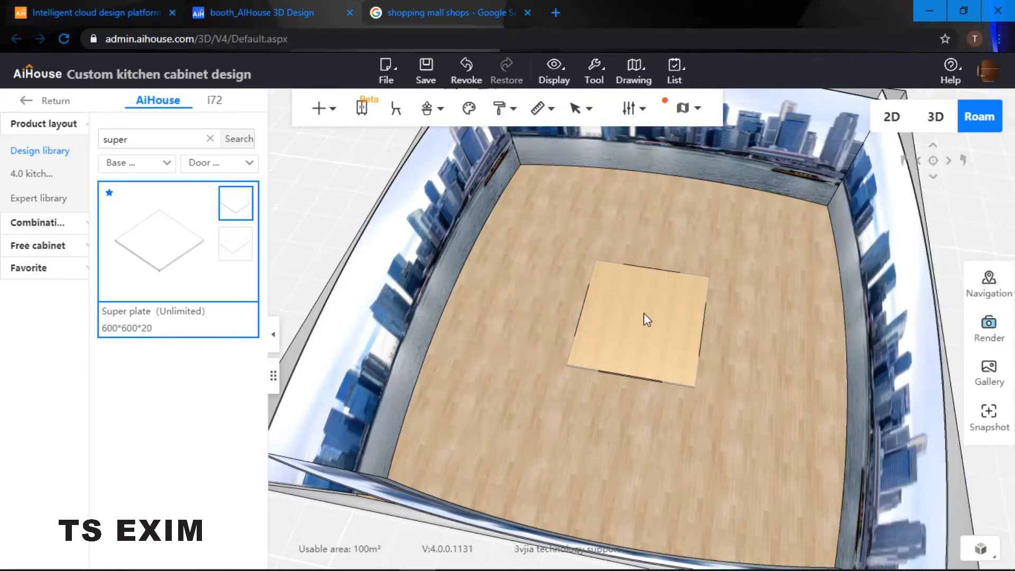
Place a second Super plate on the floor beside the base plate
right_drag(643, 312, 845, 455)
right_drag(597, 351, 657, 286)
click(642, 367)
click(657, 287)
scroll(657, 254, up, 3)
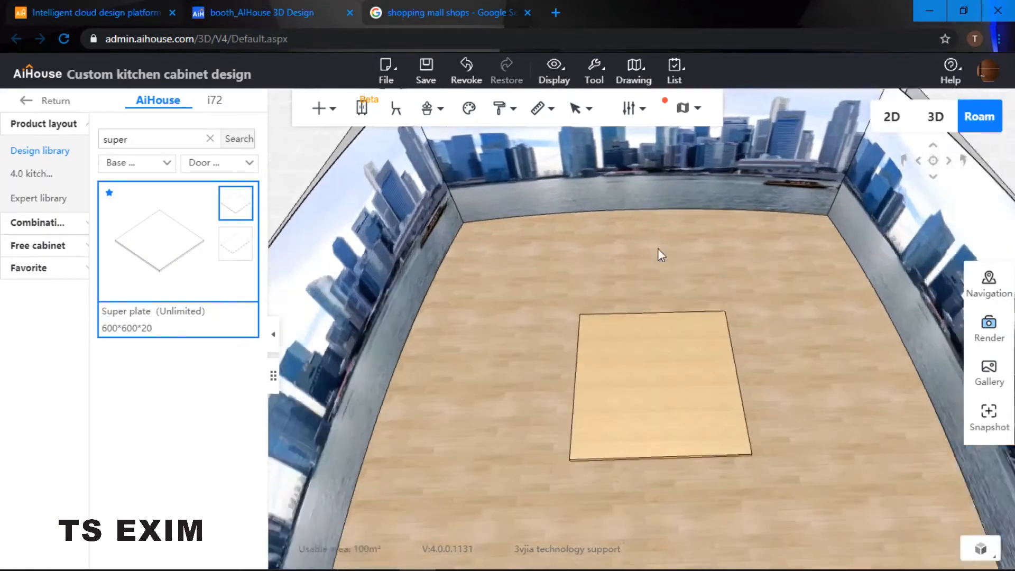
scroll(658, 256, up, 5)
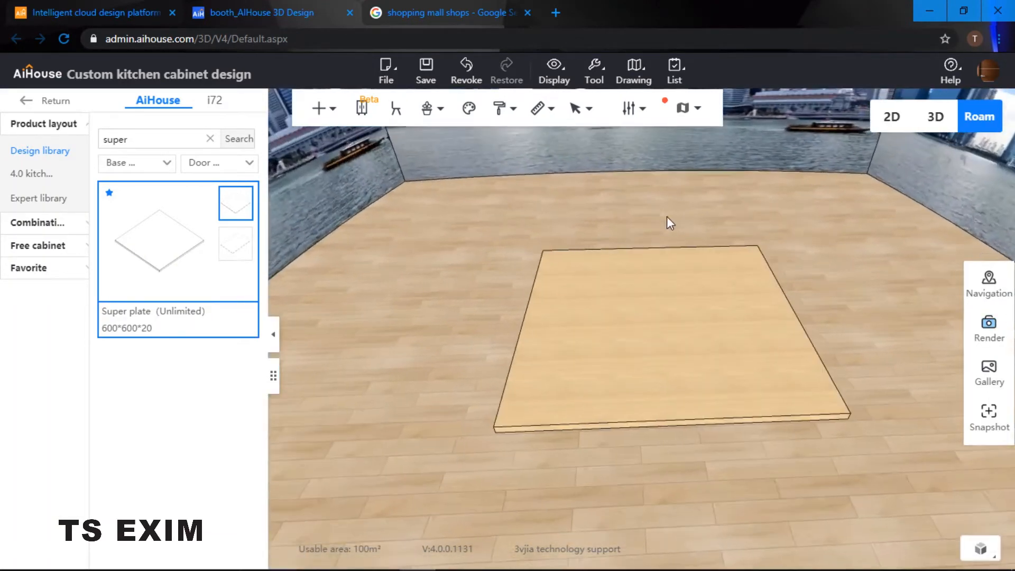
right_drag(667, 216, 564, 257)
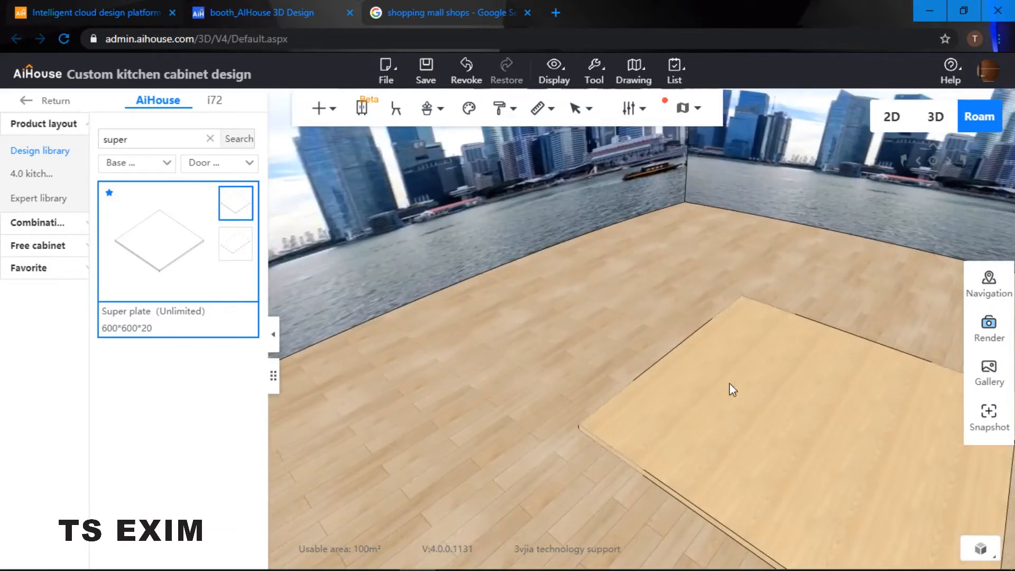
right_drag(729, 390, 660, 394)
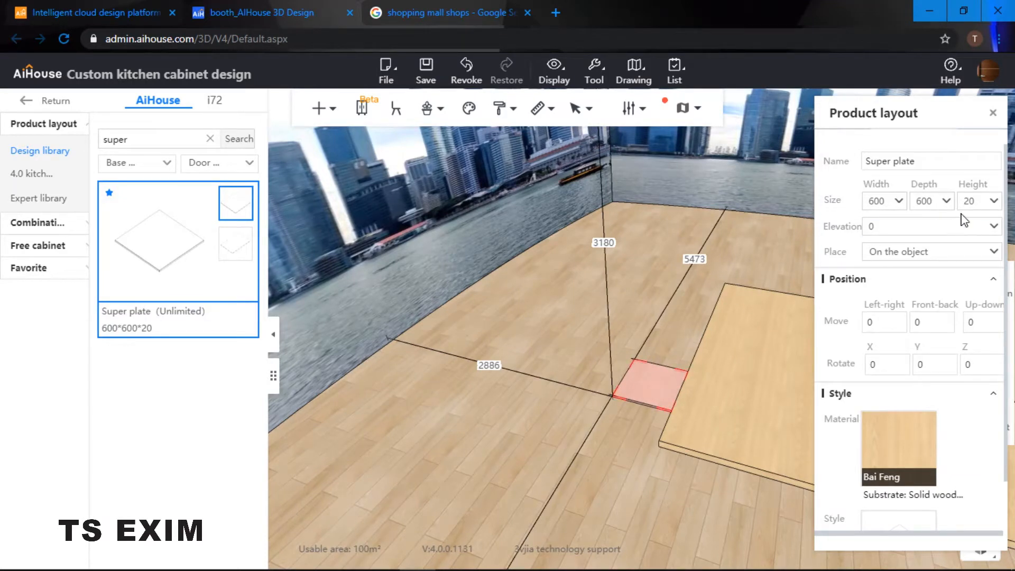
Set the second plate's width to 75 mm
click(888, 201)
drag(885, 205, 866, 203)
text(75)
key(Return)
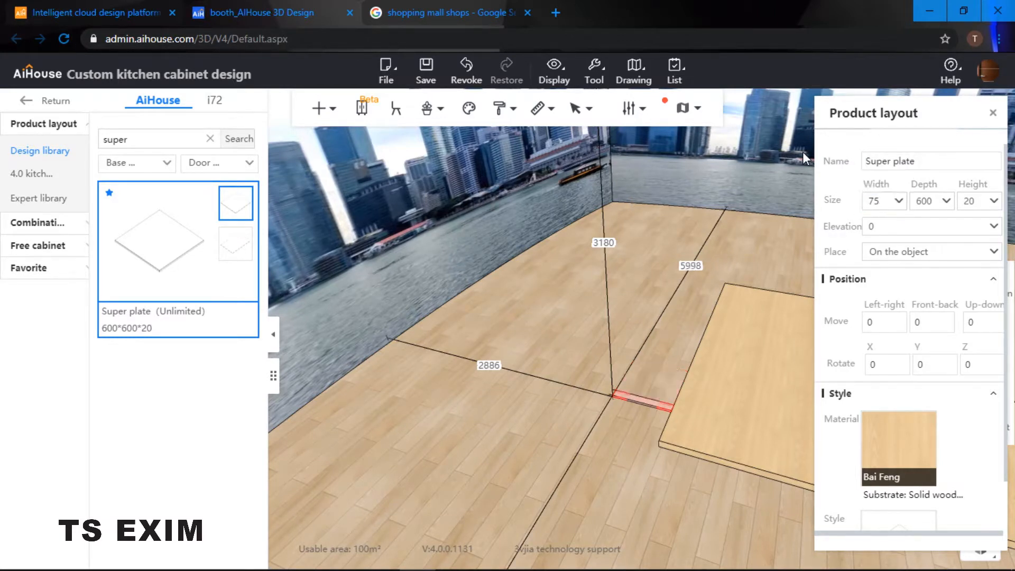
Resize the second plate into an upright panel 3000 mm wide, 75 mm deep and 2100 mm high
double_click(874, 200)
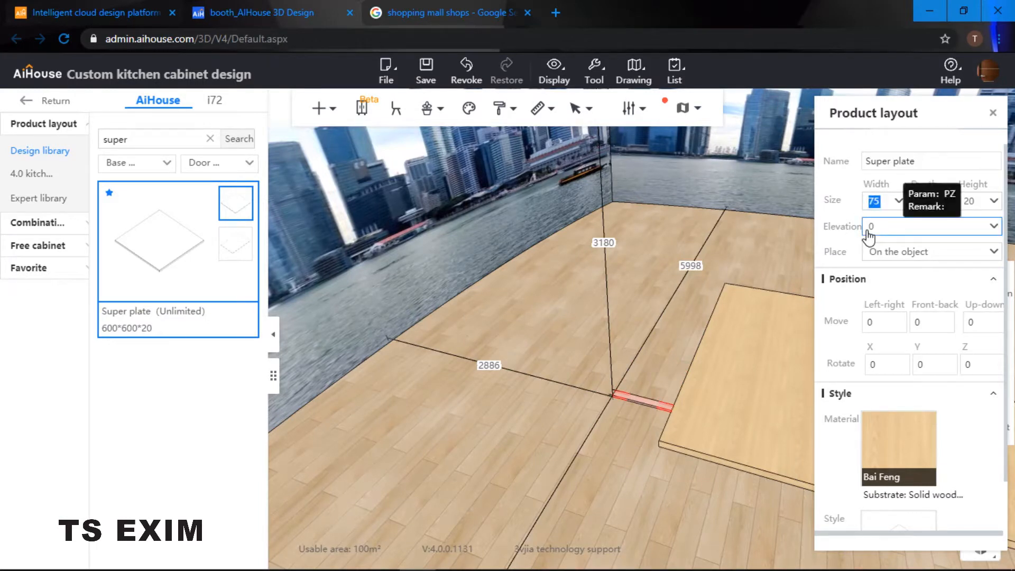
text(3)
text(5)
key(Return)
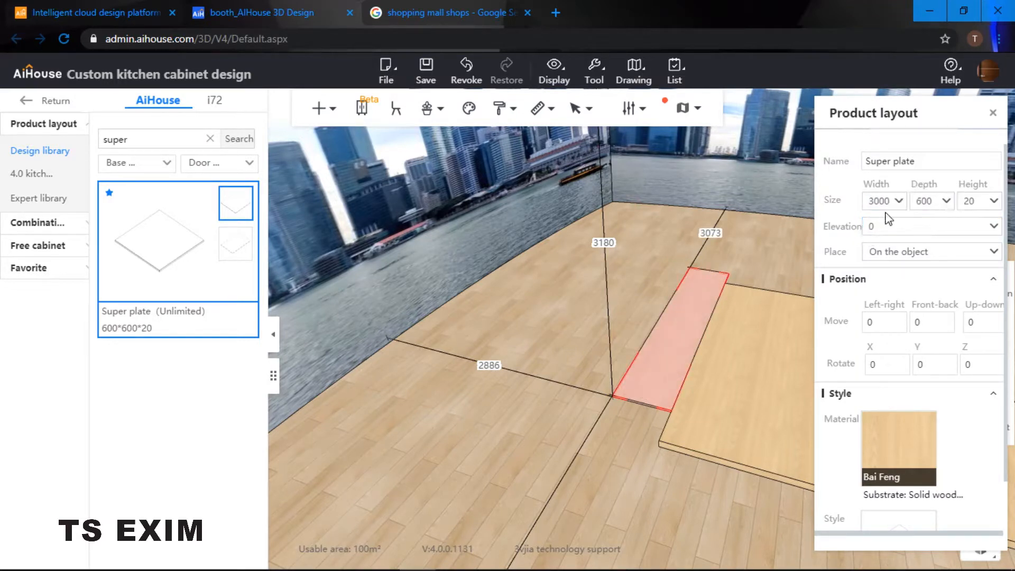
drag(748, 337, 689, 300)
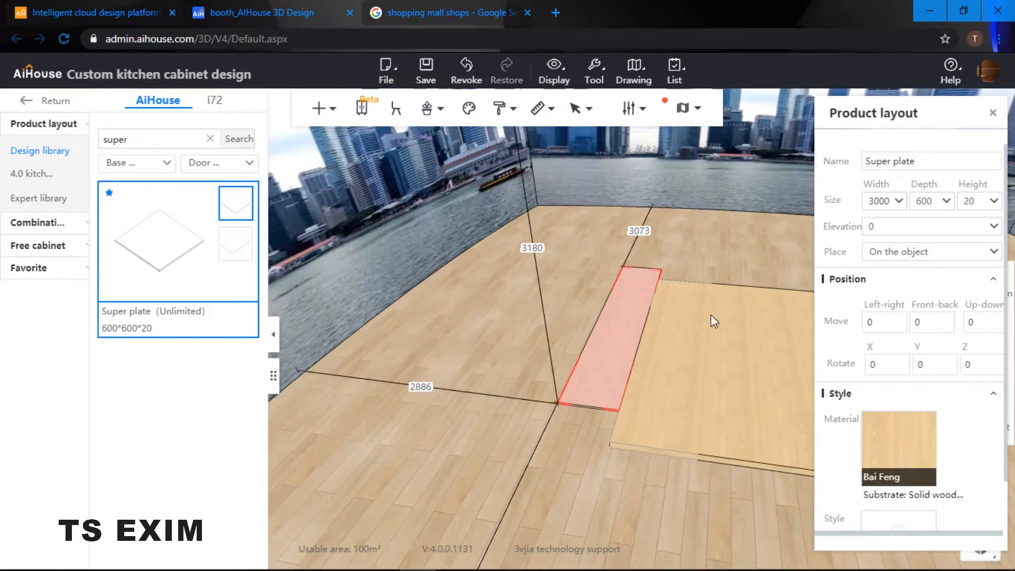
double_click(922, 201)
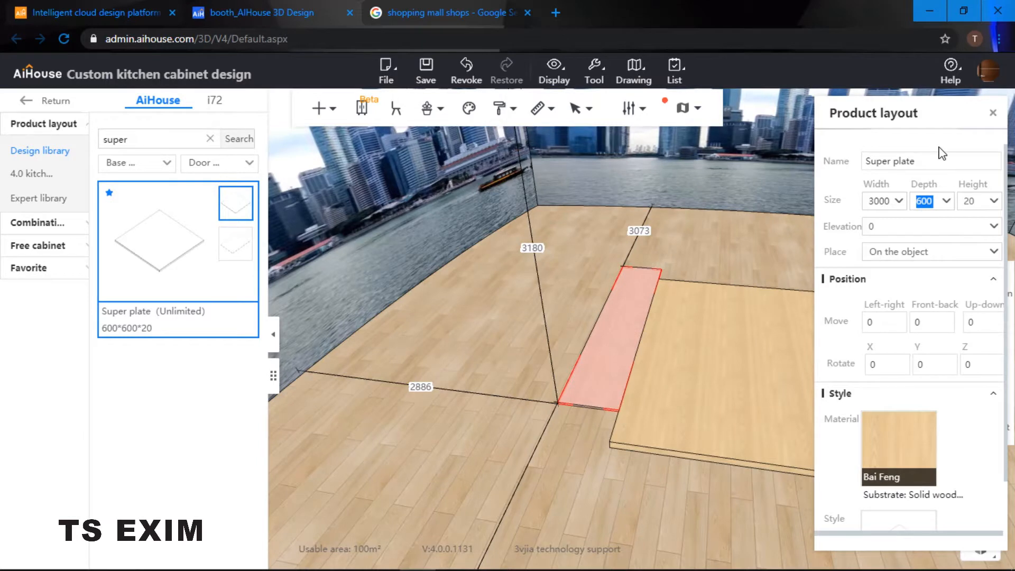
text(75)
key(Return)
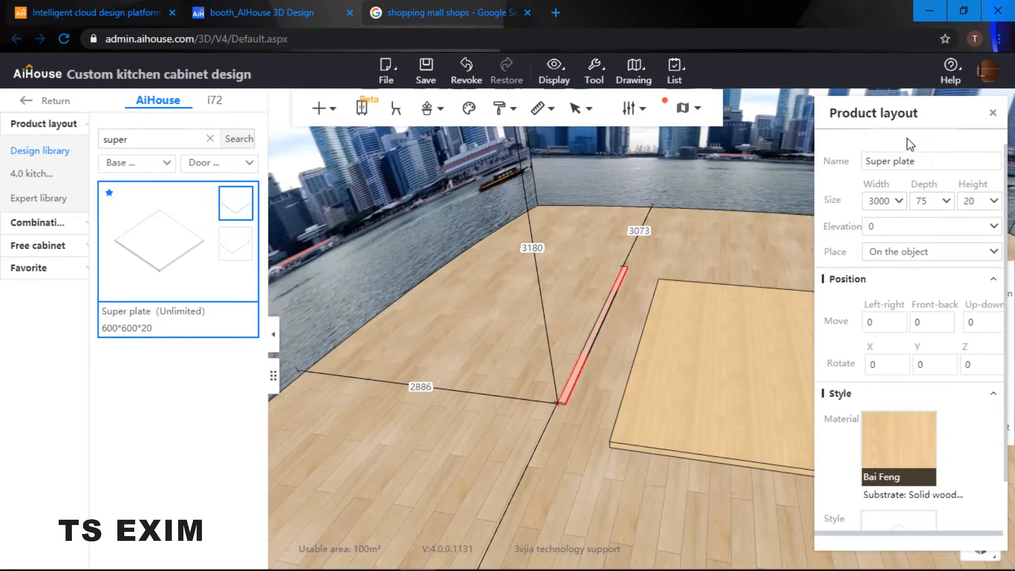
click(981, 201)
text(2100)
key(Return)
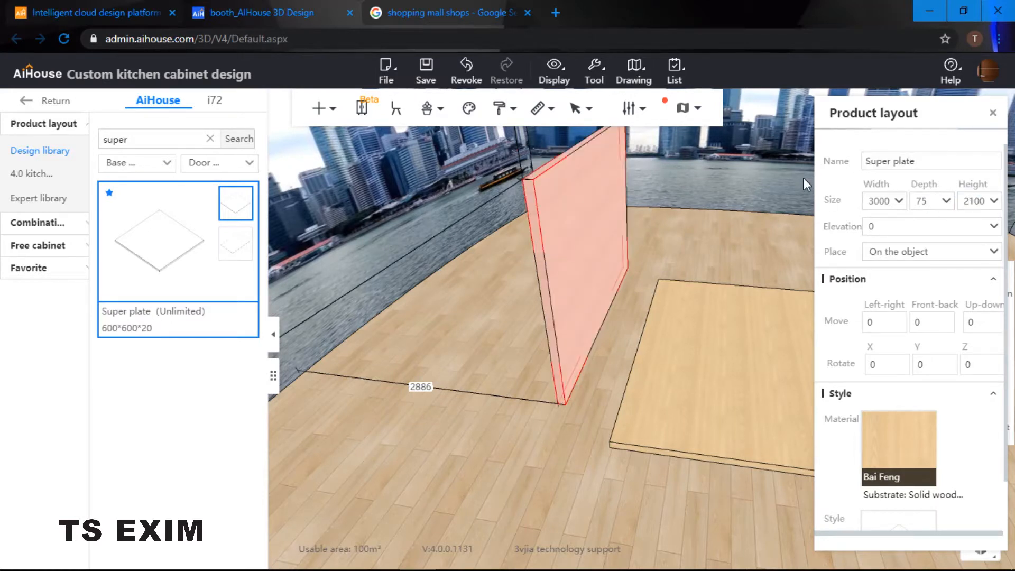
Move the upright panel against the base plate's side edge and align it with the plate's front corner
click(580, 249)
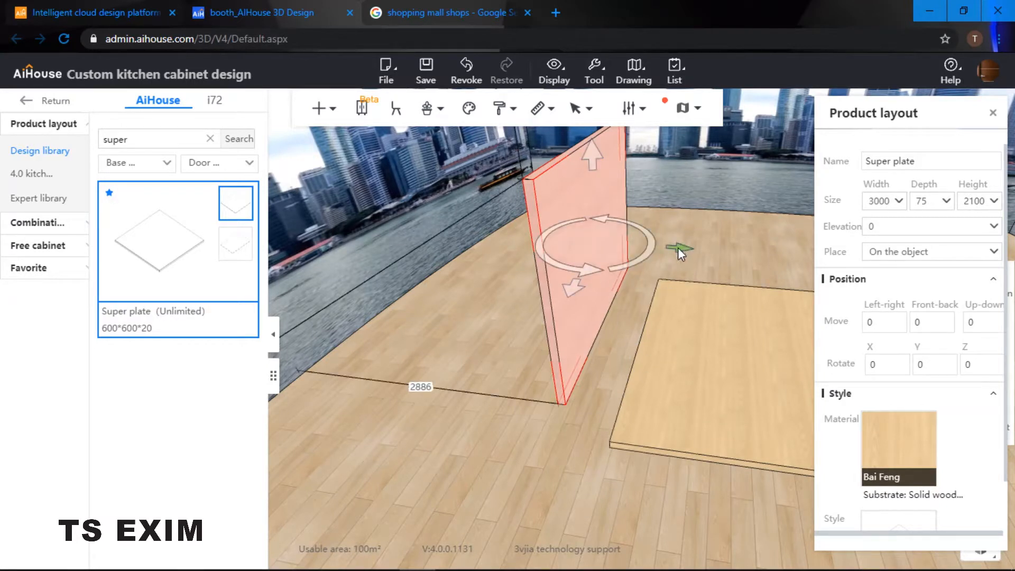
drag(678, 247, 727, 261)
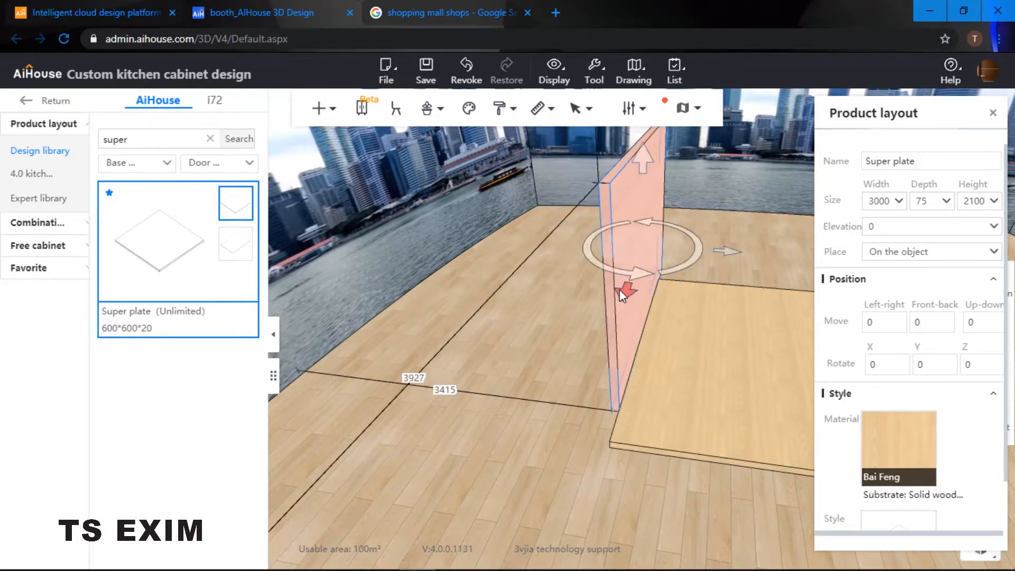
drag(620, 289, 621, 315)
click(525, 299)
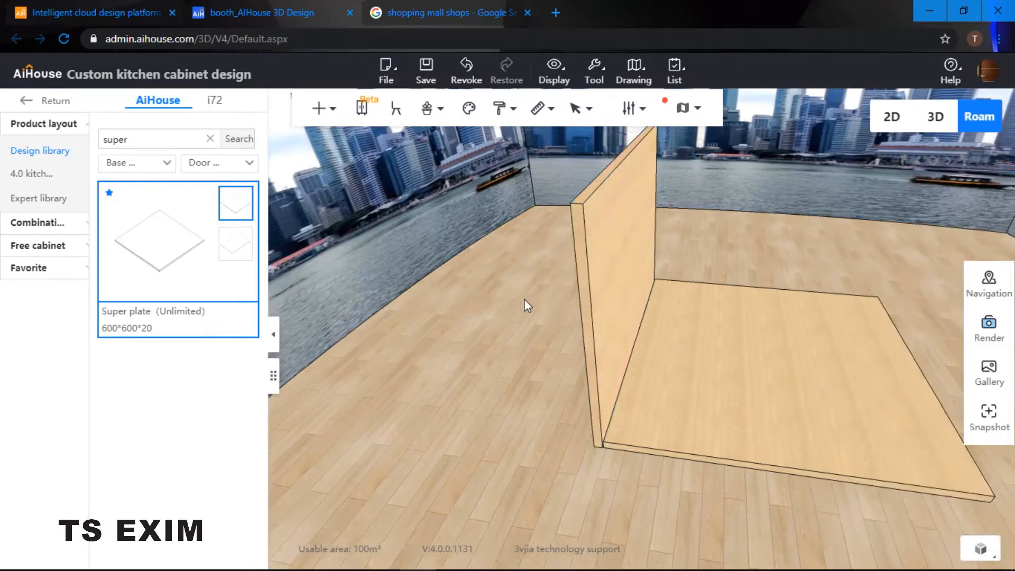
Set the distance from the upright panel's end to the wall facing that end to 3500 mm
right_drag(524, 300, 498, 302)
click(582, 287)
right_drag(578, 286, 456, 226)
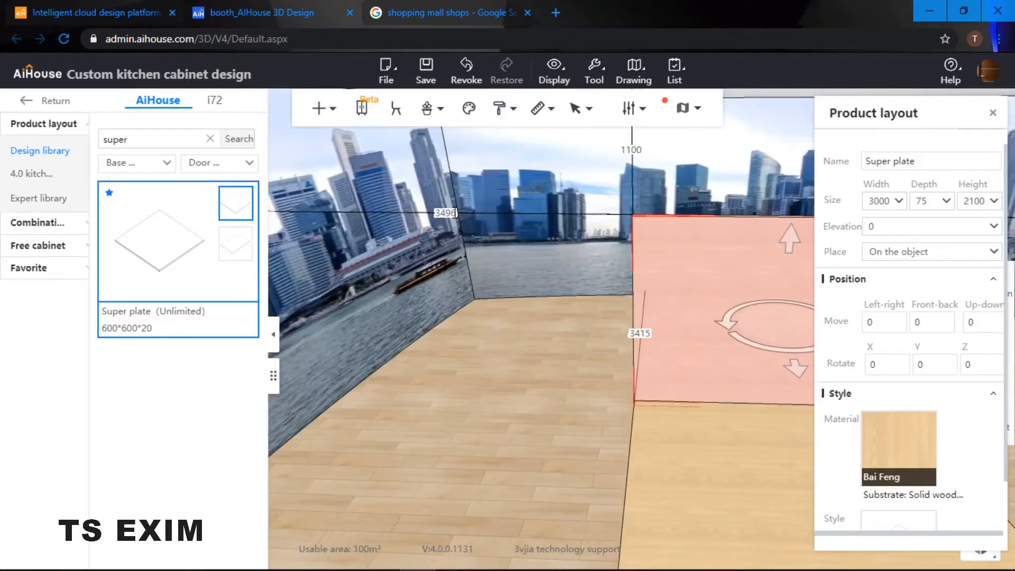
click(445, 213)
drag(457, 213, 444, 213)
text(500)
key(Return)
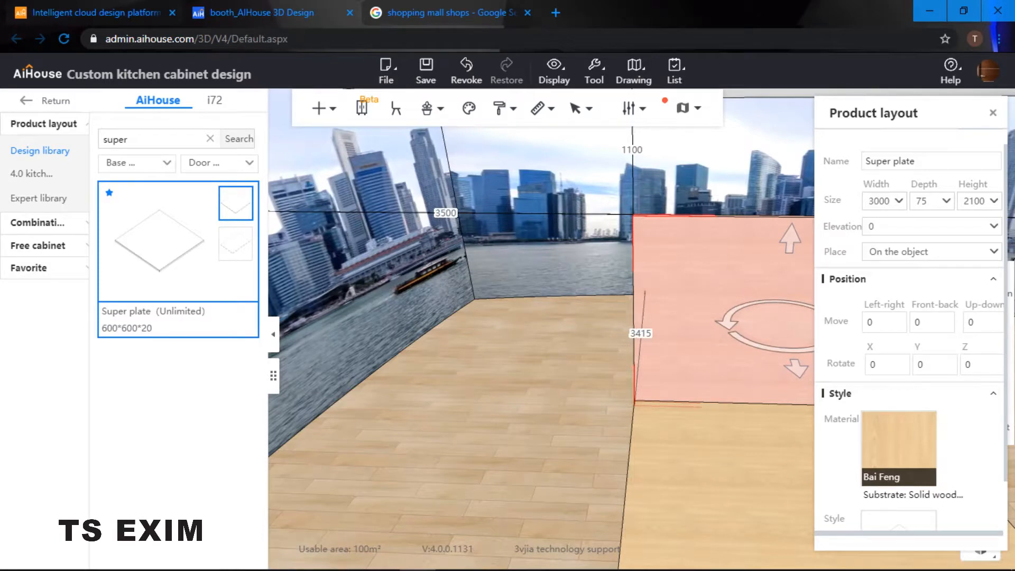
Set the distance from the upright panel's outer face to the wall behind it to 3425 mm
drag(566, 333, 699, 394)
click(622, 509)
drag(623, 509, 607, 300)
click(605, 268)
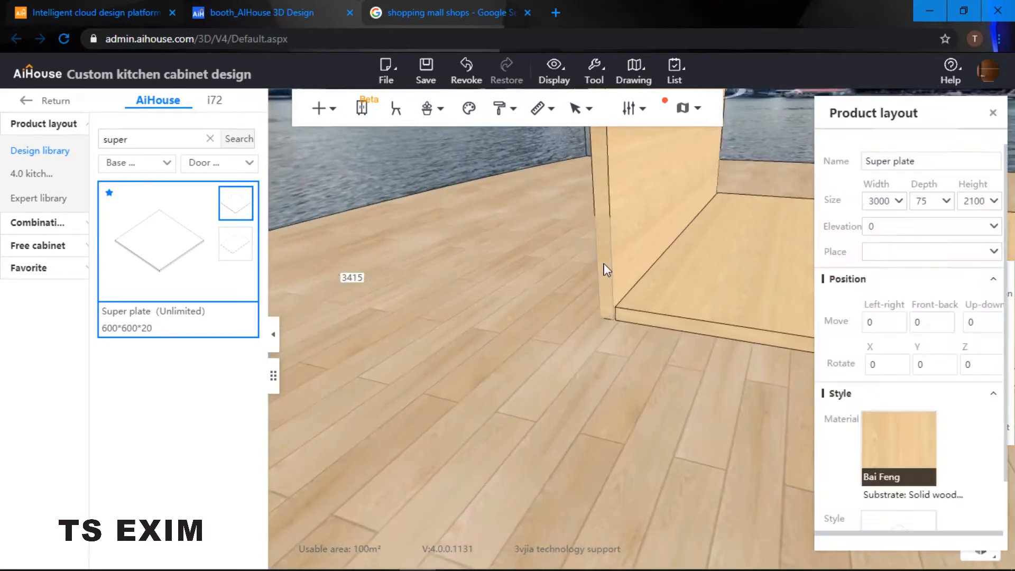
drag(476, 283, 410, 274)
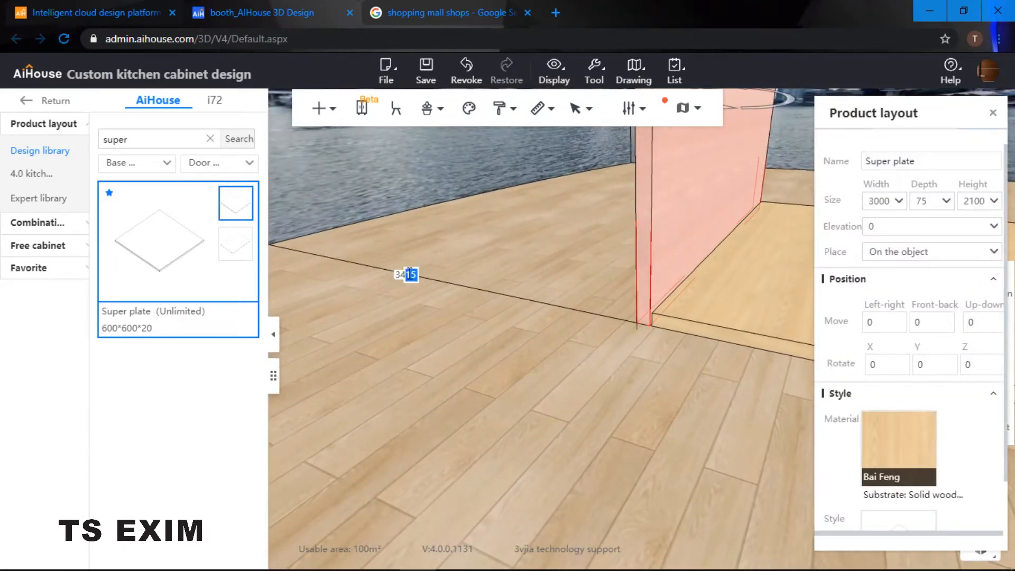
text(00)
key(Return)
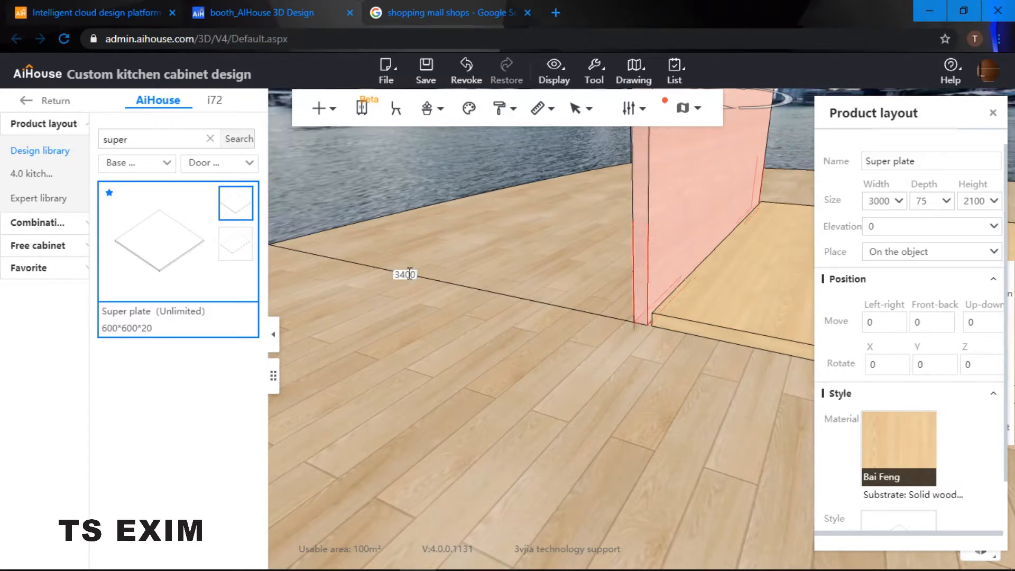
drag(416, 274, 406, 273)
text(25)
key(Return)
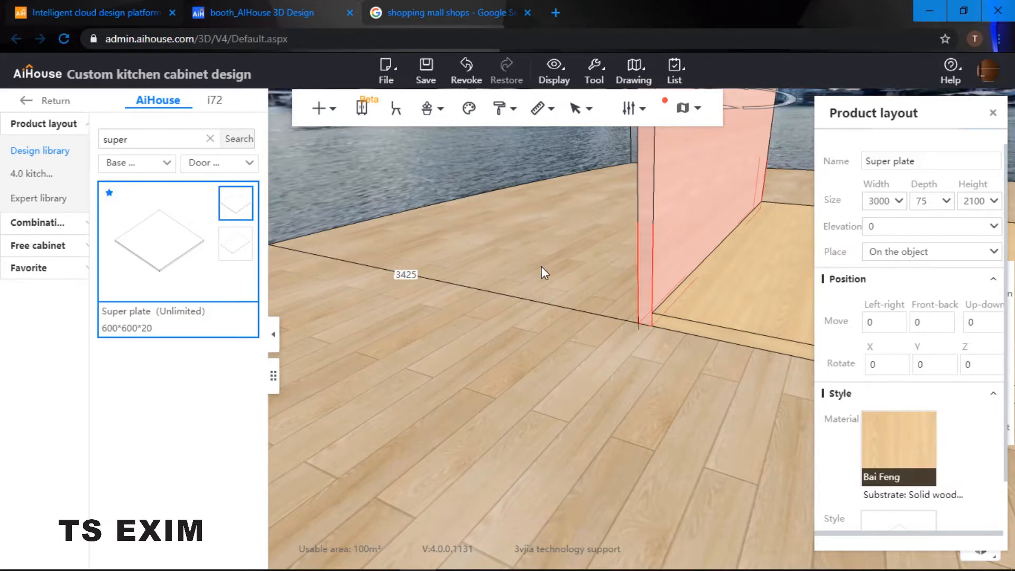
mouse_move(541, 266)
mouse_down()
mouse_move(623, 237)
mouse_move(613, 255)
mouse_move(551, 285)
mouse_move(432, 291)
mouse_move(522, 239)
mouse_move(510, 224)
mouse_move(546, 227)
mouse_move(528, 185)
mouse_move(555, 198)
mouse_move(529, 263)
mouse_up()
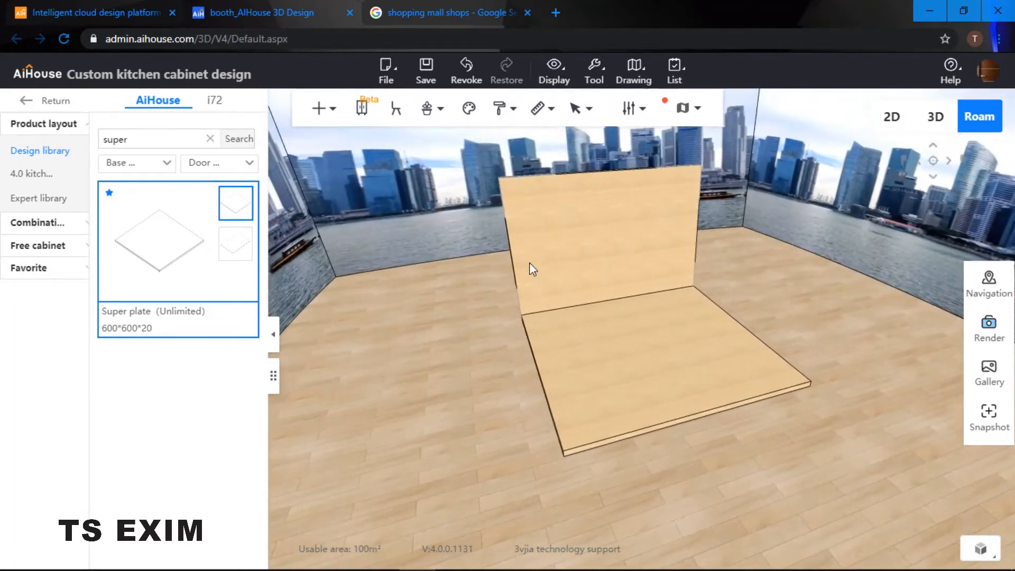
Place another super plate on top of the base plate, in front of the upright panel
drag(669, 269, 420, 405)
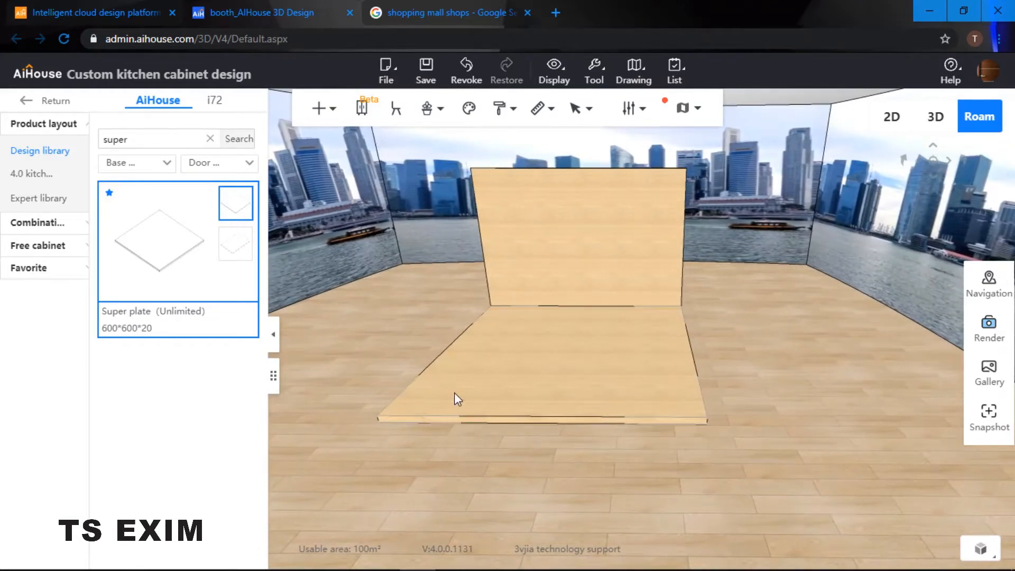
key(a)
drag(504, 344, 510, 321)
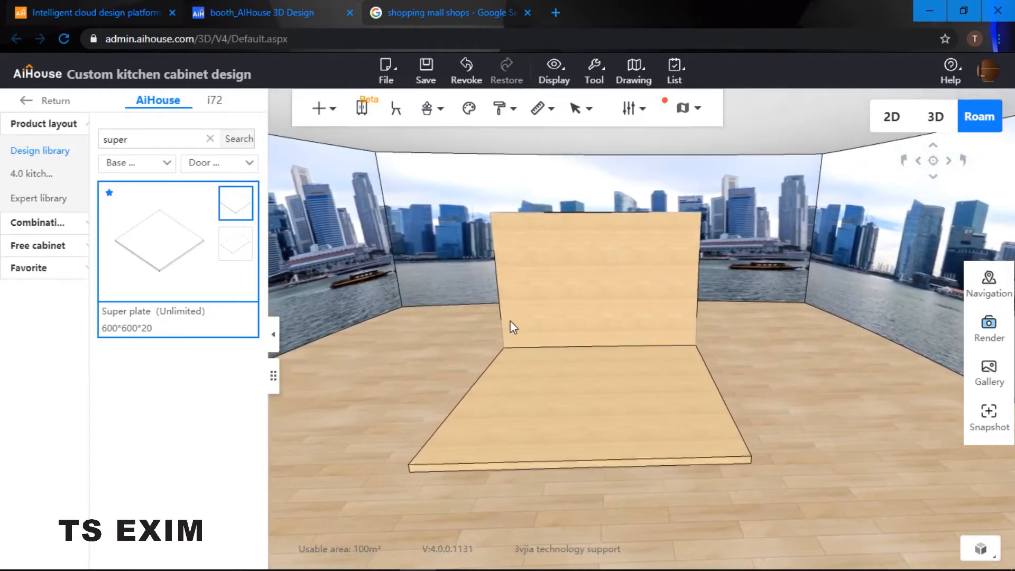
key(a)
click(240, 292)
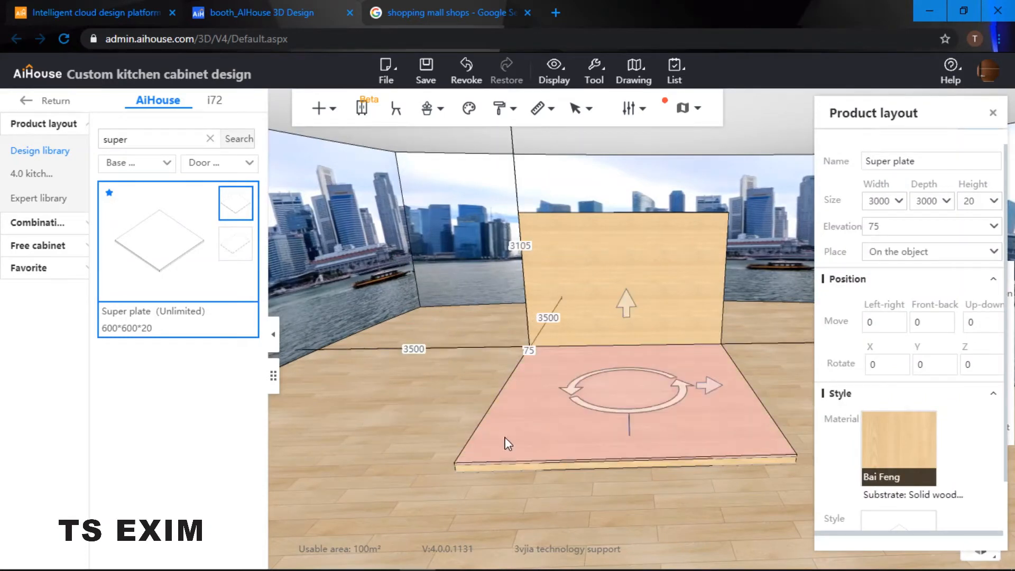
click(562, 424)
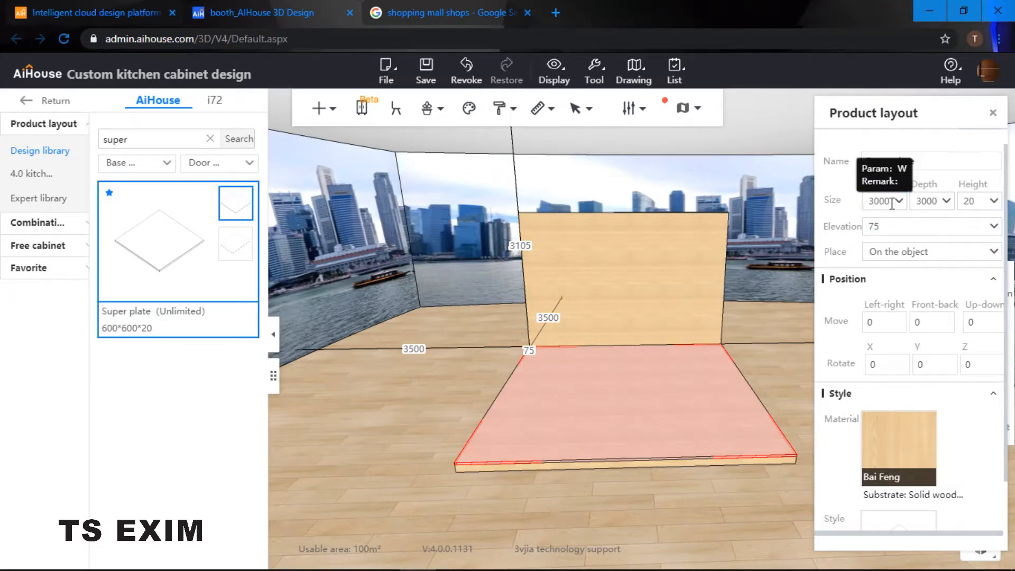
Resize the new plate into an upright post 75 mm wide, 75 mm deep and 2025 mm high
drag(891, 202, 848, 206)
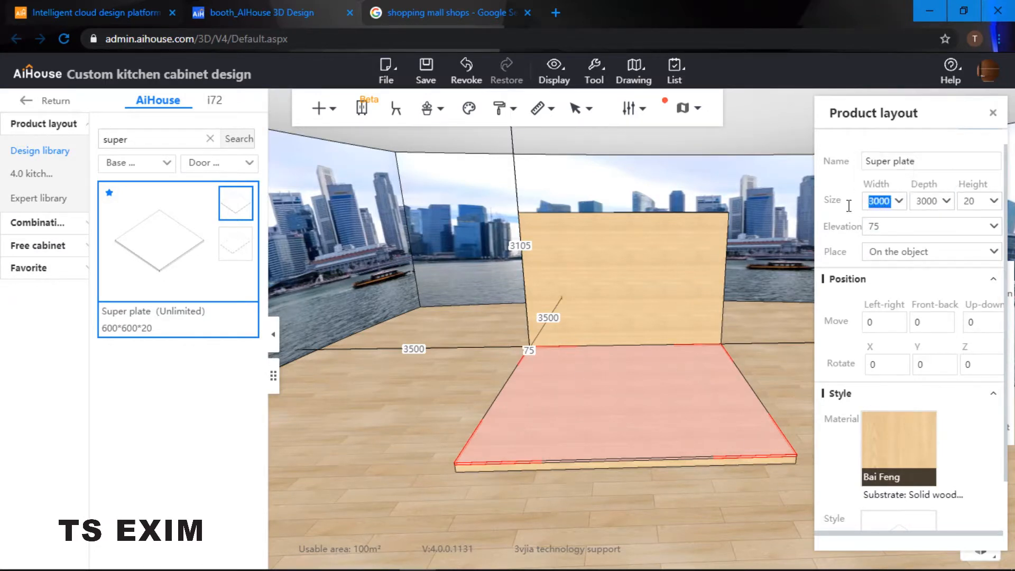
drag(977, 203, 894, 202)
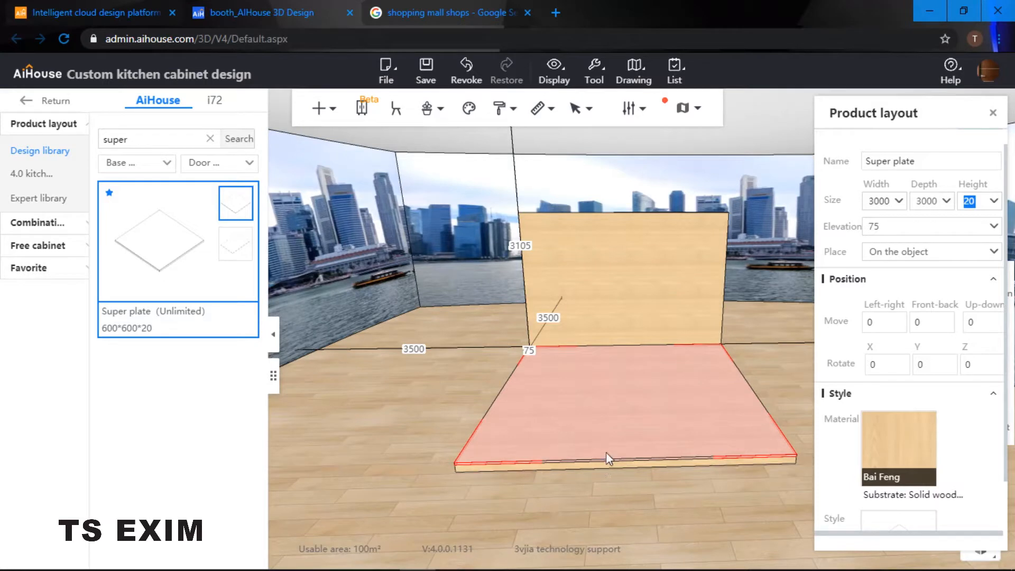
click(981, 203)
text(20)
key(Return)
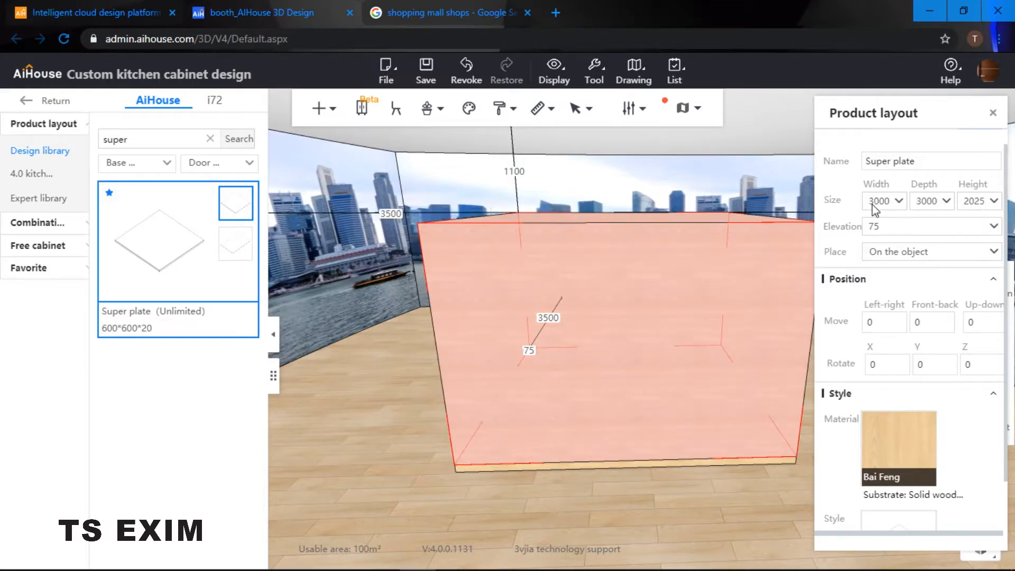
drag(893, 202, 863, 202)
text(75)
key(Return)
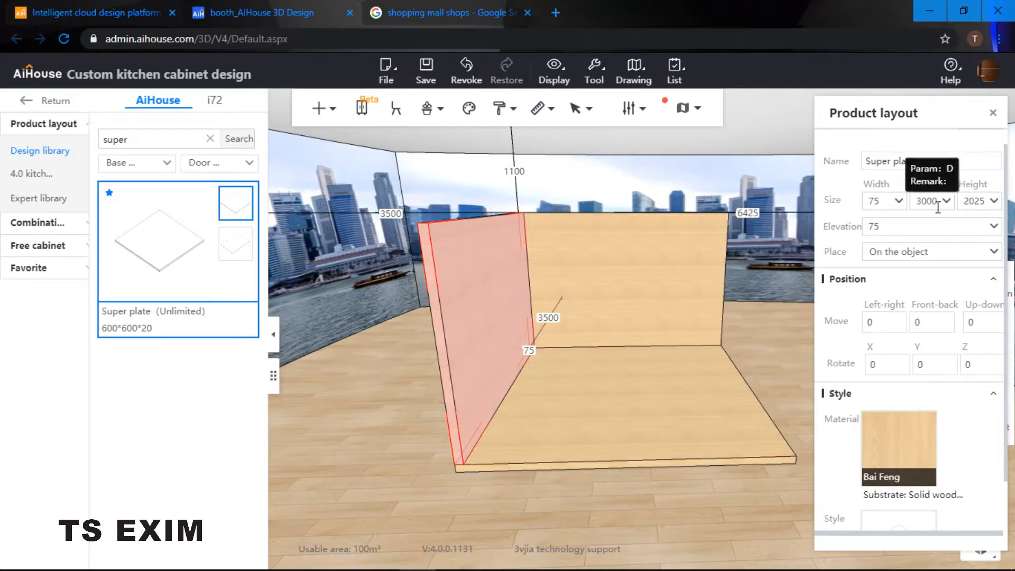
double_click(919, 203)
text(75)
key(Return)
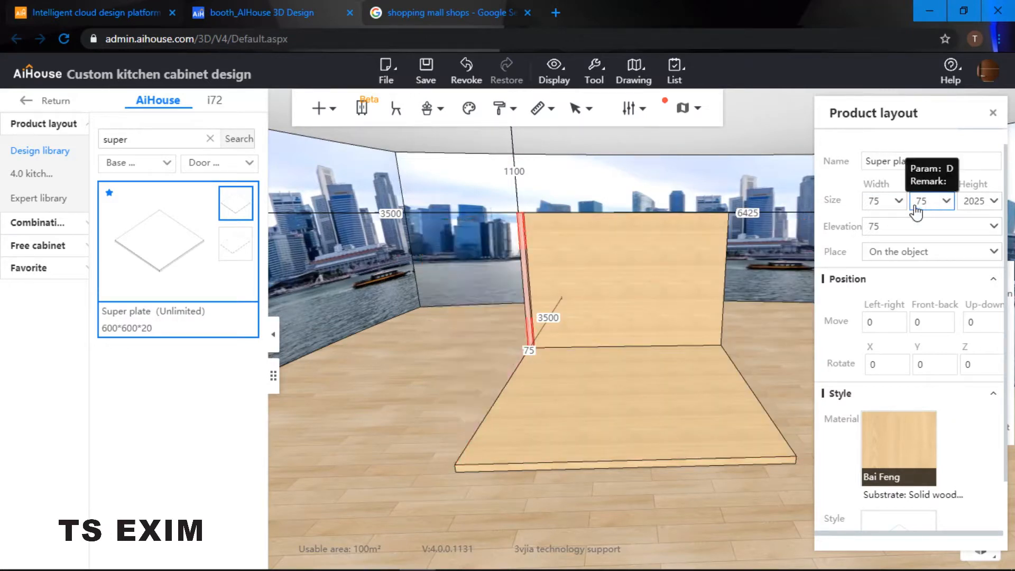
Move the post with Three-axis movement along the base plate's side edge to the front corner opposite the upright panel
drag(479, 297, 583, 331)
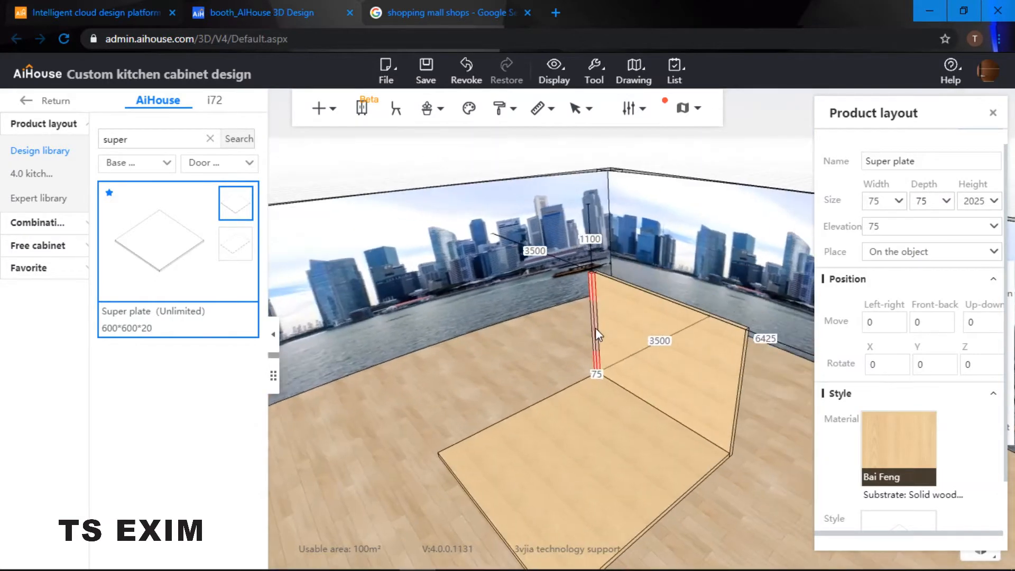
key(c)
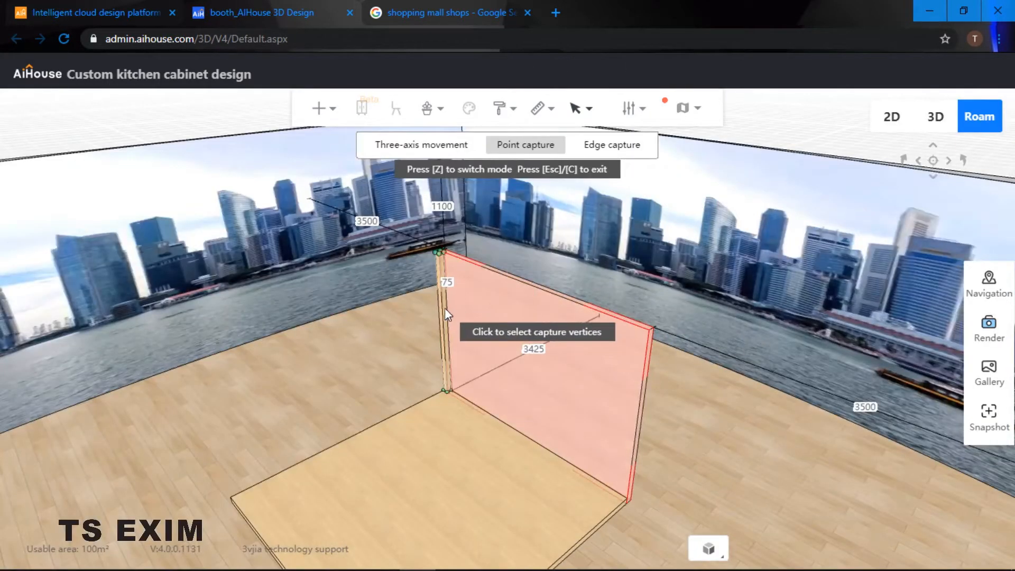
key(z)
key(z)
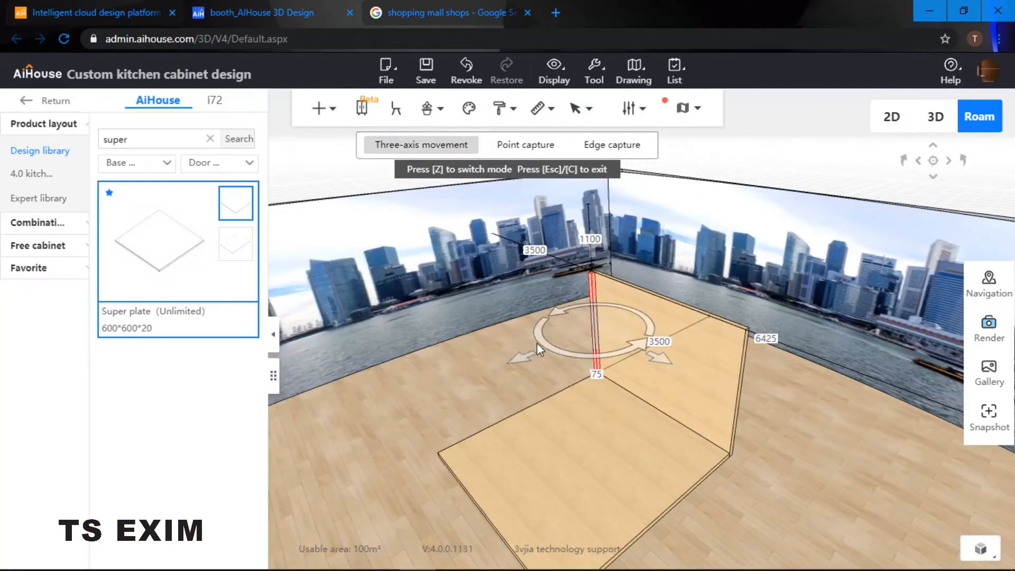
drag(519, 360, 299, 452)
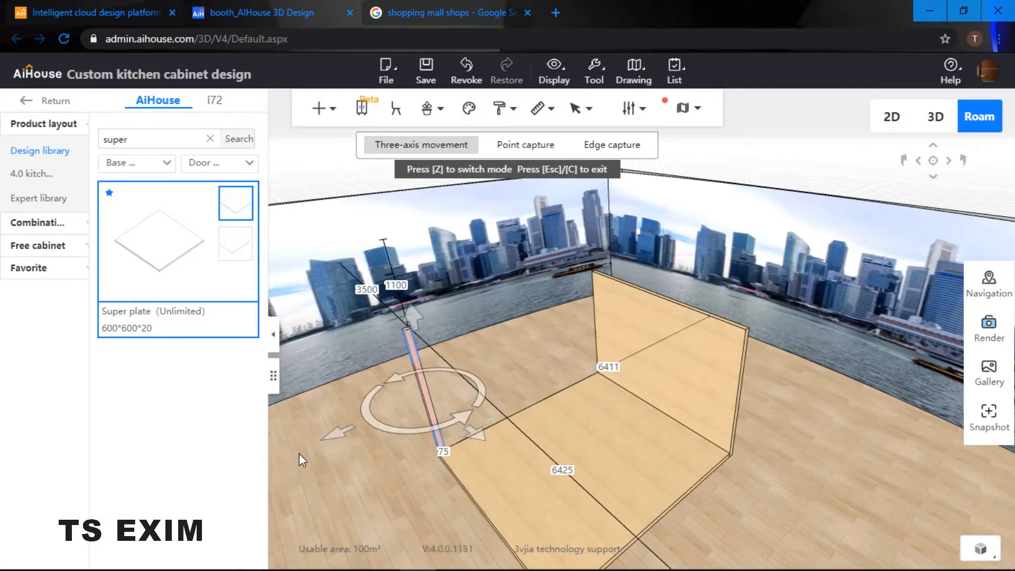
Set the post's distance to the wall behind the upright panel to 6400 mm
click(519, 326)
drag(550, 311, 478, 354)
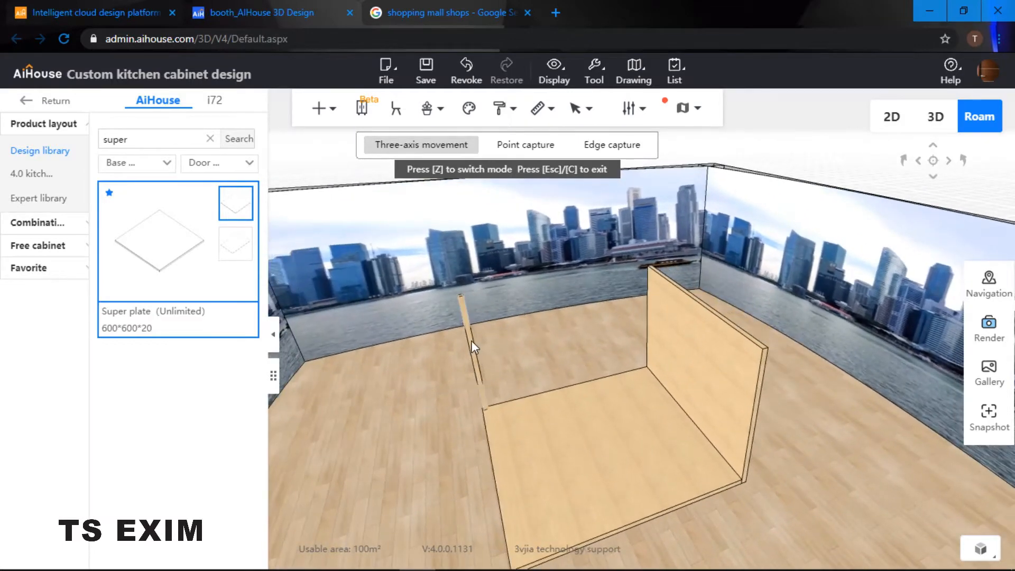
click(471, 340)
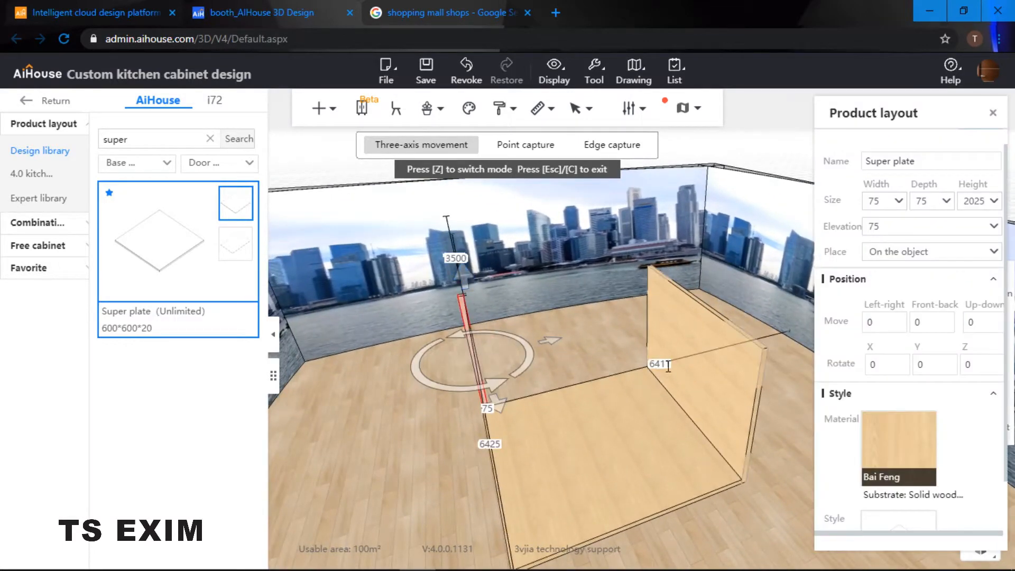
drag(669, 364, 661, 365)
text(00)
key(Return)
click(595, 356)
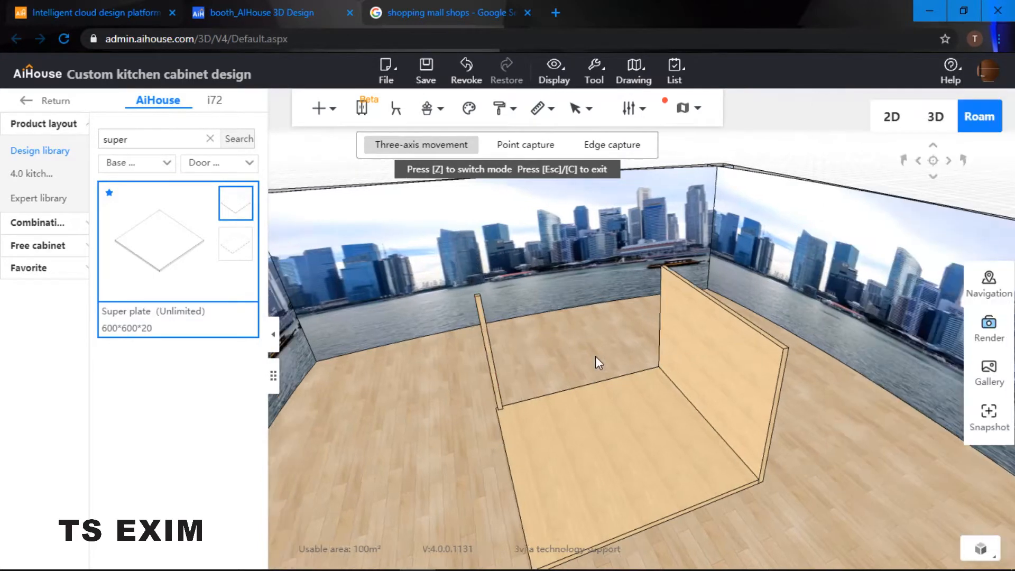
Set the distance from the front-corner post to the wall behind the upright panel to 6425 mm
drag(595, 356, 662, 401)
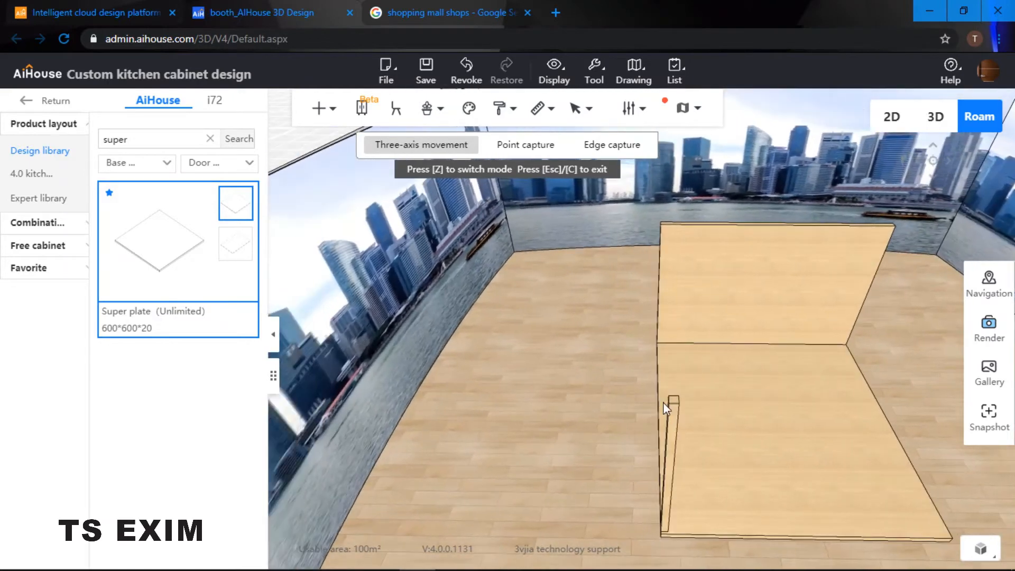
click(670, 452)
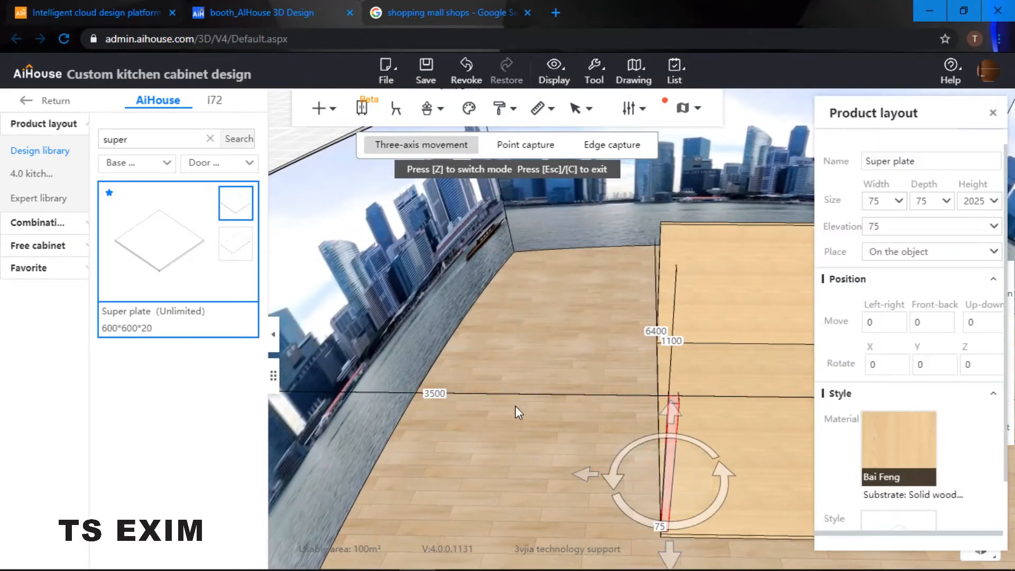
click(575, 437)
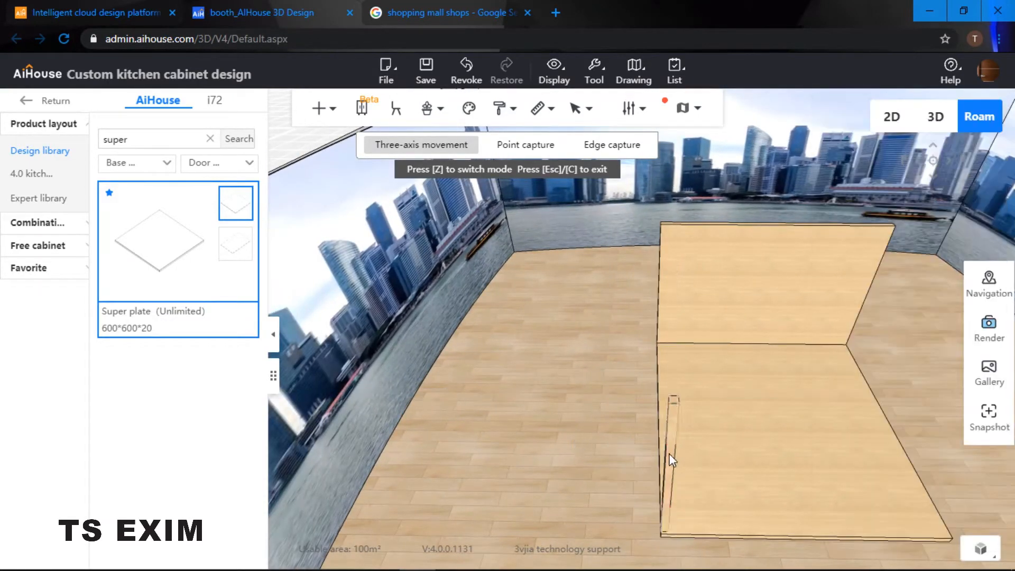
click(672, 459)
drag(666, 331, 655, 331)
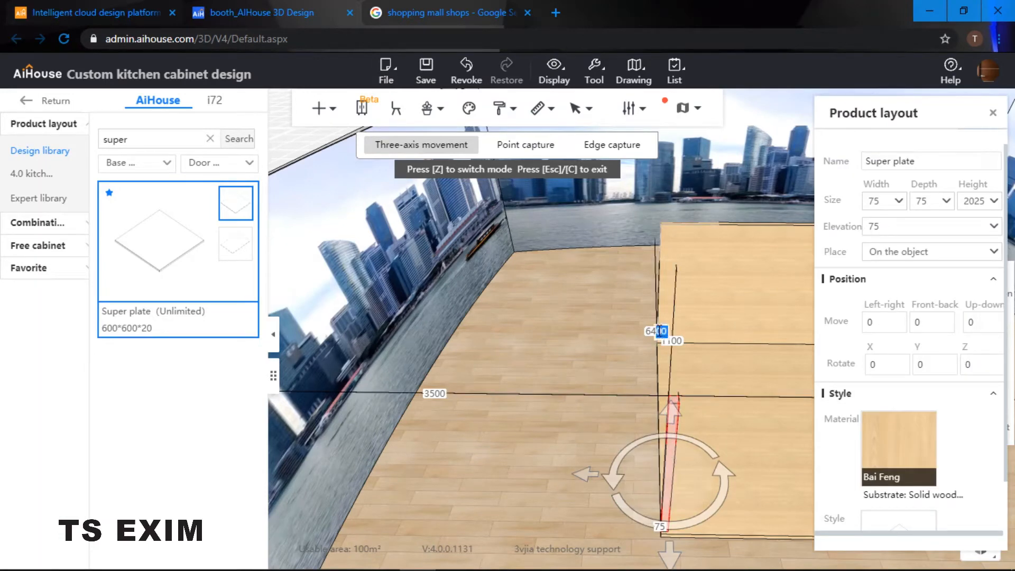
text(25)
key(Return)
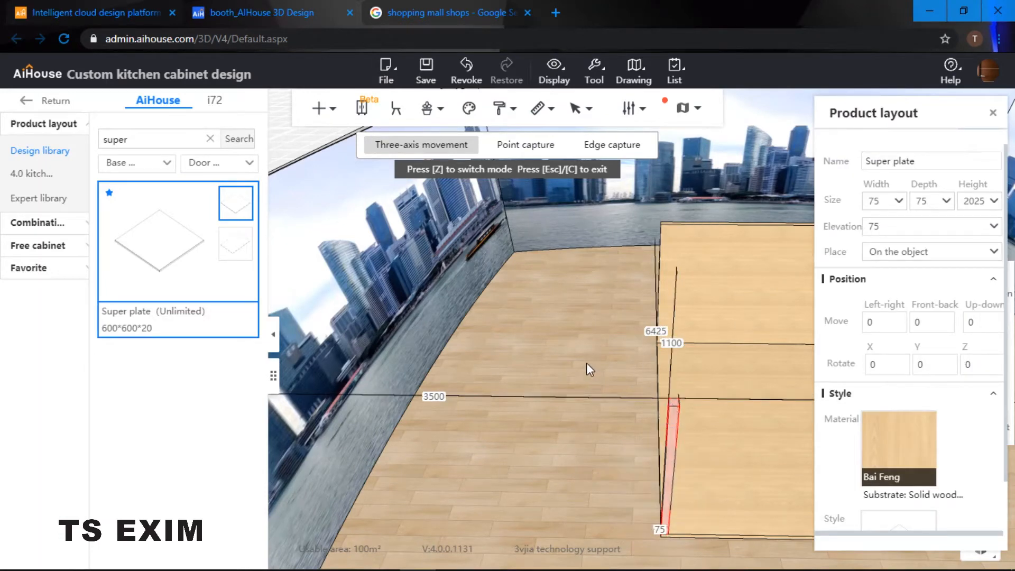
Duplicate the 75 mm post standing at the base plate's front corner
click(586, 362)
drag(586, 363, 505, 366)
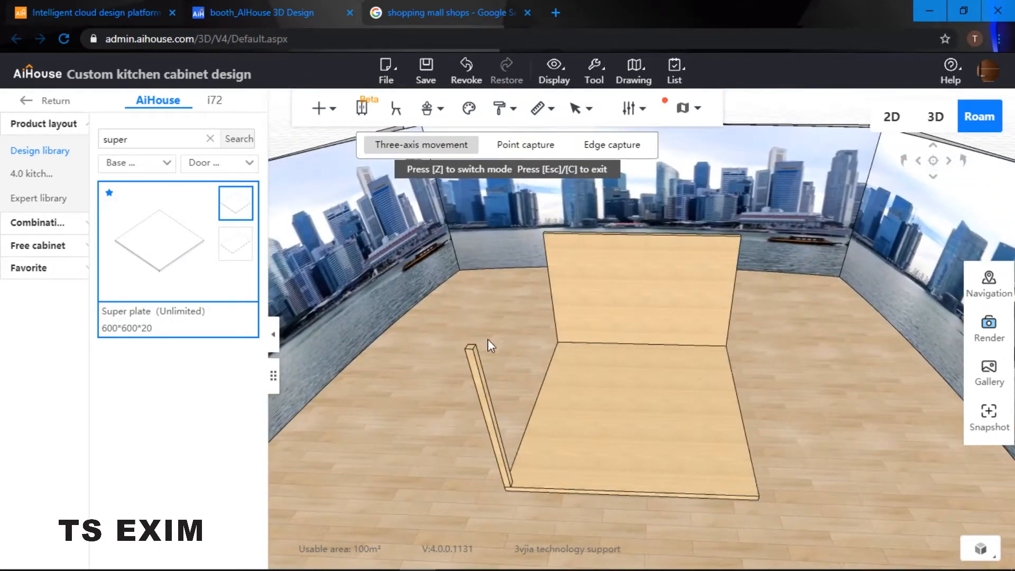
click(483, 357)
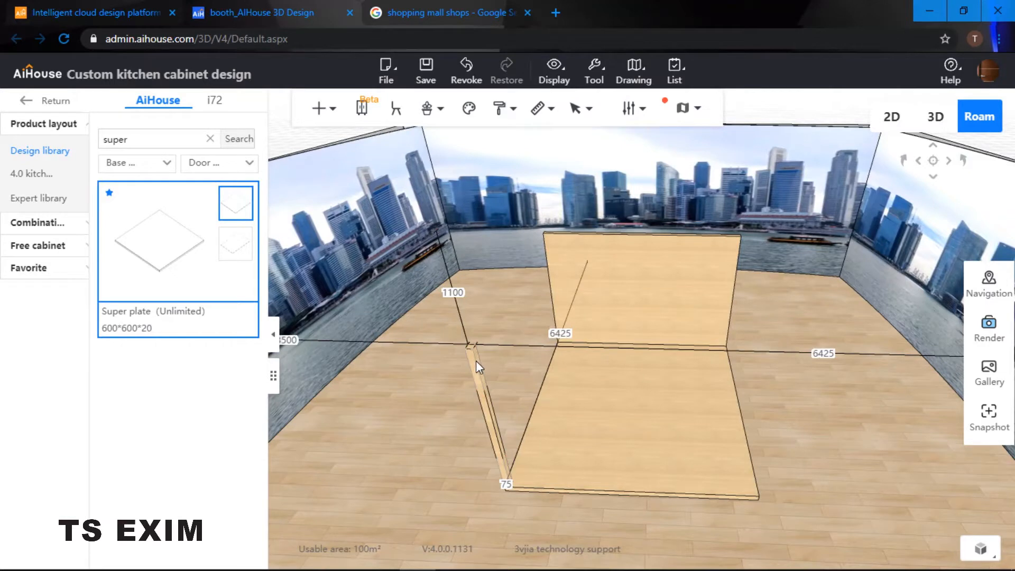
click(476, 360)
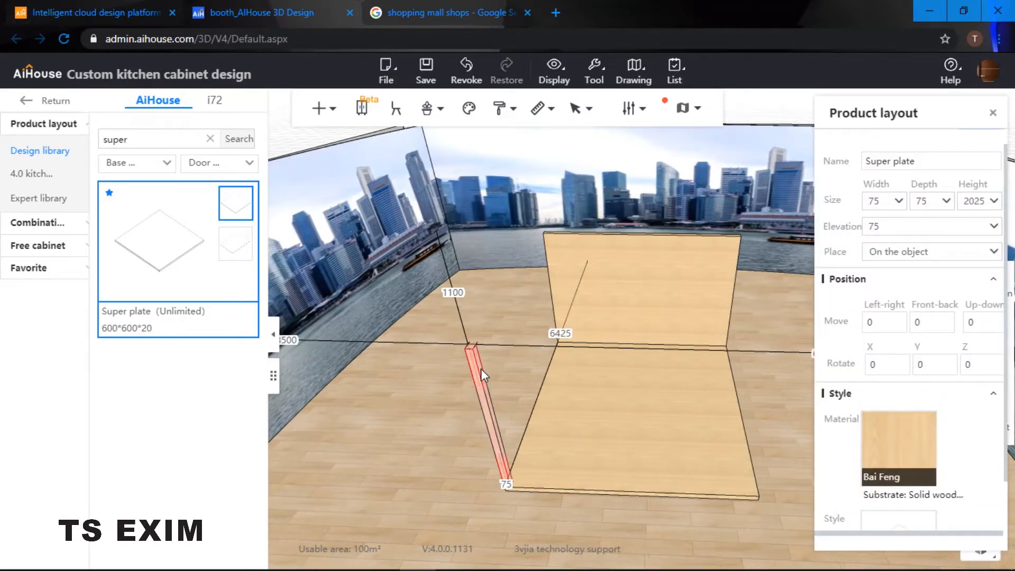
key(ctrl+c)
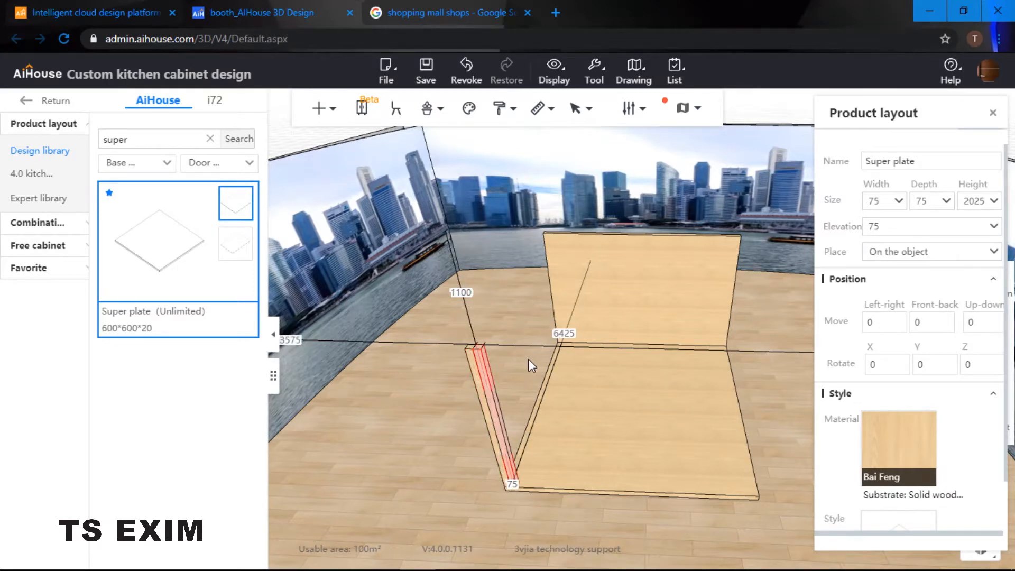
Set the copied post's distance to the side wall nearest the corner post to 3800 mm
drag(529, 359, 508, 357)
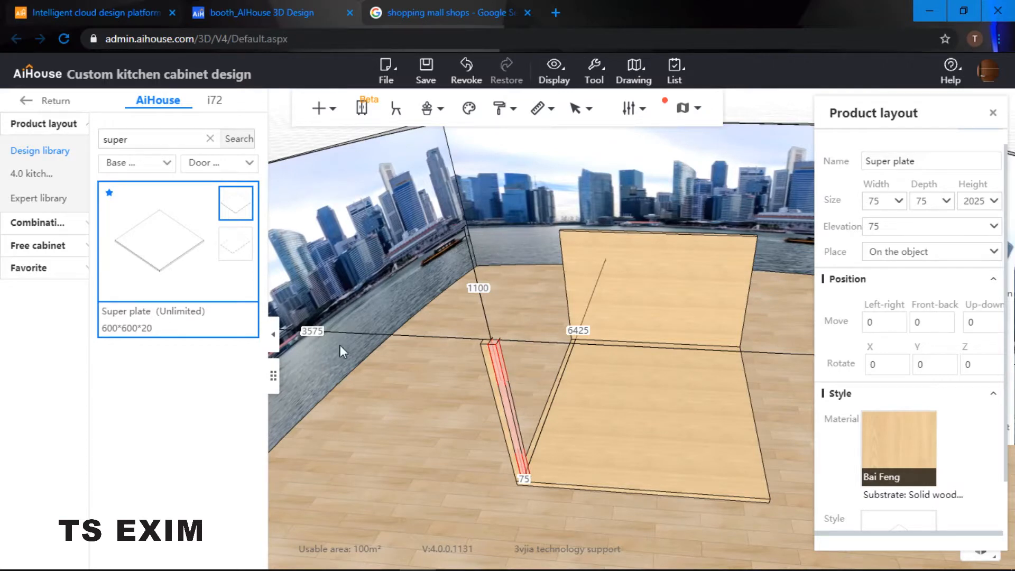
click(489, 360)
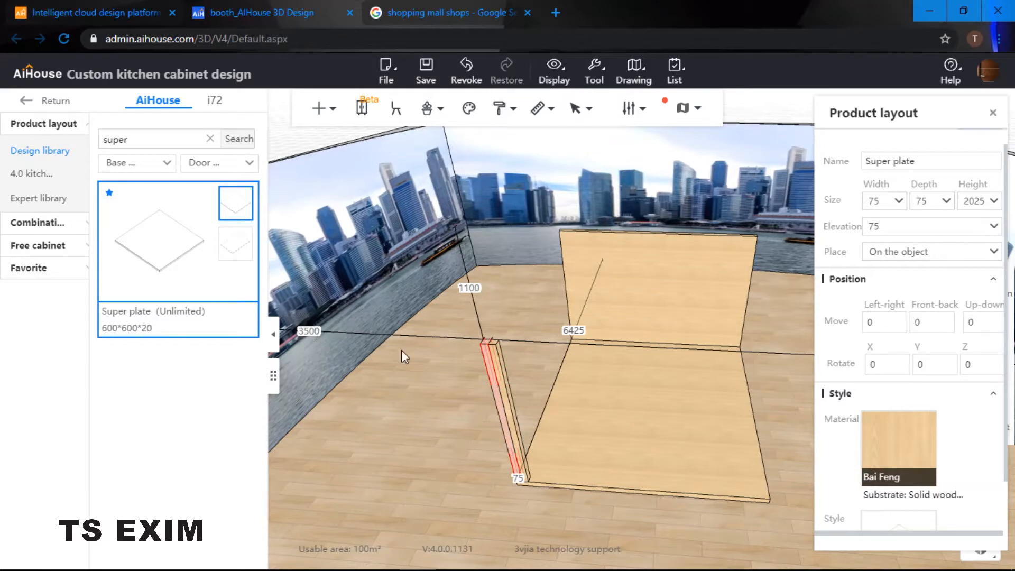
click(500, 363)
drag(323, 332, 312, 334)
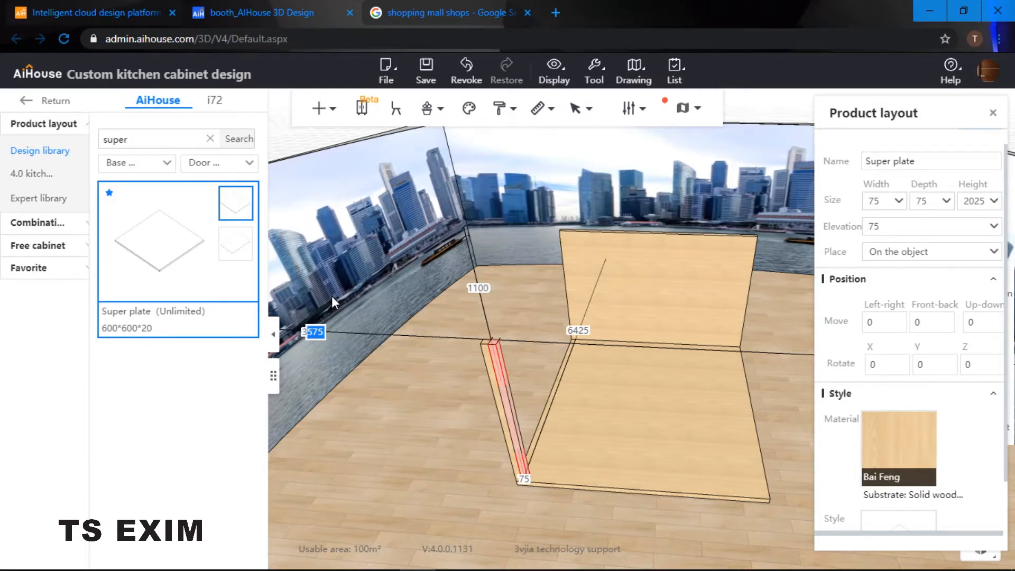
text(800)
key(Return)
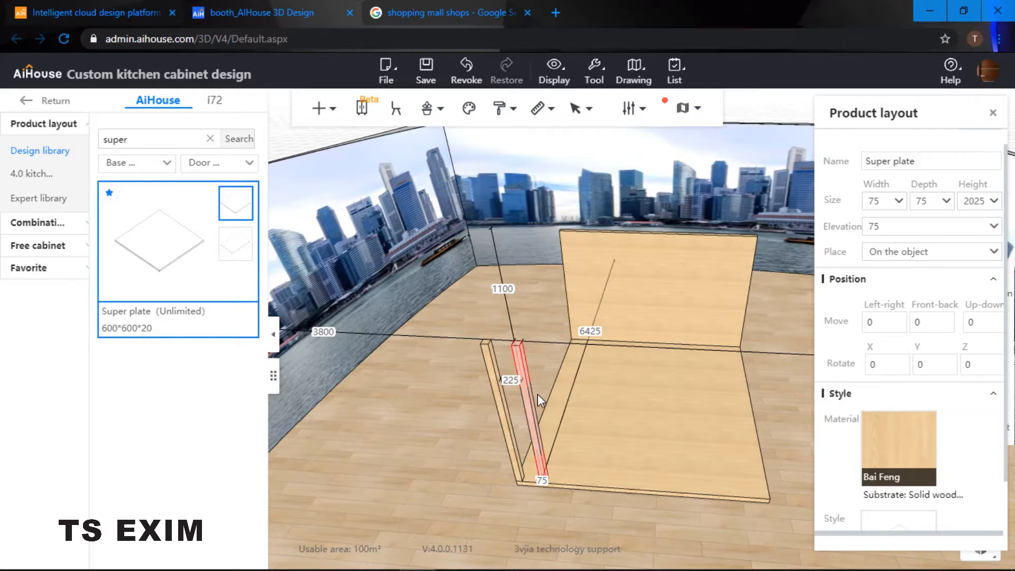
Duplicate the second front post and set the copy's distance to the side wall nearest the corner post to 4100 mm
key(ctrl+v)
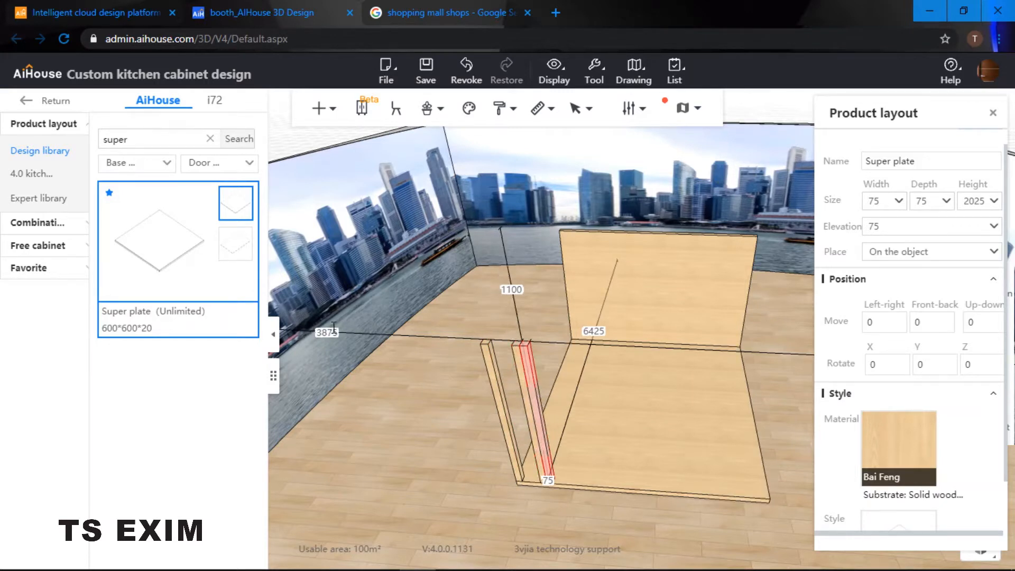
drag(339, 334, 324, 335)
text(4100)
key(Return)
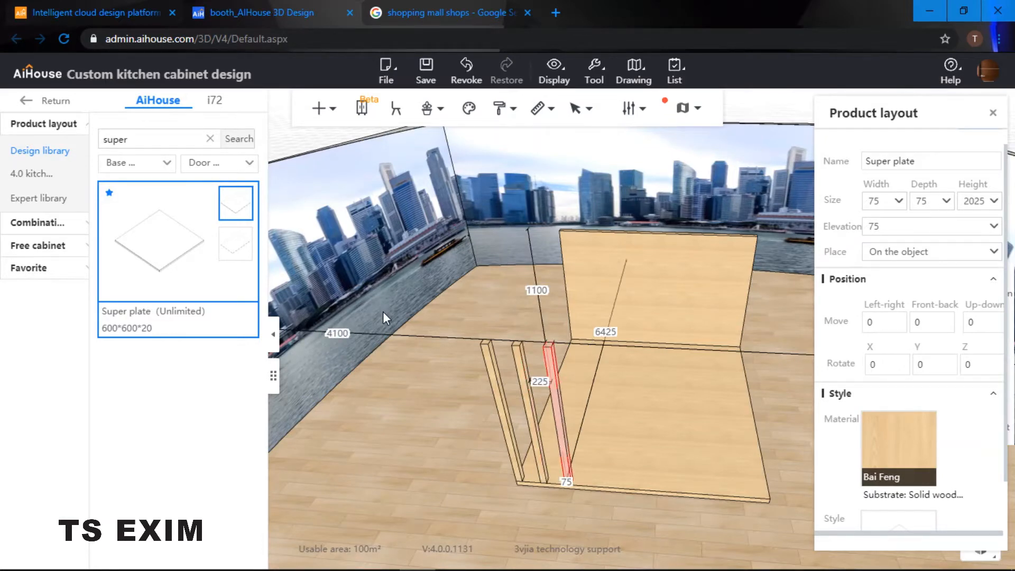
Fit a Super plate across the whole base plate and set its elevation to 2100 mm
click(467, 306)
drag(464, 299, 449, 246)
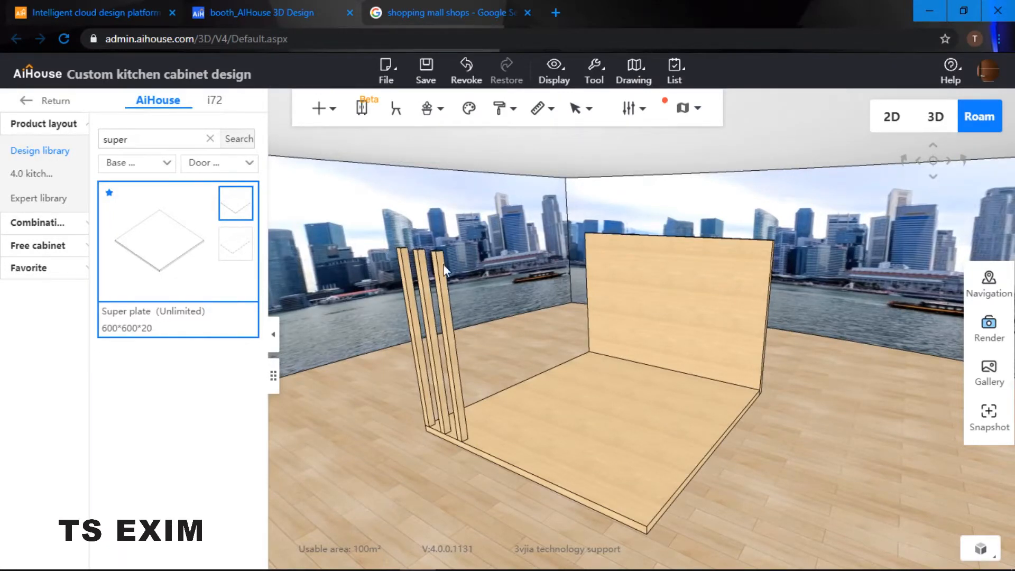
drag(557, 259, 487, 332)
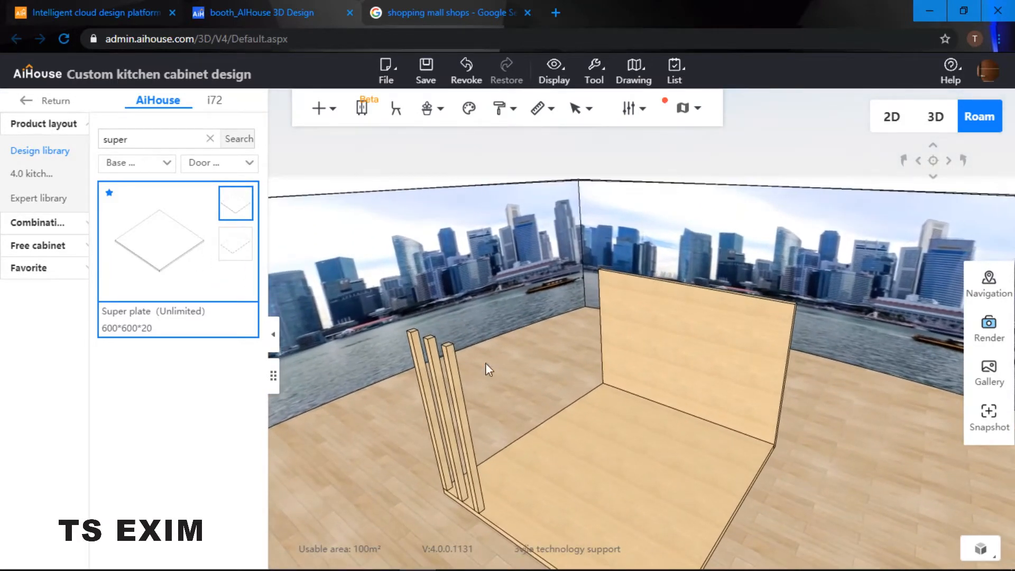
click(583, 439)
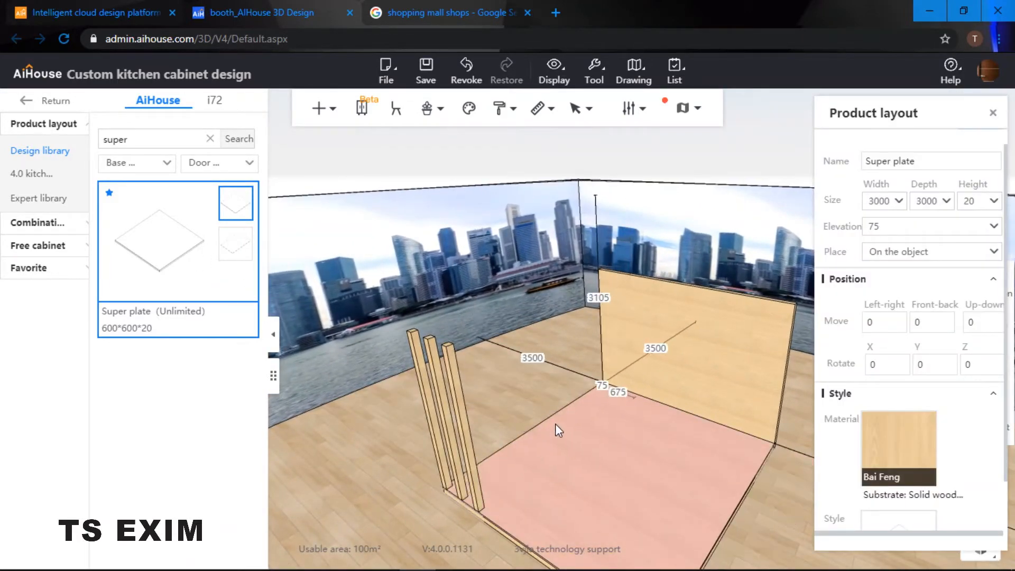
right_drag(620, 437, 640, 445)
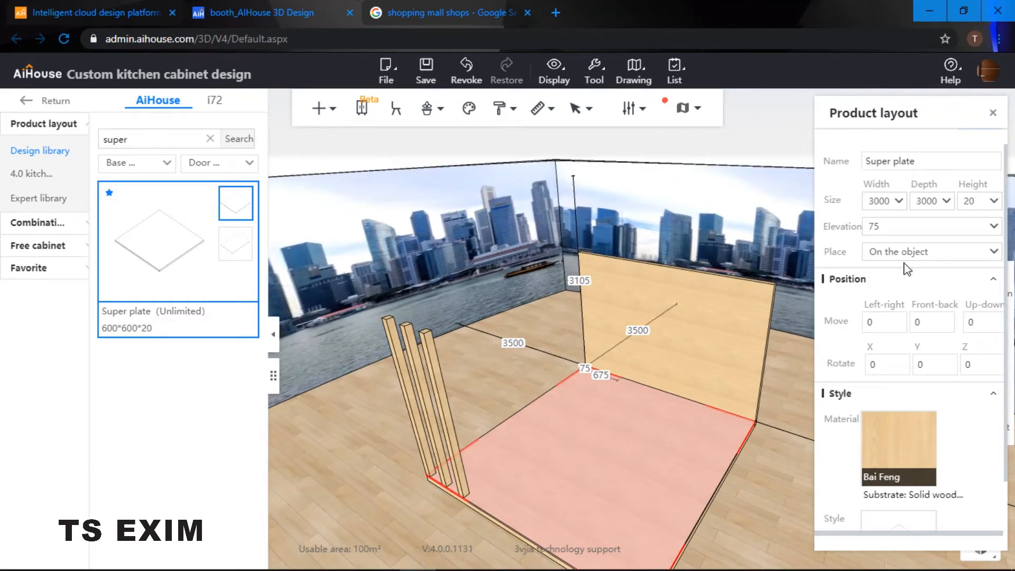
drag(886, 226, 844, 238)
text(2100)
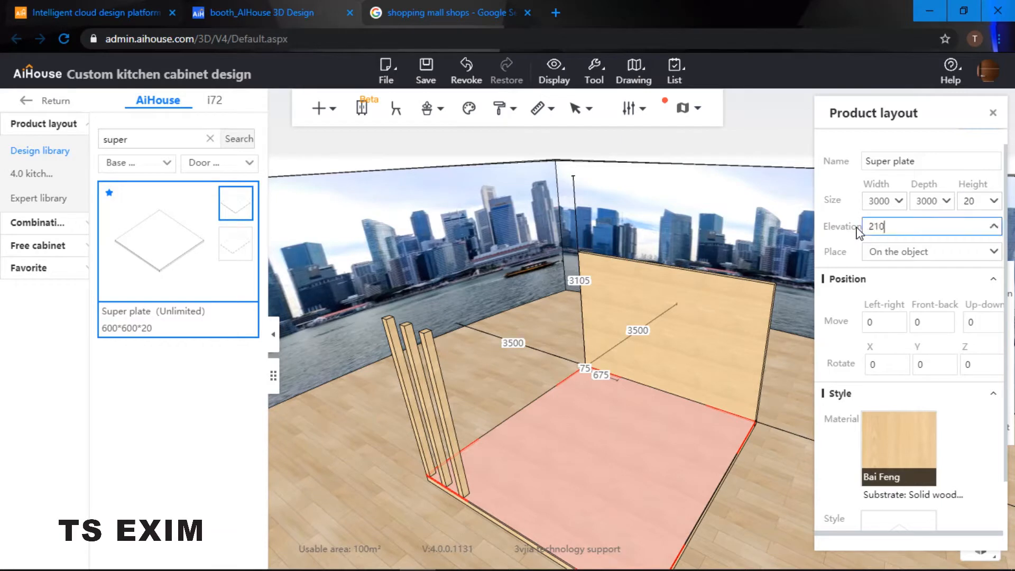
key(Return)
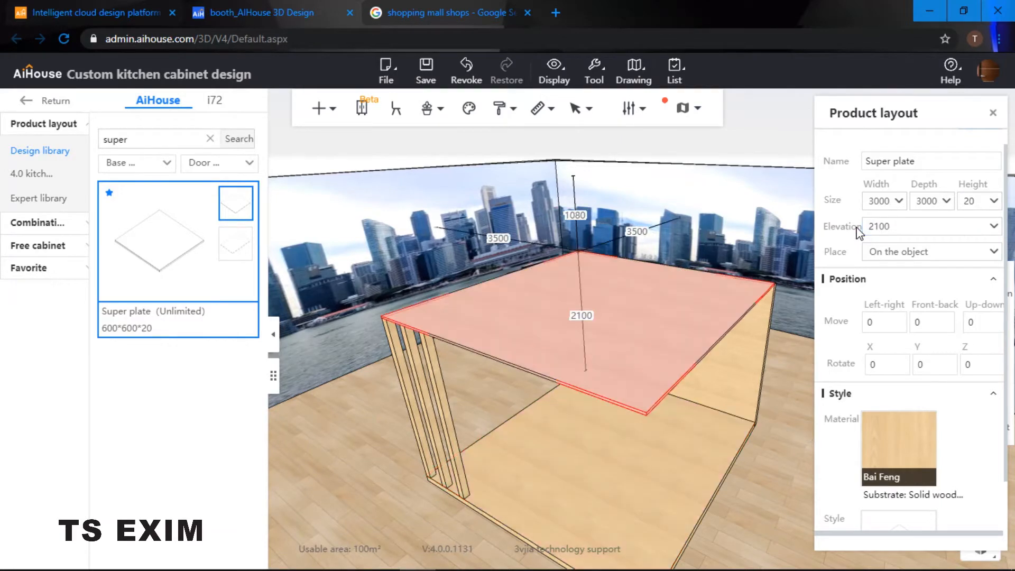
Set the raised plate's height to 75 mm
double_click(964, 206)
text(75)
key(Return)
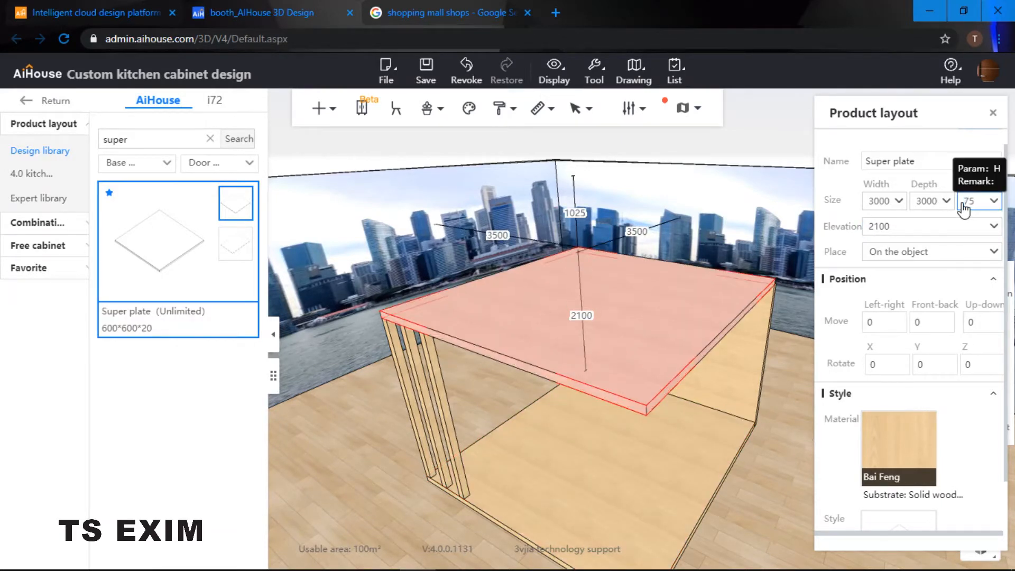
Try a depth of 75 mm for the raised plate and undo that change
double_click(926, 202)
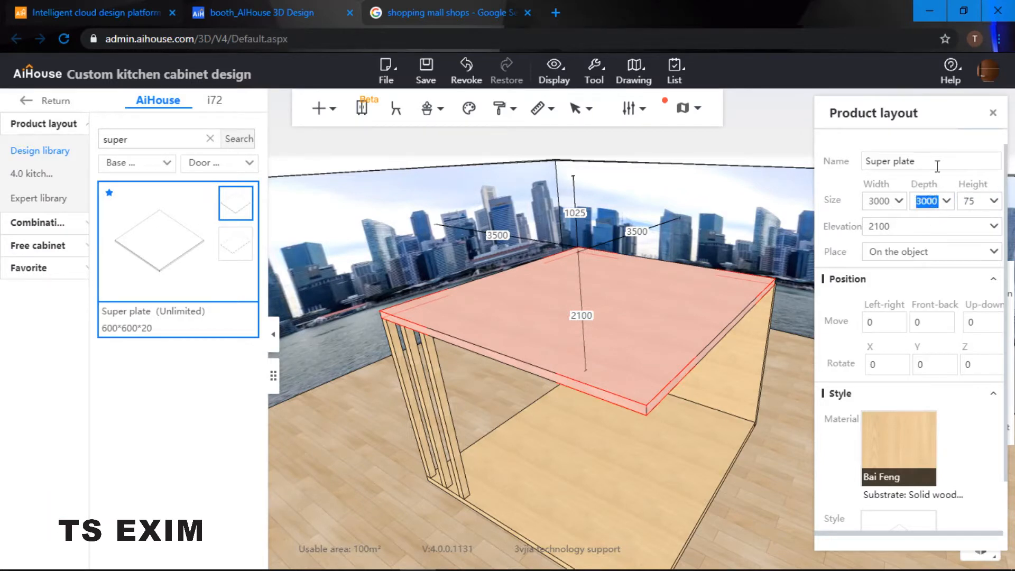
text(75)
key(Return)
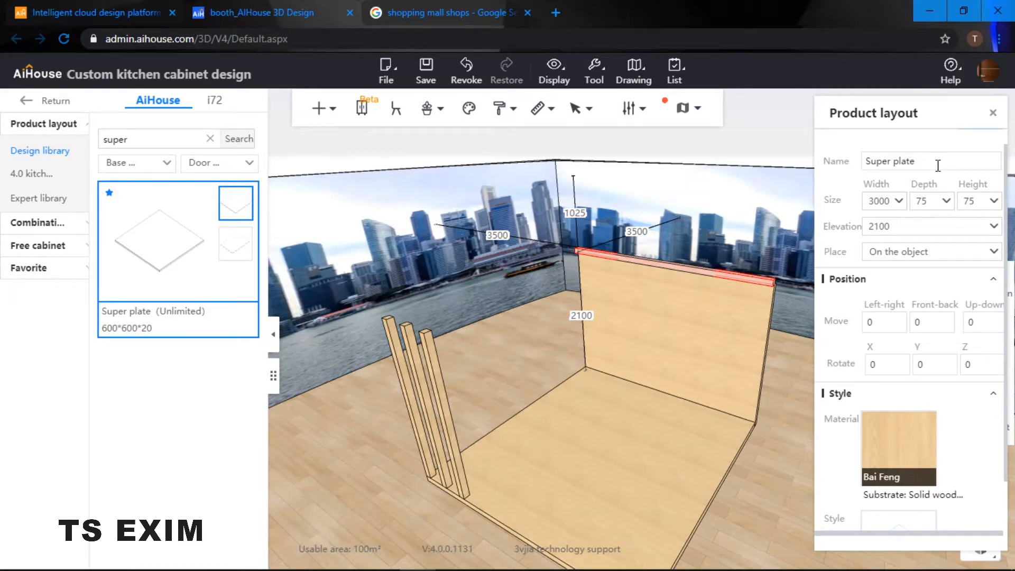
key(ctrl+z)
Set the raised plate's width to 75 mm to form an overhead beam above the corner post
double_click(870, 202)
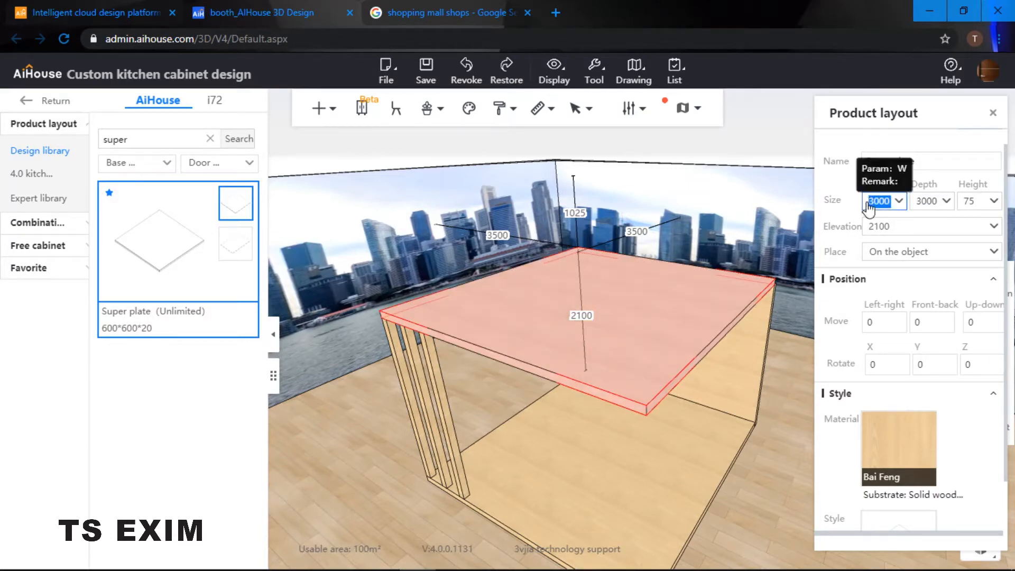
text(75)
key(Return)
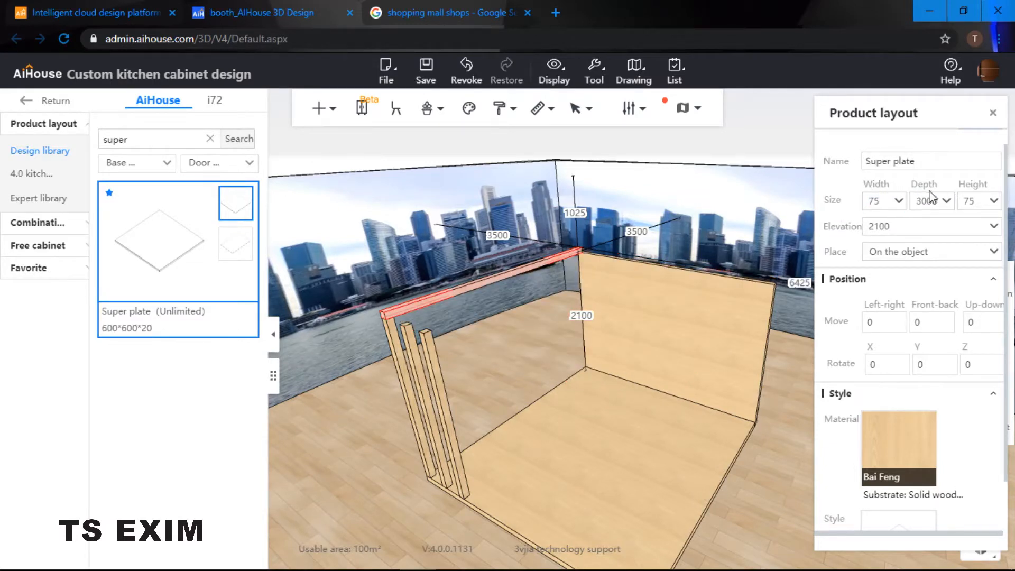
Set the overhead beam's depth to 3075 mm
drag(716, 154, 584, 253)
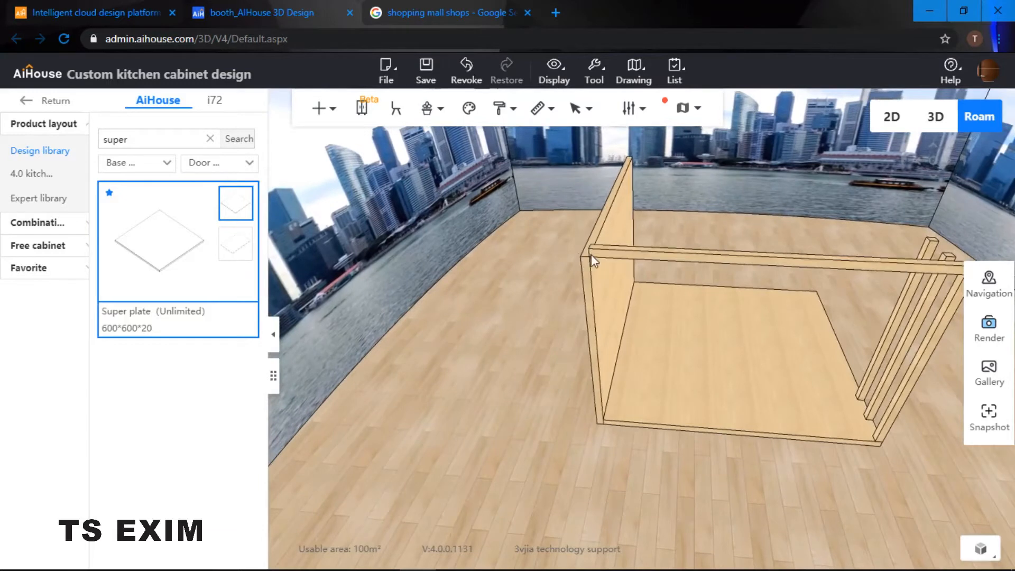
click(617, 252)
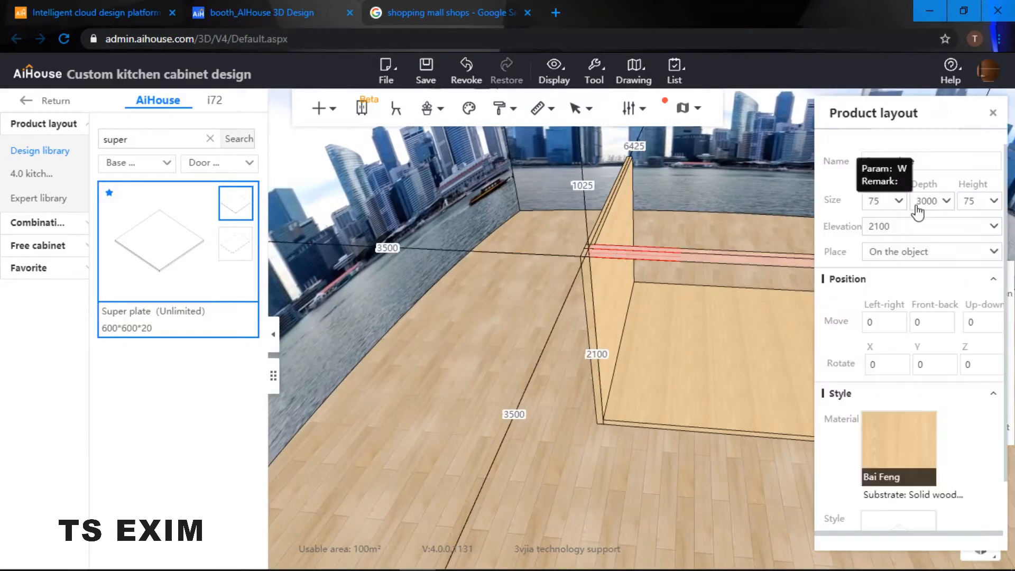
drag(938, 201, 930, 201)
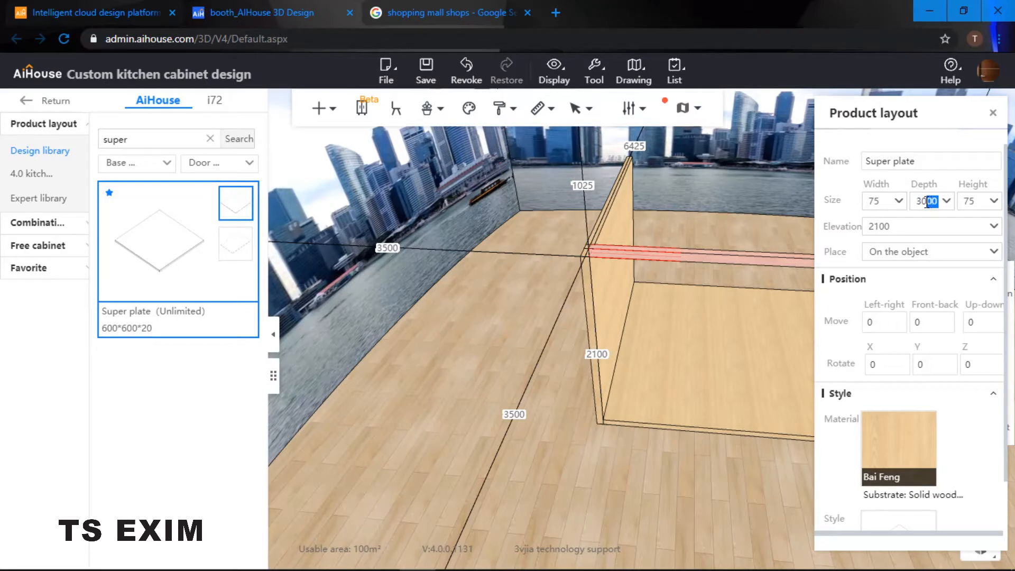
text(75)
key(Return)
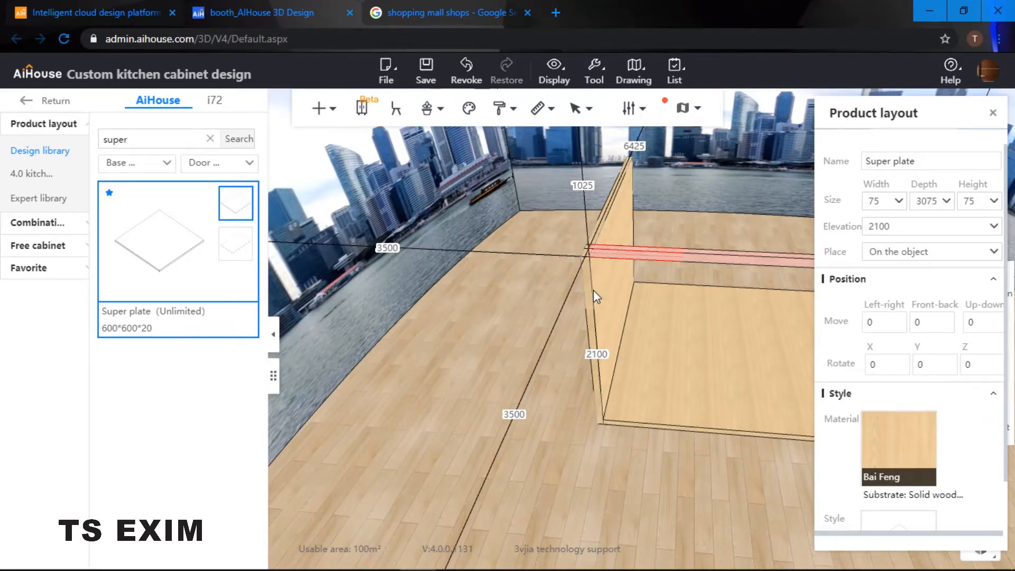
Try to set the overhead beam's distance to the wall behind the upright panel to 3025 mm, and undo it
click(593, 290)
click(698, 339)
right_drag(698, 338, 689, 294)
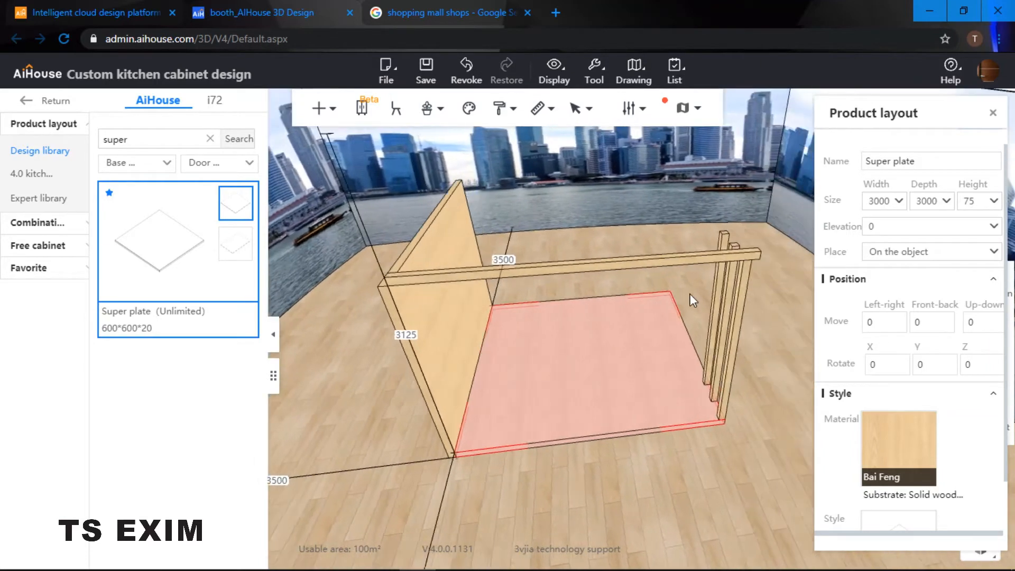
click(745, 253)
right_drag(753, 254, 319, 262)
drag(305, 258, 290, 256)
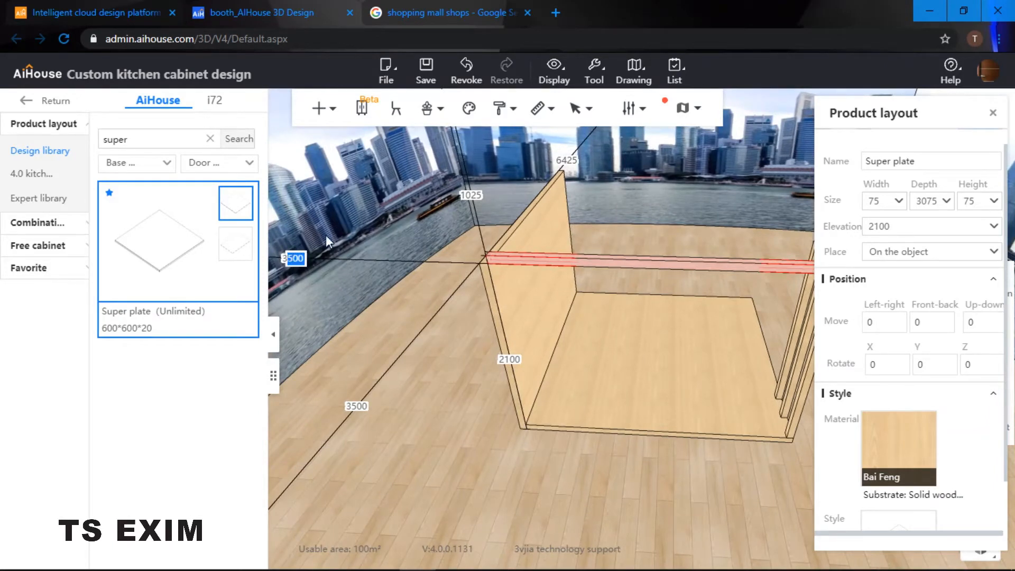
text(025)
key(Return)
key(ctrl+z)
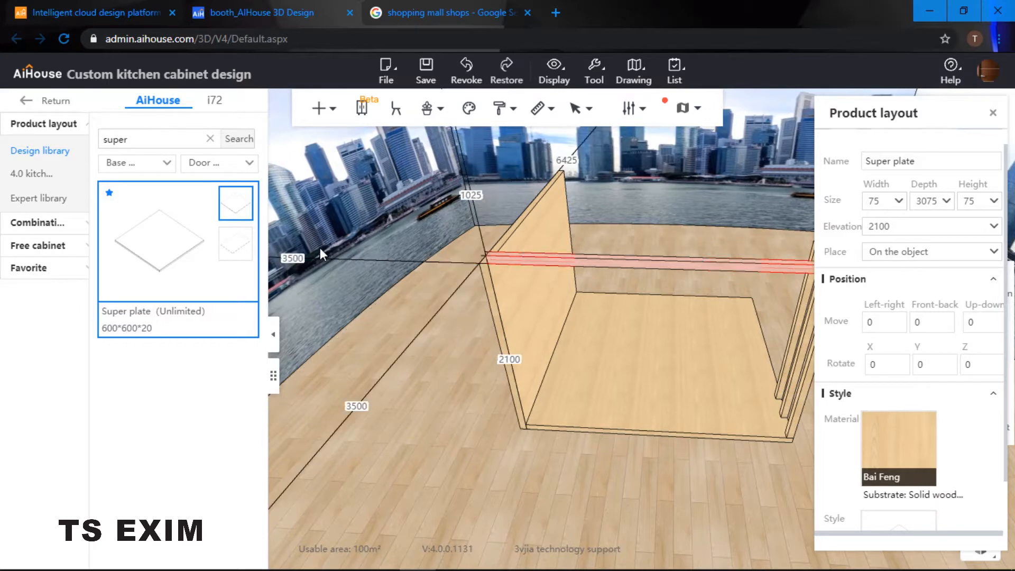
Try distances of 3525, 3475 and 3450 mm between the overhead beam and the wall behind the upright panel
drag(304, 258, 294, 258)
text(25)
key(Return)
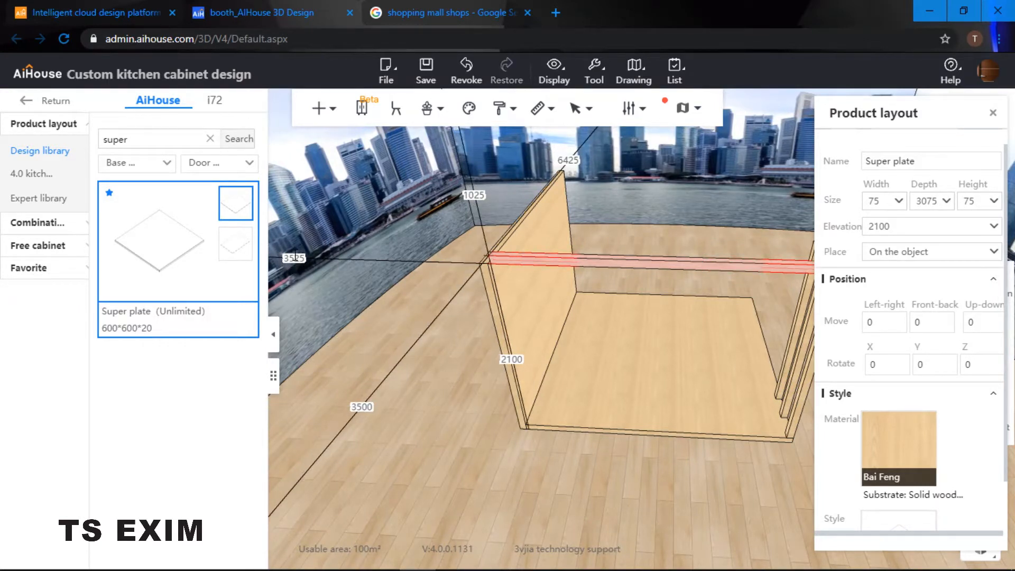
drag(301, 258, 292, 258)
text(475)
key(Return)
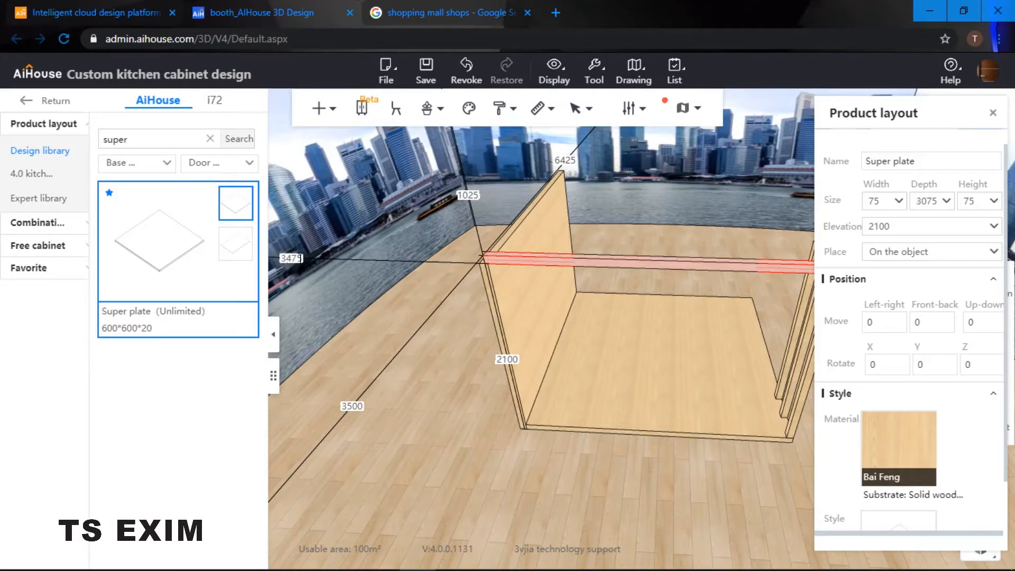
drag(302, 259, 293, 258)
text(50)
key(Return)
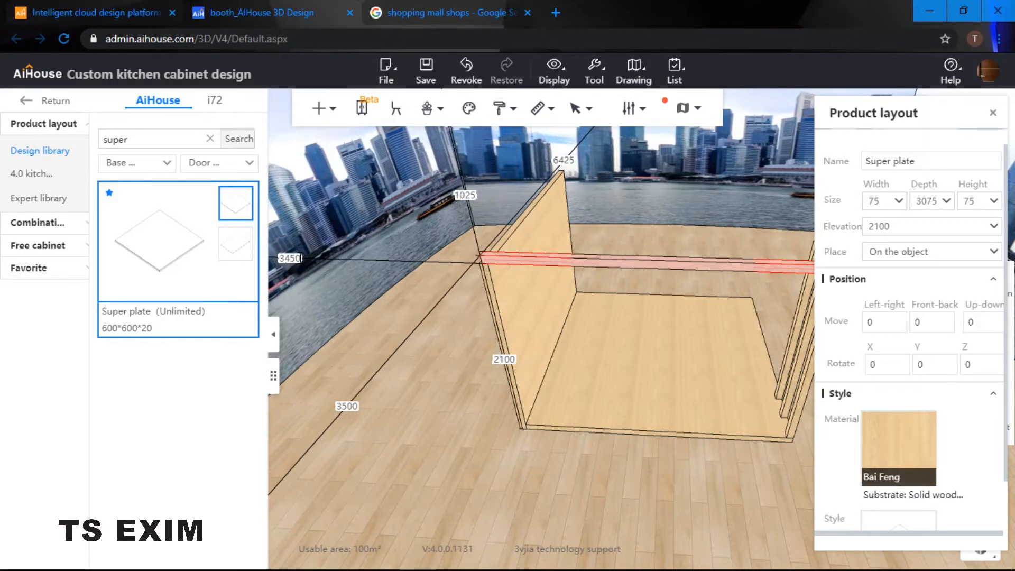
Set the overhead beam's distance to the wall behind the upright panel to 3425 mm
drag(301, 258, 293, 258)
text(25)
key(Return)
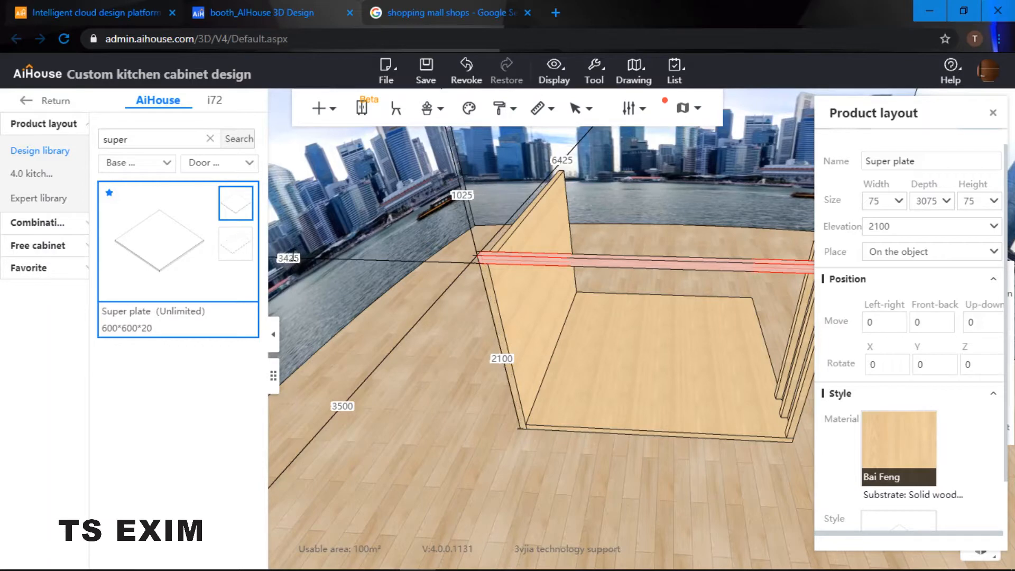
Duplicate the overhead beam and set the copy's distance to the side wall nearest the corner post to 3800 mm
drag(414, 319, 459, 283)
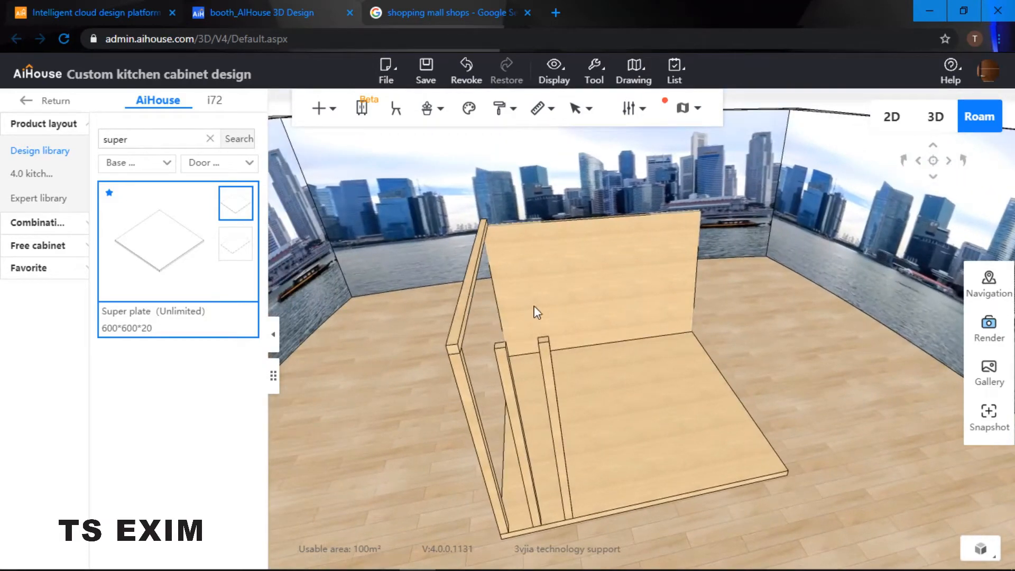
click(467, 283)
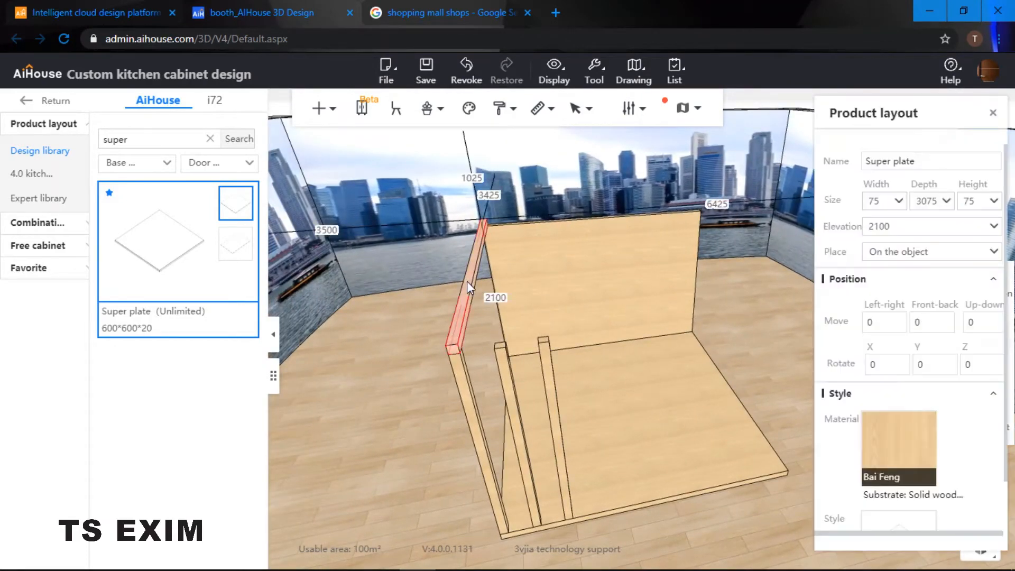
key(ctrl+v)
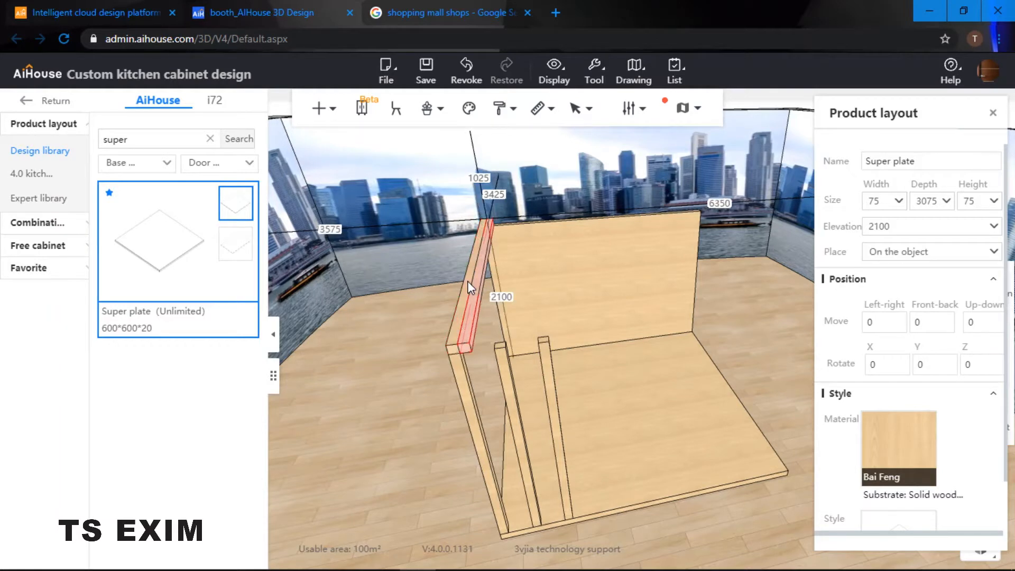
click(480, 286)
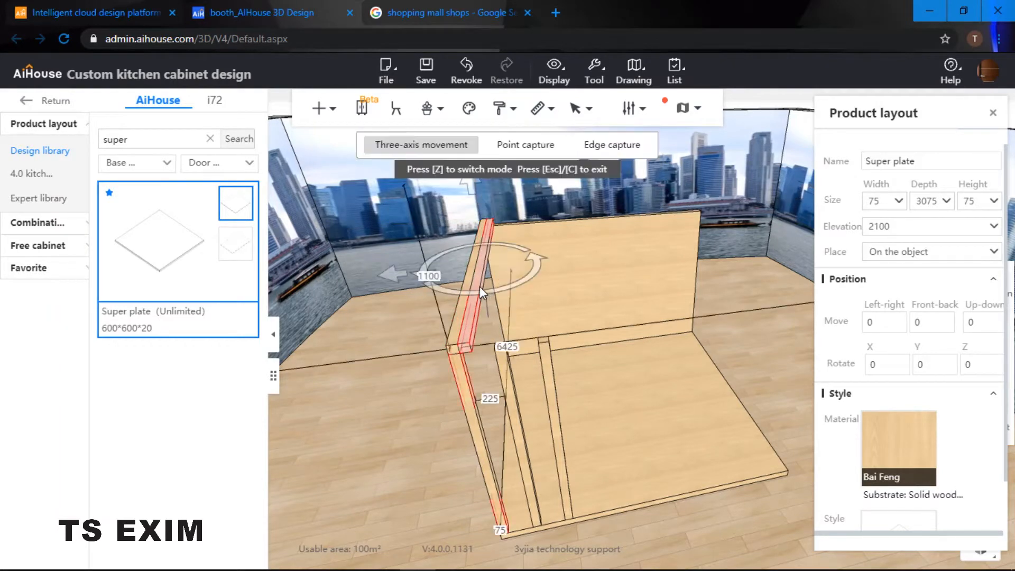
drag(390, 275, 417, 275)
right_drag(442, 256, 471, 219)
click(441, 212)
drag(441, 212, 430, 213)
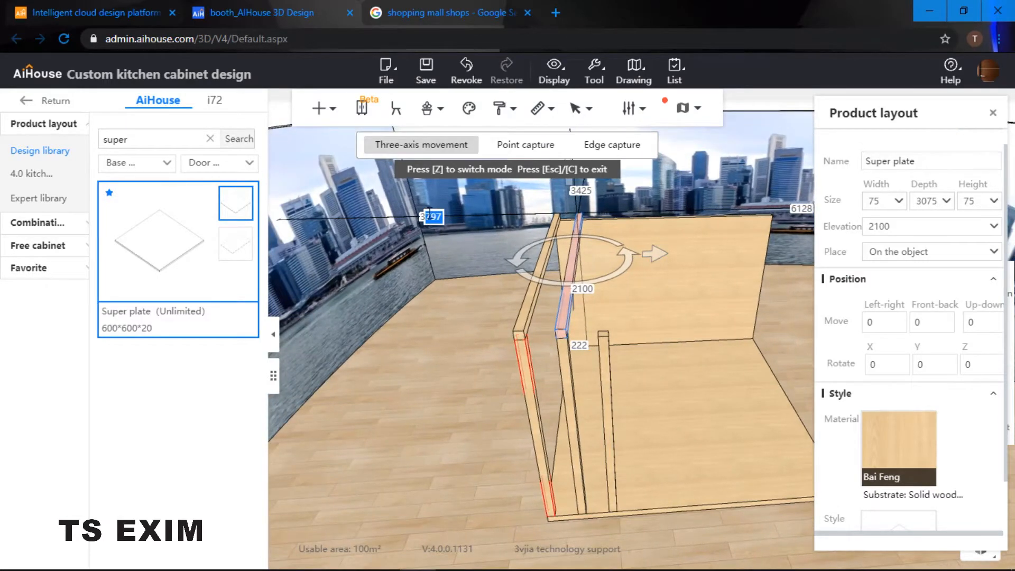
text(800)
key(Return)
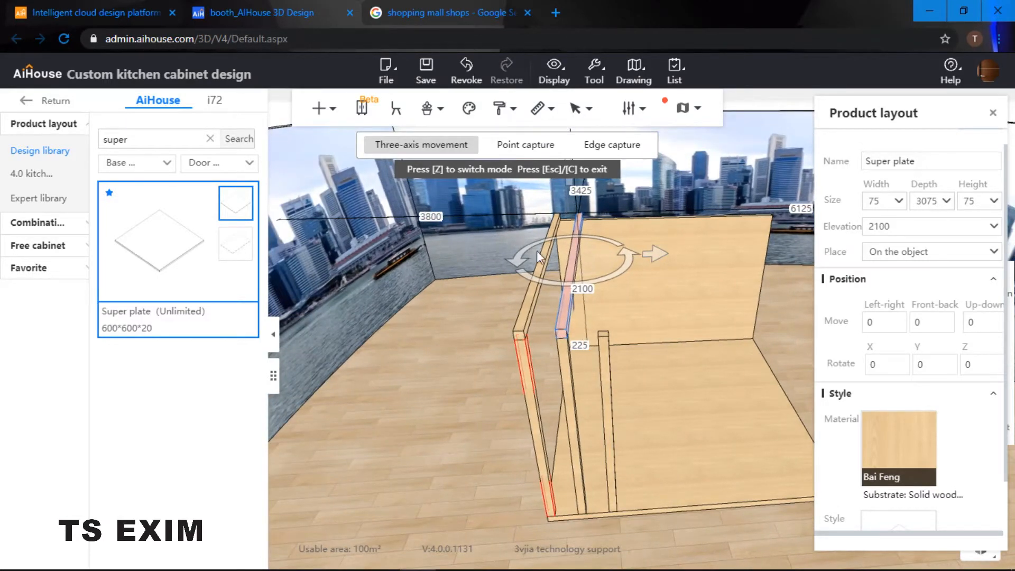
Duplicate the second overhead beam and set the new copy's distance to the same side wall to 4100 mm
key(ctrl+v)
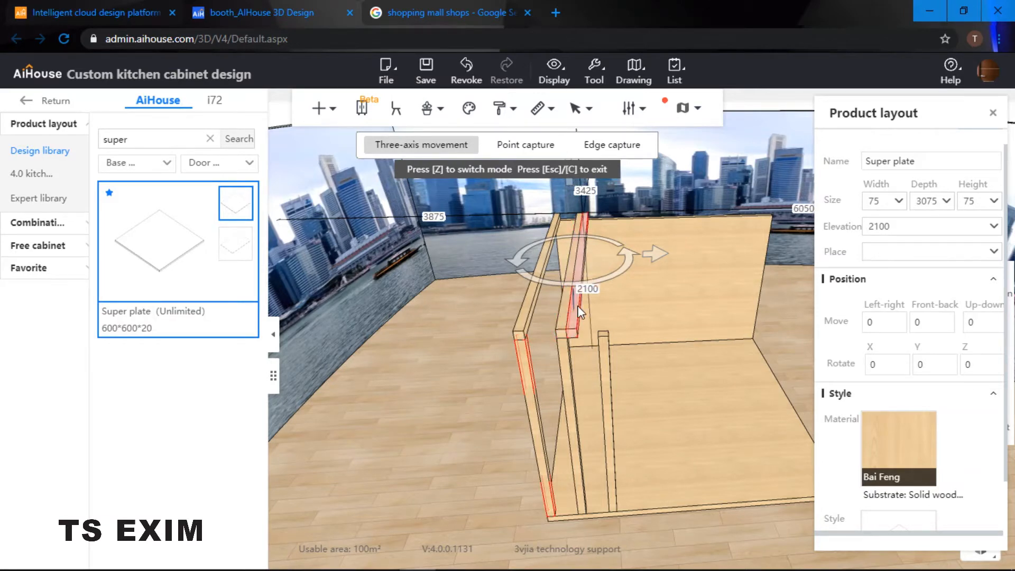
drag(444, 216, 423, 218)
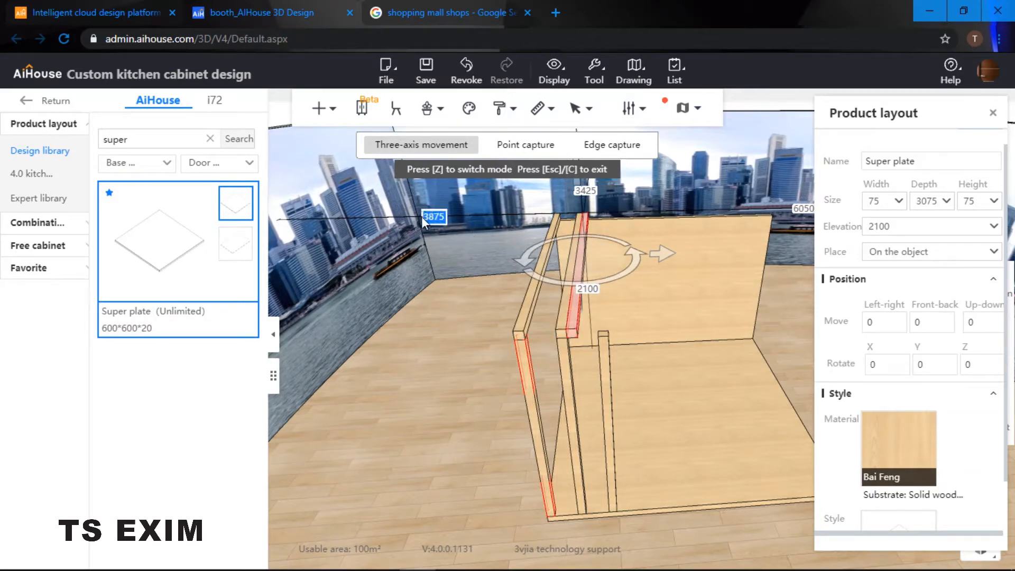
text(4100)
key(Return)
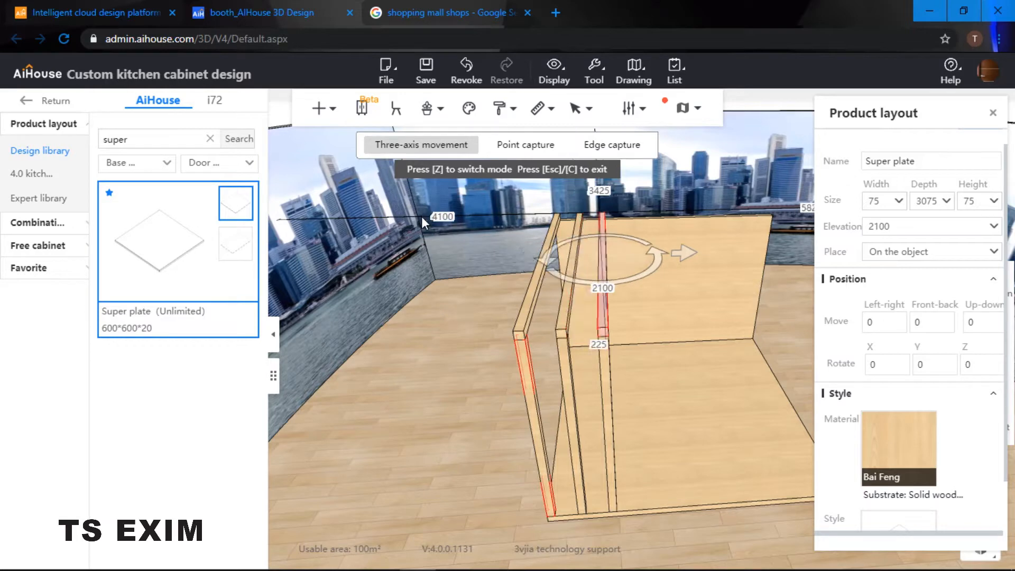
Fit another Super plate across the base plate, between the front posts and the upright panel
click(445, 286)
drag(445, 286, 789, 321)
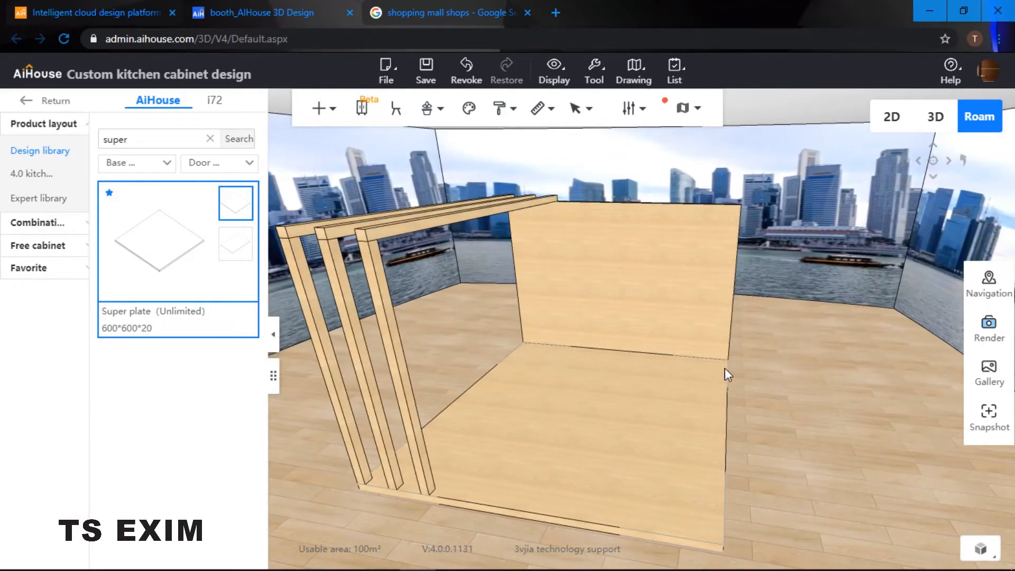
click(159, 259)
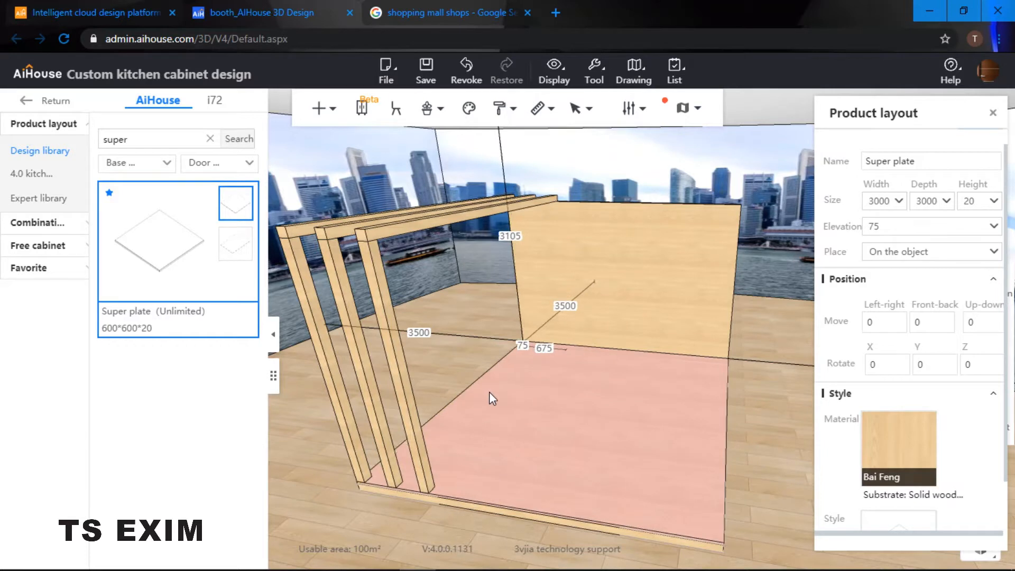
Resize the new Super plate on the base plate to 600 mm wide, 2400 mm deep and 760 mm high
click(490, 392)
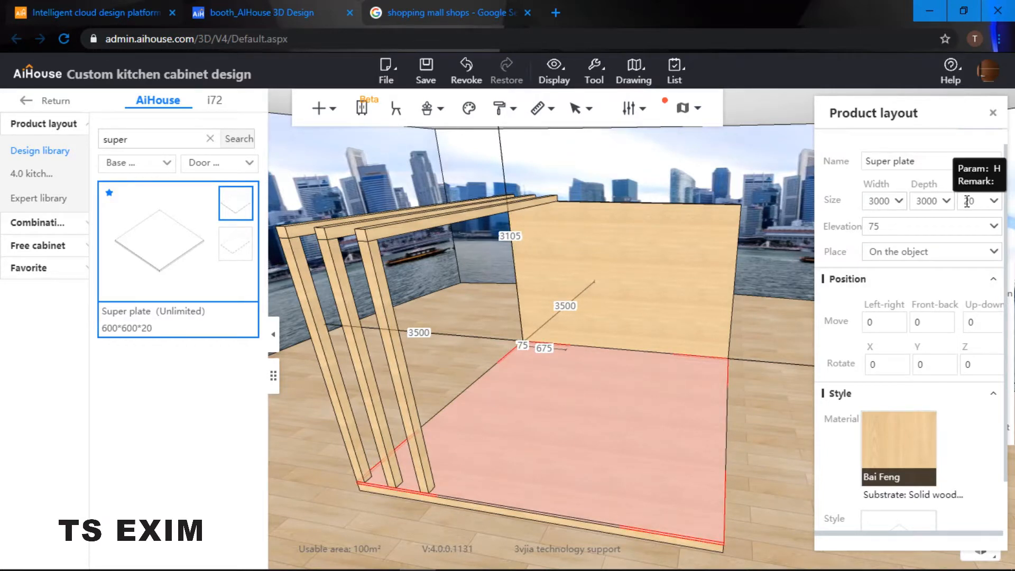
double_click(880, 201)
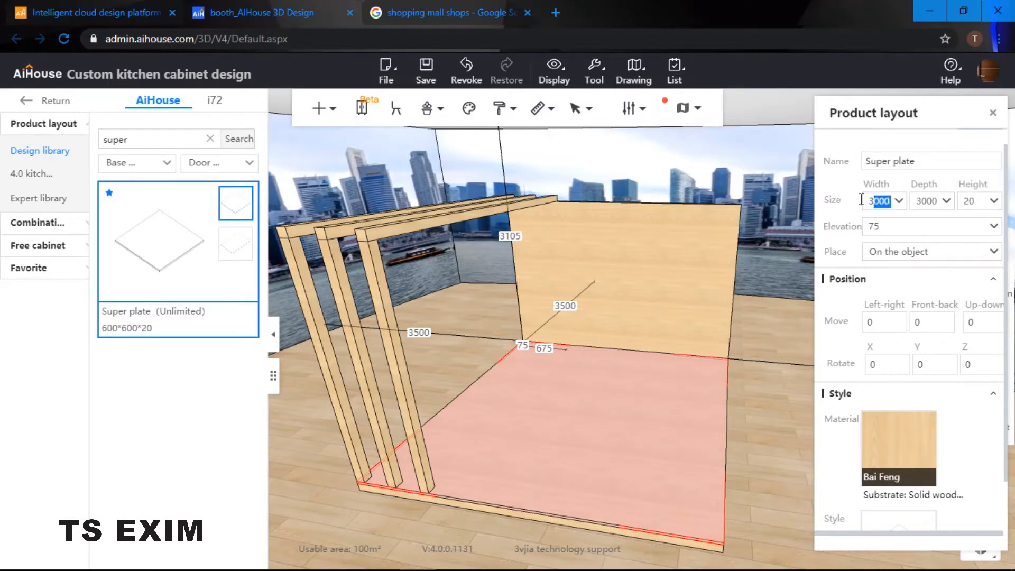
text(600)
key(Return)
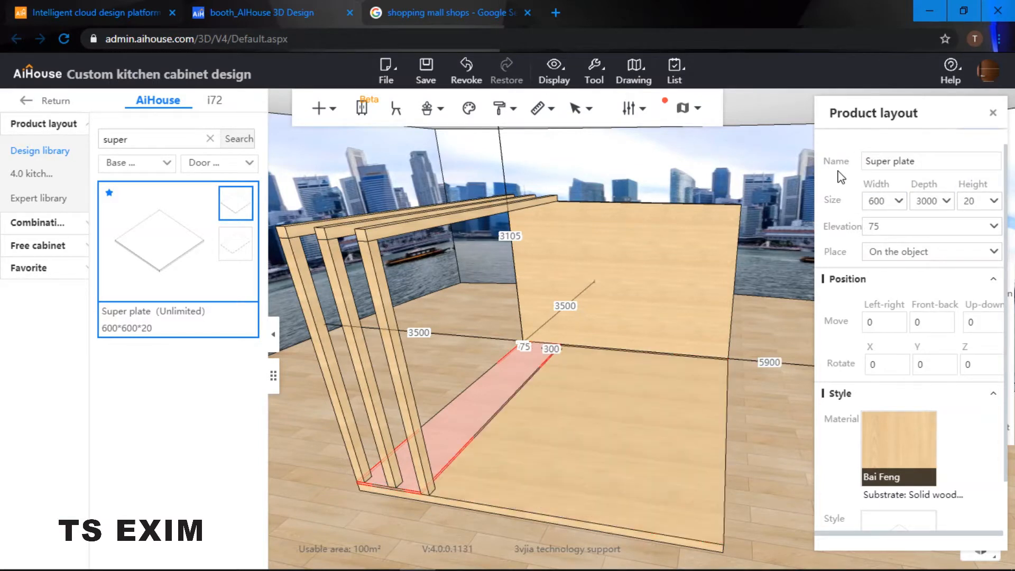
double_click(926, 200)
text(2400)
key(Return)
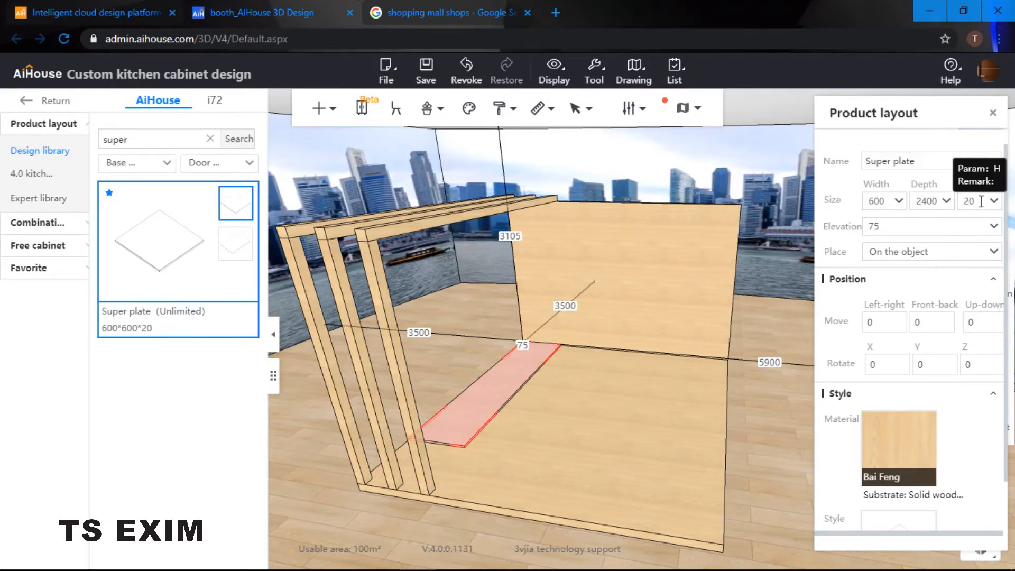
double_click(969, 201)
text(75)
text(0)
key(Return)
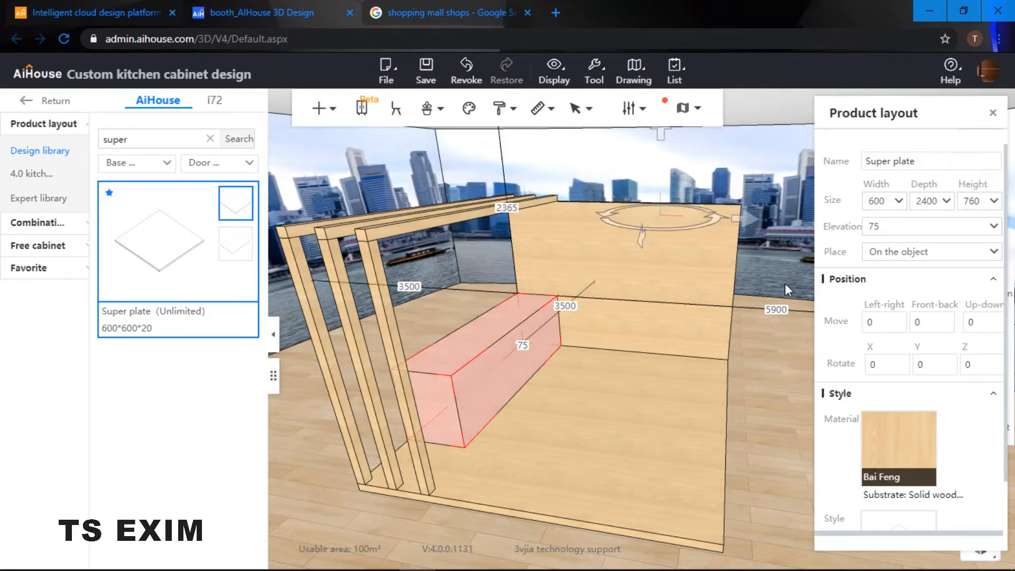
Open the 600 by 2400 mm counter block for panel point editing
click(785, 284)
drag(779, 350, 474, 394)
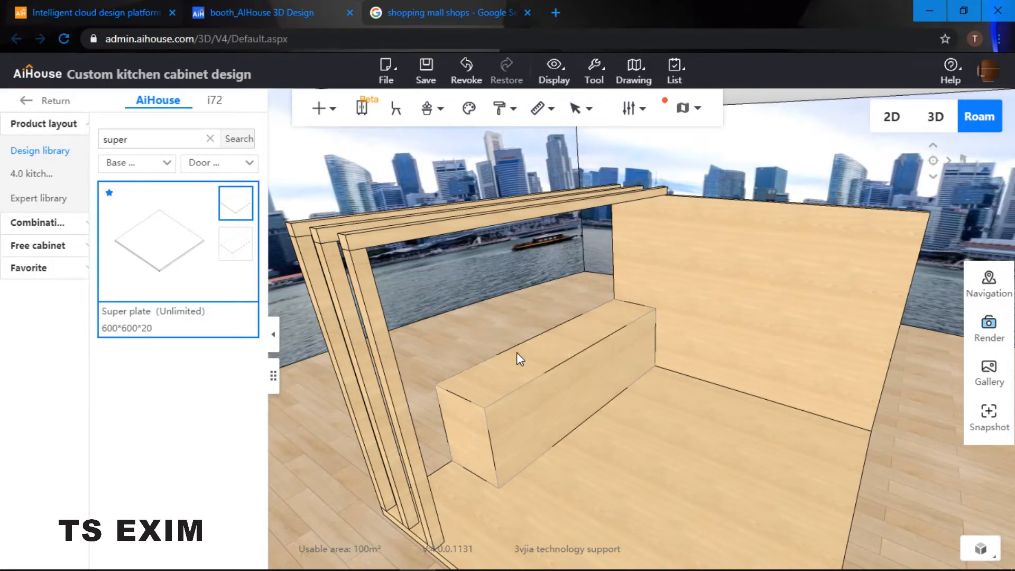
click(526, 370)
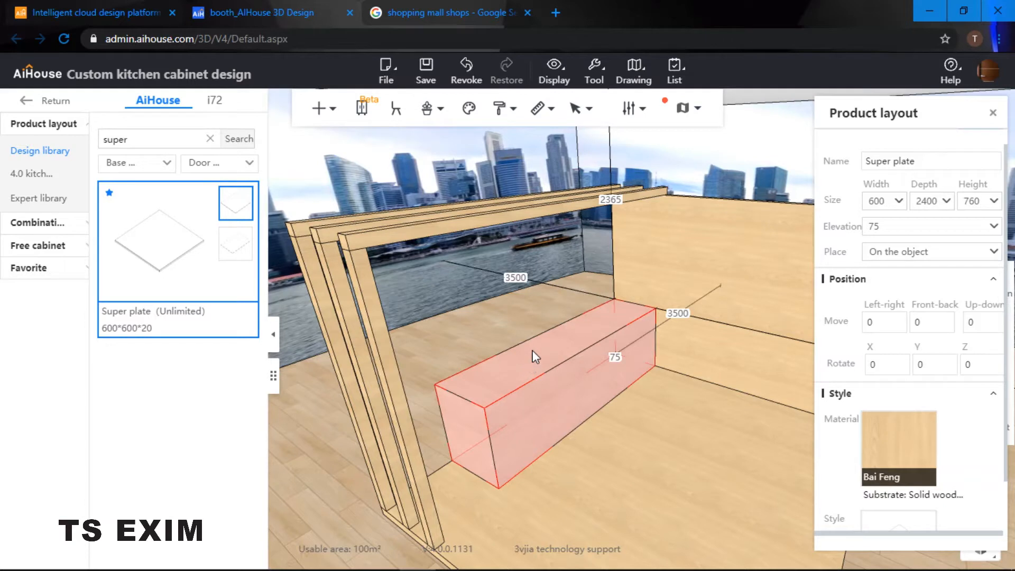
key(b)
right_click(554, 363)
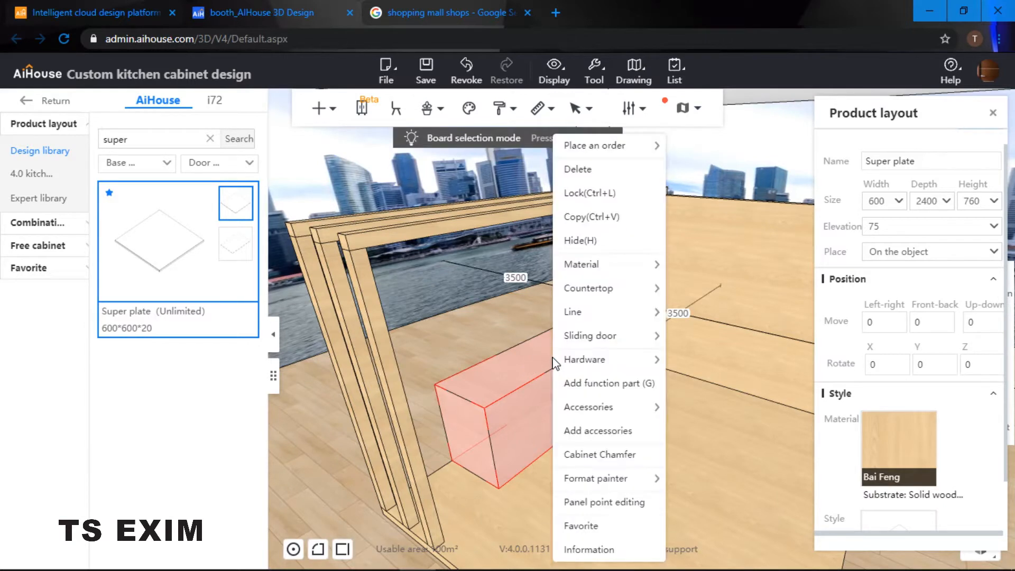
click(624, 503)
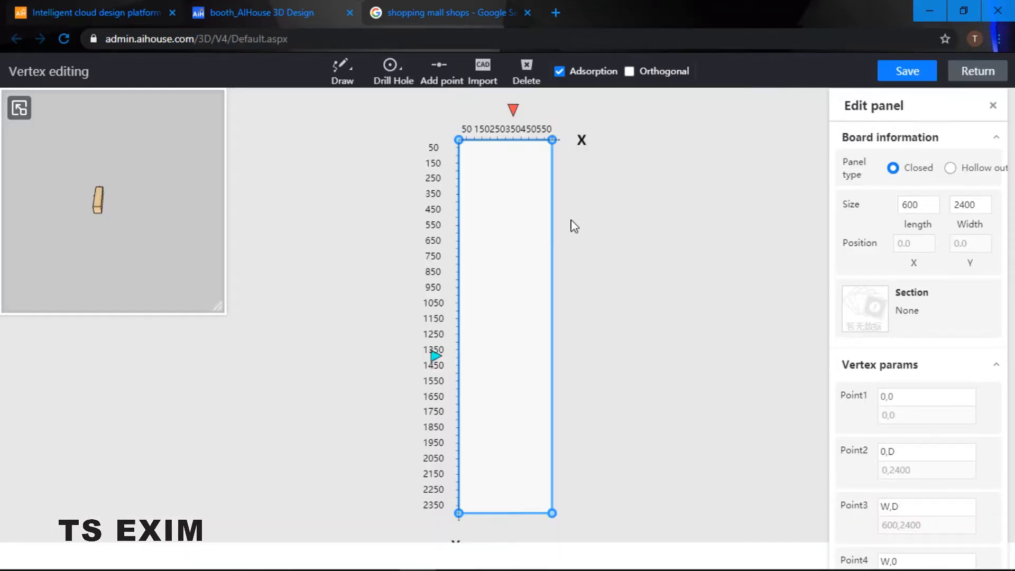
Delete the counter's existing outline and redraw it corner to corner as a closed 600 by 2400 mm rectangle
click(528, 224)
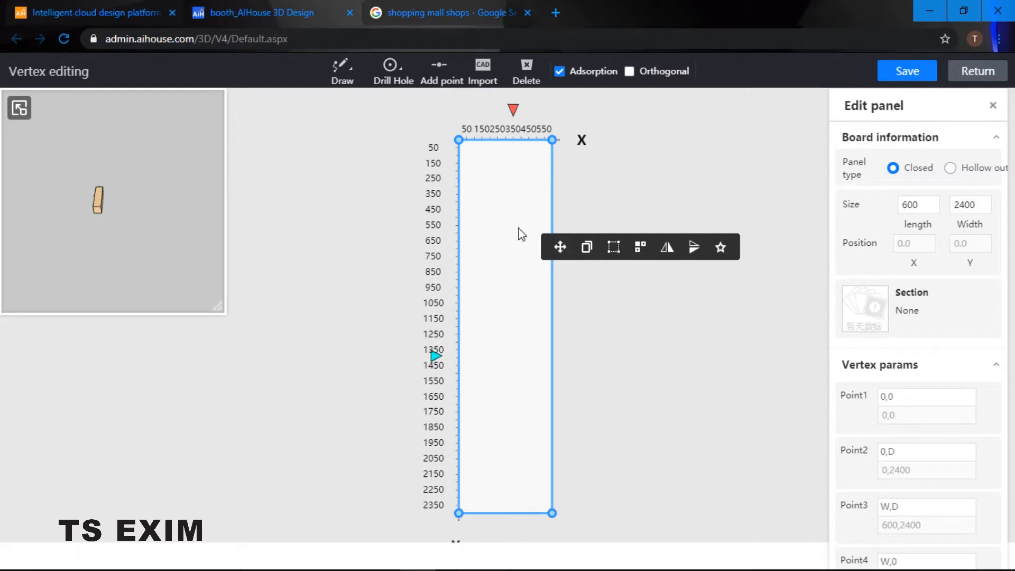
key(Delete)
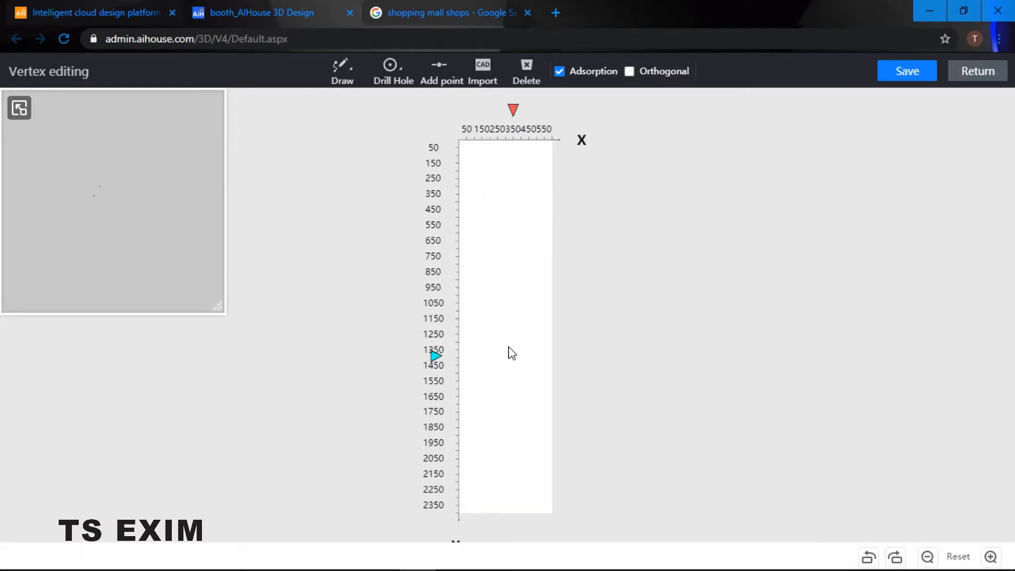
mouse_move(340, 79)
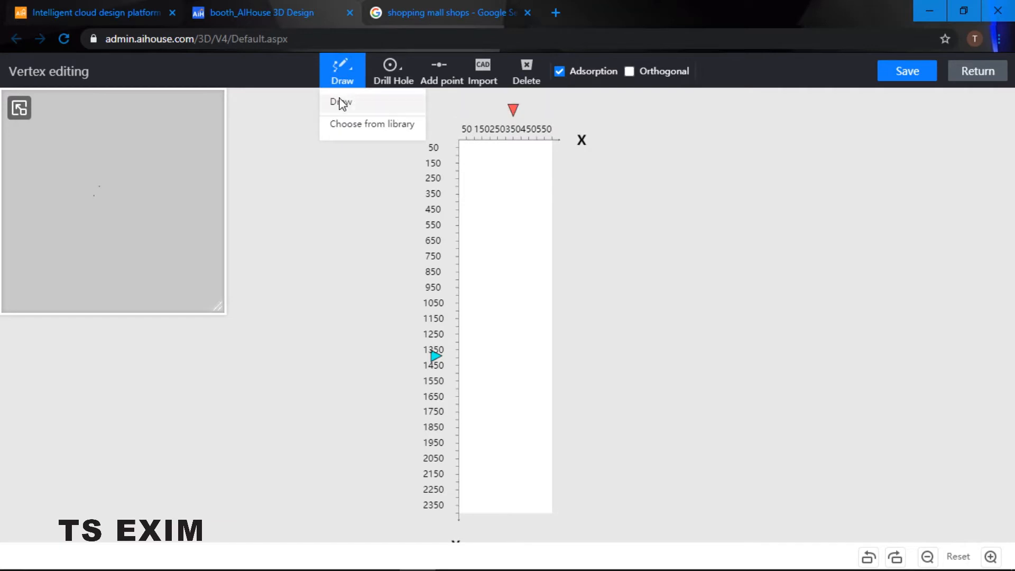
click(341, 104)
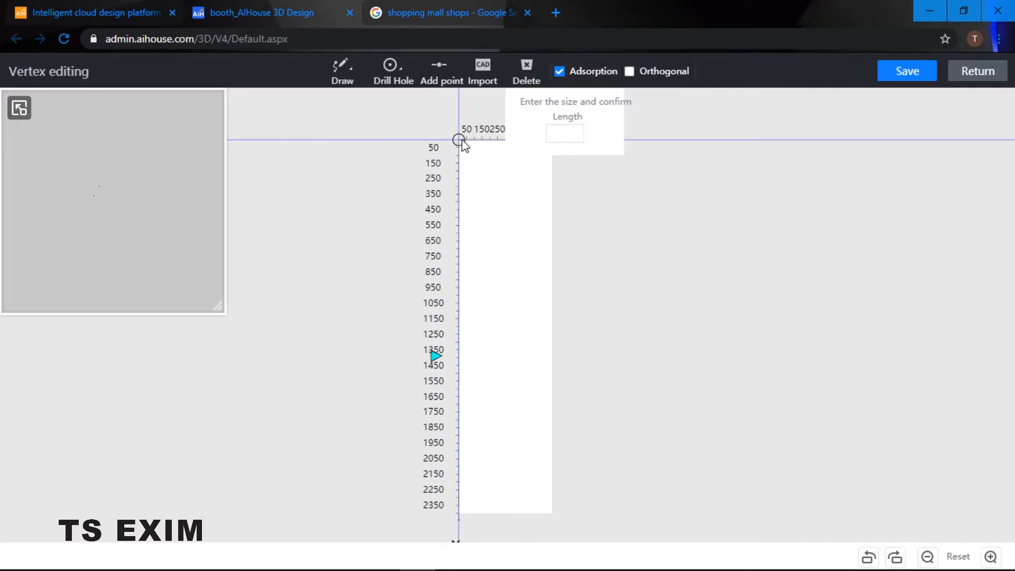
click(459, 514)
click(552, 513)
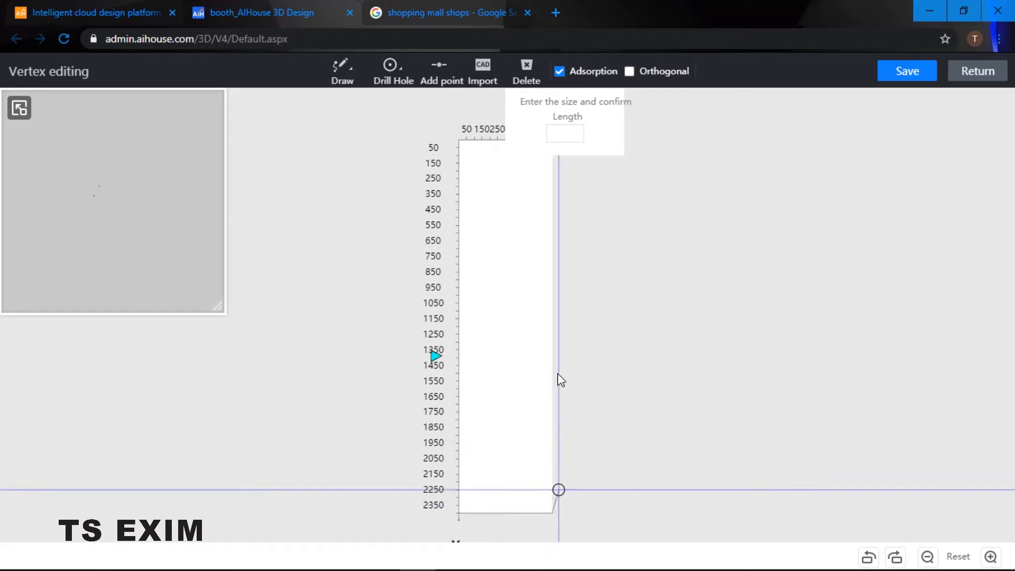
middle_drag(557, 316, 562, 374)
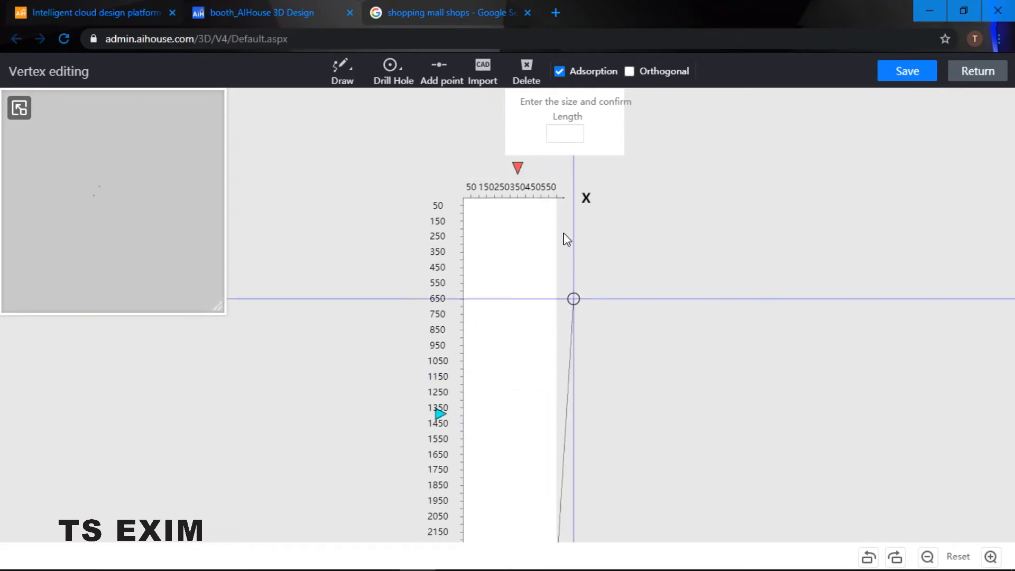
click(557, 195)
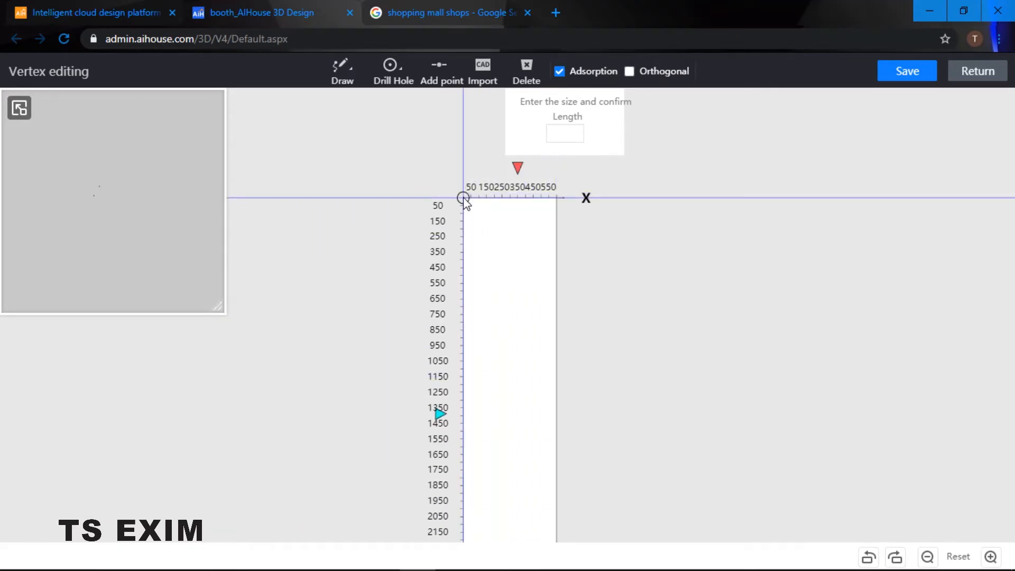
click(464, 199)
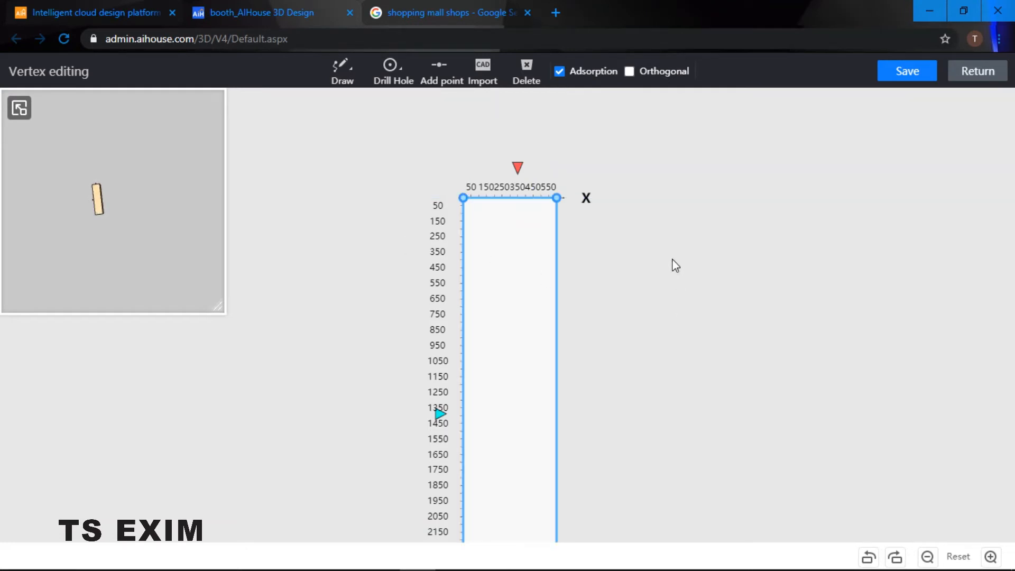
middle_drag(627, 269, 600, 203)
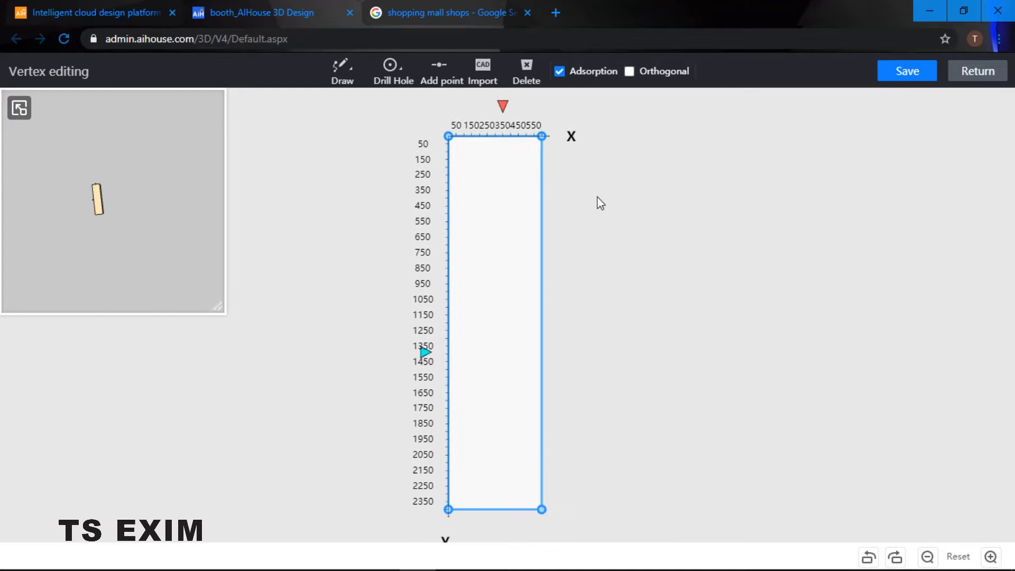
Round the outline's corner at the origin (0,0) with a 400 mm radius and a number value of 50
click(449, 137)
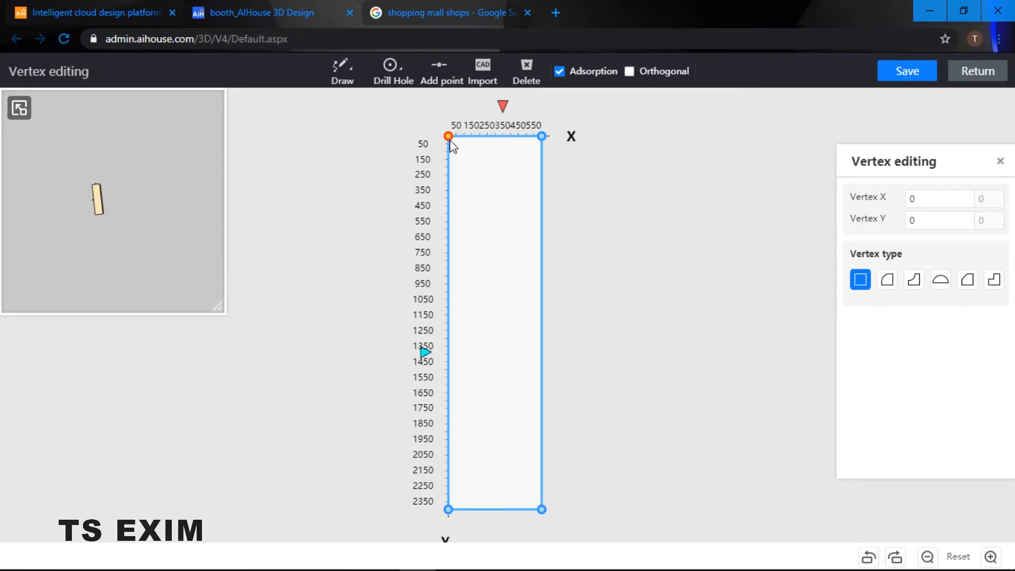
click(891, 289)
click(918, 307)
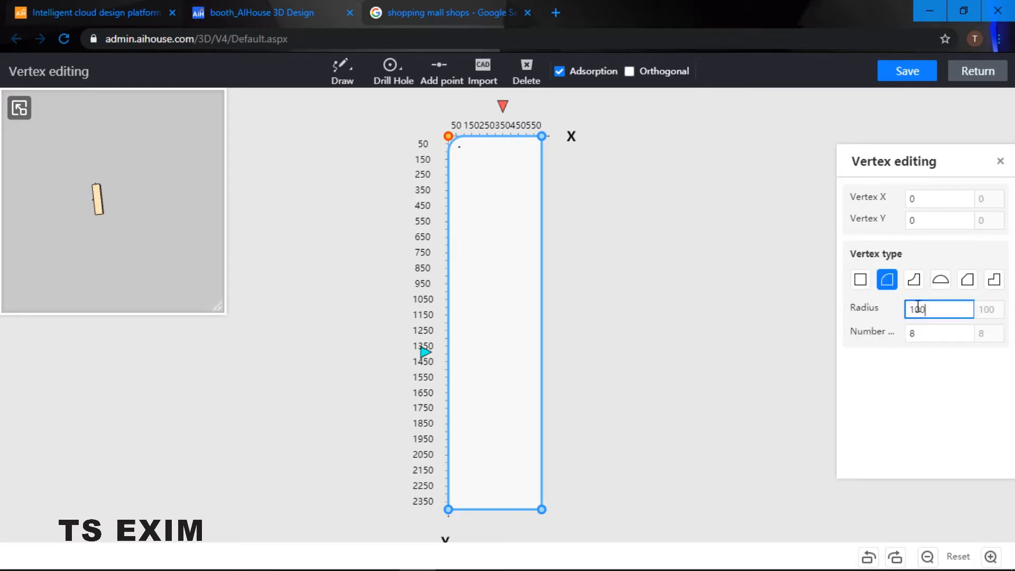
double_click(918, 308)
text(400)
key(Return)
click(914, 335)
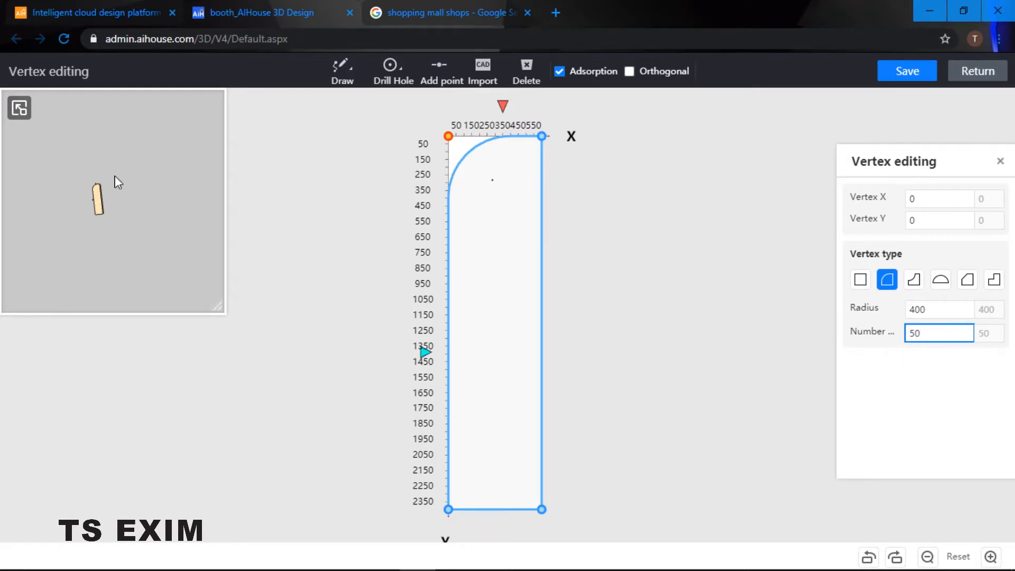
drag(129, 217, 186, 201)
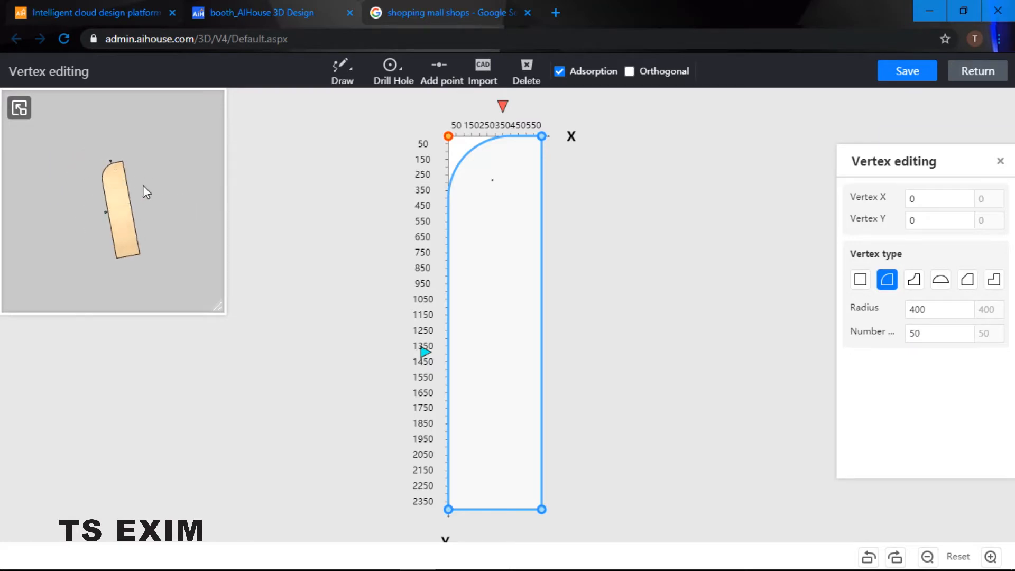
click(1001, 162)
Cut two circular holes in the counter, about 130 mm across near Y 2050 and about 300 mm across near Y 1650
click(390, 70)
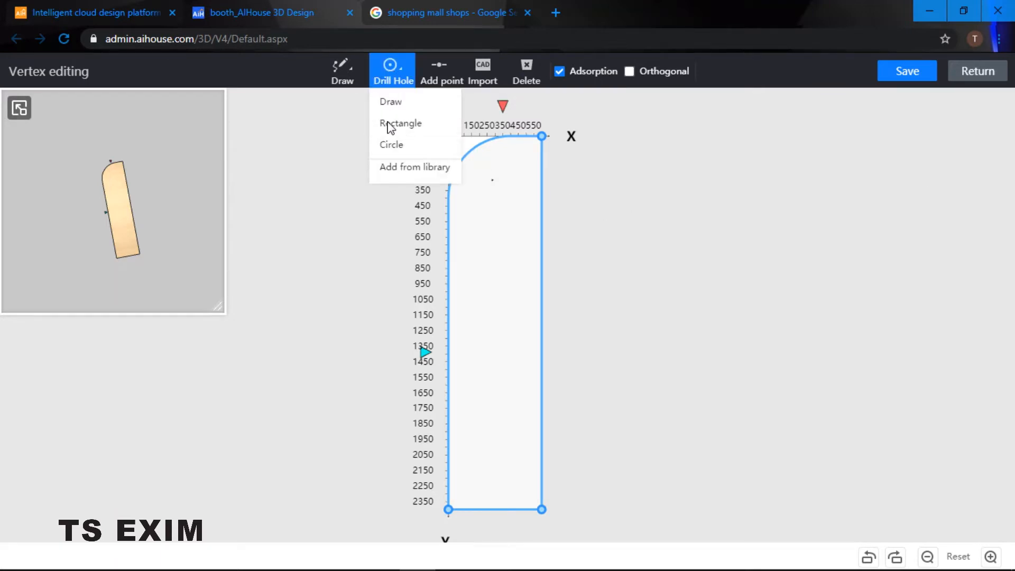
click(404, 147)
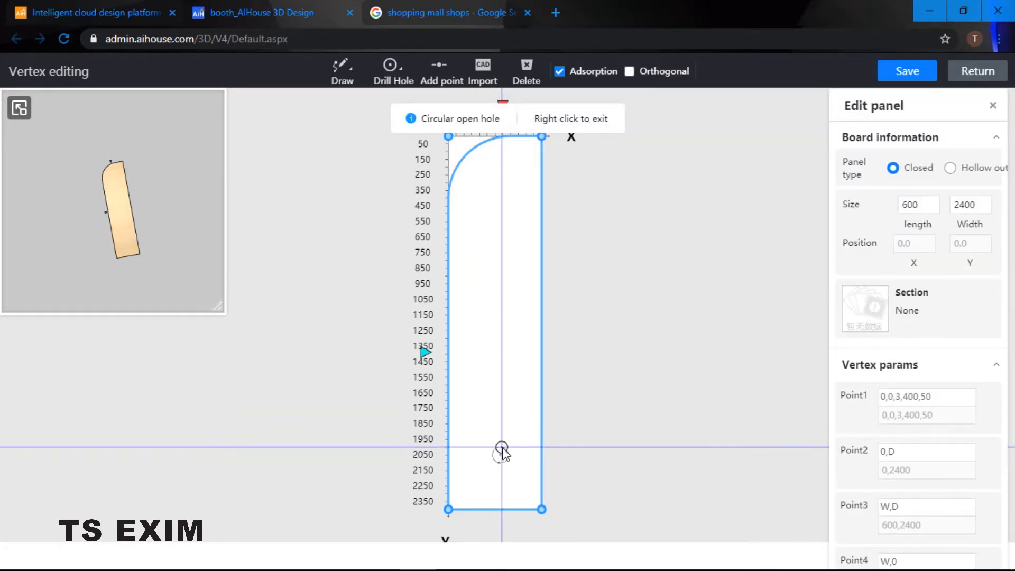
click(508, 448)
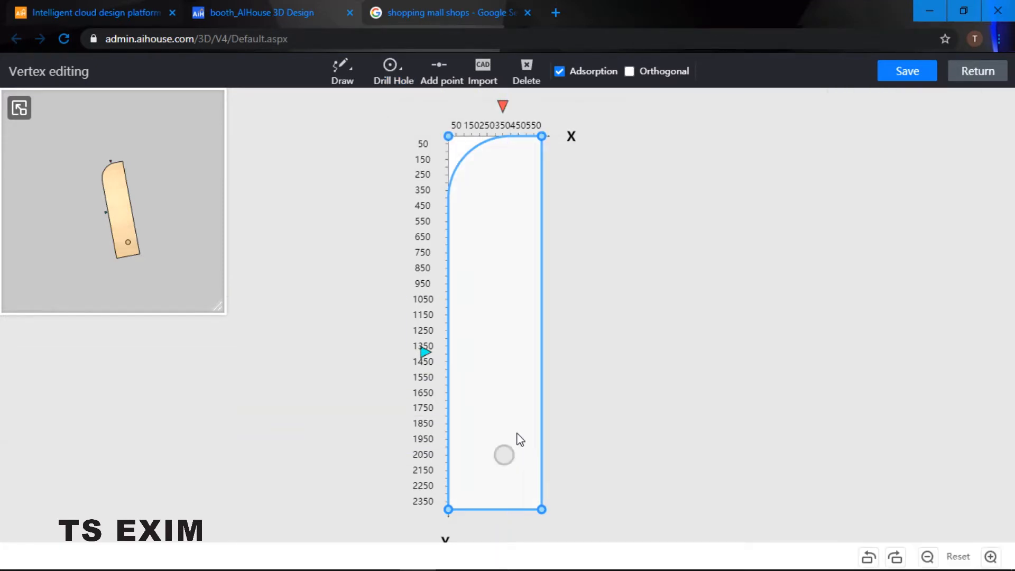
click(396, 82)
click(413, 148)
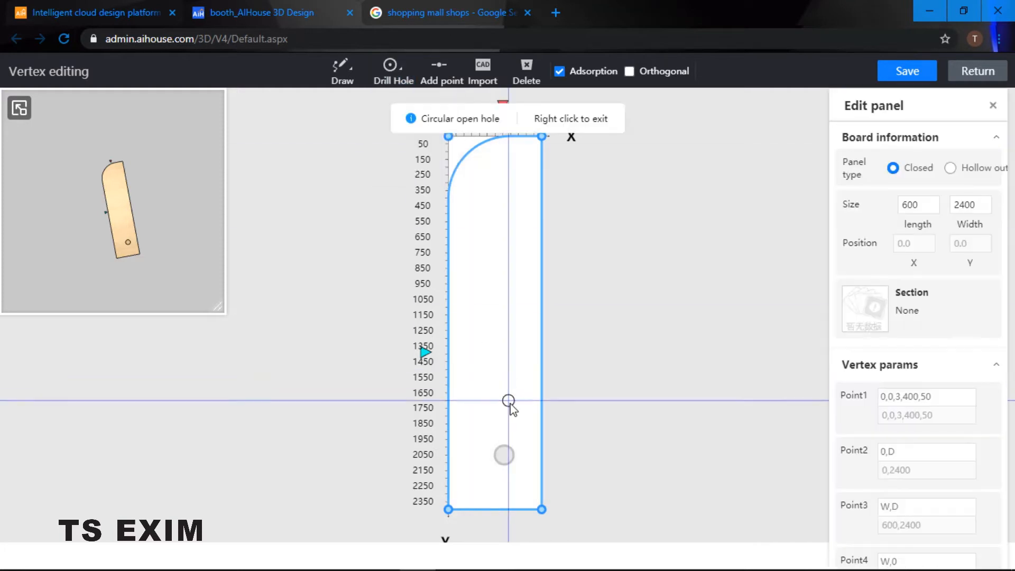
click(508, 371)
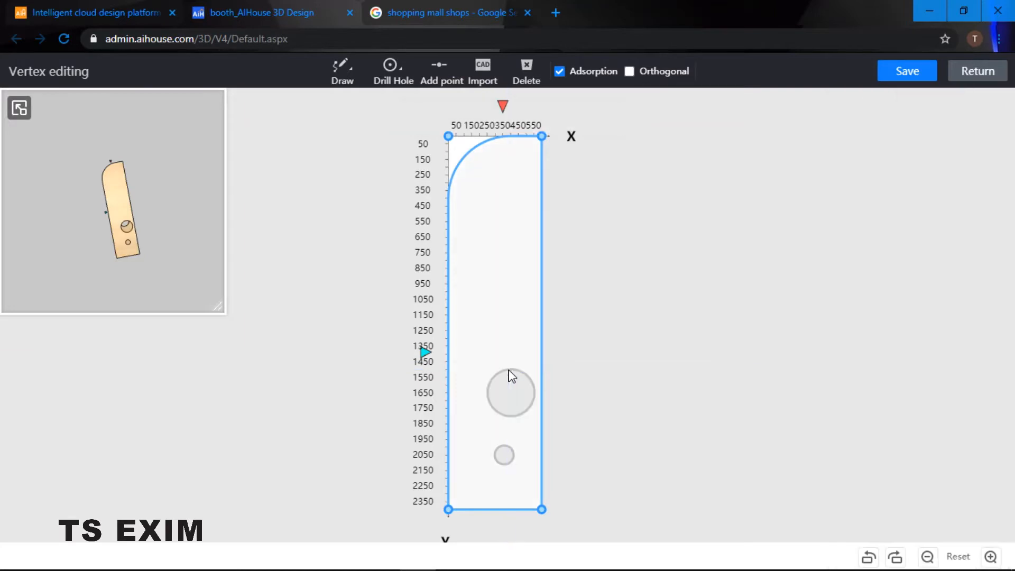
Cut two more circular holes, about 80 mm across near Y 1400 and about 315 mm across near Y 800
click(390, 68)
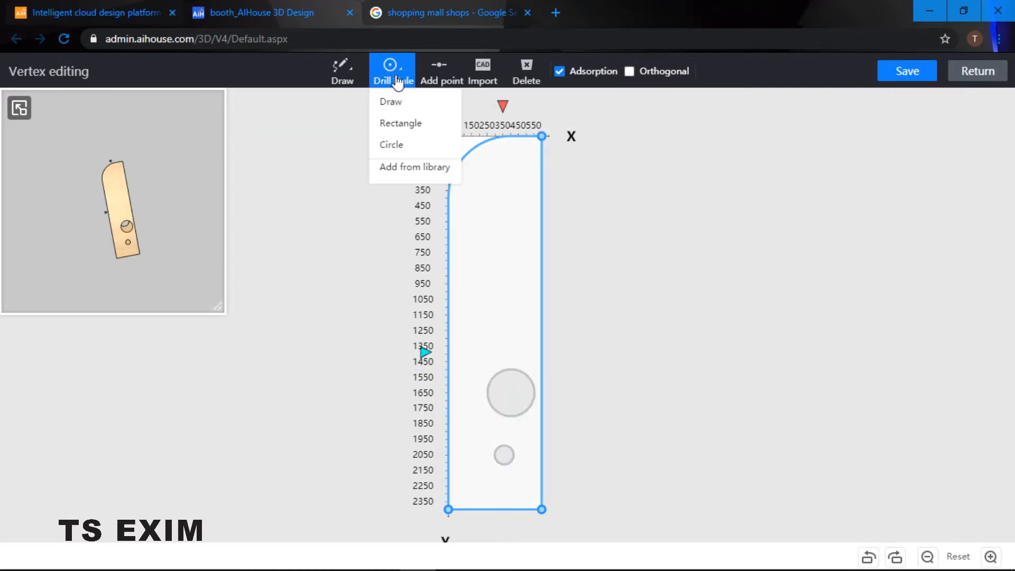
click(412, 143)
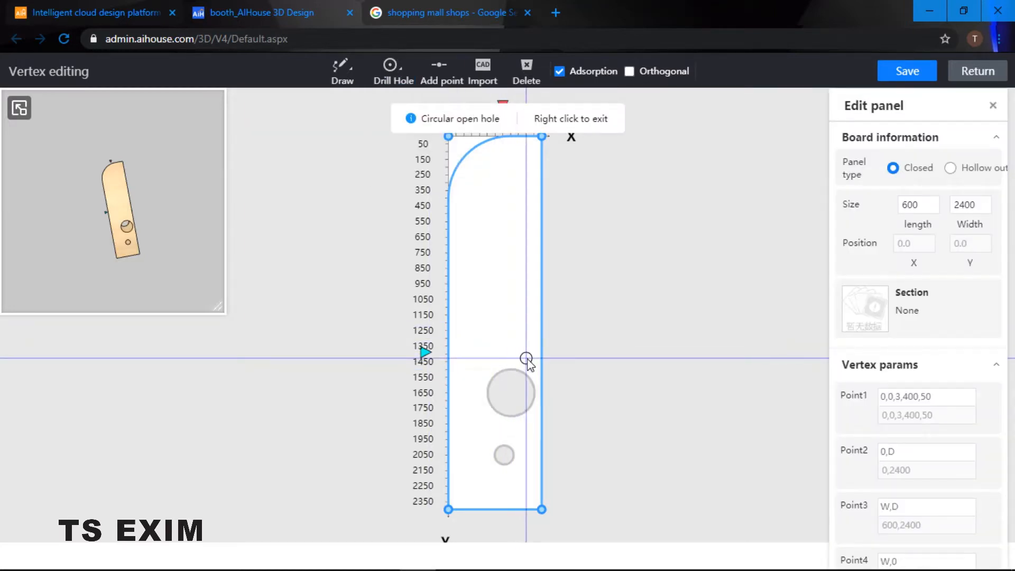
click(526, 348)
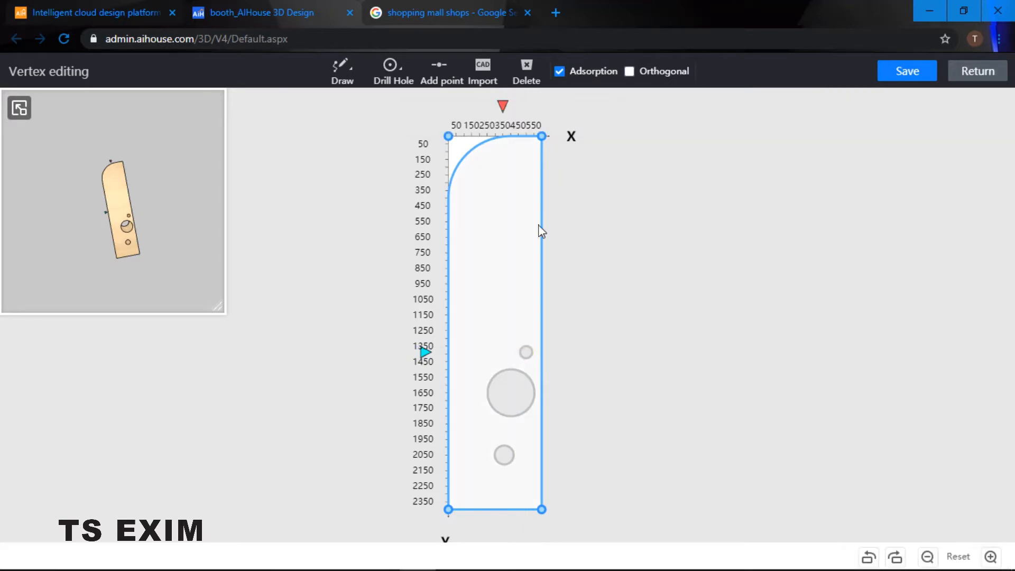
click(404, 76)
click(418, 144)
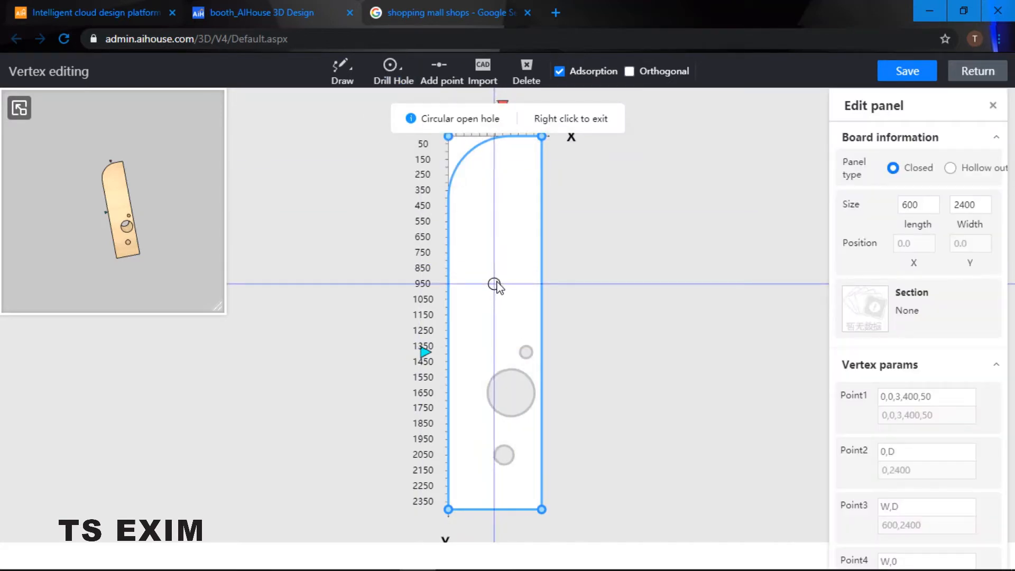
click(499, 283)
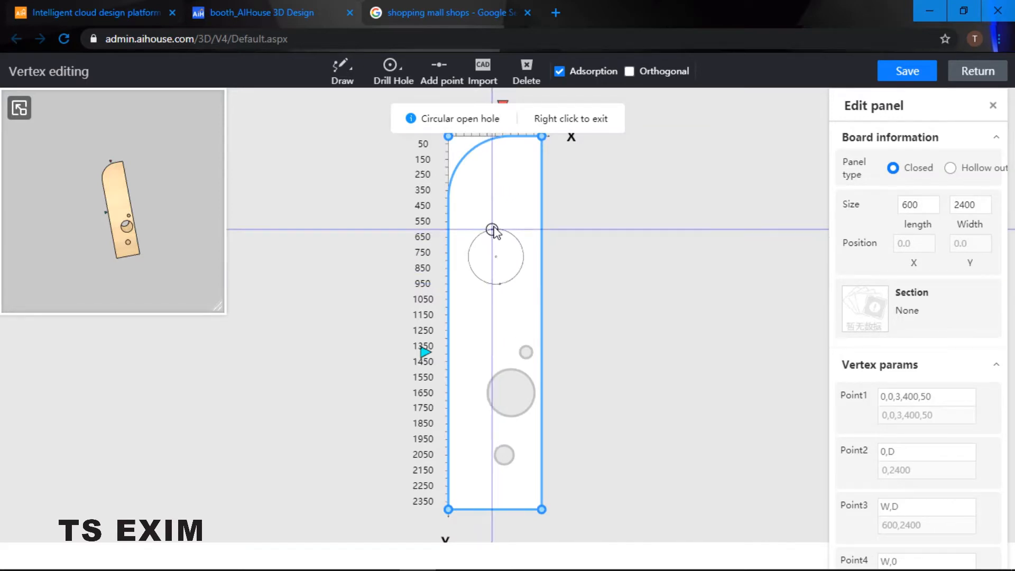
click(490, 236)
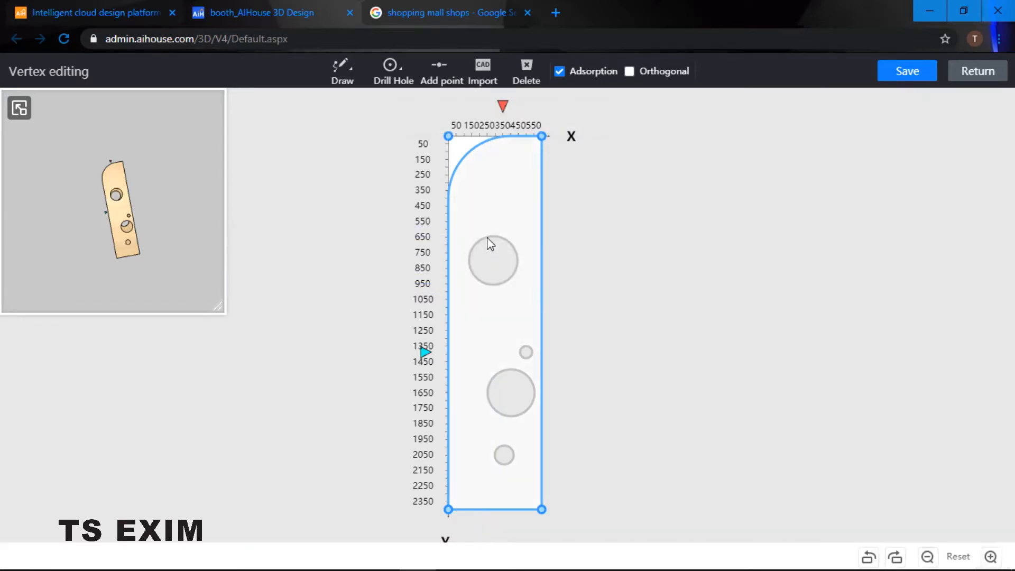
Cut a fifth circular hole about 180 mm across near Y 450 in the counter, save the shape and return to the booth
click(391, 68)
click(397, 144)
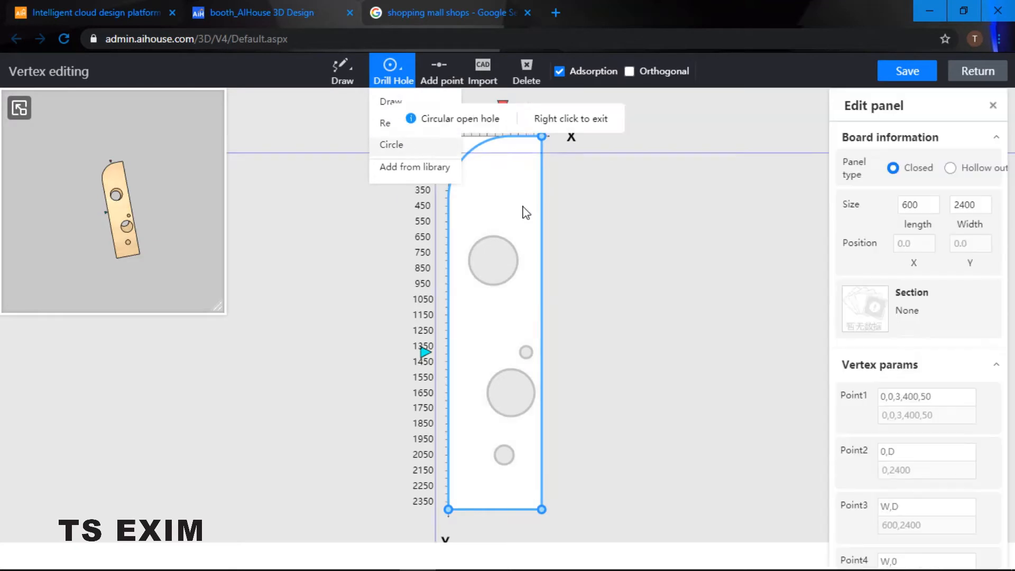
click(511, 218)
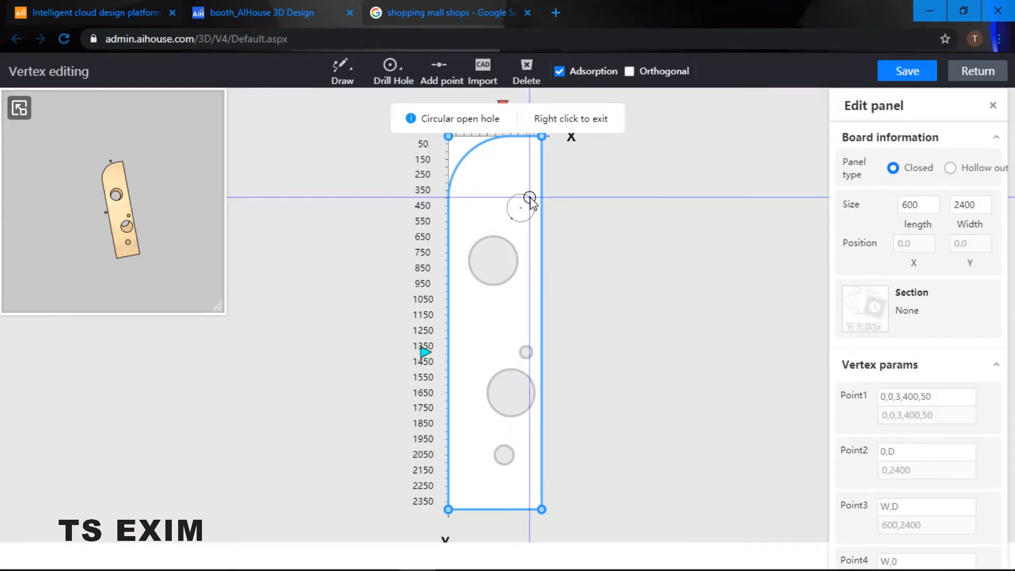
click(529, 198)
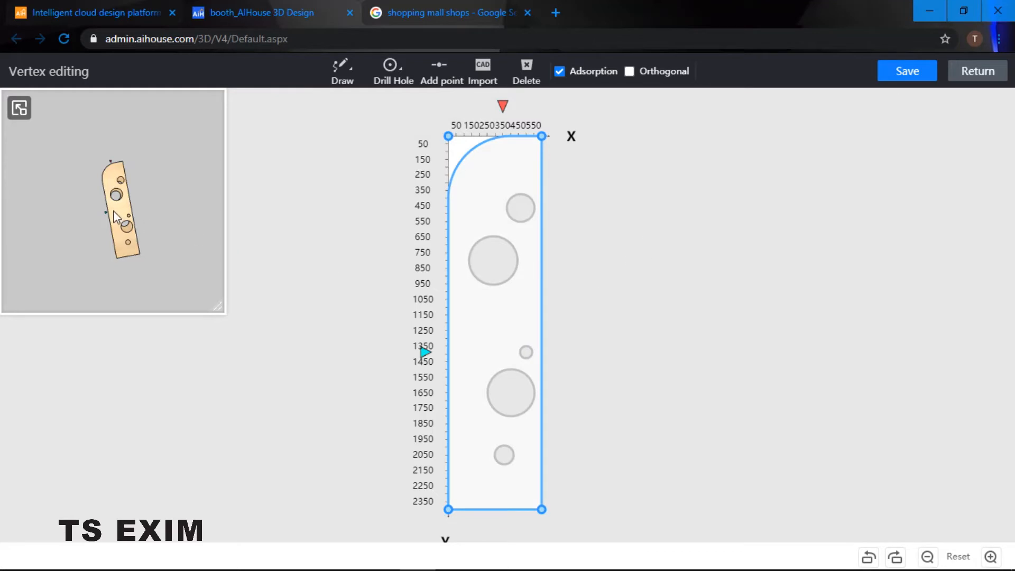
drag(145, 217, 81, 224)
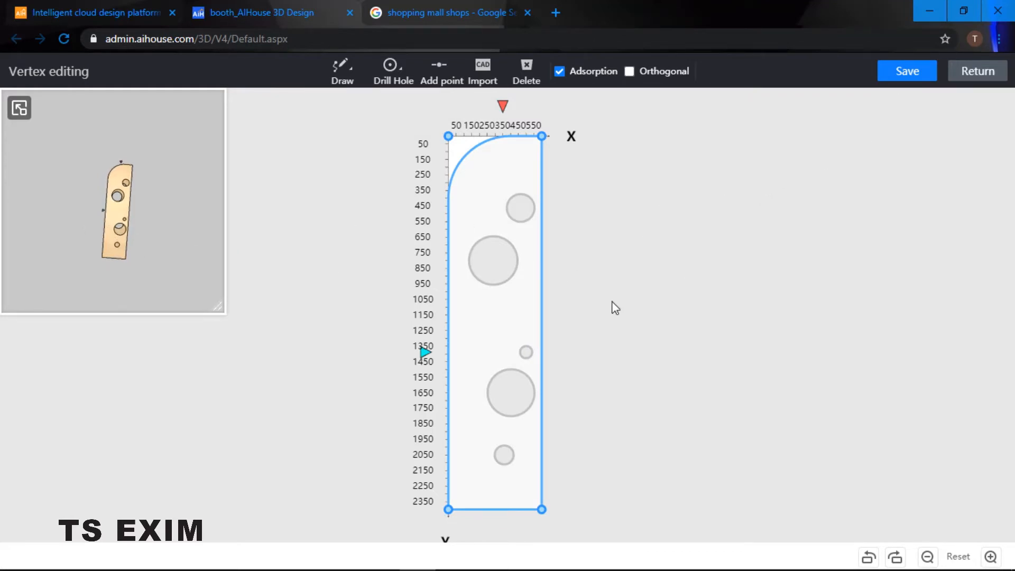
click(905, 74)
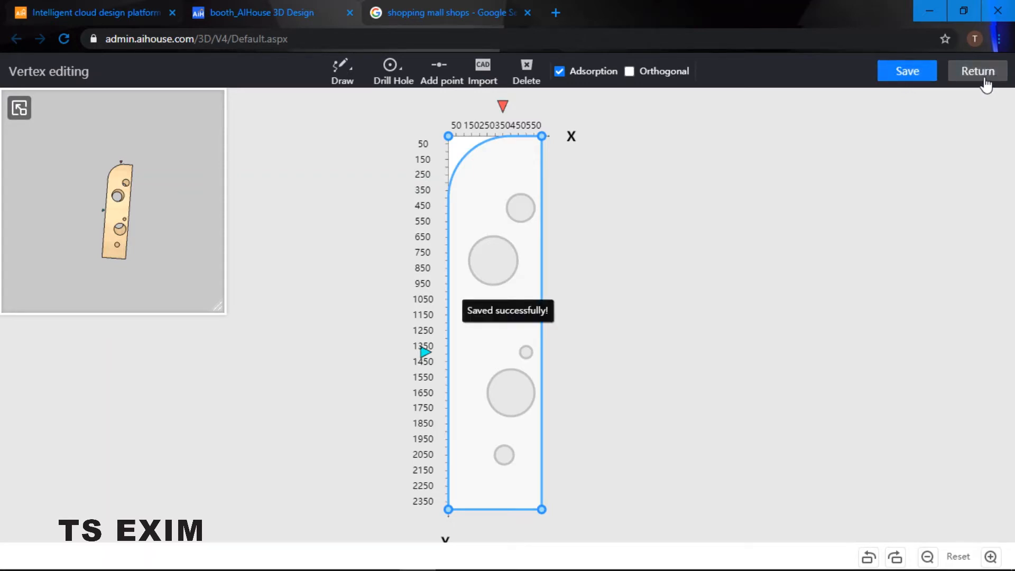
click(977, 72)
Rotate the counter onto its long side with X at -90 and Y at 90 degrees, so its holed face points to the front
drag(671, 296, 609, 309)
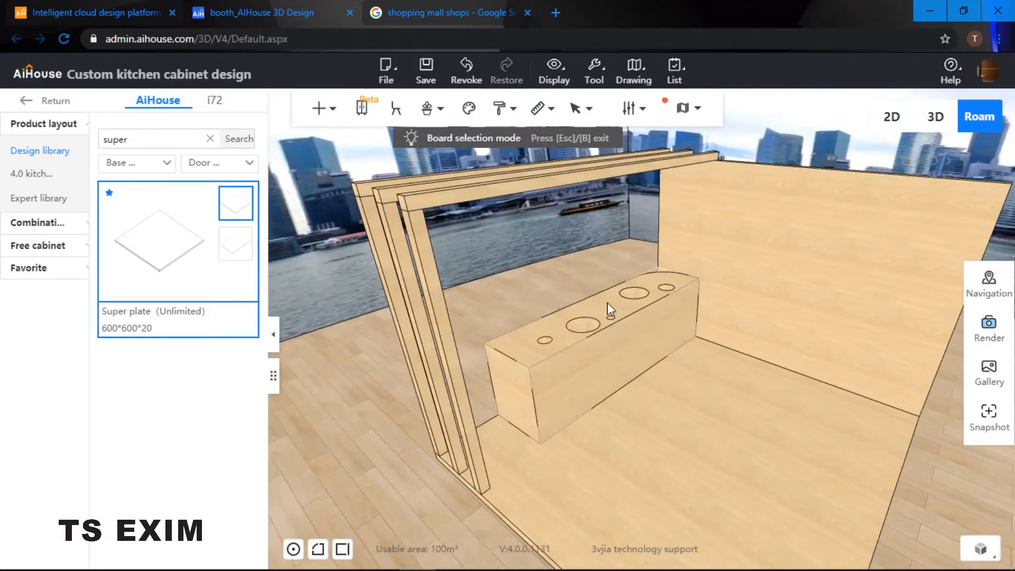
click(608, 303)
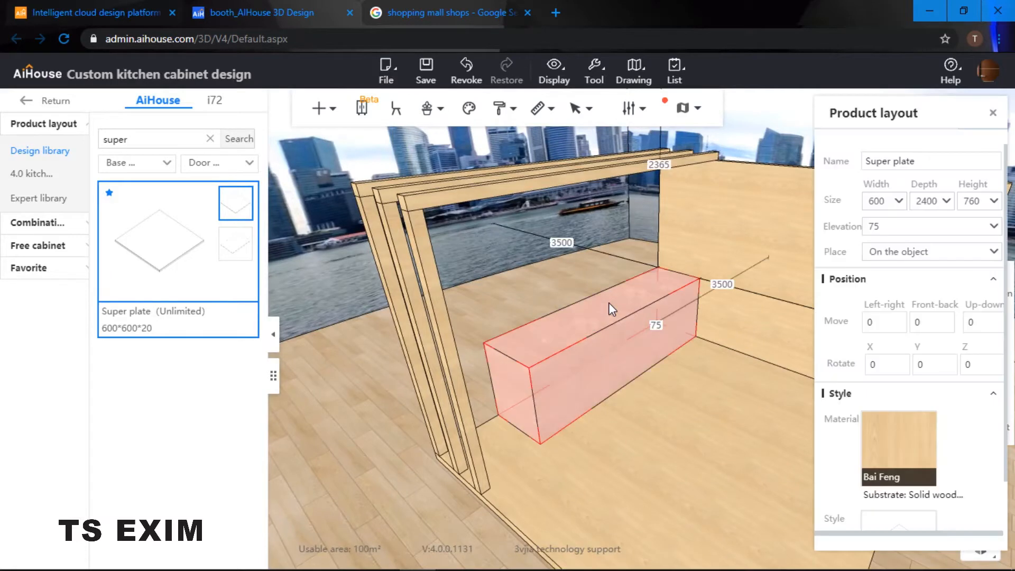
key(c)
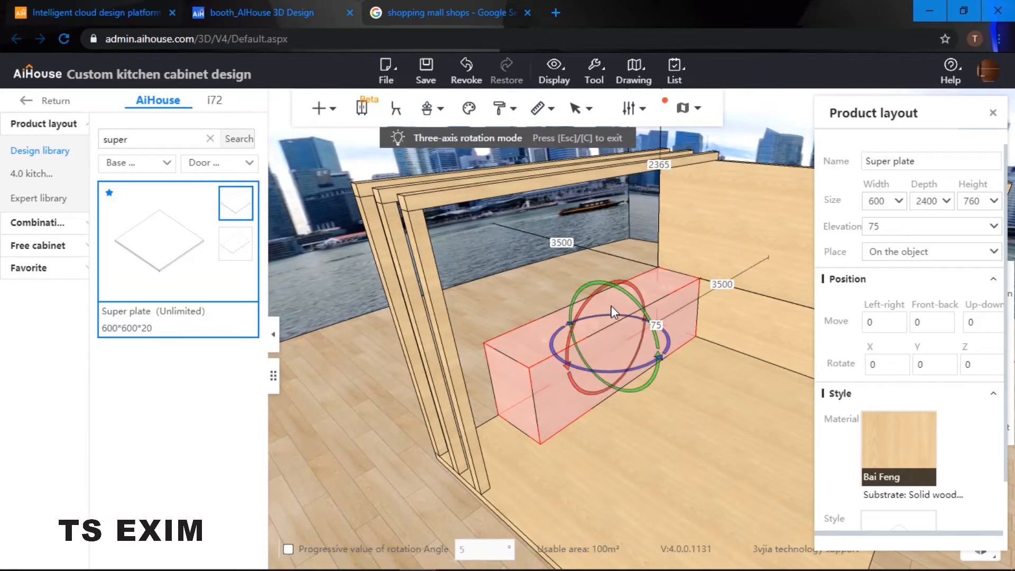
drag(595, 281, 670, 344)
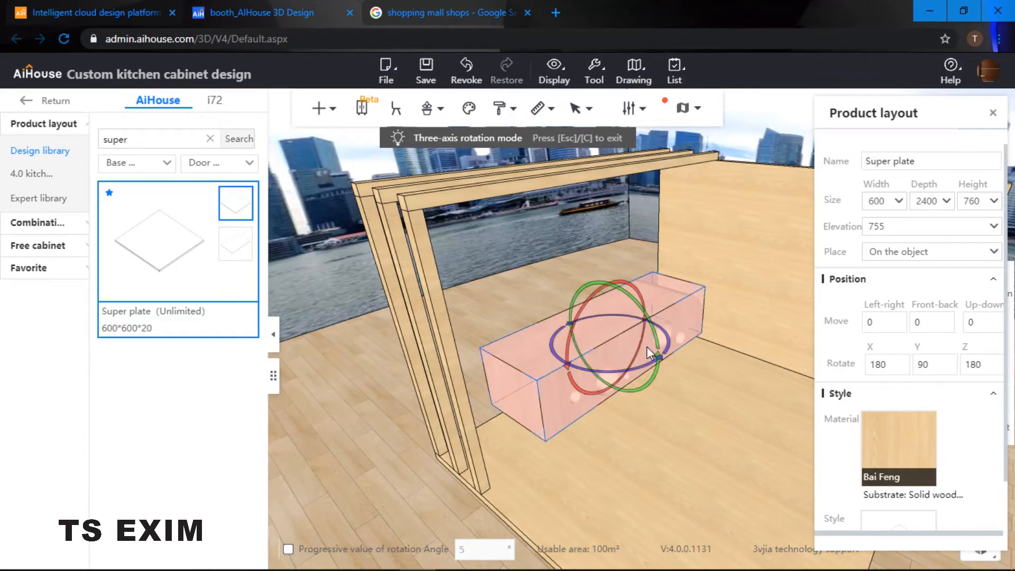
key(c)
drag(551, 342, 608, 372)
right_drag(618, 367, 645, 350)
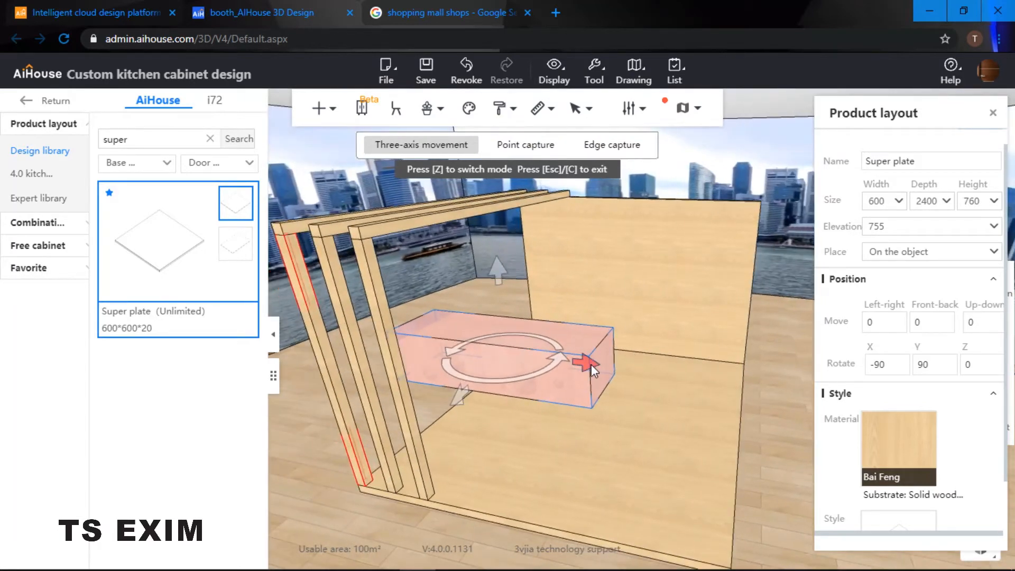
Slide the counter along the back panel toward the base plate's outer edge, on the side opposite the posts
drag(591, 364, 731, 393)
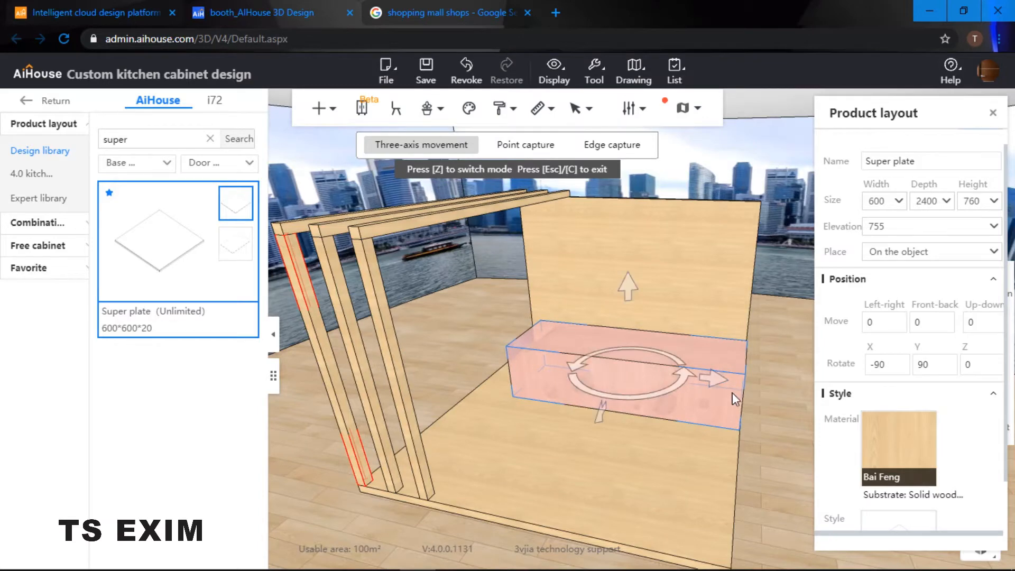
click(772, 387)
click(708, 363)
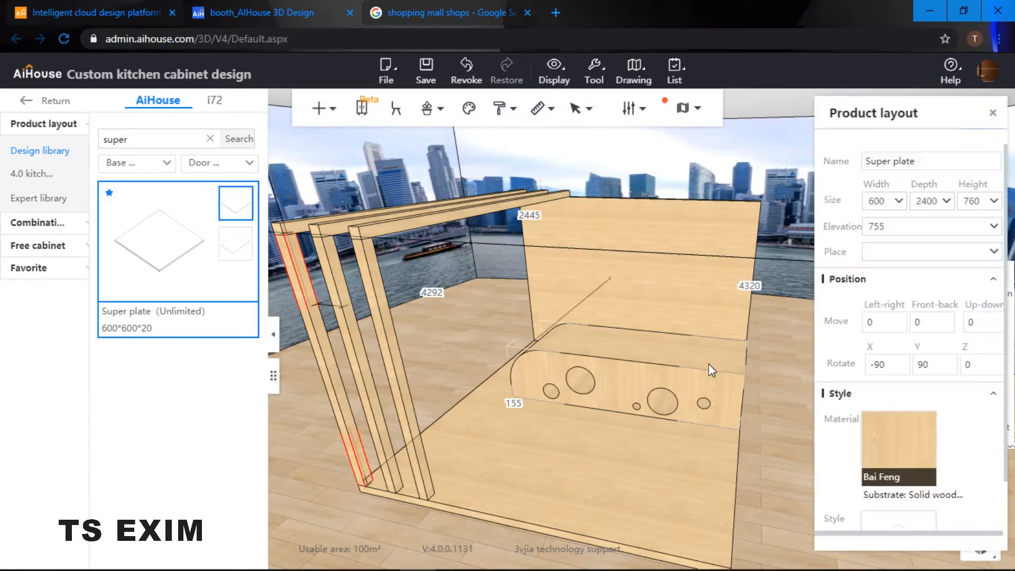
scroll(723, 344, up, 5)
scroll(684, 332, up, 6)
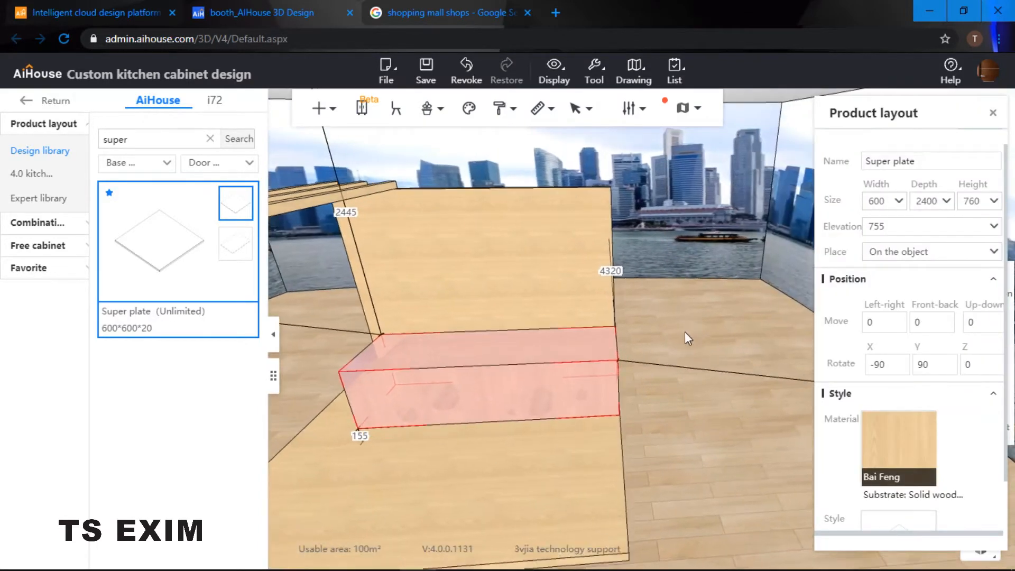
right_drag(648, 303, 622, 326)
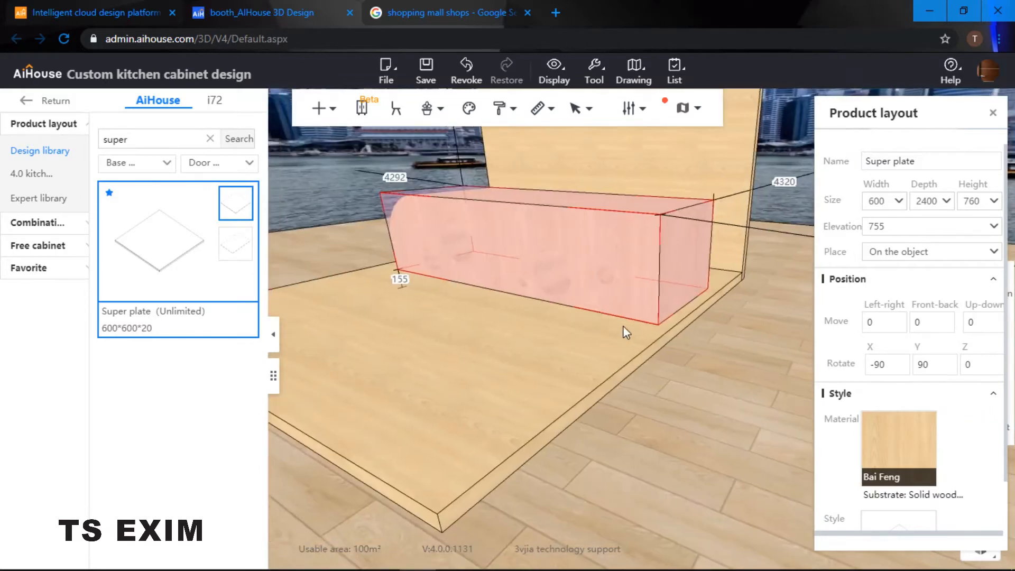
click(656, 269)
right_drag(667, 252, 691, 251)
key(c)
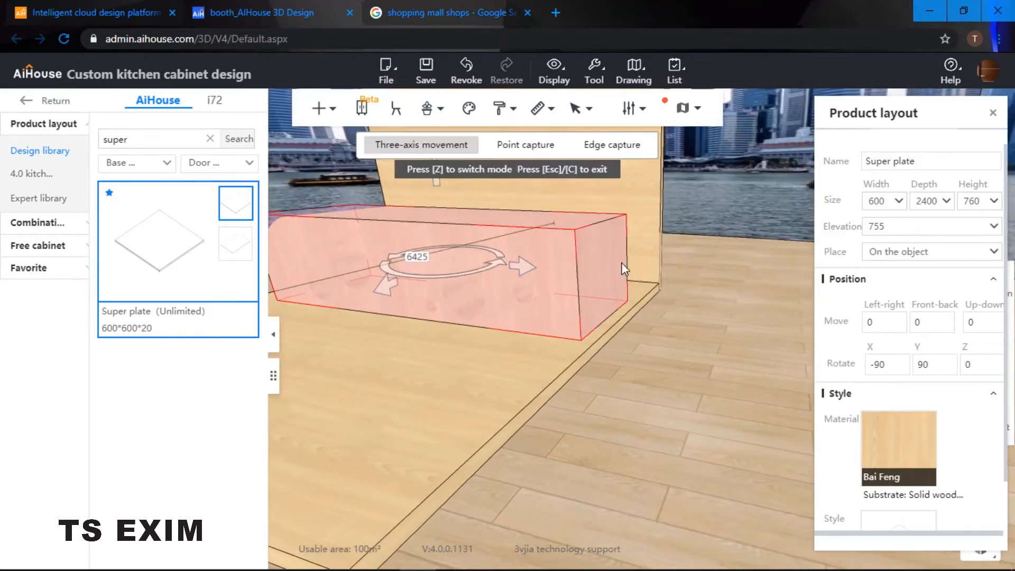
drag(516, 265, 528, 266)
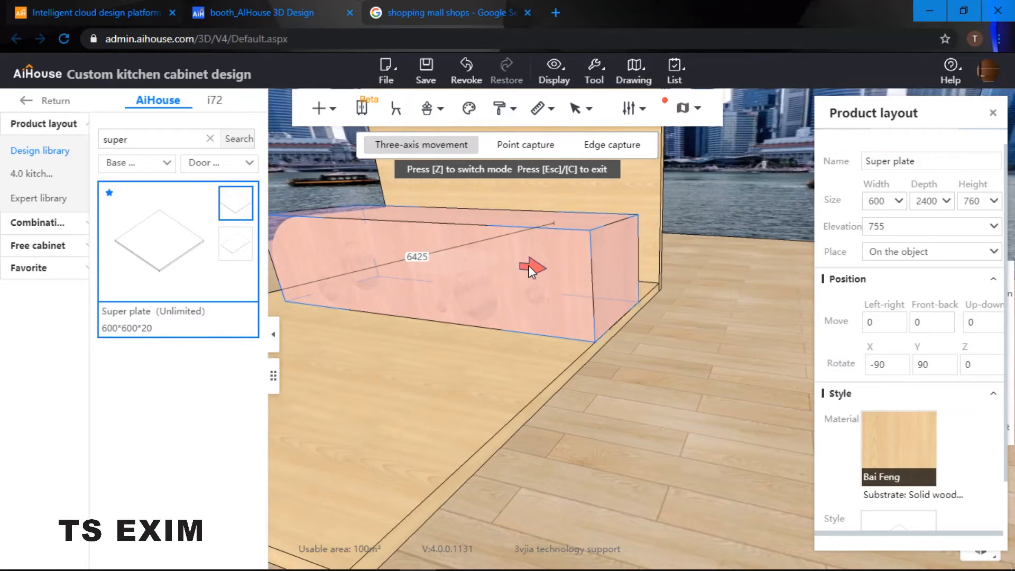
click(671, 342)
Shift the counter slightly back toward the posts to remove its overhang beyond the base plate's outer edge
right_drag(671, 341, 707, 318)
scroll(776, 322, up, 4)
scroll(738, 267, down, 2)
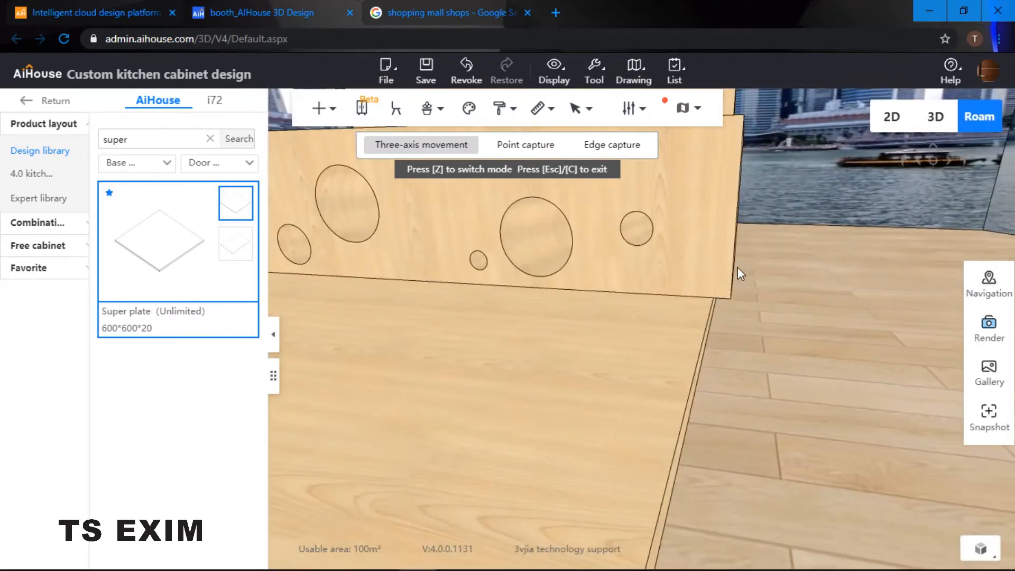
click(716, 219)
scroll(719, 211, up, 1)
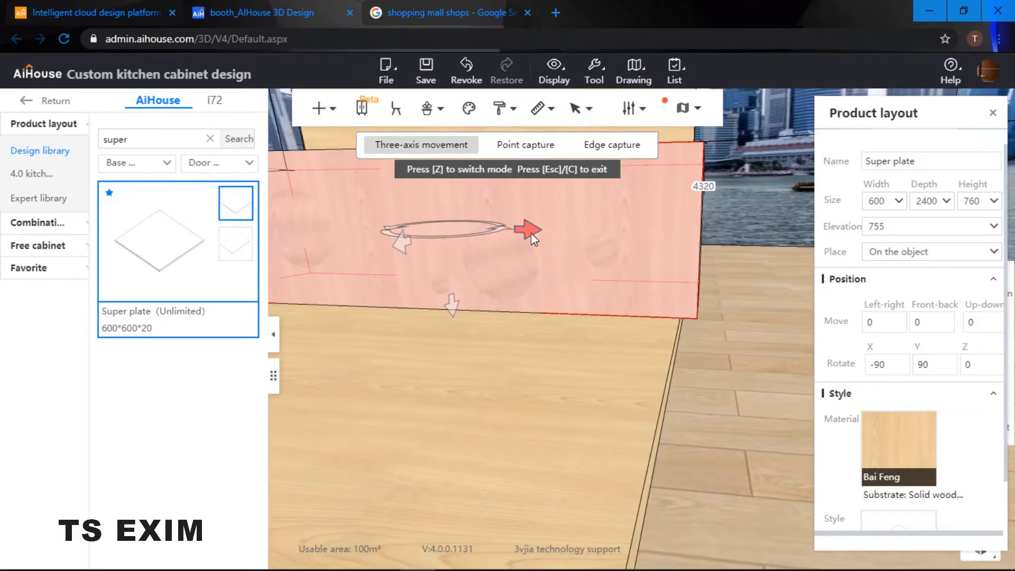
drag(530, 231, 517, 234)
drag(732, 295, 741, 341)
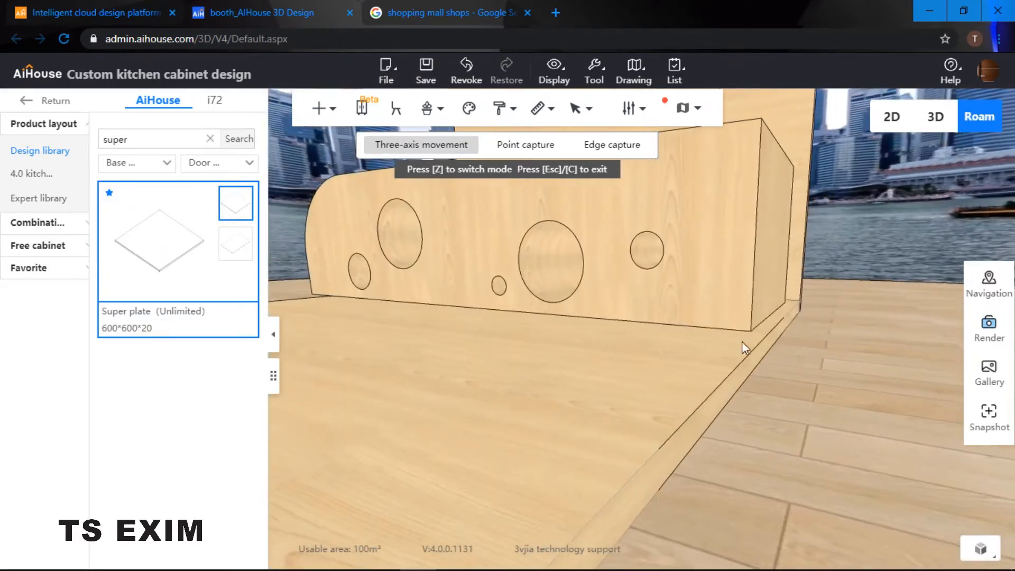
Set the counter's distance above the floor to 75 mm so it rests on the base plate
click(694, 270)
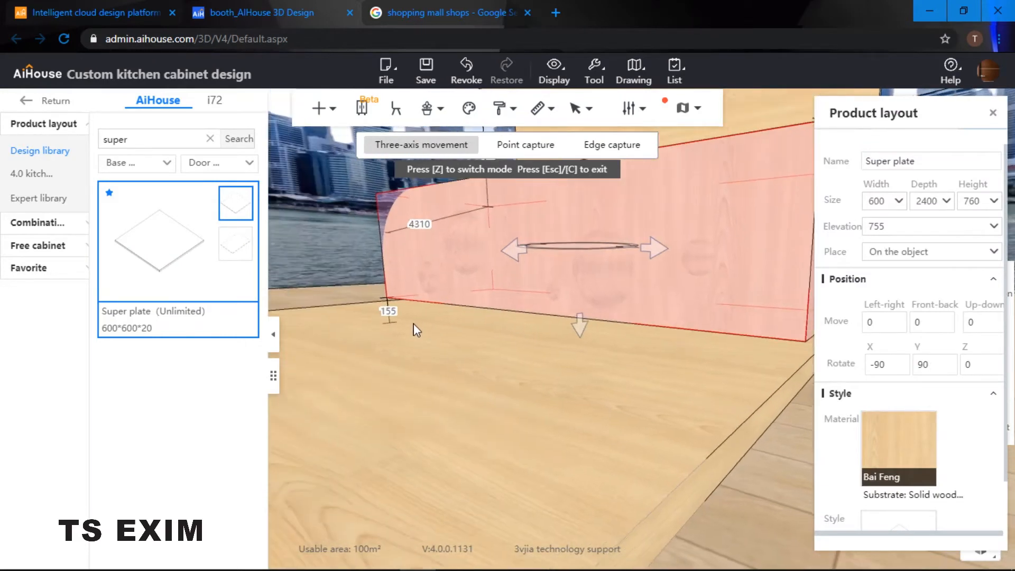
click(400, 312)
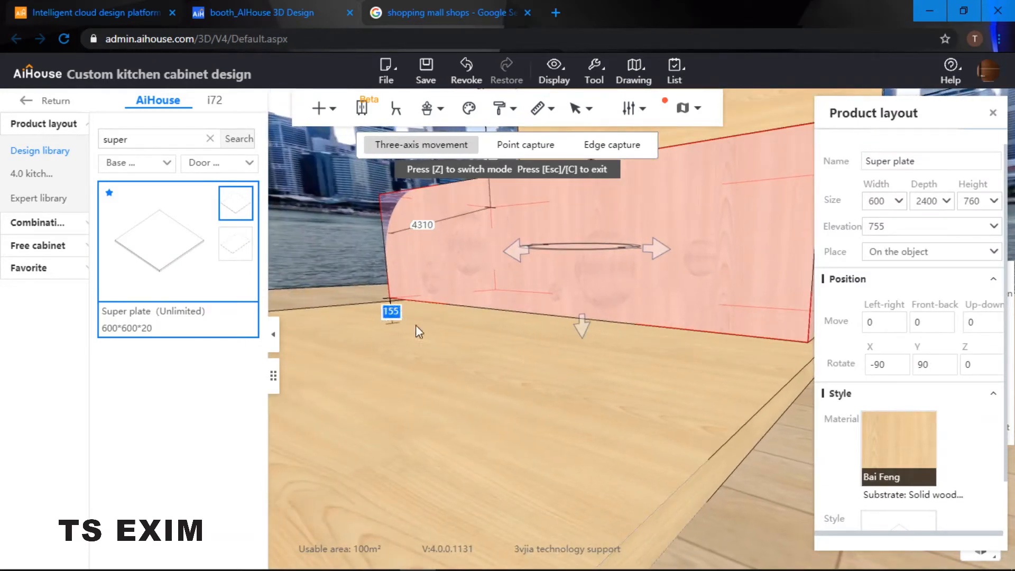
text(75)
key(Return)
click(479, 362)
Nudge the counter slightly inward so its end lines up with the base plate's outer edge
right_drag(637, 358, 657, 396)
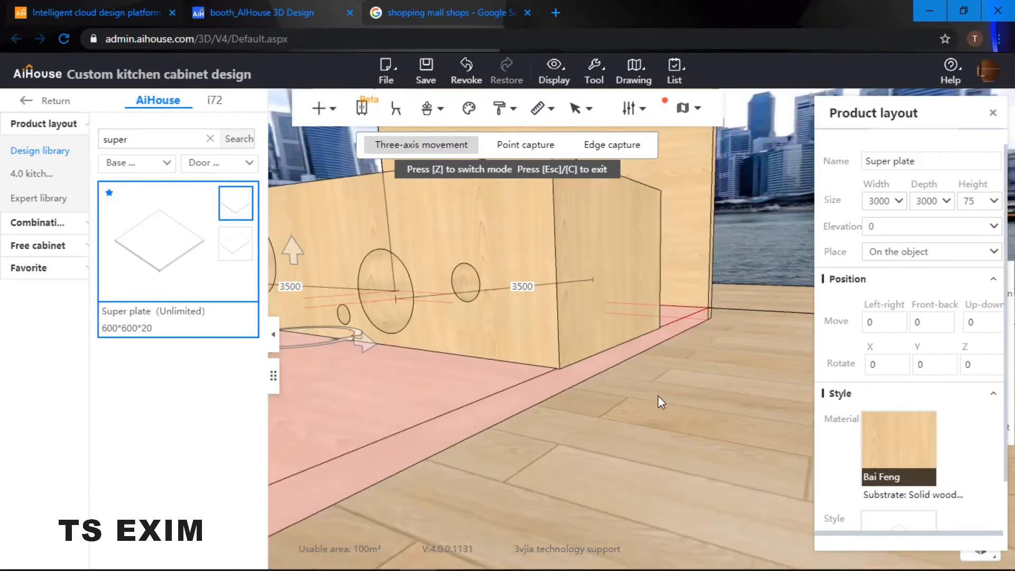
click(588, 317)
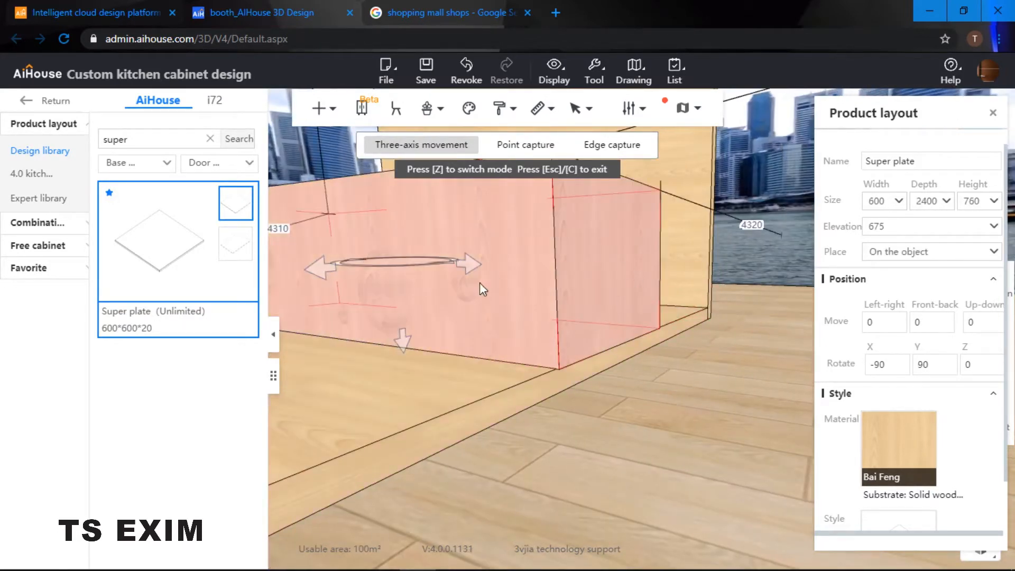
drag(469, 263, 468, 265)
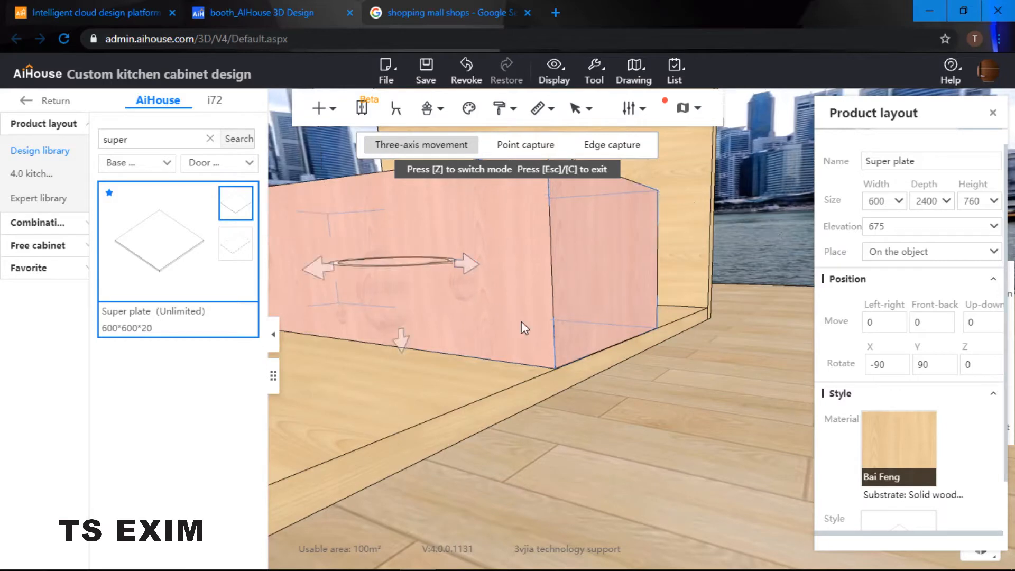
click(648, 423)
right_drag(648, 424, 748, 393)
scroll(748, 393, down, 4)
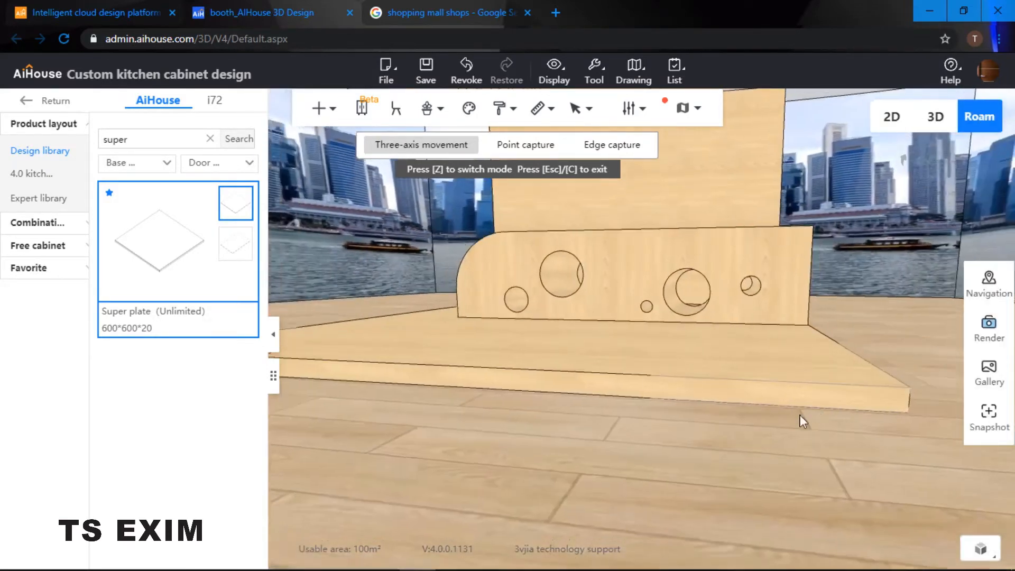
right_drag(800, 415, 611, 448)
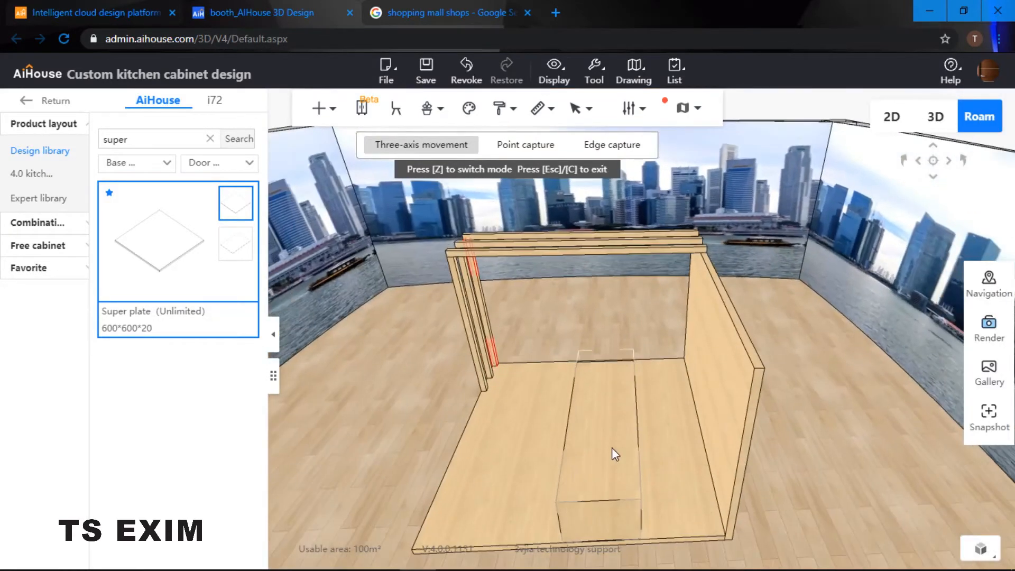
Move the counter closer to the back panel and fine-tune the gap behind it with small shifts back toward the front
click(612, 448)
drag(688, 426, 705, 426)
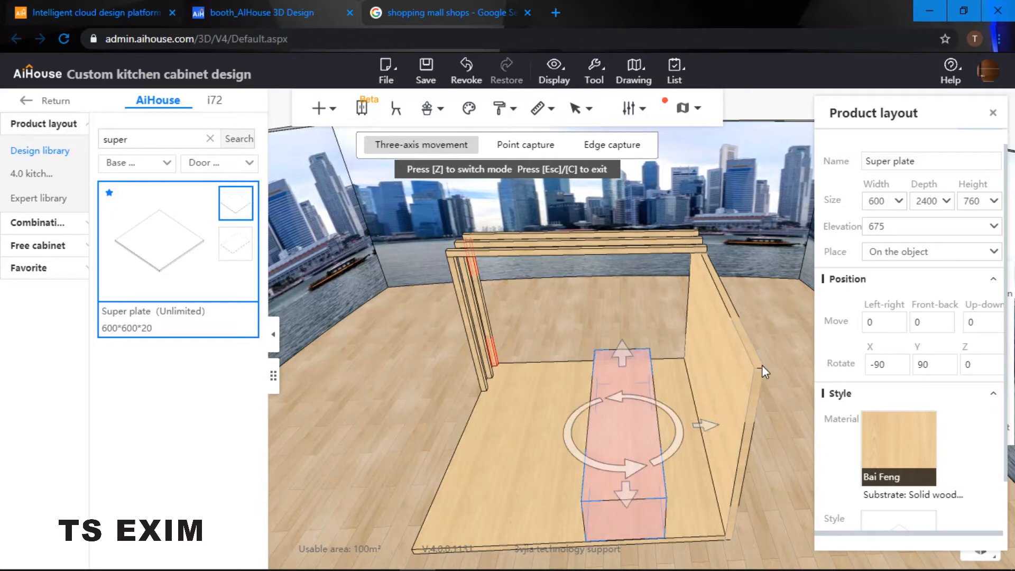
drag(779, 347, 771, 381)
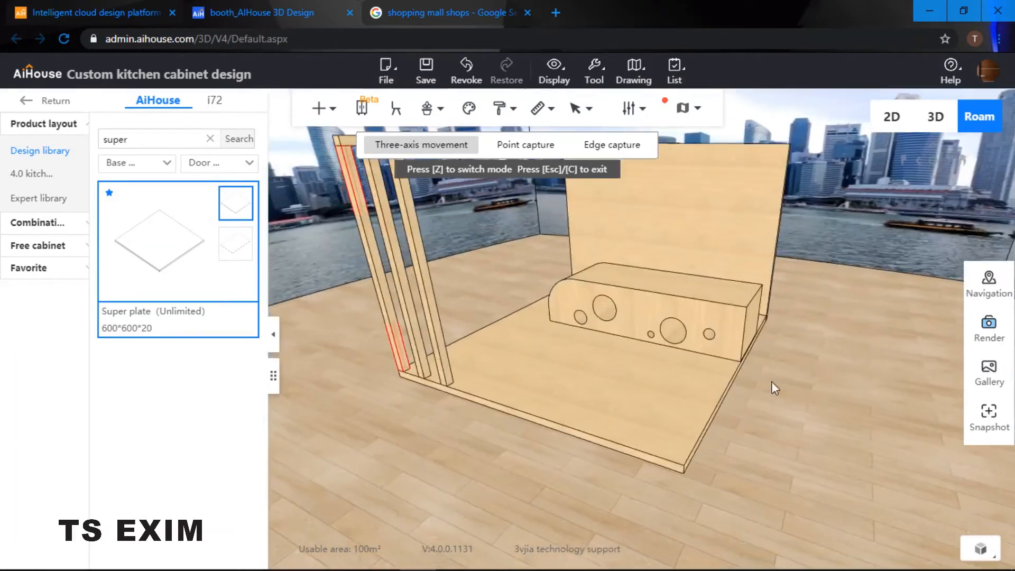
click(685, 310)
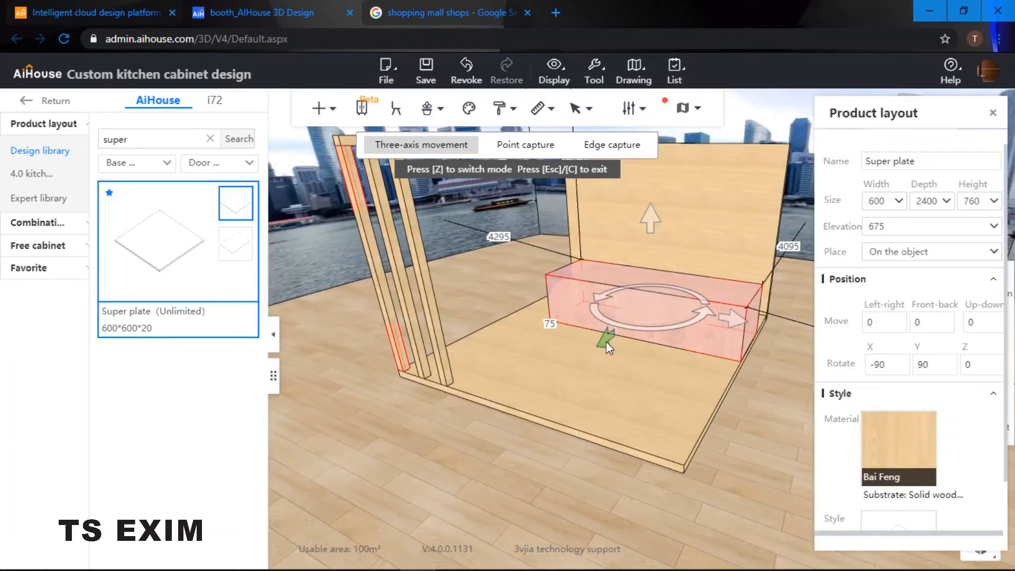
drag(606, 341, 602, 342)
click(768, 365)
key(d)
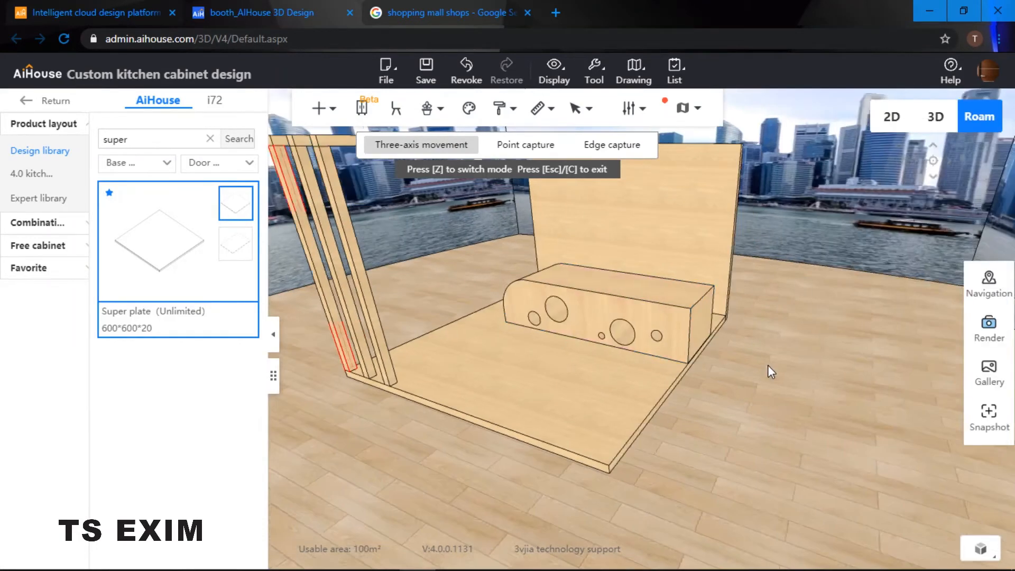
key(d)
drag(767, 364, 546, 387)
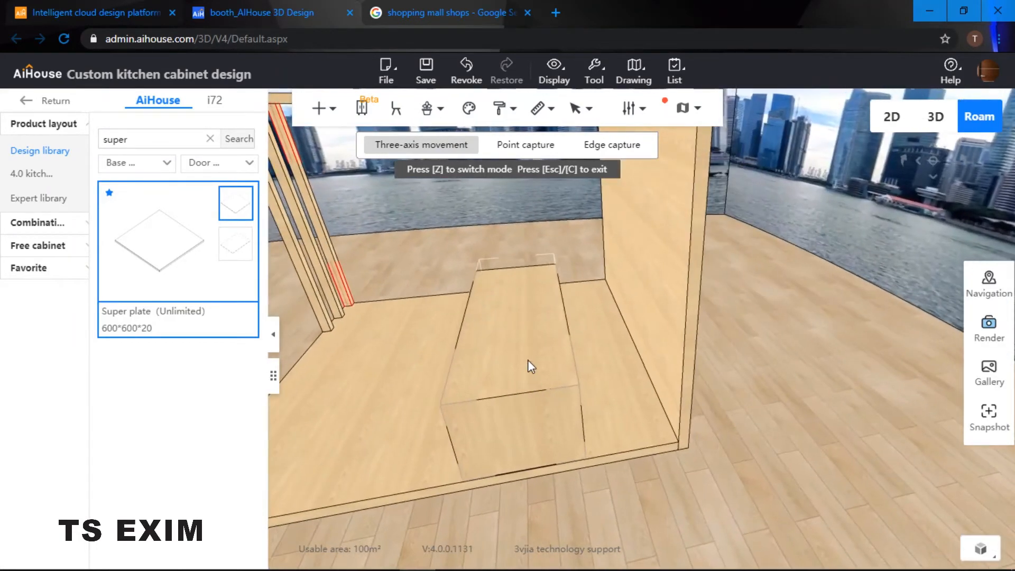
click(528, 362)
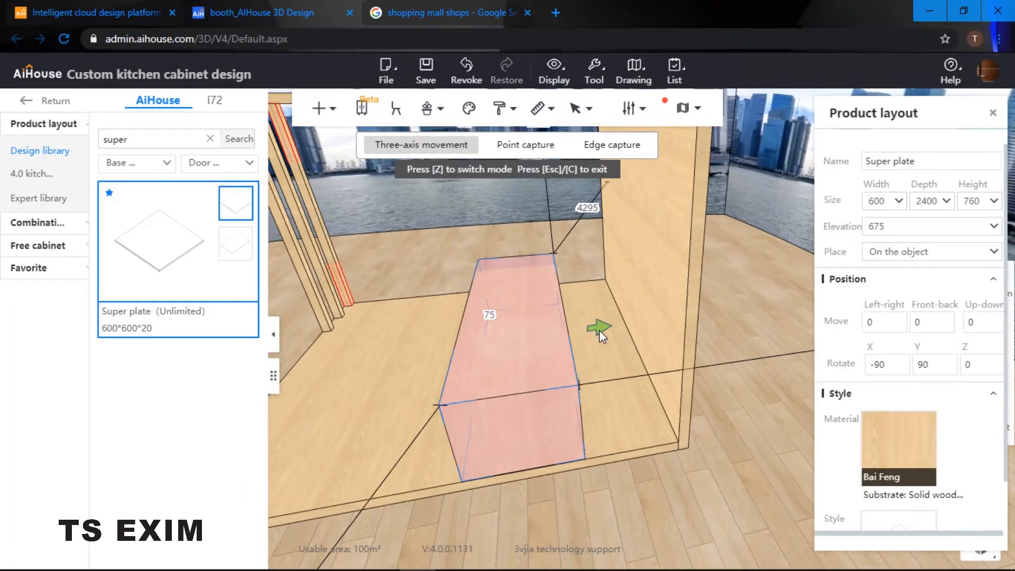
drag(599, 331, 597, 330)
Add a second 3500 by 3000 by 75 mm super plate on the floor, against the base plate's outer edge beside the counter
drag(661, 510, 746, 399)
key(a)
key(w)
key(a)
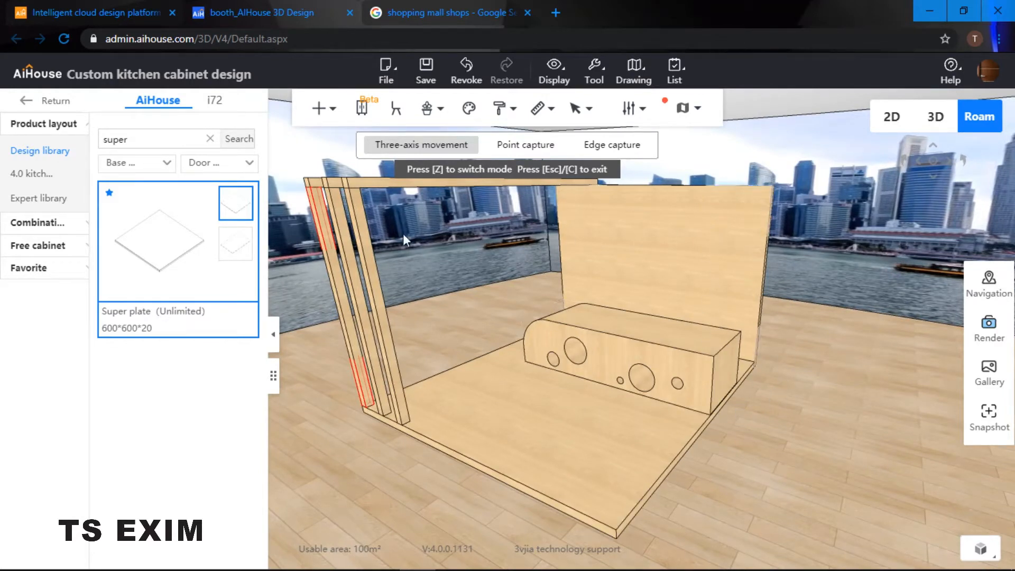
click(172, 261)
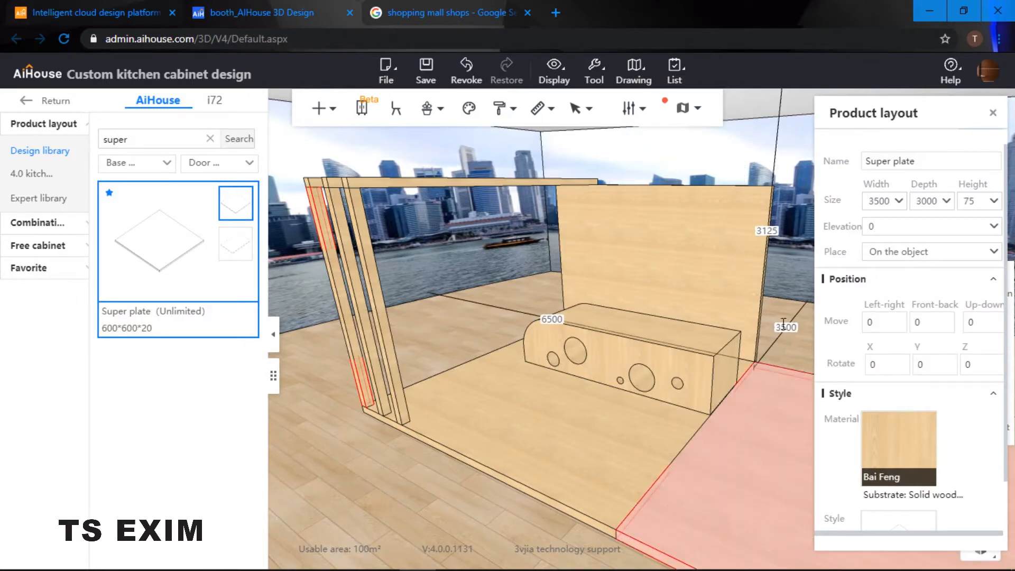
click(784, 353)
drag(780, 354, 772, 414)
click(775, 421)
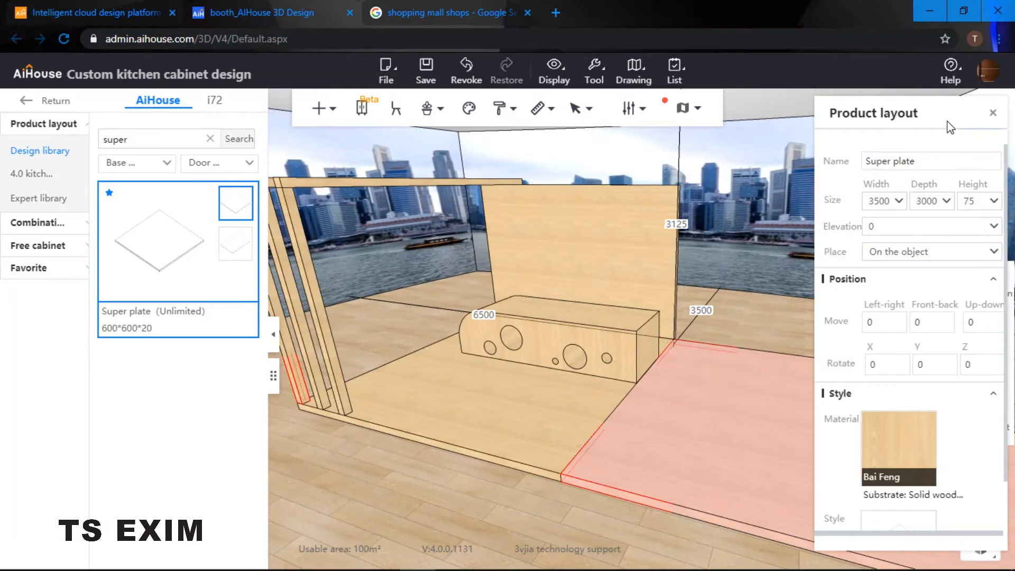
Set the newly added super plate's height to 2100 mm and its depth to 1200 mm
drag(949, 127, 375, 148)
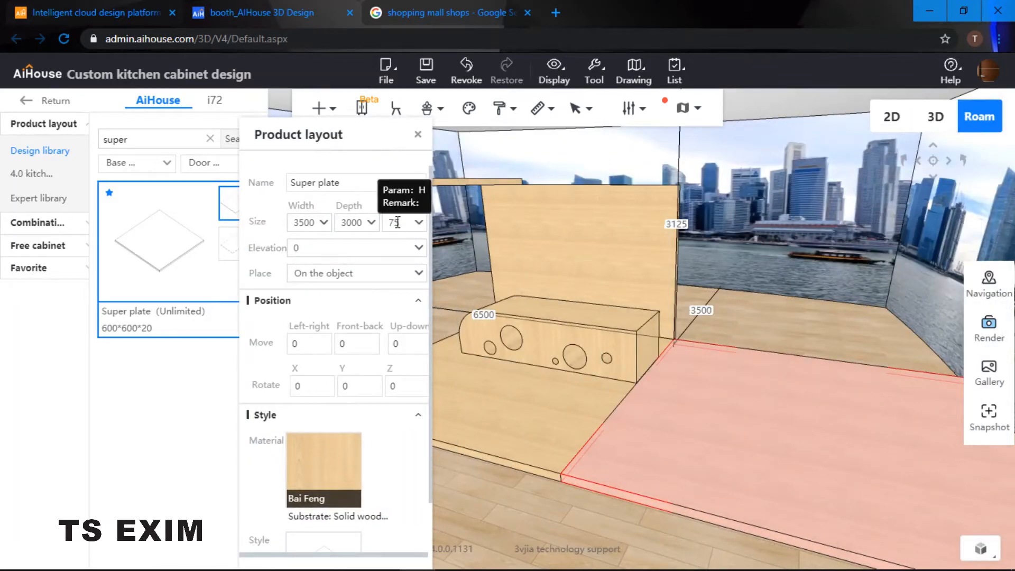
double_click(396, 222)
text(2)
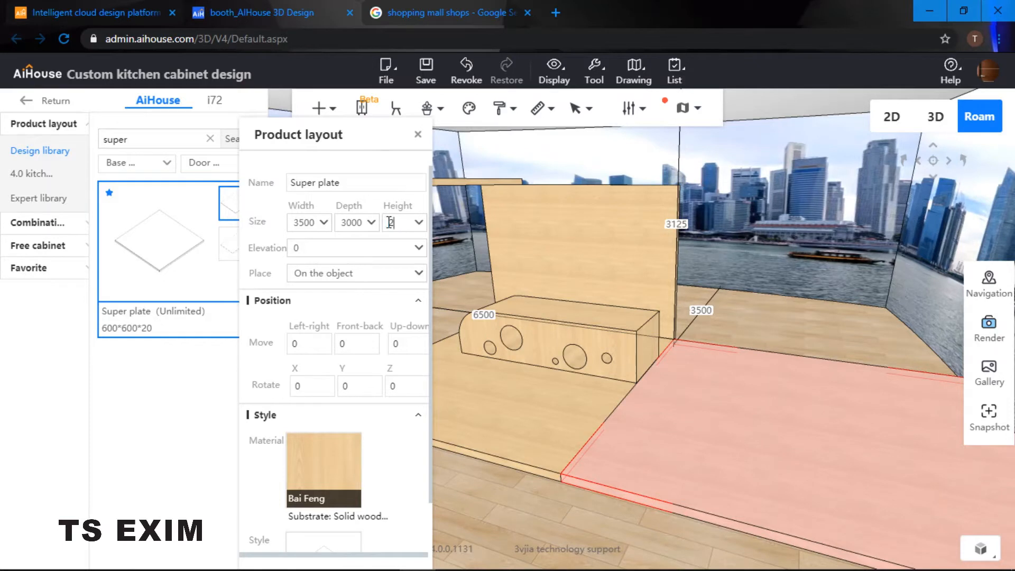
text(100)
key(Return)
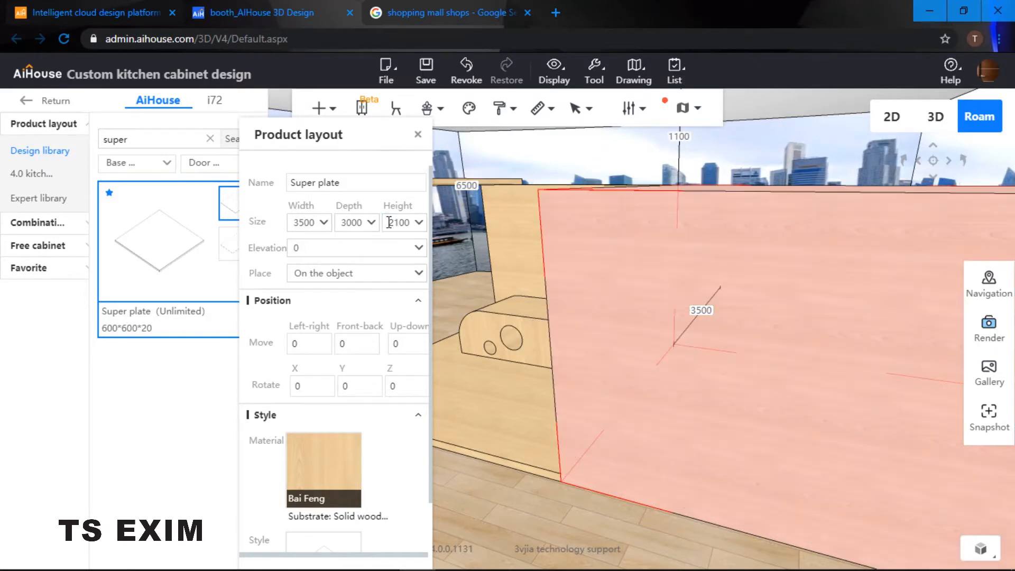
double_click(355, 222)
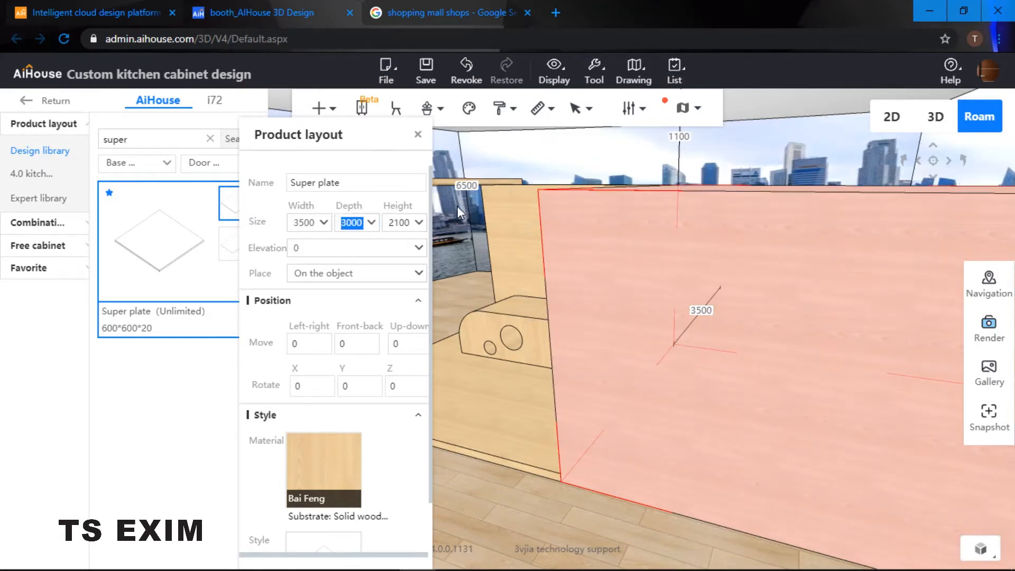
text(1200)
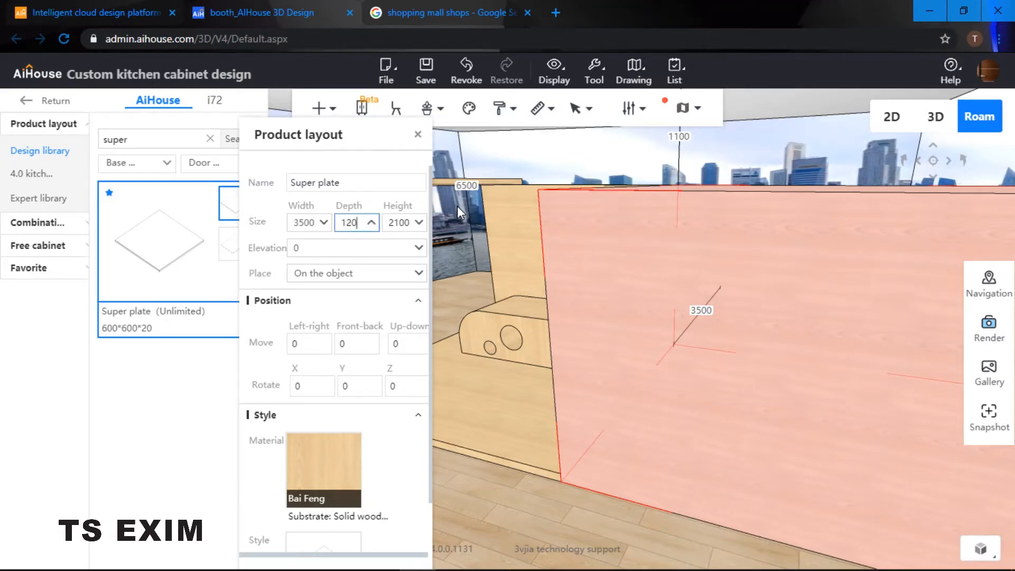
key(Return)
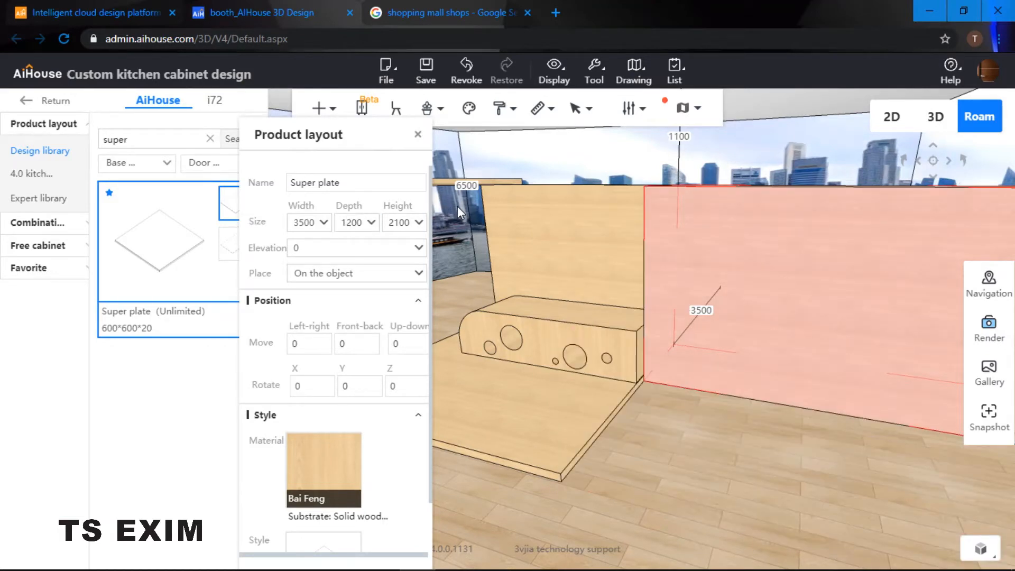
Reduce the tall plate's width to 75 mm to make it a thin upright side panel
double_click(304, 222)
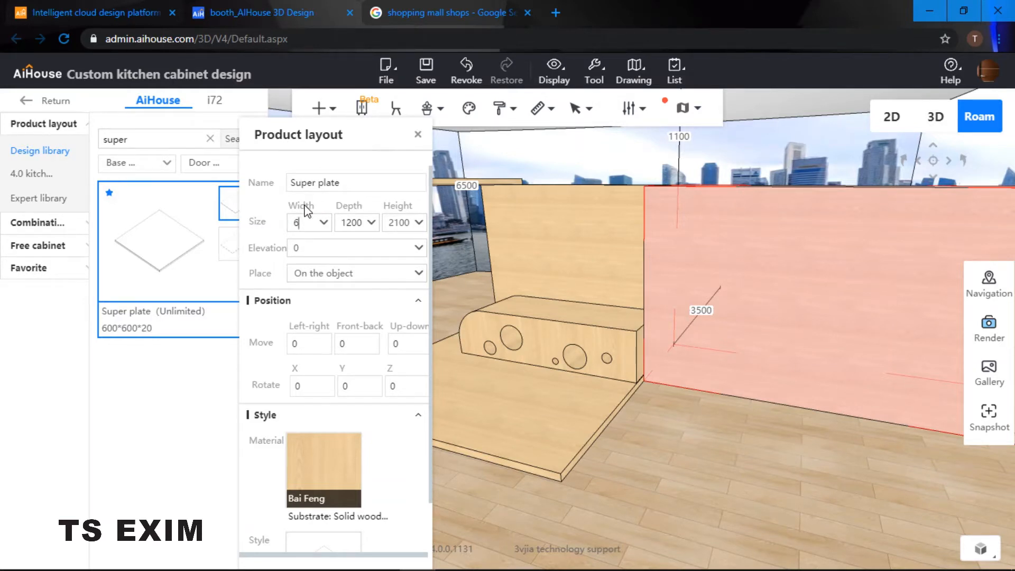
text(600)
key(Return)
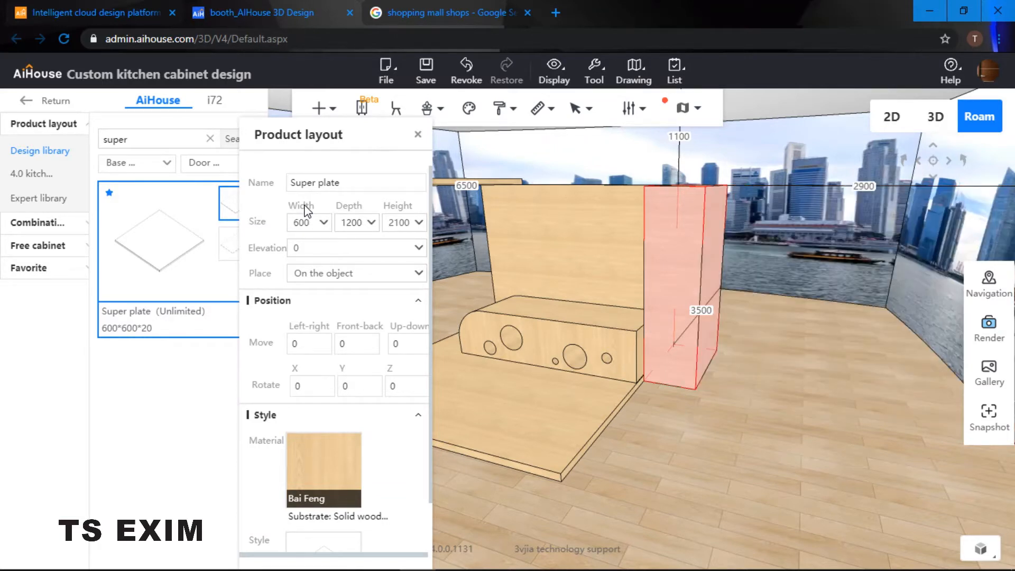
double_click(292, 225)
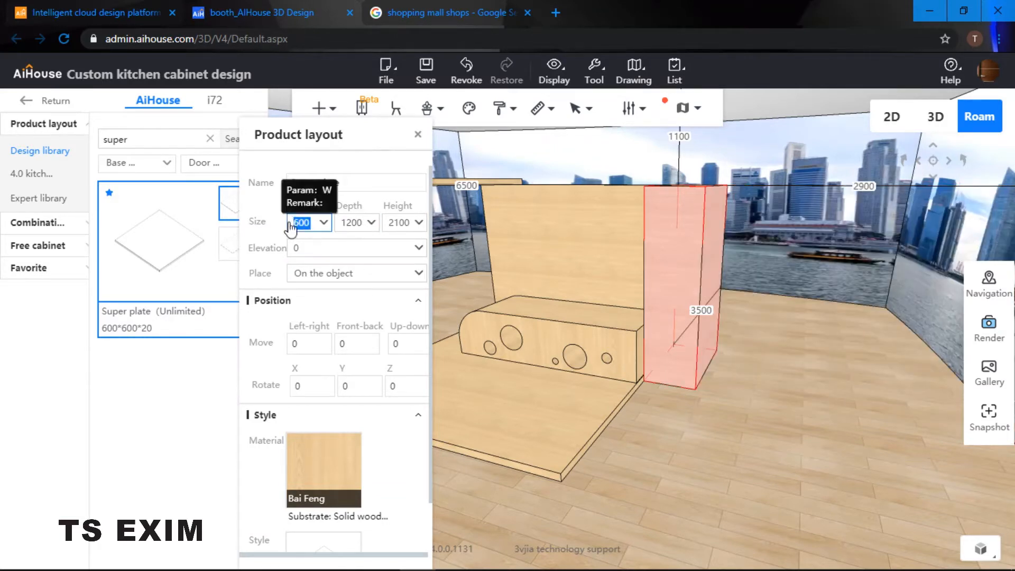
text(75)
key(Return)
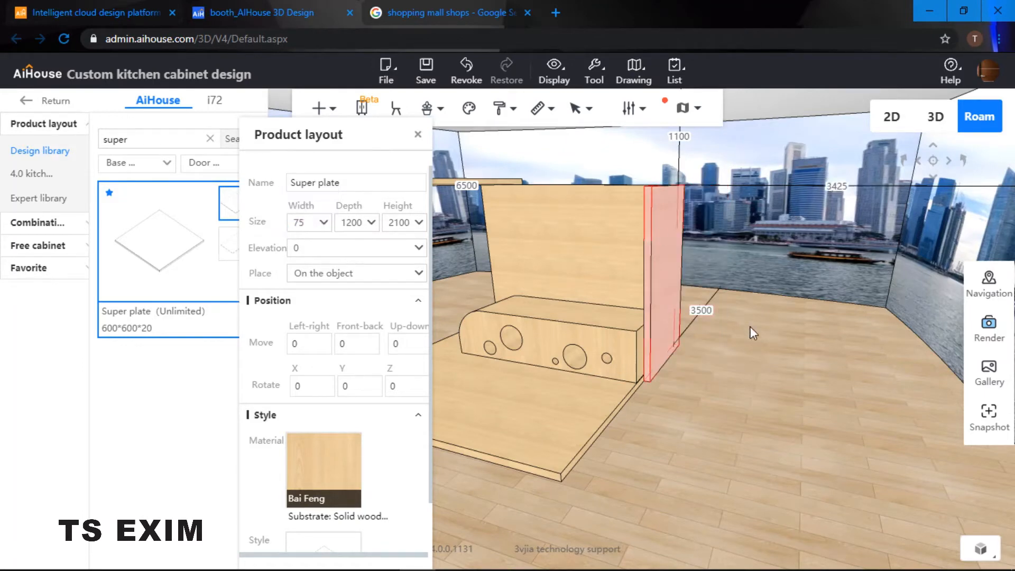
Move the side panel along the base plate's outer edge, away from the back panel, until it stands against the counter's end
click(744, 373)
drag(724, 281, 560, 320)
click(560, 320)
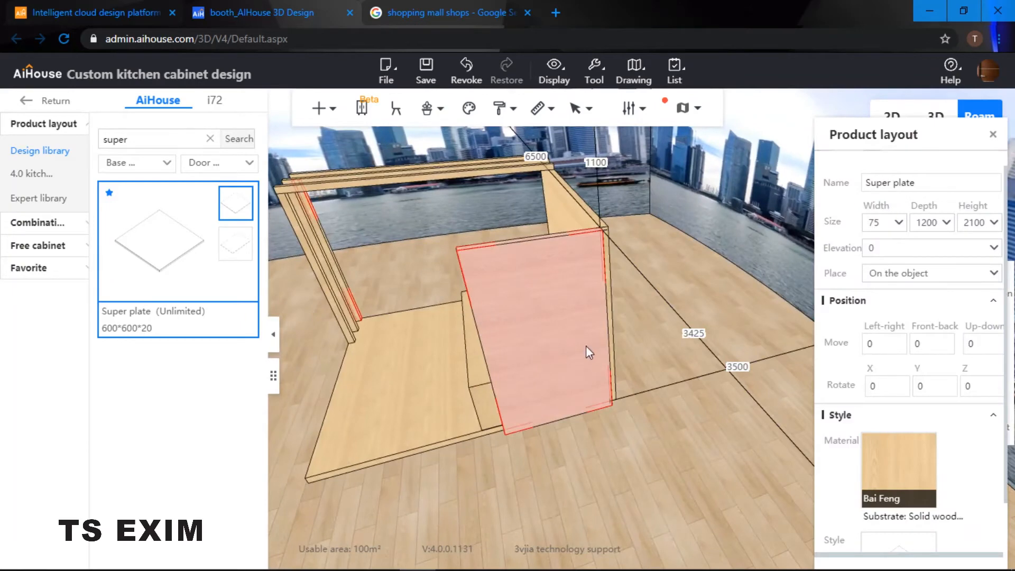
key(c)
drag(625, 322, 534, 324)
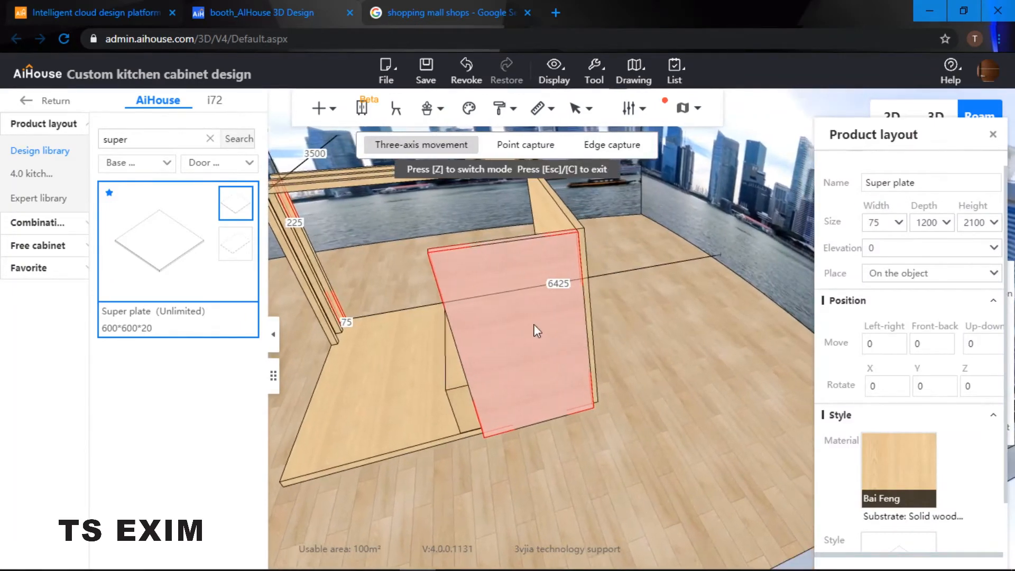
key(z)
key(z)
key(z)
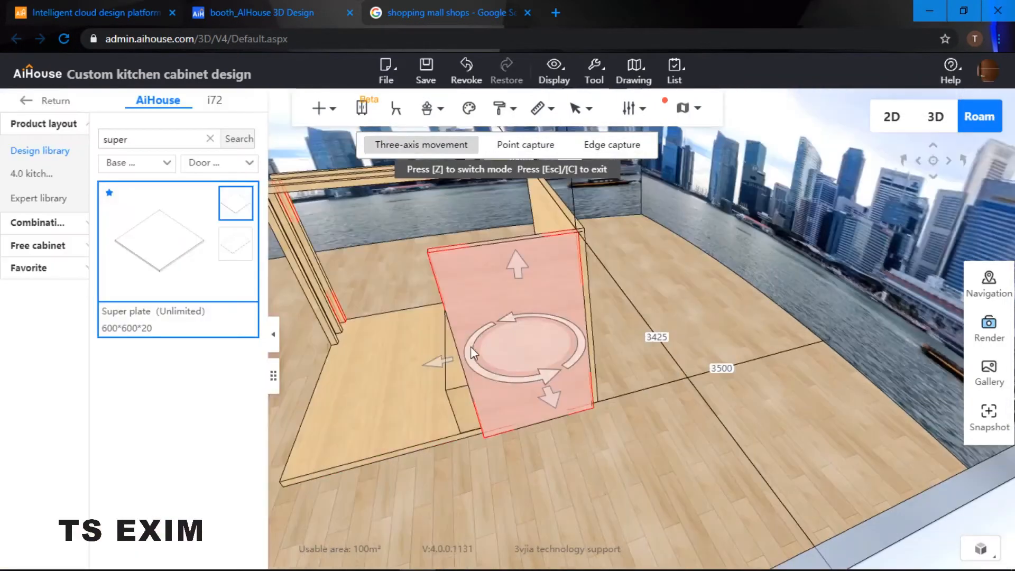
drag(435, 361, 363, 371)
drag(549, 470, 828, 431)
click(753, 453)
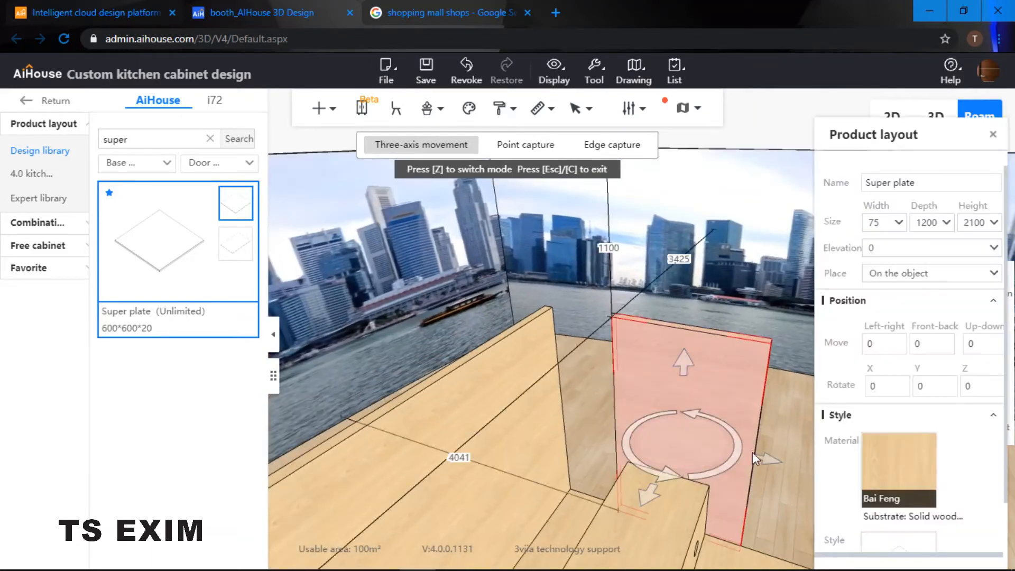
Fine-tune the side panel's front-back position and nudge the counter slightly toward the front so the two line up
drag(766, 458, 654, 457)
click(654, 458)
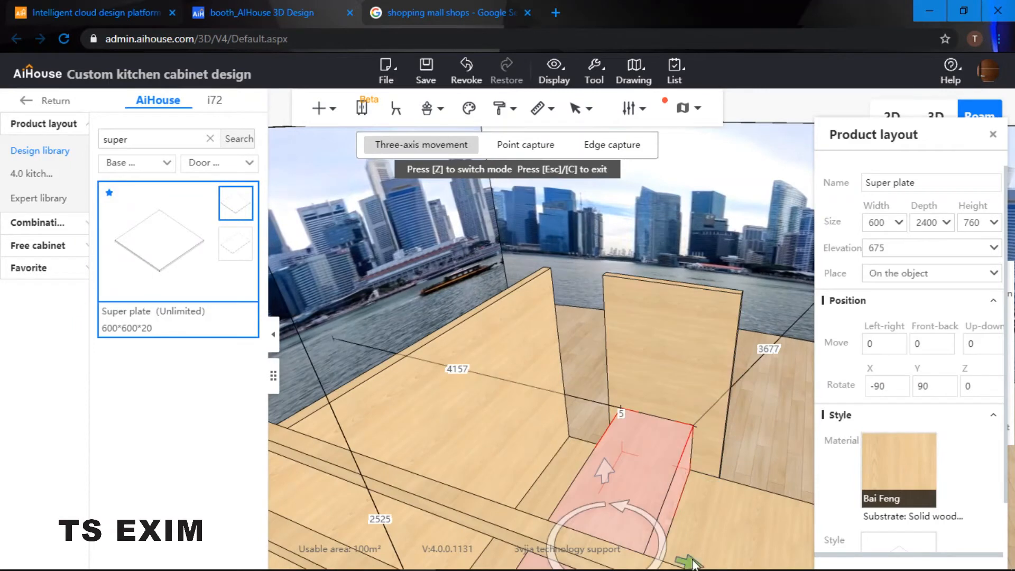
drag(692, 563, 702, 565)
click(685, 399)
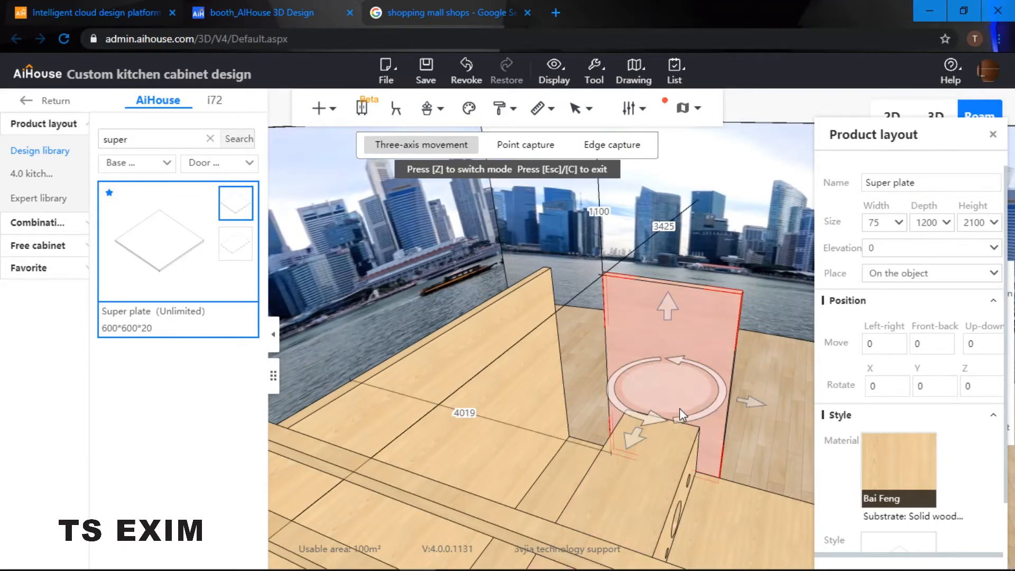
click(769, 373)
click(724, 405)
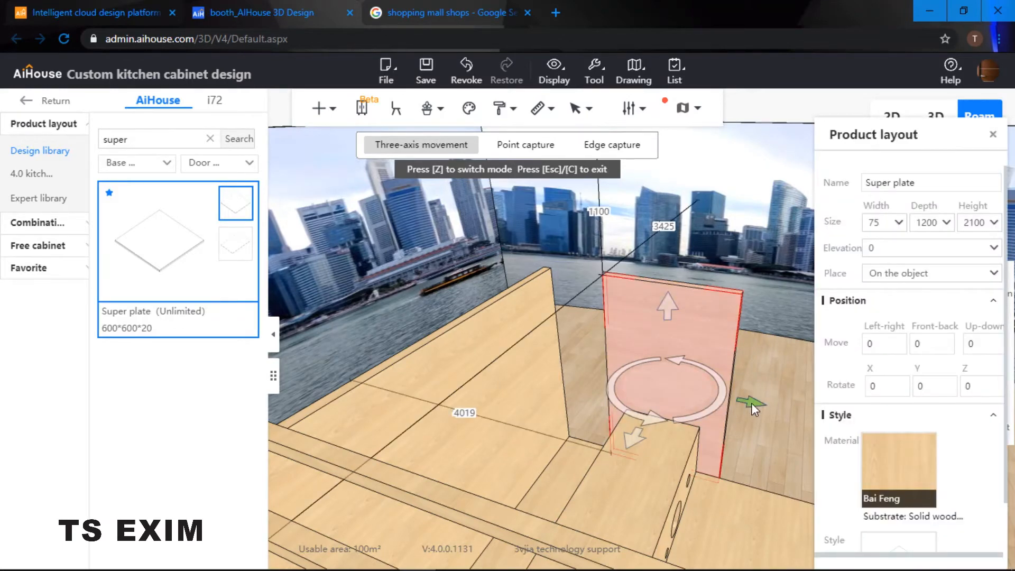
drag(753, 402, 754, 402)
Add a 3000 by 3000 by 20 mm super plate on top of the booth's base plate
drag(769, 366, 475, 372)
scroll(753, 382, down, 3)
drag(753, 381, 705, 366)
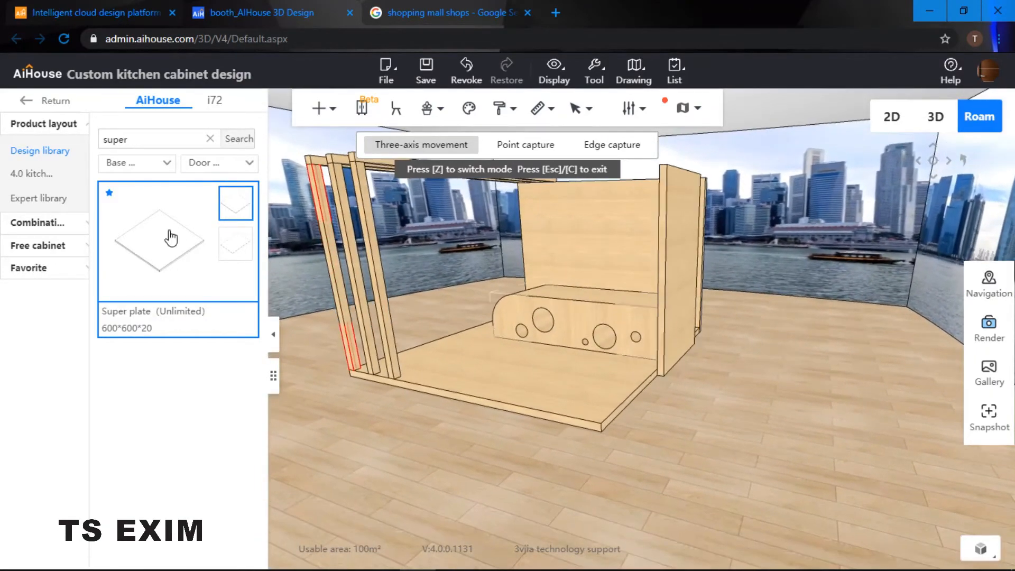
drag(697, 309, 655, 280)
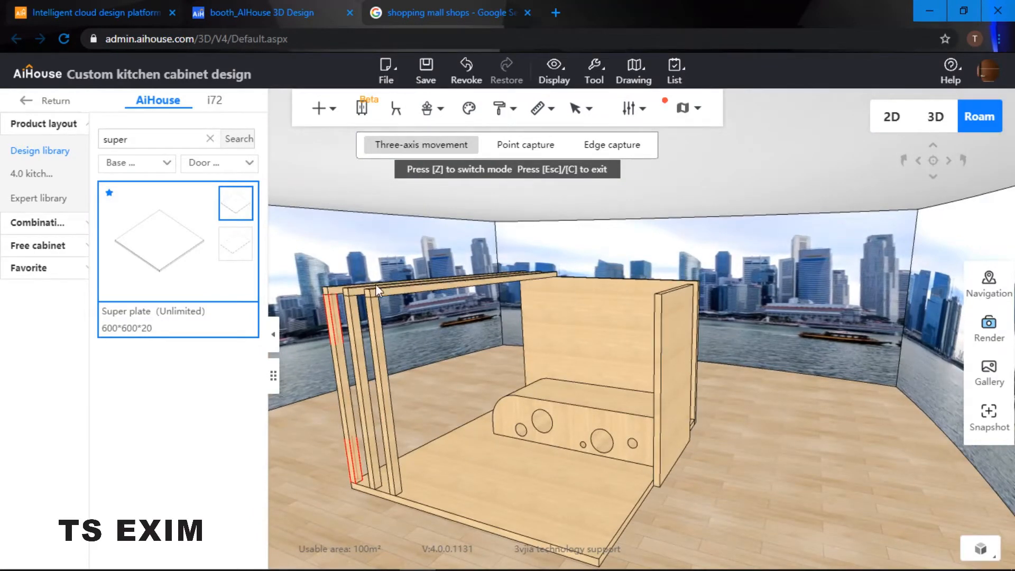
click(170, 266)
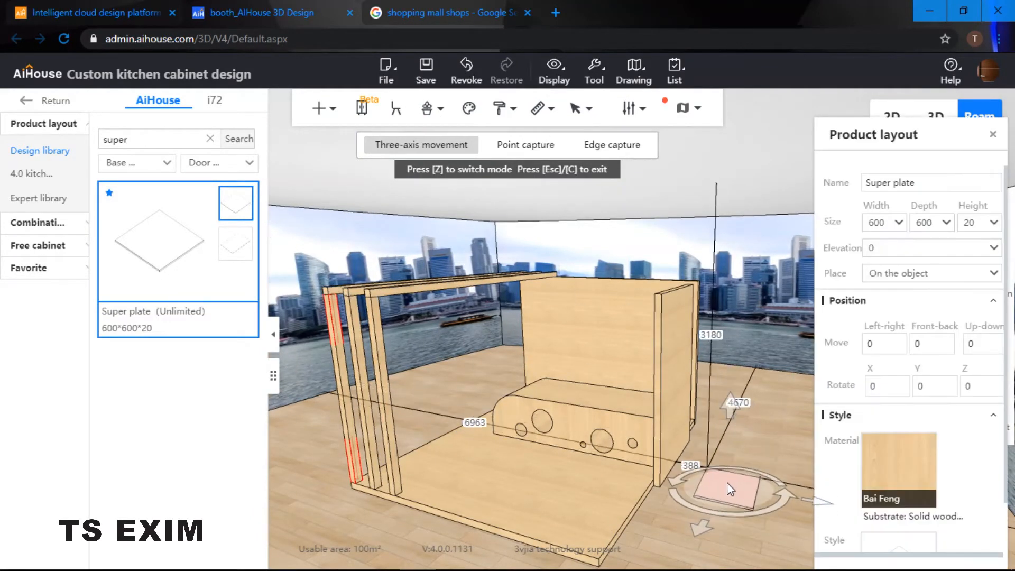
click(537, 475)
right_drag(543, 484, 527, 484)
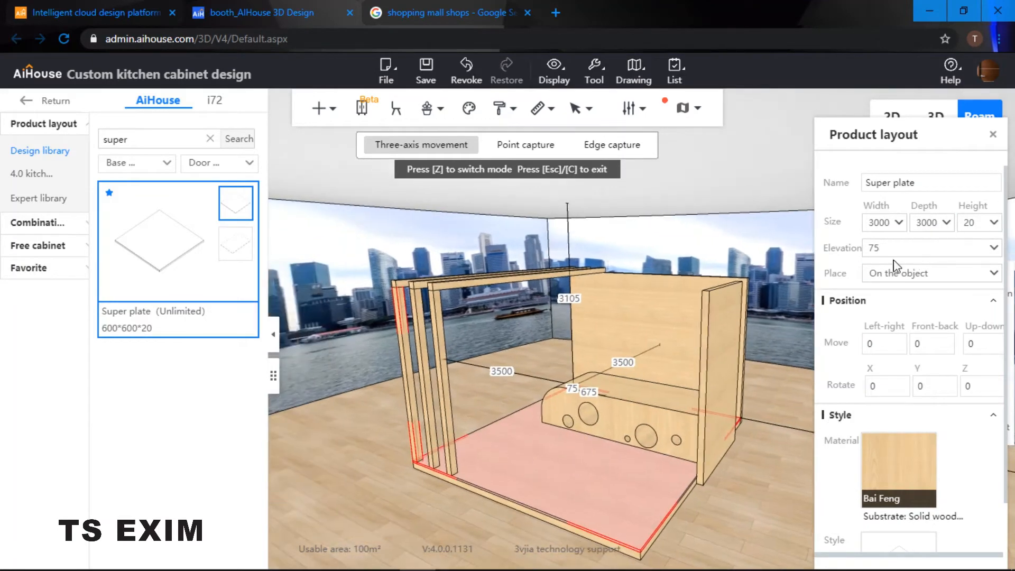
Raise the new thin plate to an elevation of 2175 mm as a roof over the booth
text(2100)
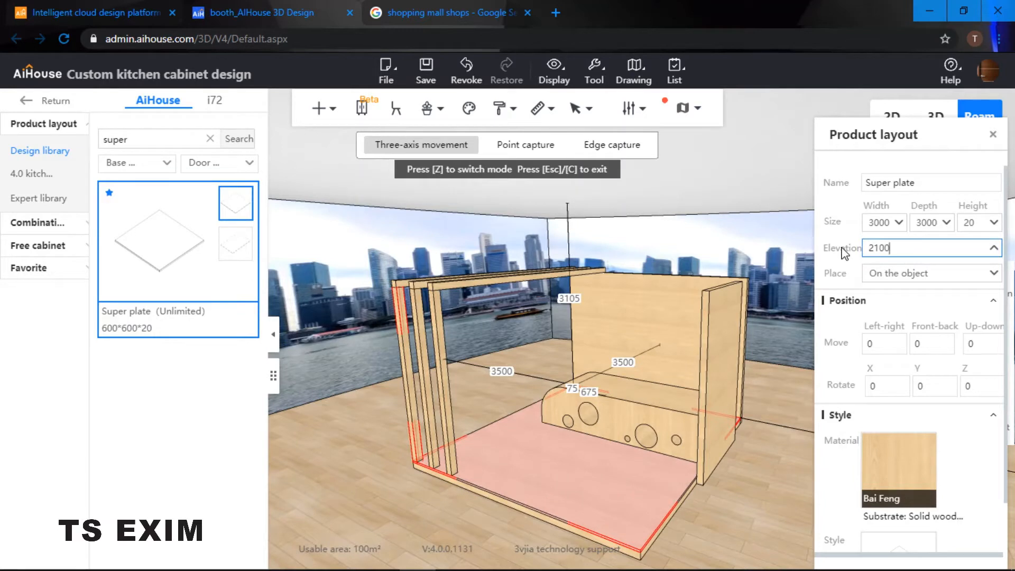
key(Return)
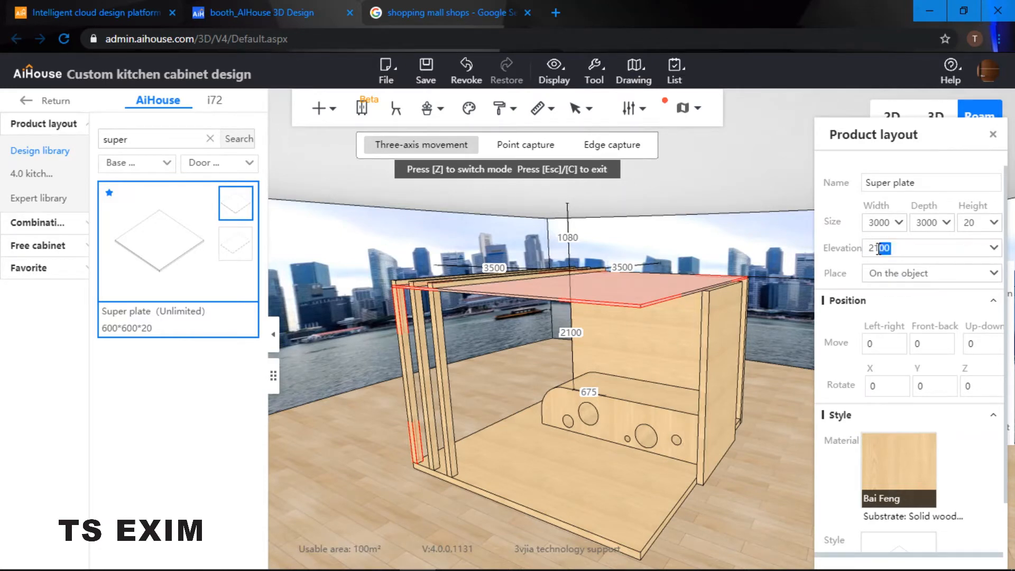
click(878, 248)
text(2175)
key(Return)
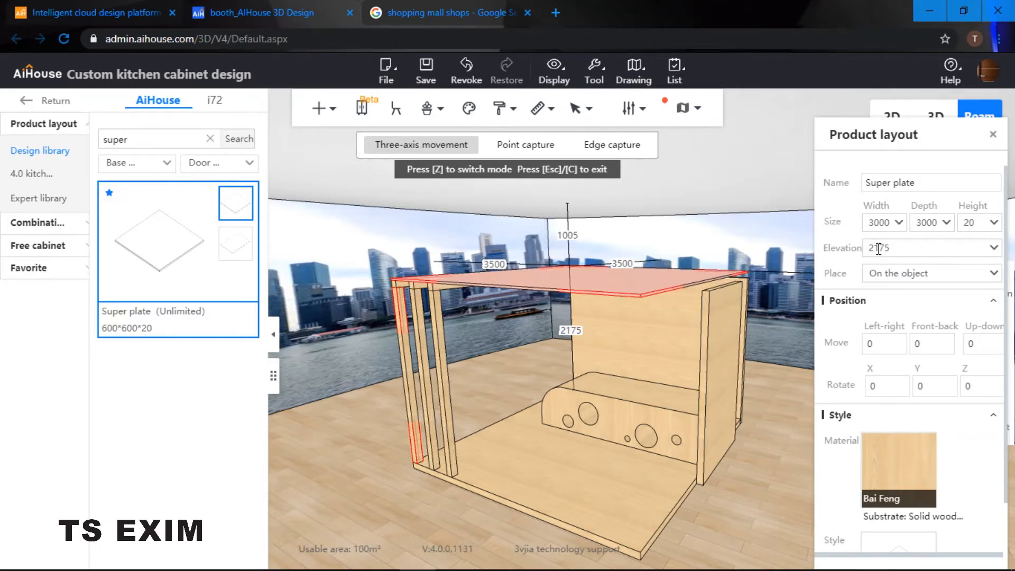
Select the upright side panel at the counter's end
click(718, 325)
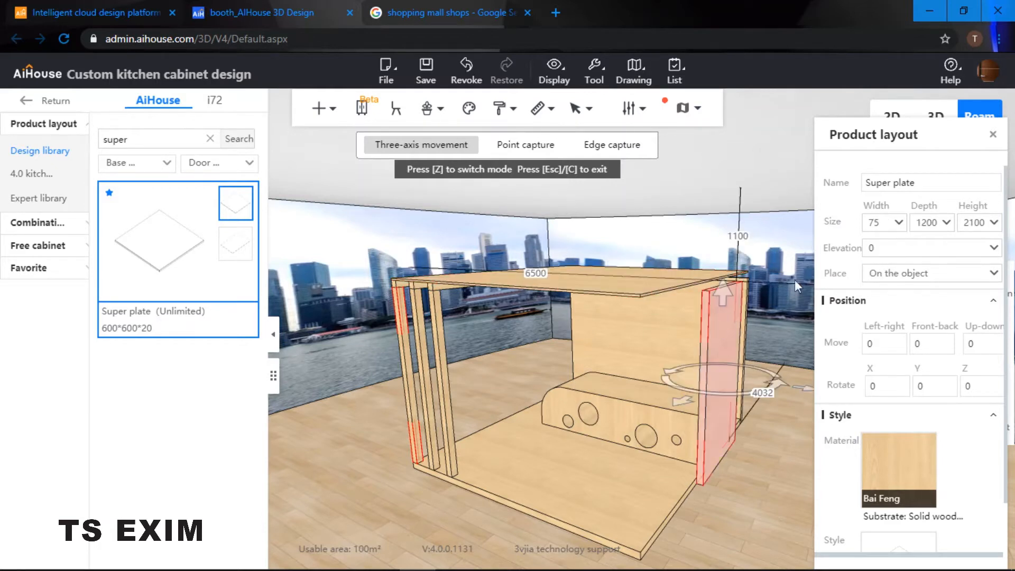
Set the height of the booth's side panel to 2175
drag(986, 222, 977, 224)
text(75)
key(Return)
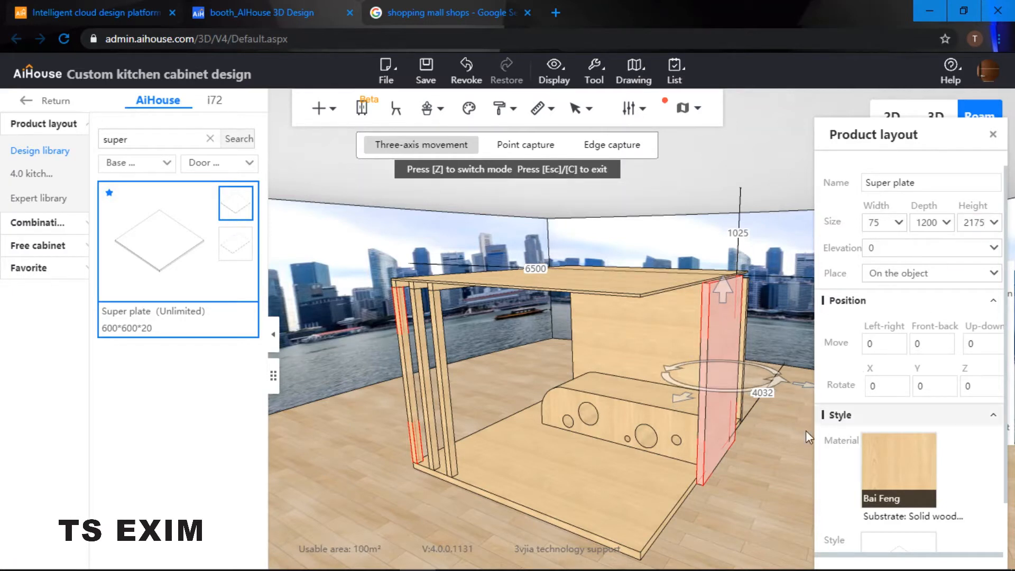
Set the top plate's height to 75 and its depth to 1200
click(638, 278)
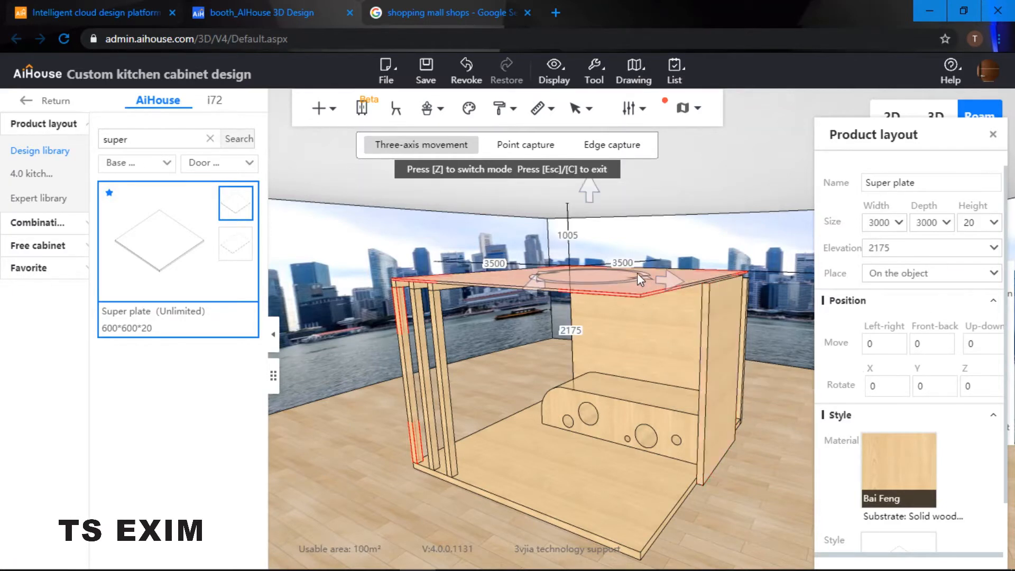
click(961, 226)
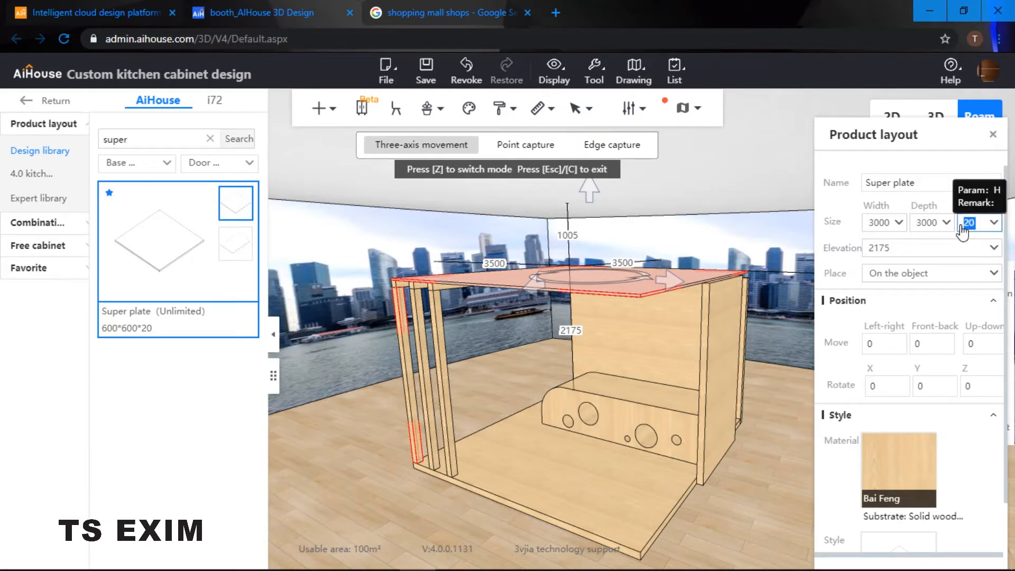
key(Return)
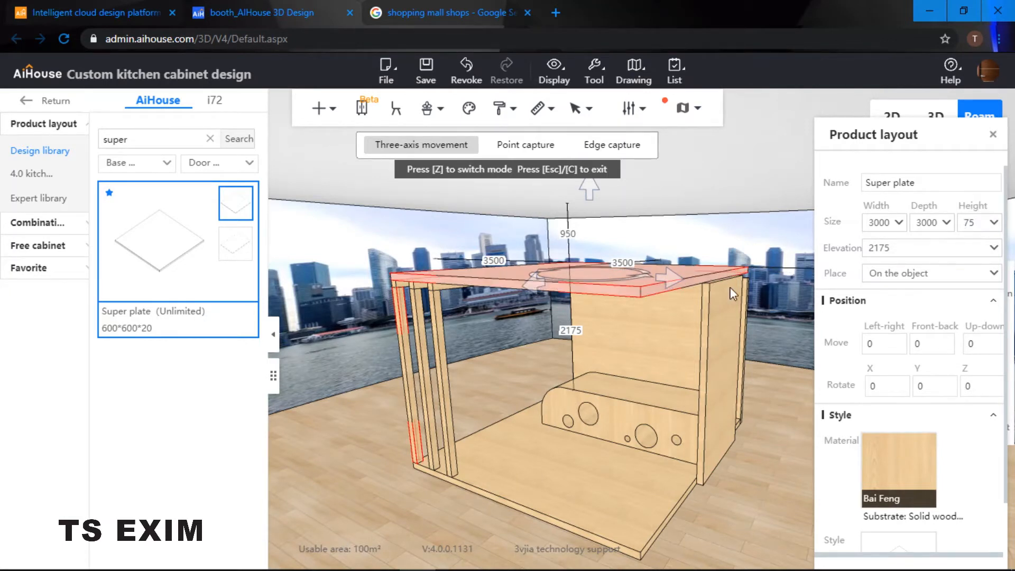
click(939, 224)
text(1200)
key(Return)
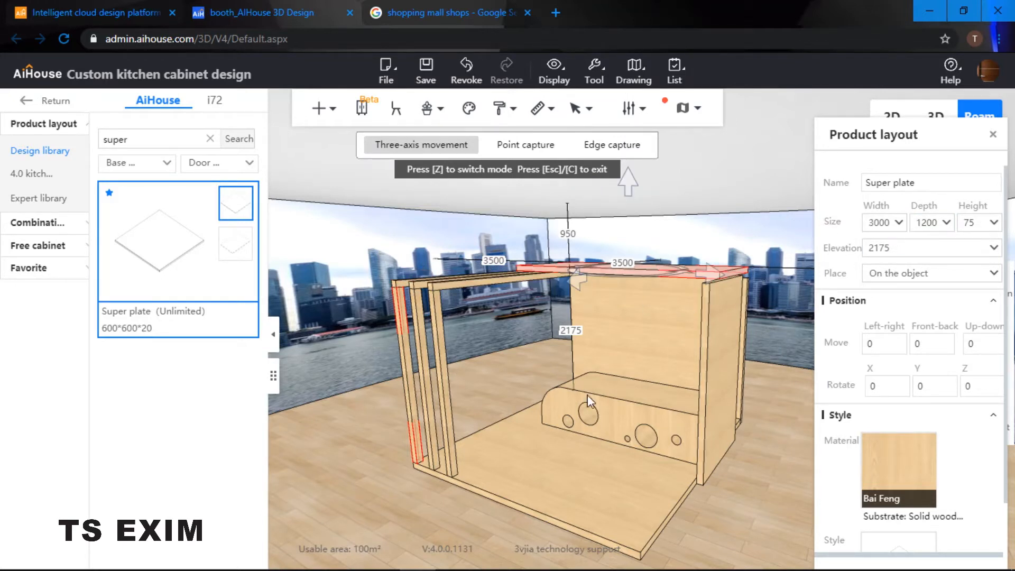
Move the top plate forward so it sits over the side panel, and set its width to 3075
click(756, 461)
drag(748, 362, 628, 335)
click(628, 335)
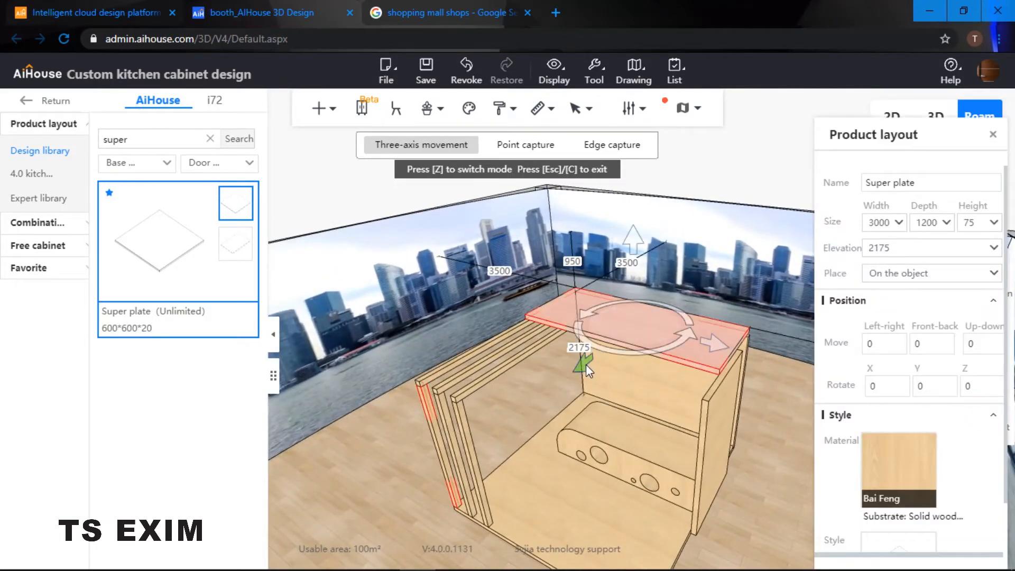
drag(570, 379, 559, 386)
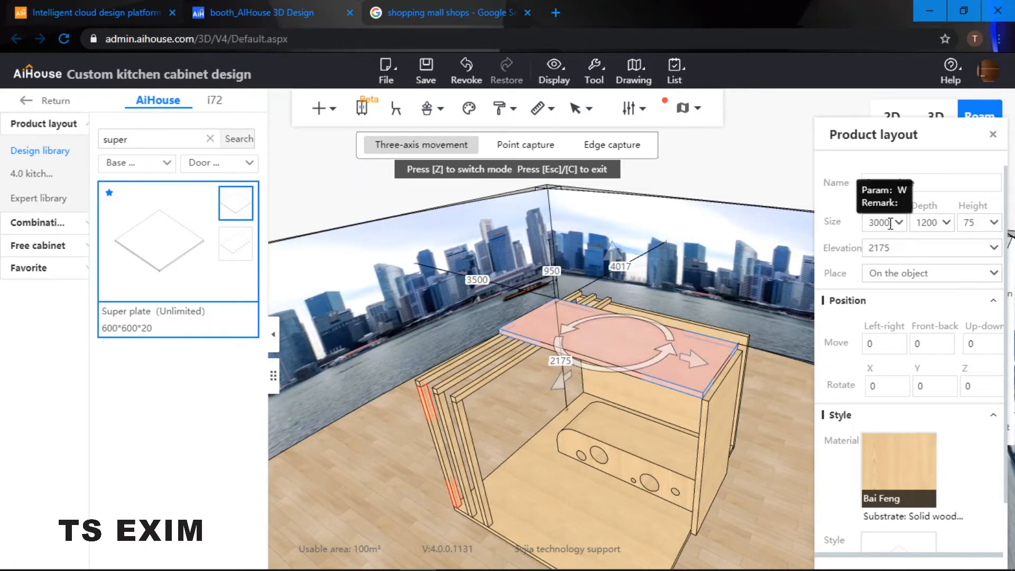
text(75)
click(755, 404)
Examine from several sides how the top plate lines up with the side panel and the rest of the booth
drag(755, 393, 665, 323)
key(w)
key(a)
key(a)
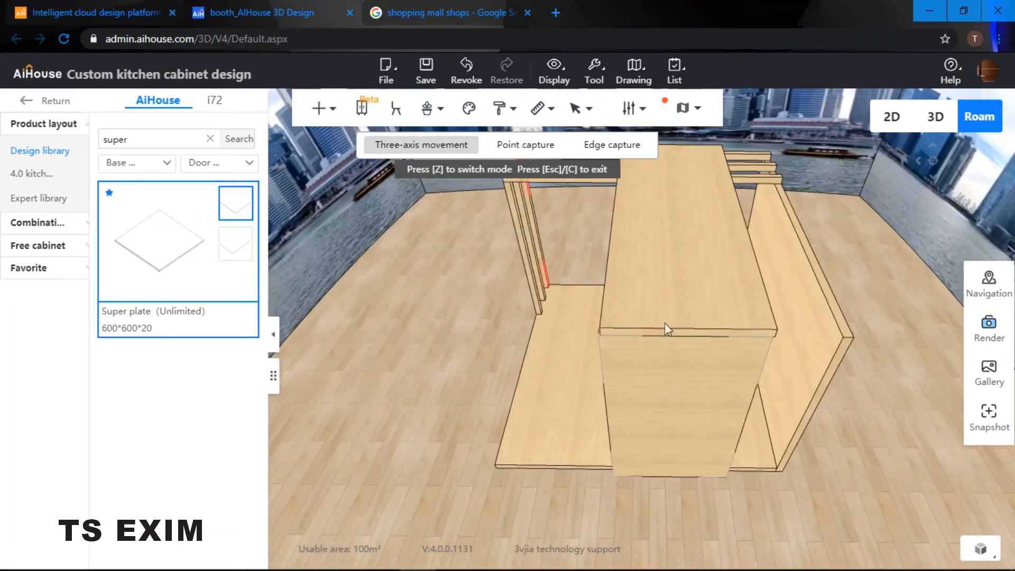
click(683, 286)
drag(735, 287, 672, 319)
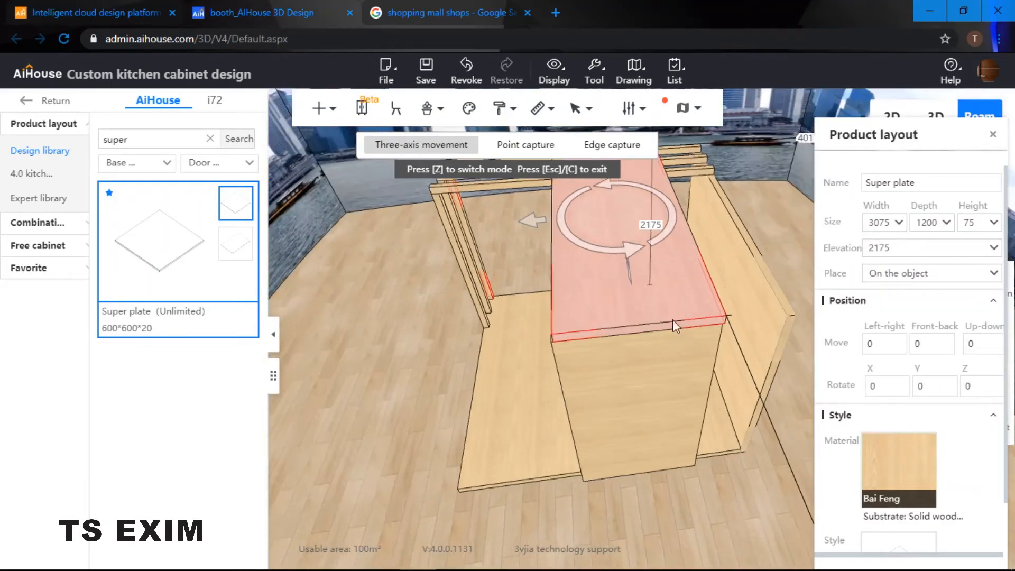
click(652, 394)
drag(709, 382, 765, 376)
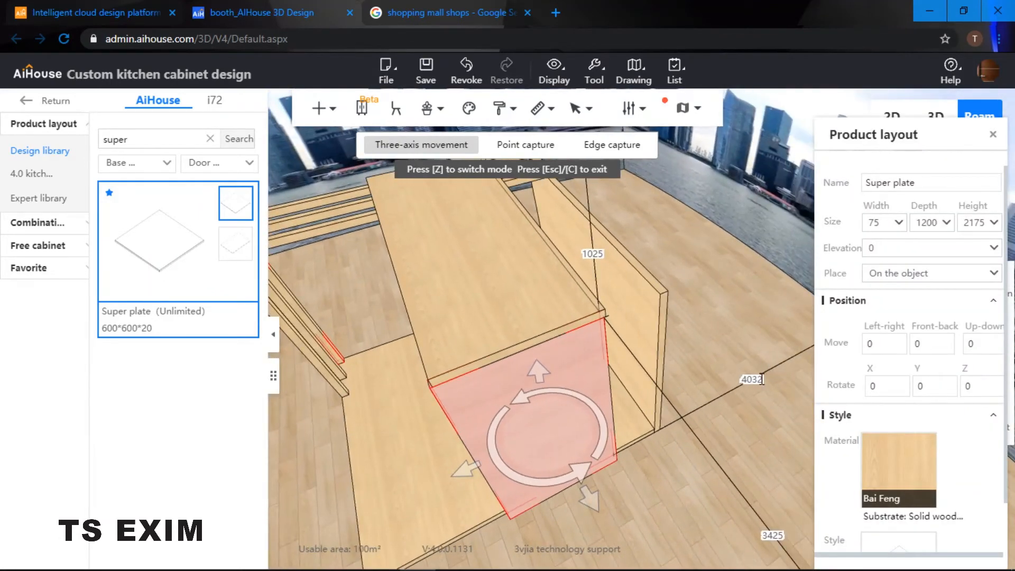
click(524, 306)
drag(606, 245, 617, 211)
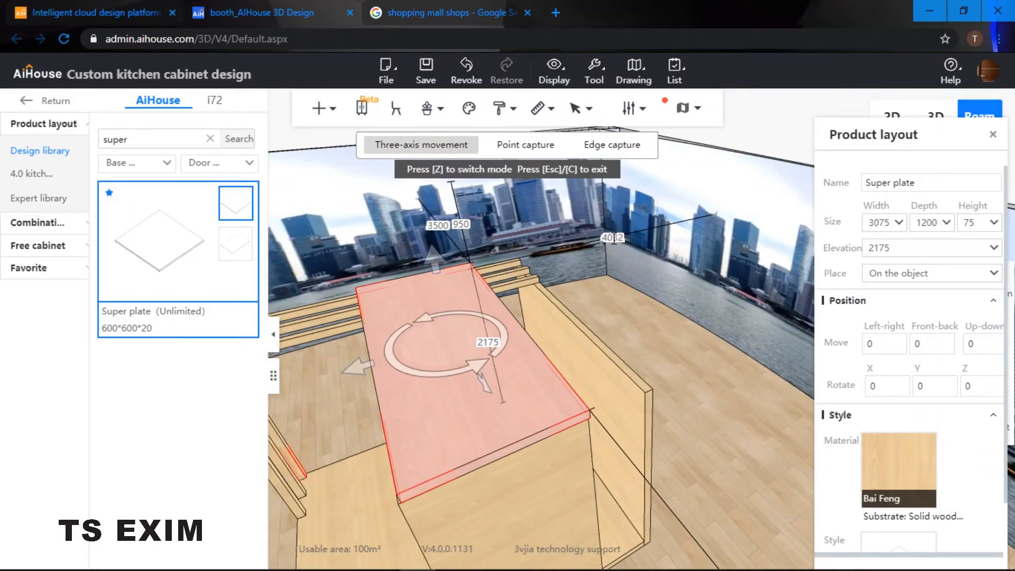
click(615, 330)
scroll(615, 329, down, 5)
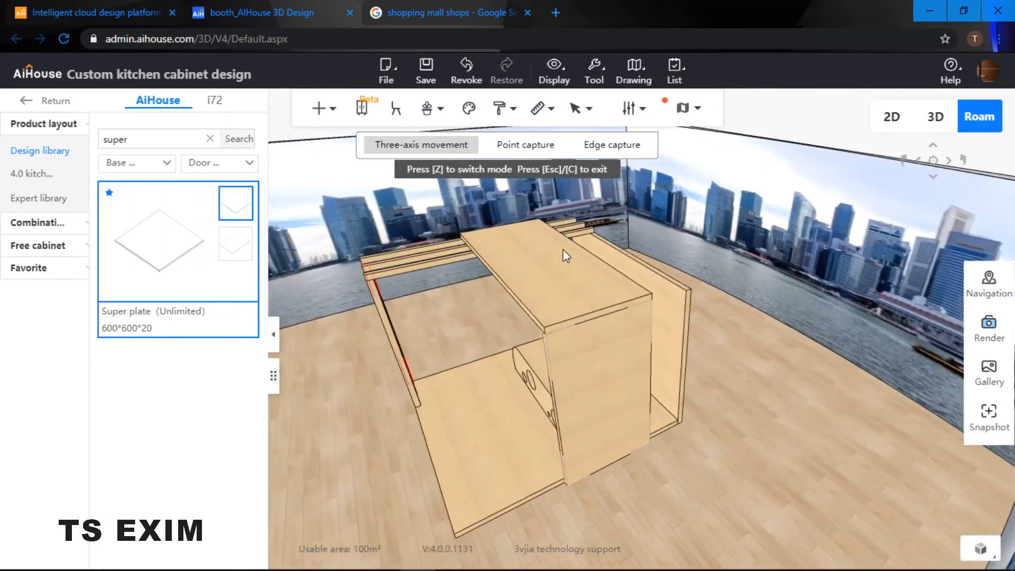
right_drag(562, 249, 714, 257)
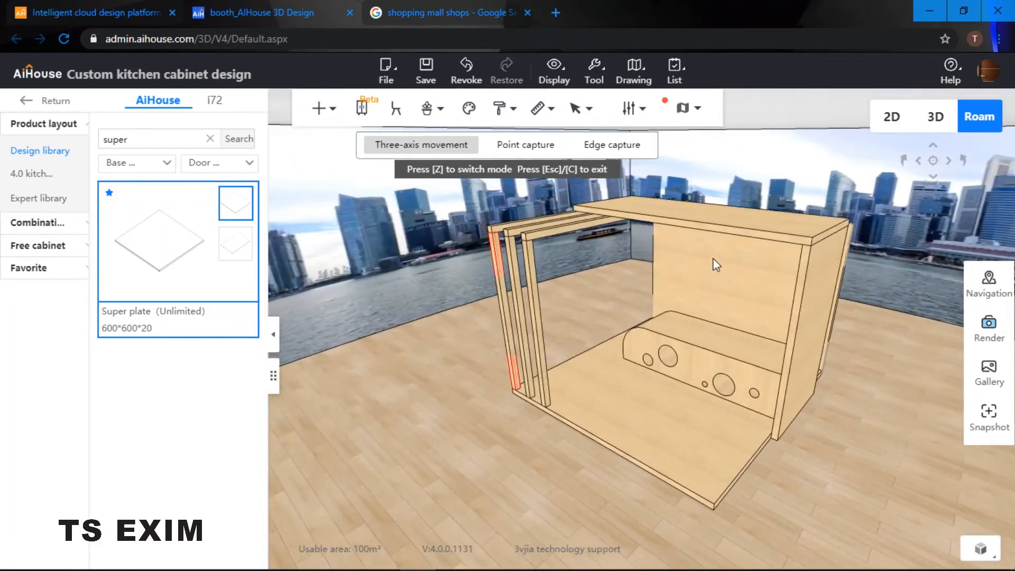
key(Escape)
right_drag(729, 223, 712, 195)
drag(728, 242, 854, 394)
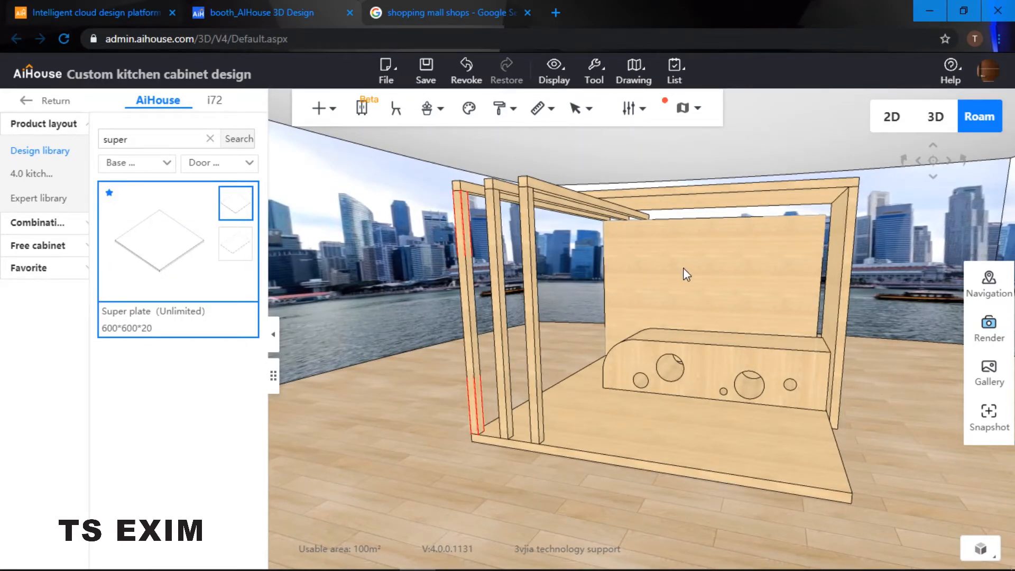
Find solid wood material 116135076 (Bourne Hall) in the material library and apply it to the booth's base plate
click(633, 418)
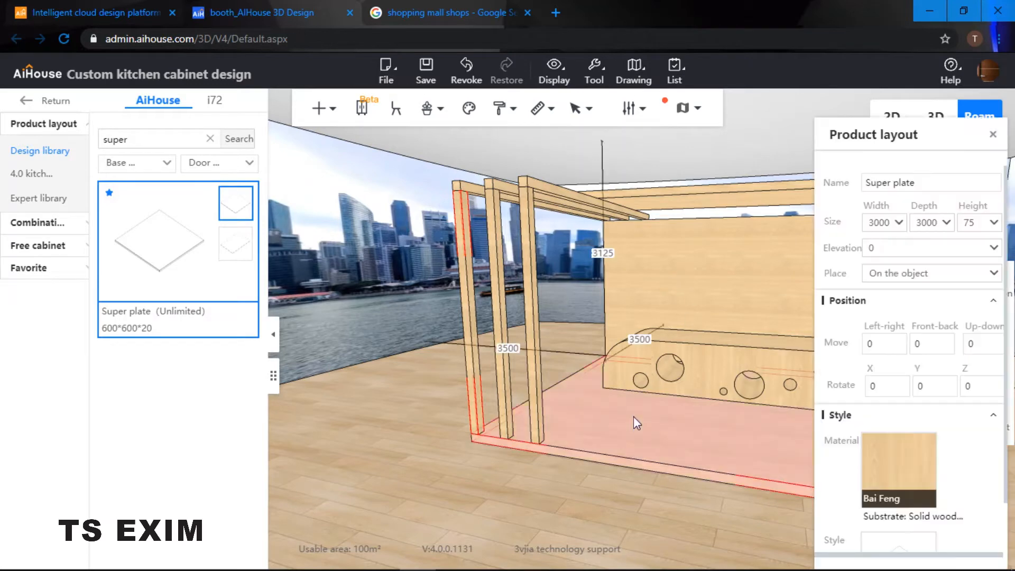
right_drag(642, 424, 645, 437)
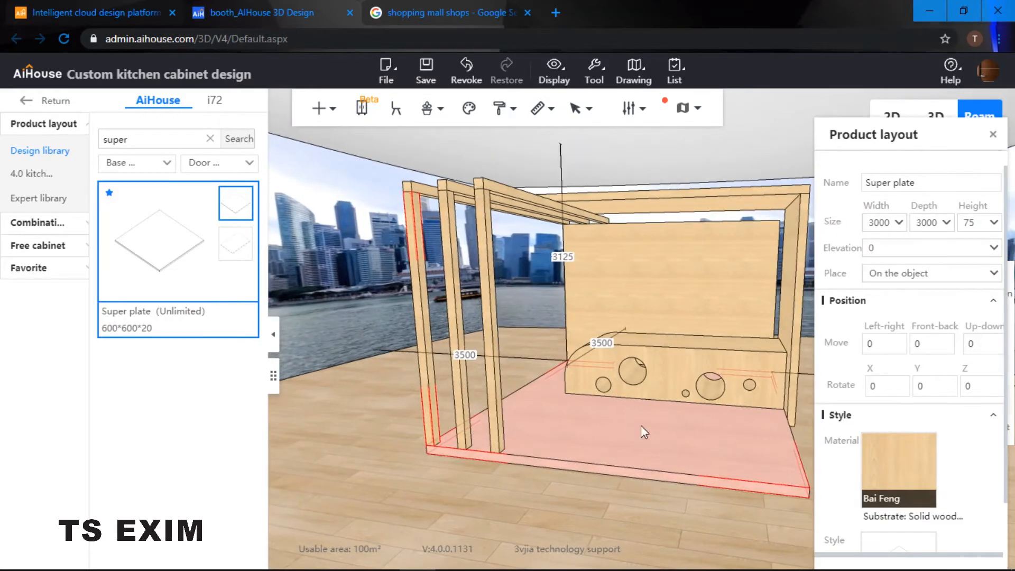
click(898, 471)
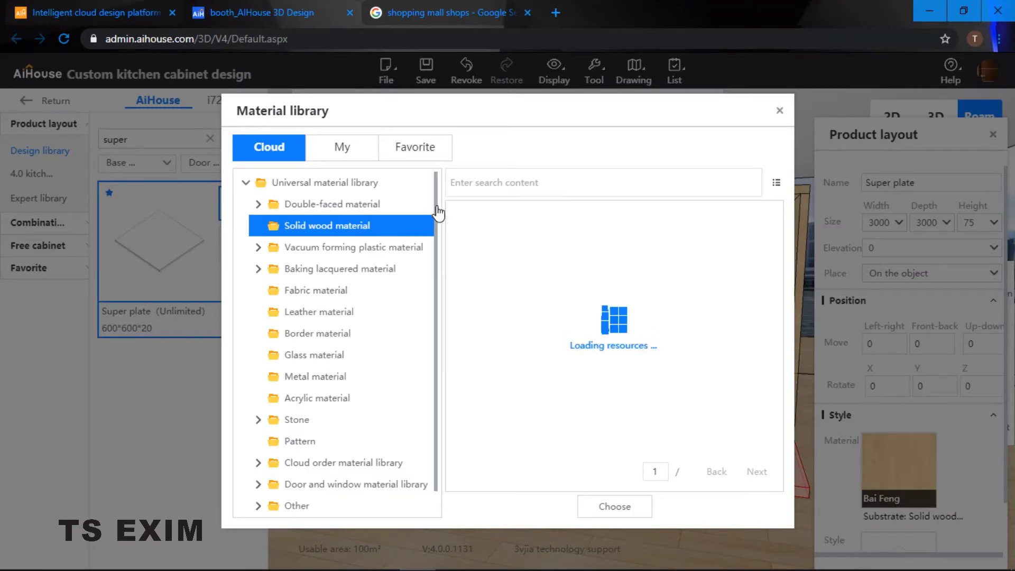
click(537, 185)
text(116135076)
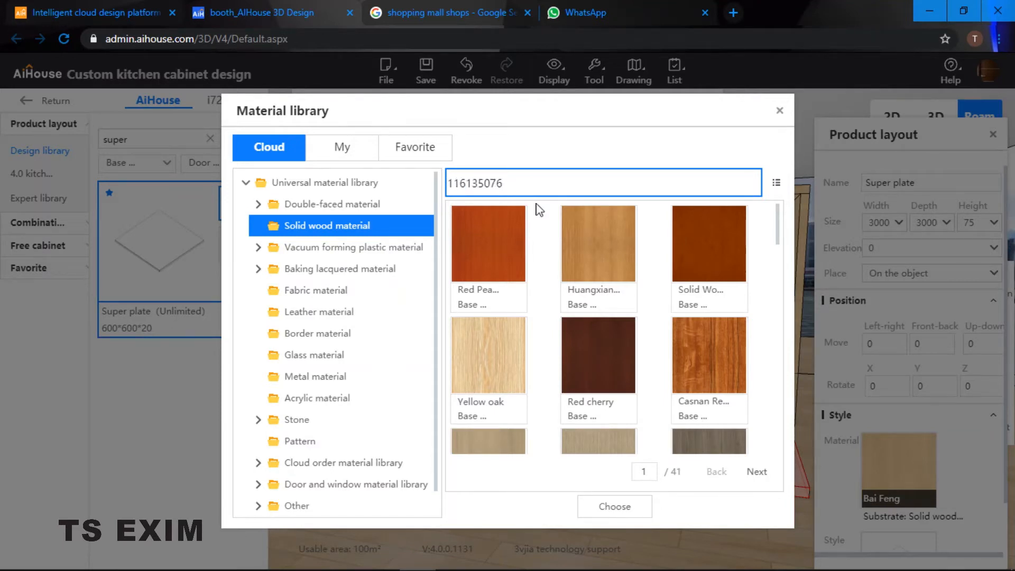
click(625, 509)
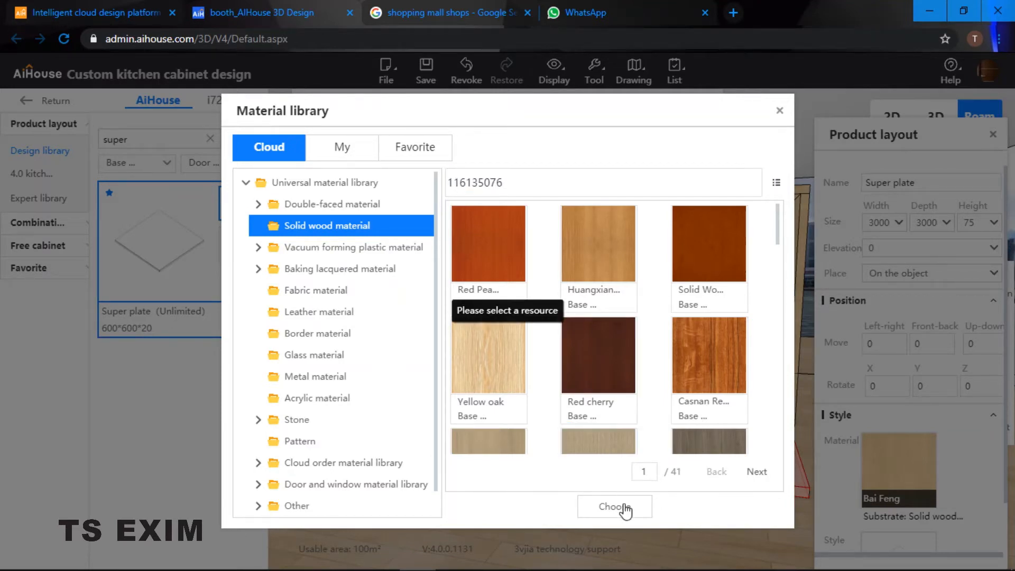
click(524, 178)
key(Return)
click(500, 267)
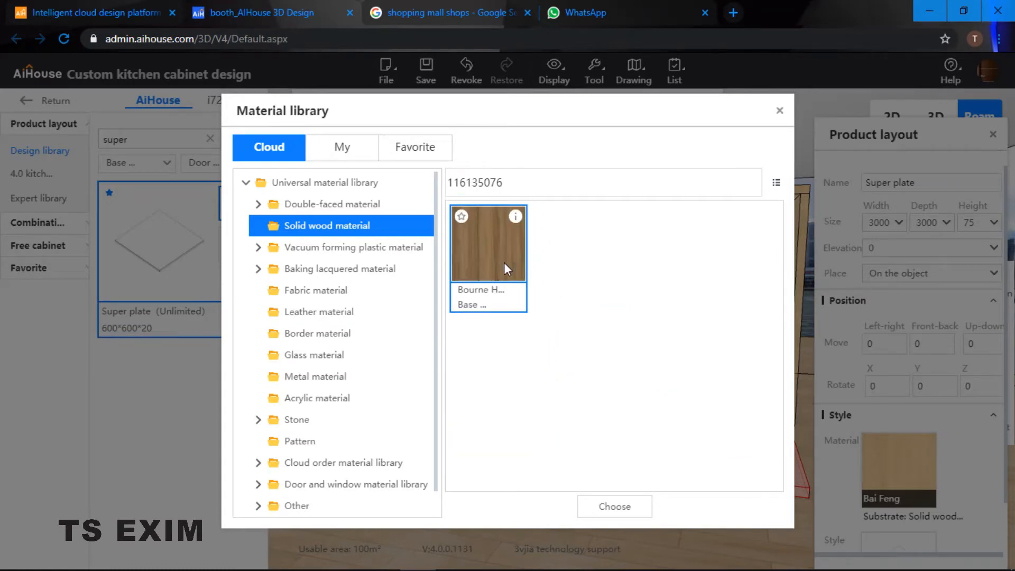
click(613, 507)
click(615, 521)
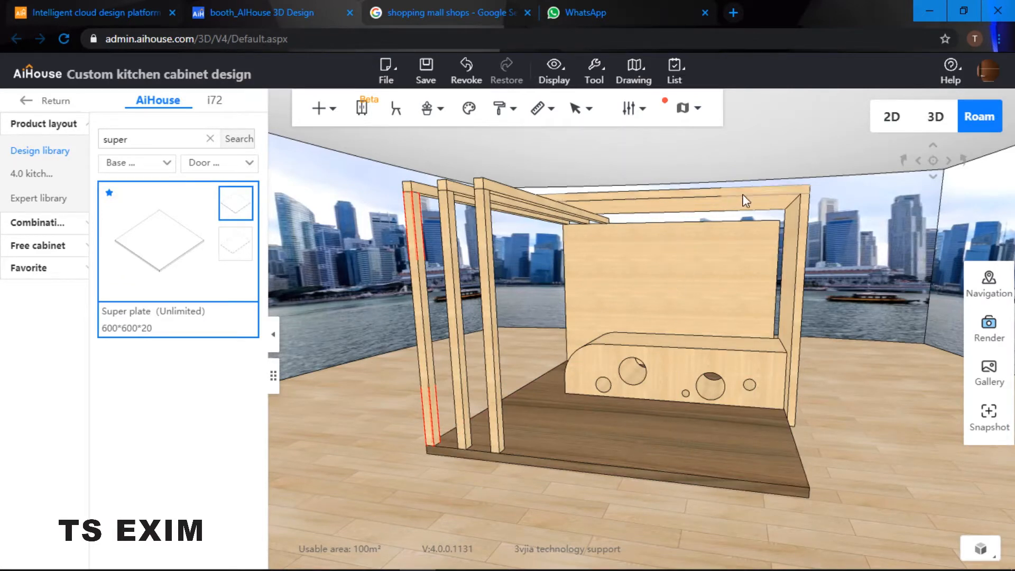
Copy the base plate's dark wood material onto the booth's rear frame with the Material painter
click(638, 434)
right_click(645, 427)
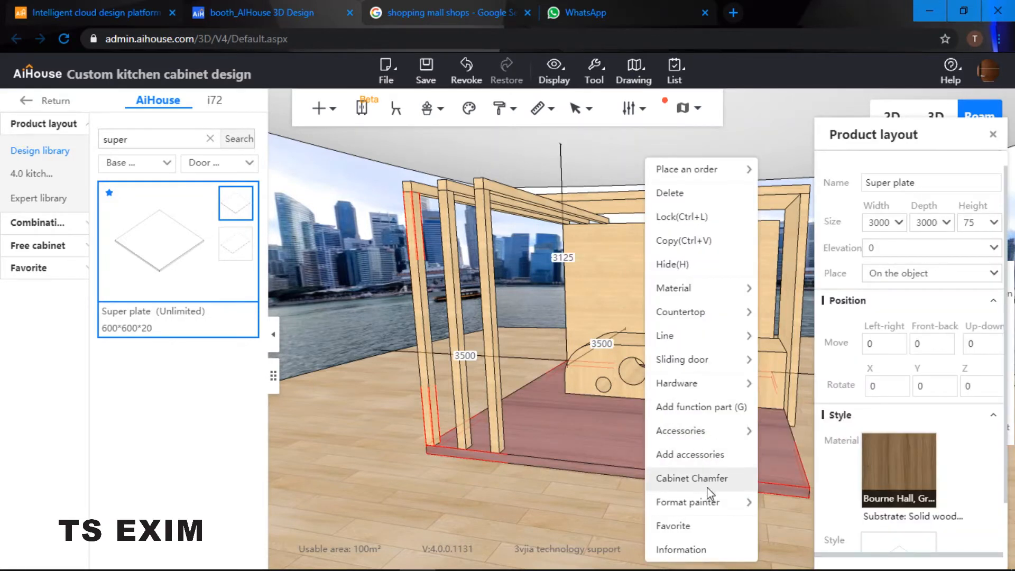
mouse_move(713, 507)
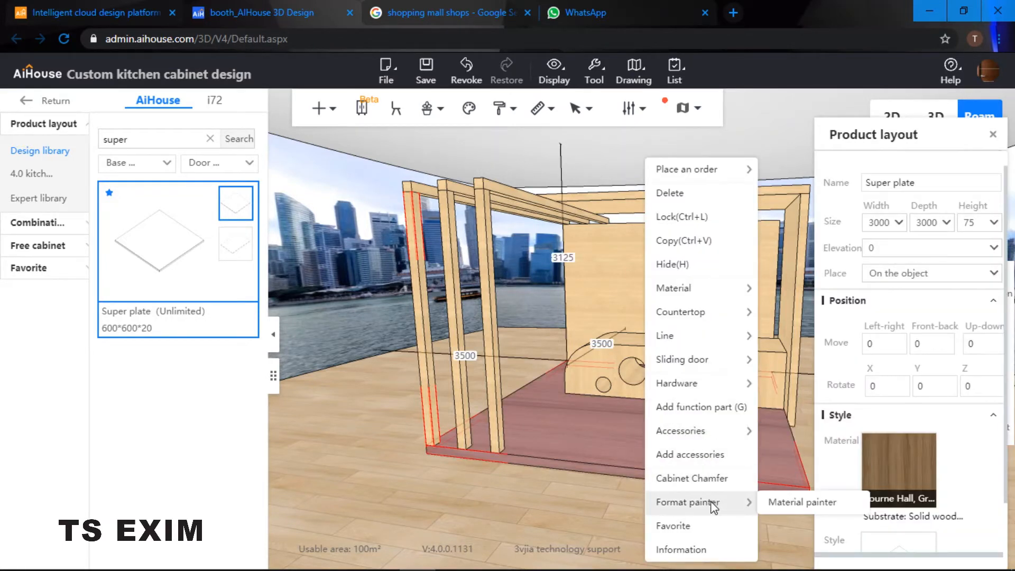
click(798, 502)
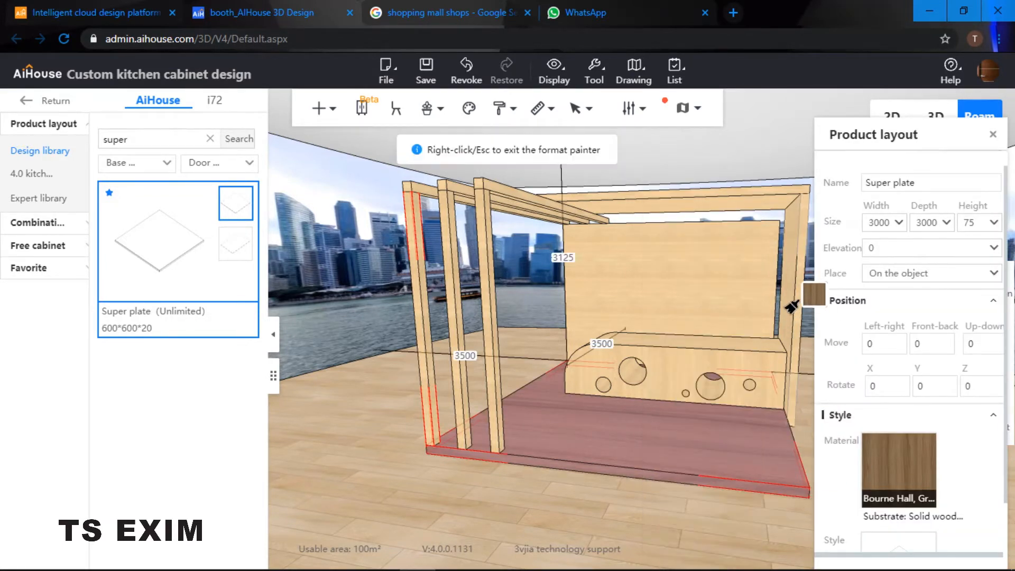
click(767, 193)
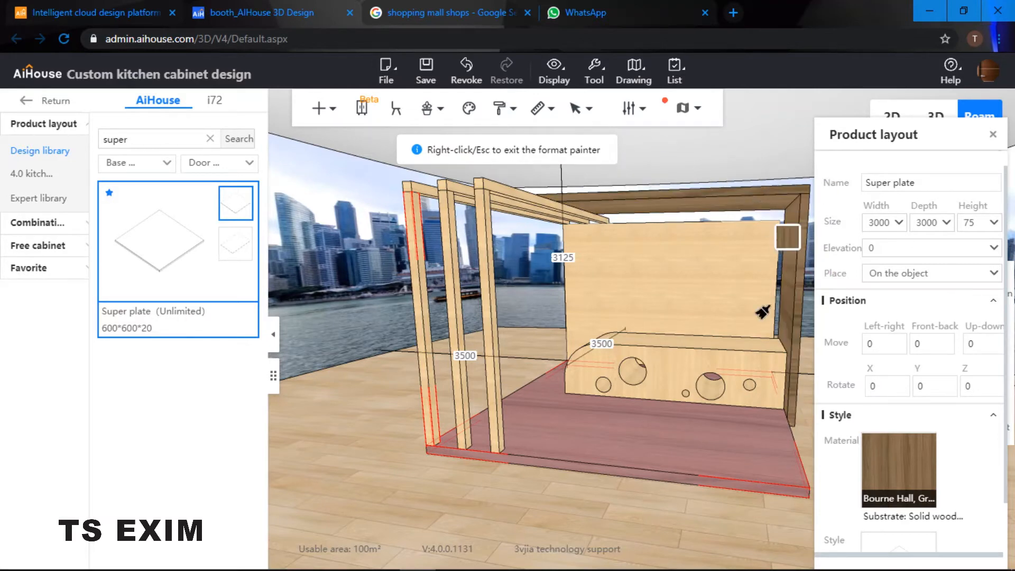
right_click(582, 510)
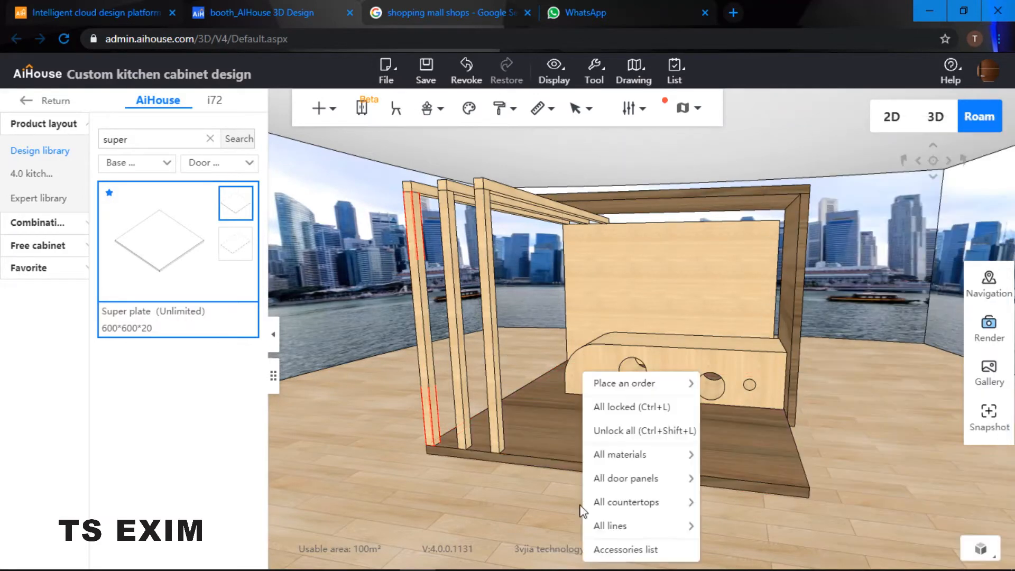
Find solid wood material 116404022 (Oak · Irvine) in the material library and apply it to the upright nearest the counter
click(490, 304)
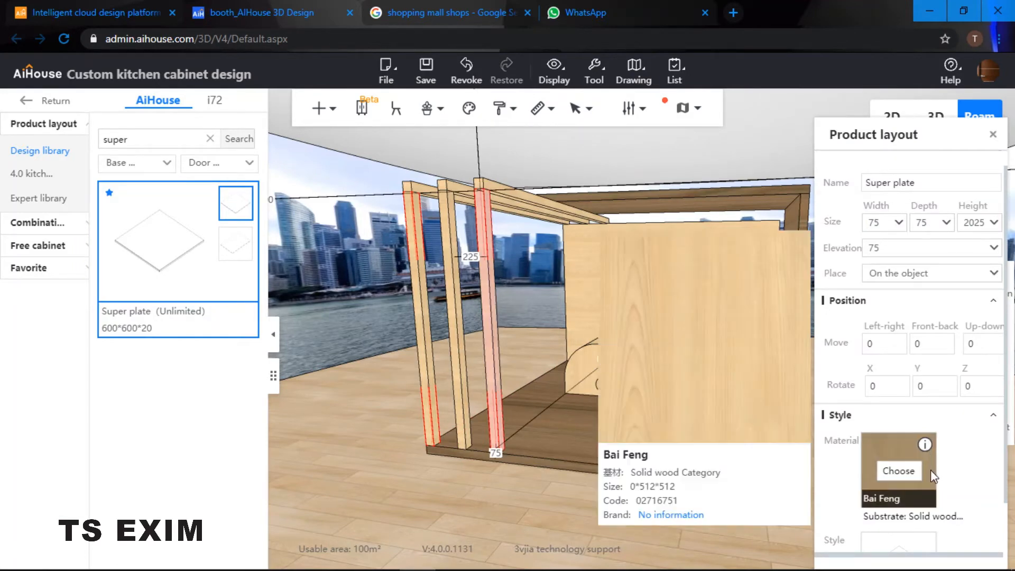
click(905, 473)
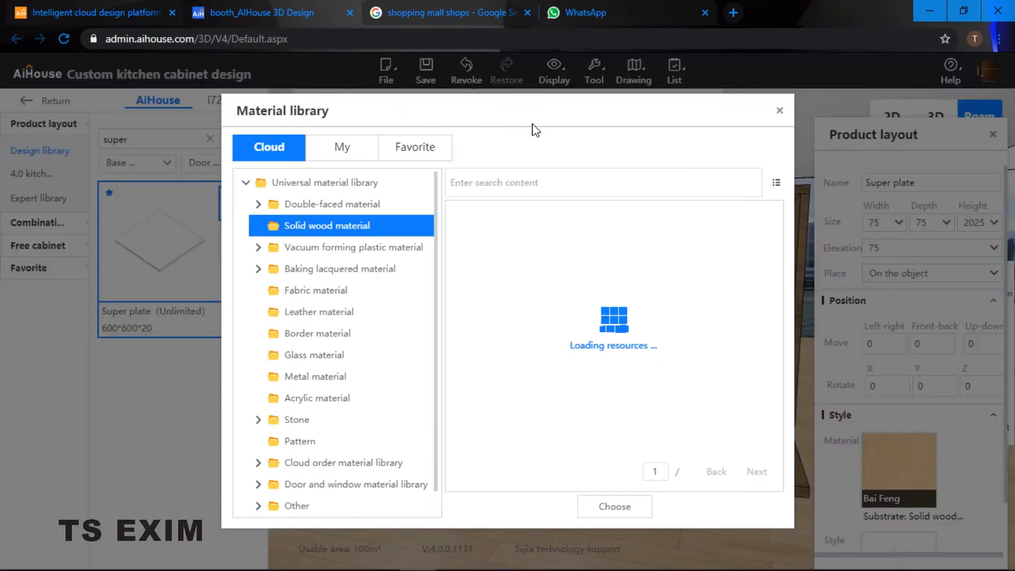
click(541, 182)
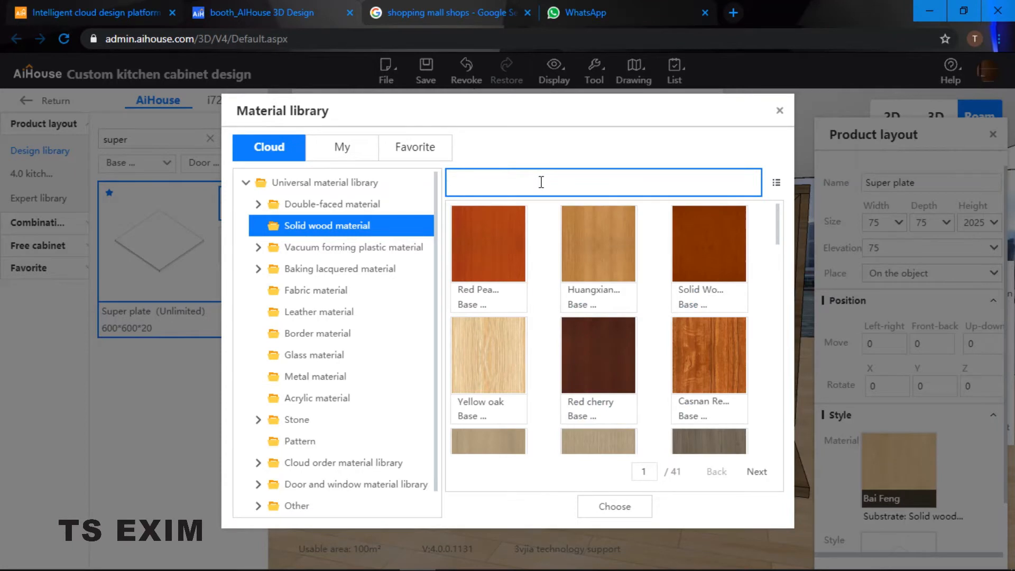
click(621, 509)
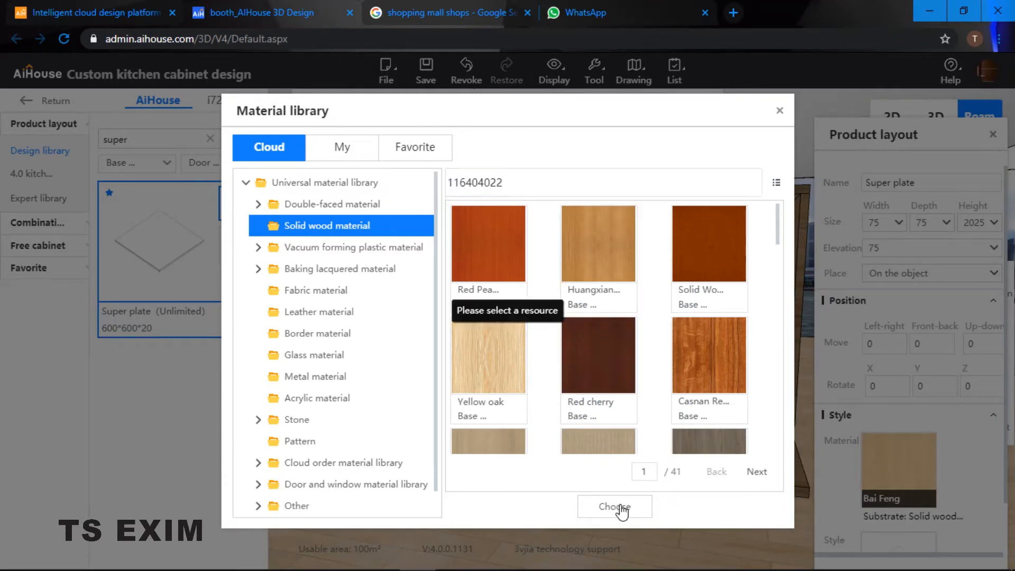
click(559, 181)
key(Return)
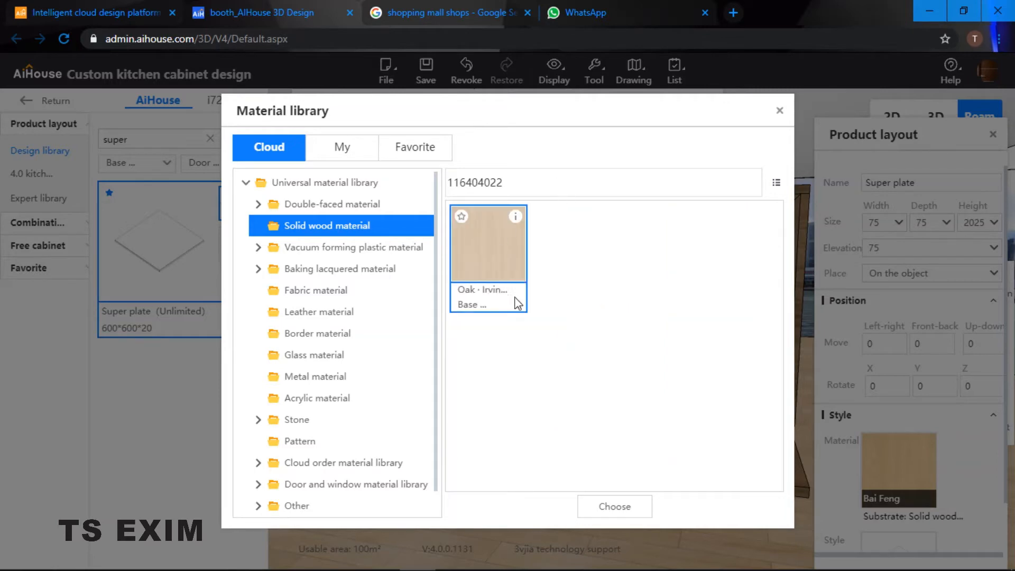
click(613, 507)
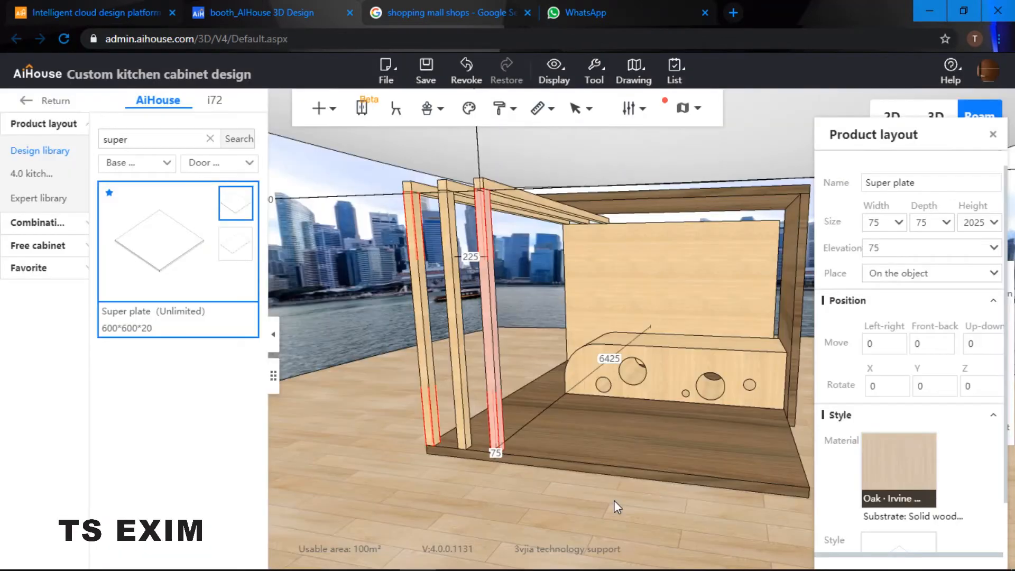
Copy the upright's Oak · Irvine material onto the other front uprights, the overhead beams and the counter with the Material painter
click(512, 334)
right_click(490, 284)
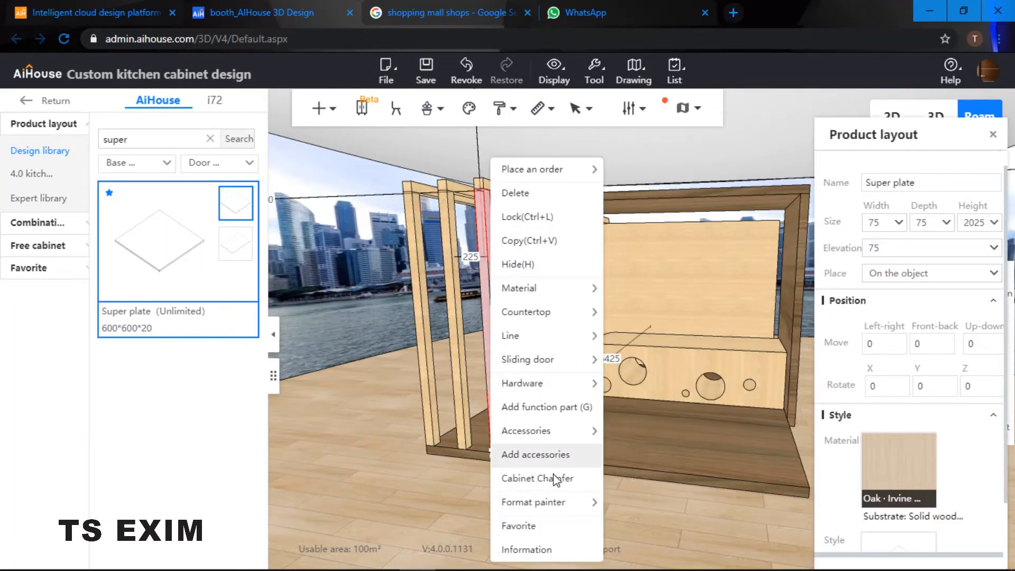
mouse_move(593, 501)
click(637, 503)
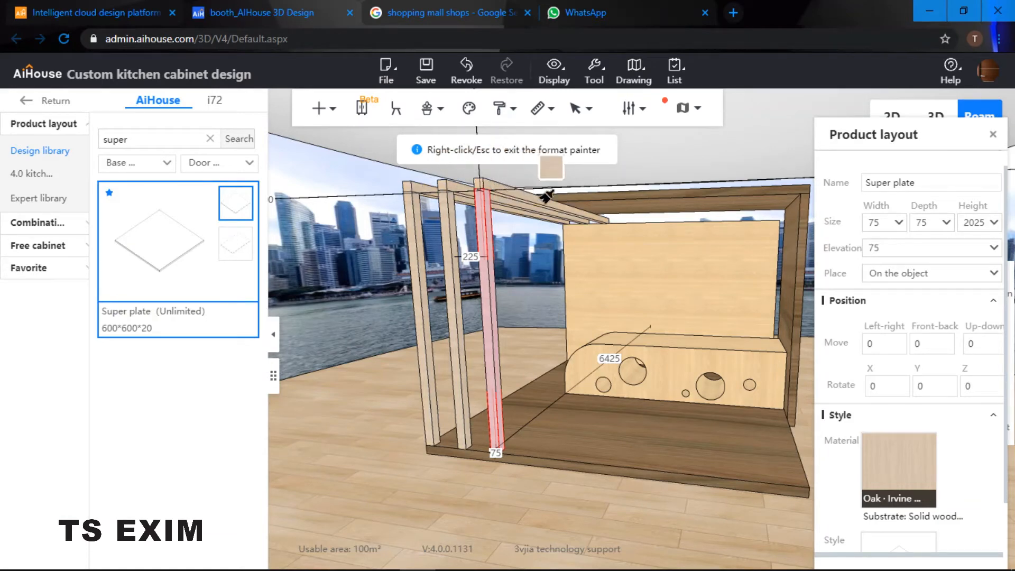
click(686, 363)
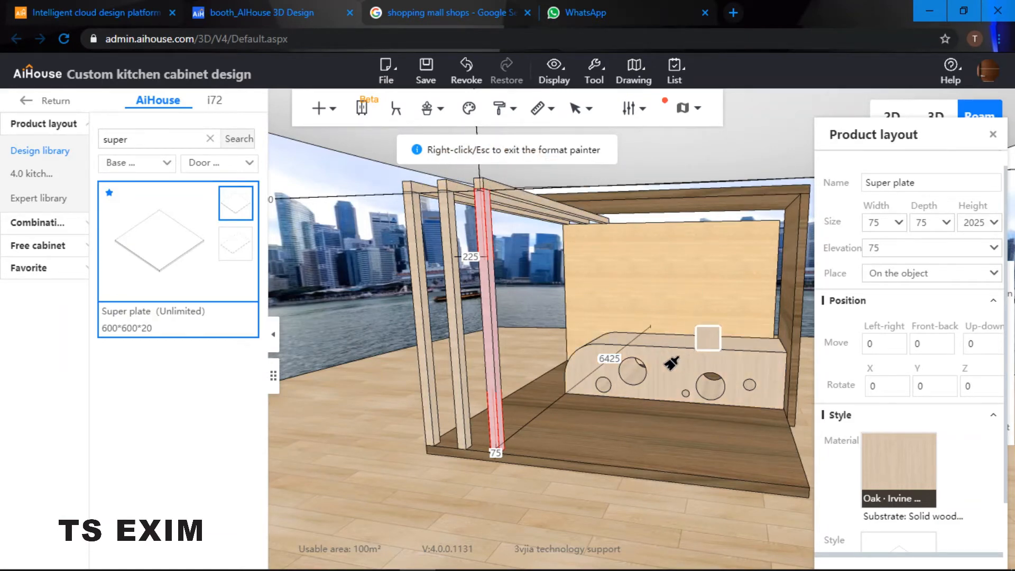
drag(584, 337, 680, 360)
right_click(742, 348)
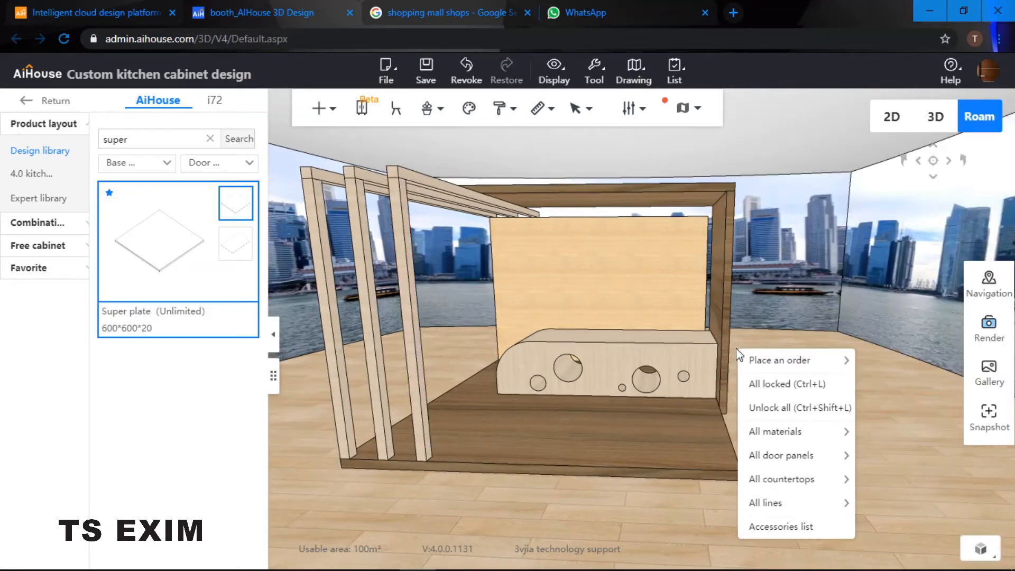
Find solid wood material 111532522 in the material library and apply it to the panel behind the counter
click(594, 280)
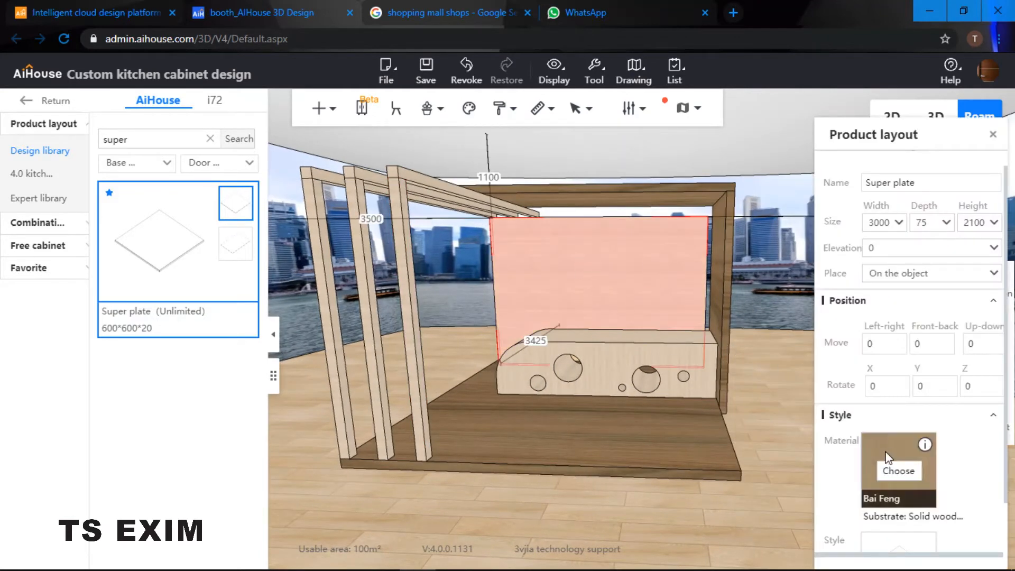
click(900, 471)
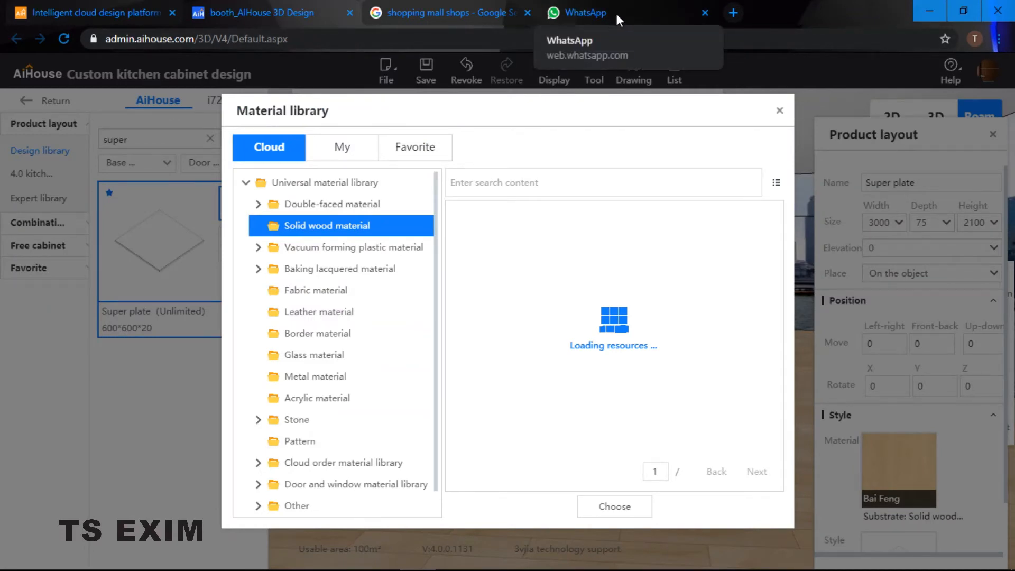
click(561, 179)
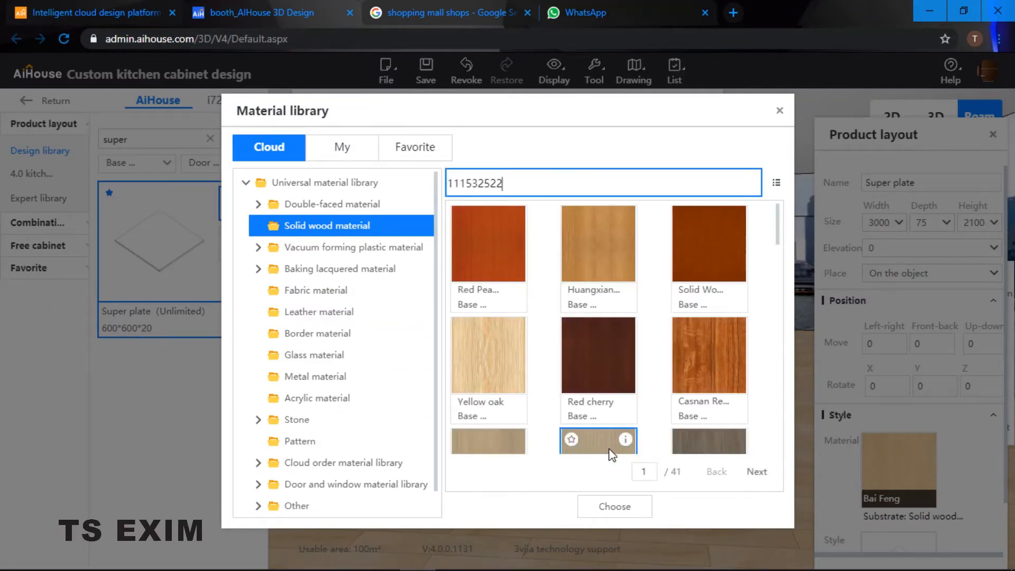
click(616, 509)
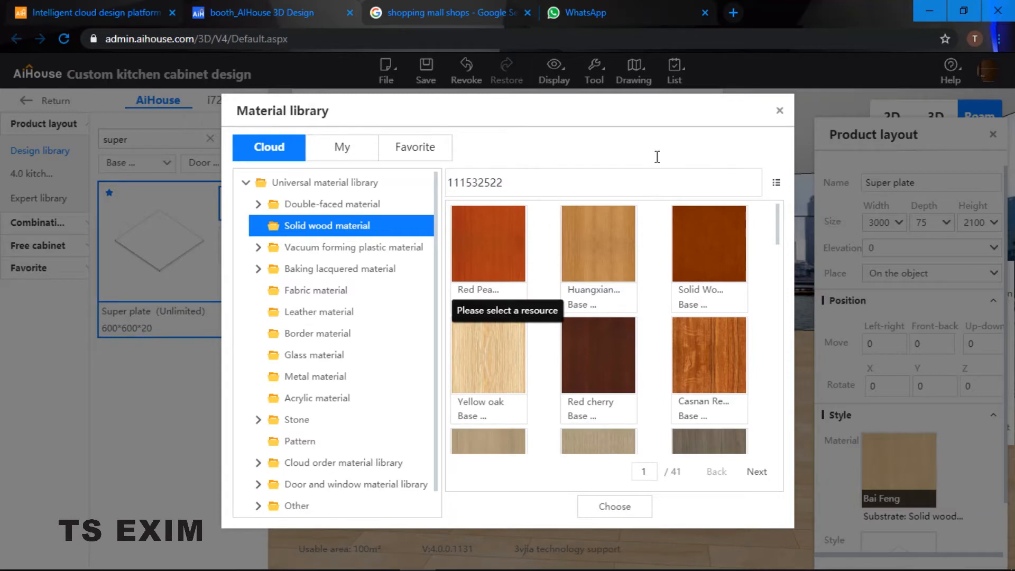
click(643, 186)
key(Return)
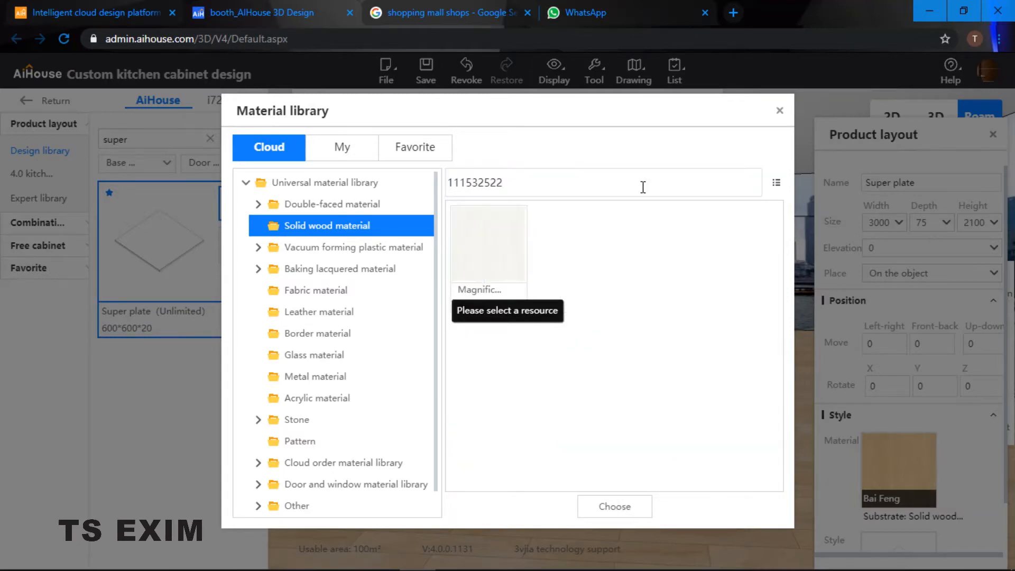
click(631, 512)
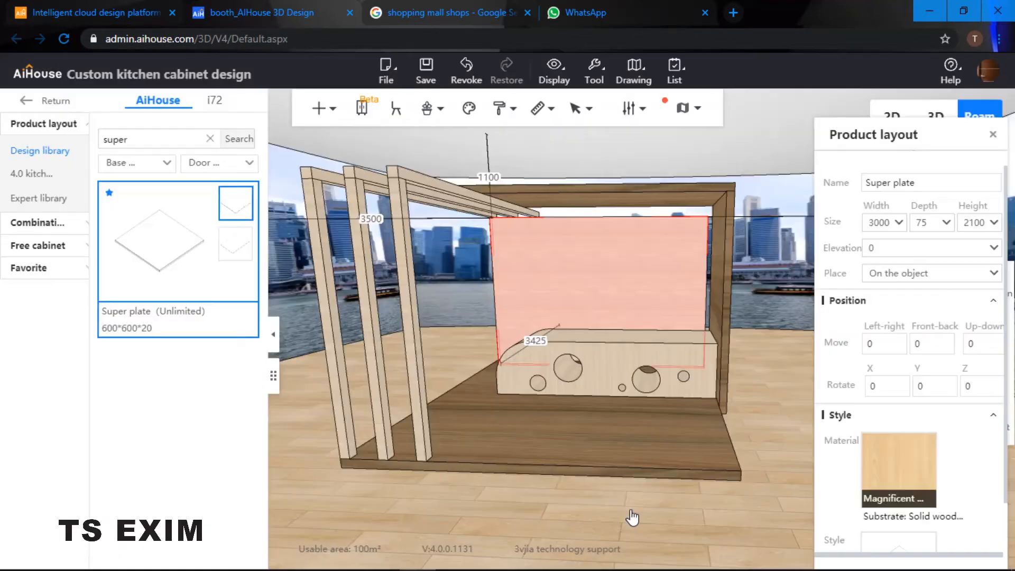
click(798, 379)
Examine the booth's new materials from the front and from the side beside the back panel
drag(799, 378, 785, 370)
scroll(787, 387, up, 5)
scroll(790, 394, down, 5)
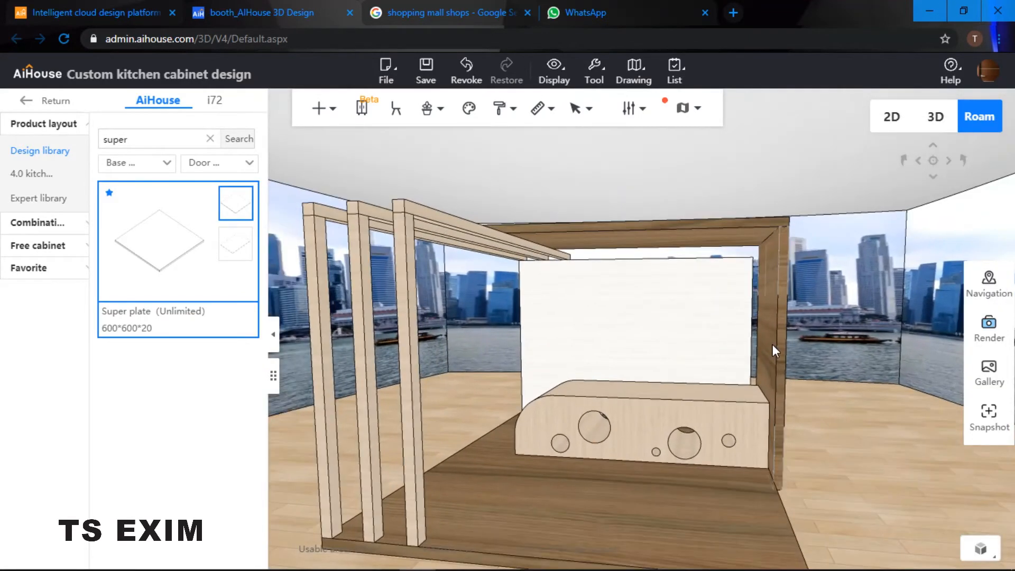
drag(772, 344, 783, 394)
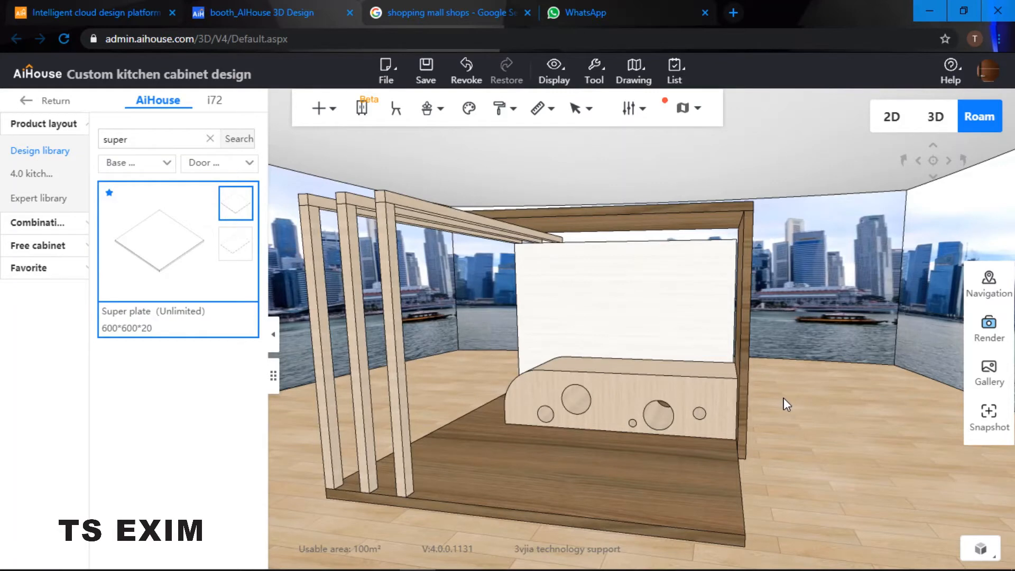
key(a)
key(a)
drag(715, 362, 827, 372)
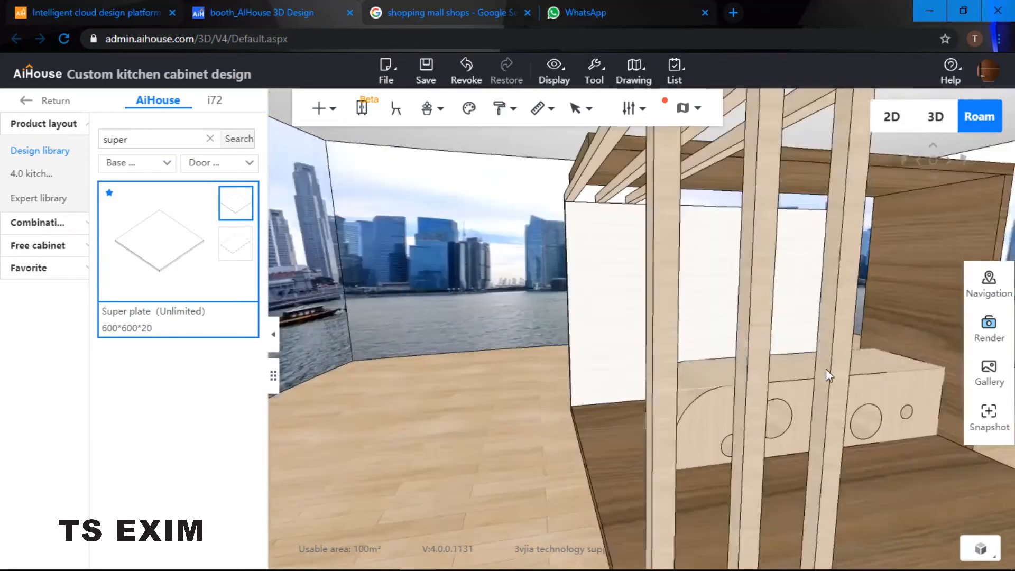
key(w)
key(w)
key(a)
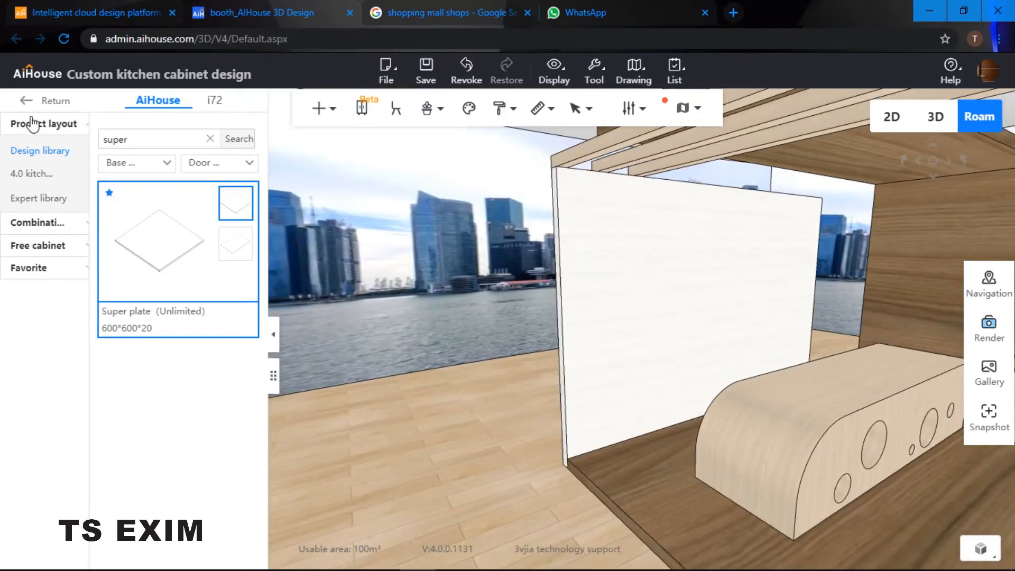
Leave the custom kitchen cabinet design and open the favorite product models
click(31, 108)
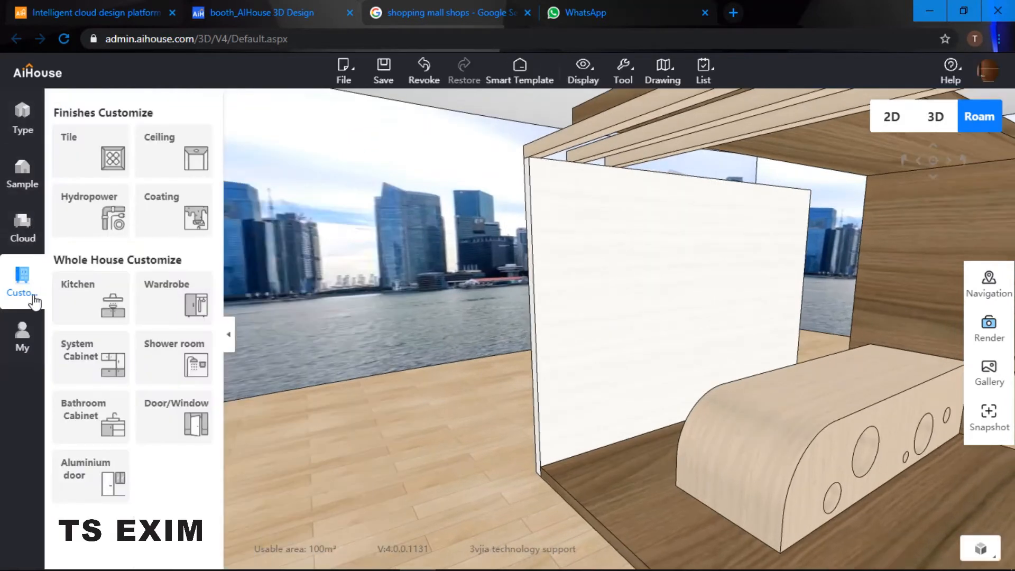
click(23, 329)
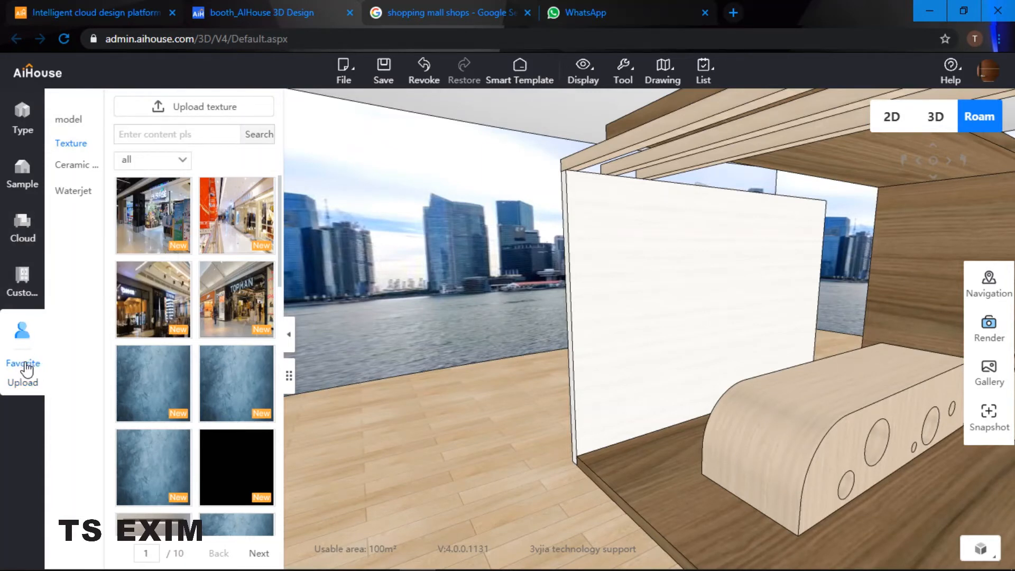
click(25, 365)
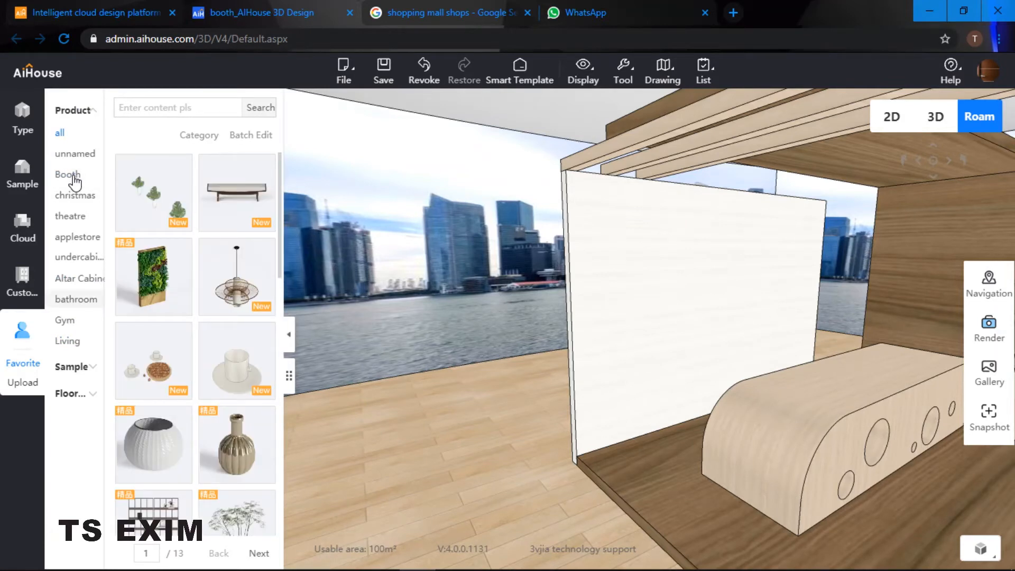
click(74, 182)
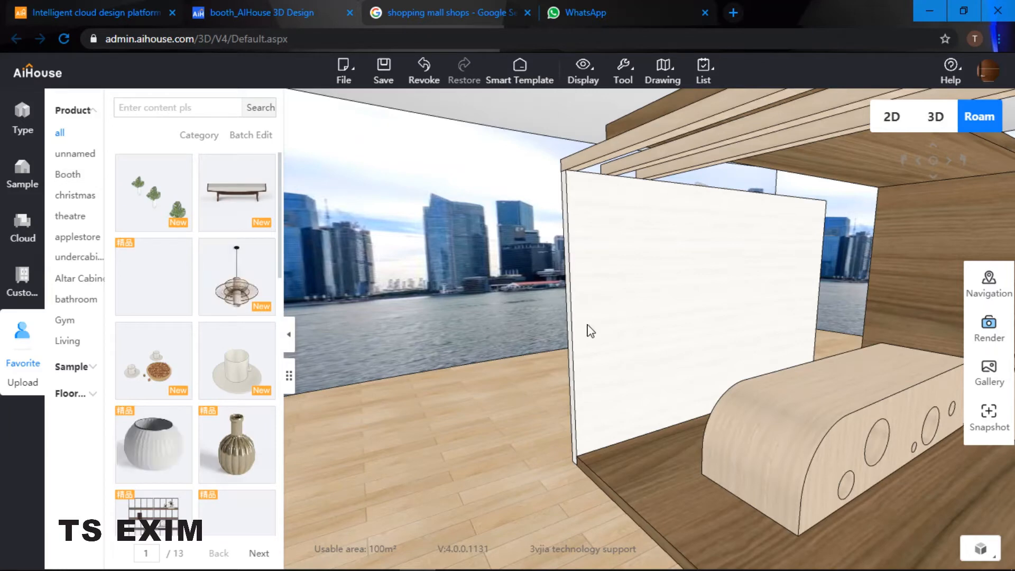
drag(544, 325, 605, 323)
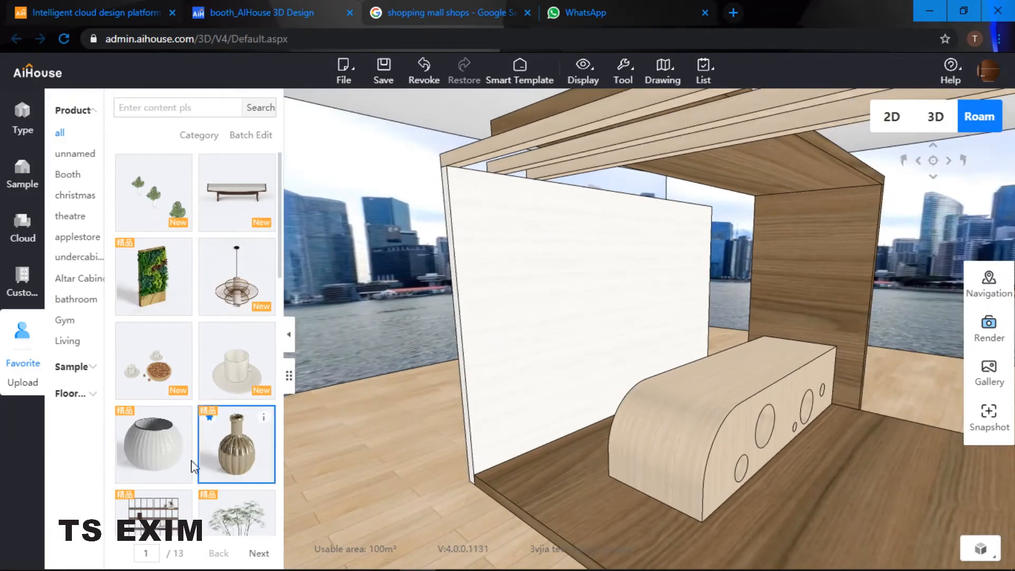
Place the favorite open shelving unit with decorations in front of the white back panel
click(159, 513)
click(549, 466)
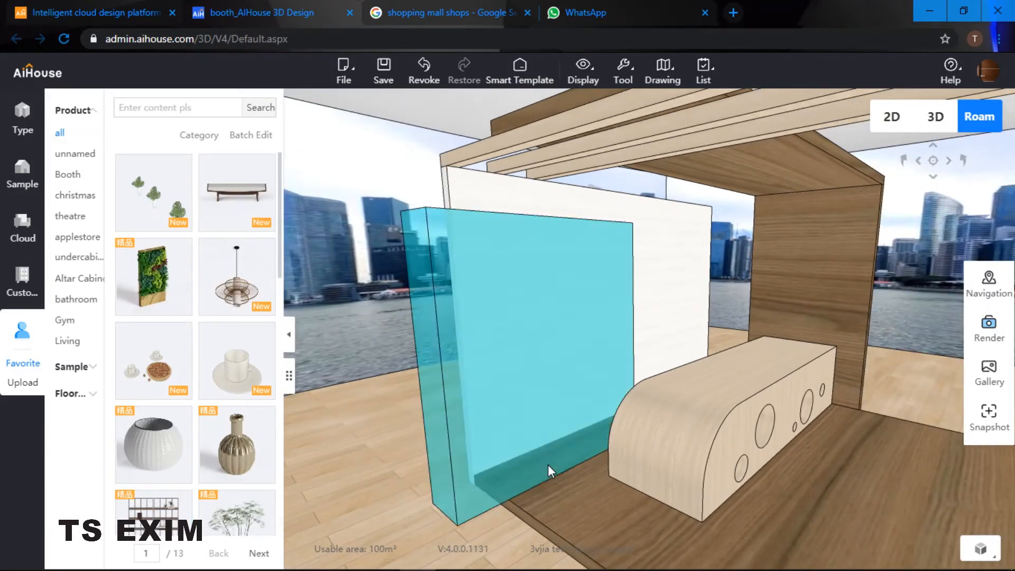
key(a)
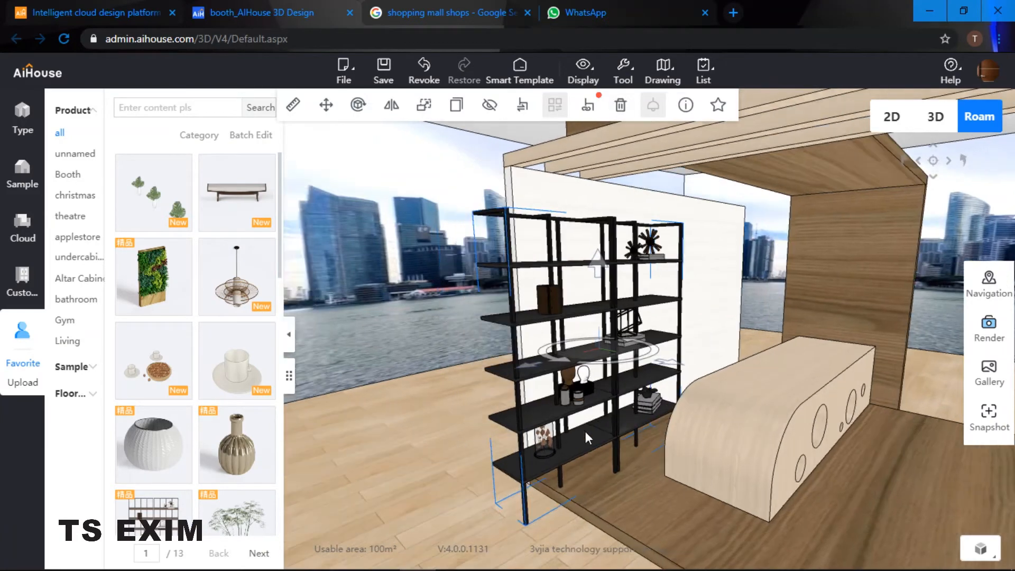
click(537, 363)
key(a)
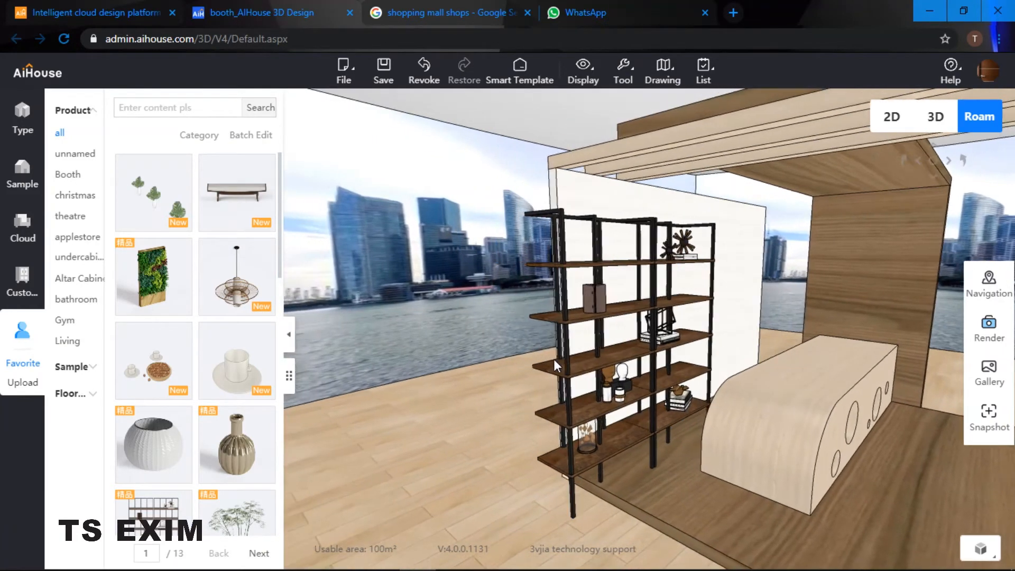
drag(553, 359, 680, 382)
Move the shelving unit onto the booth's platform, close to the front of the white back panel
click(652, 388)
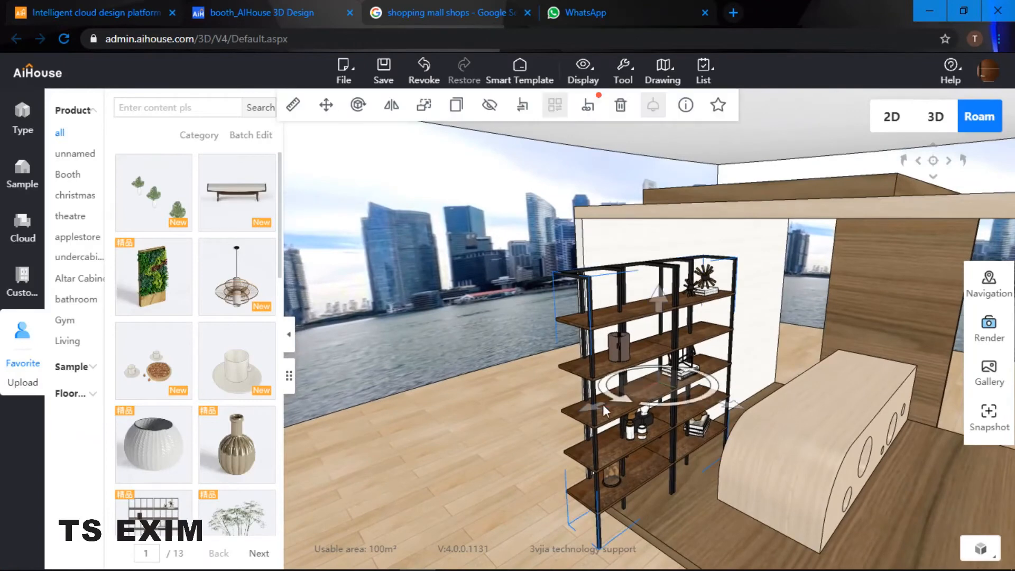
drag(591, 408, 640, 380)
key(a)
key(e)
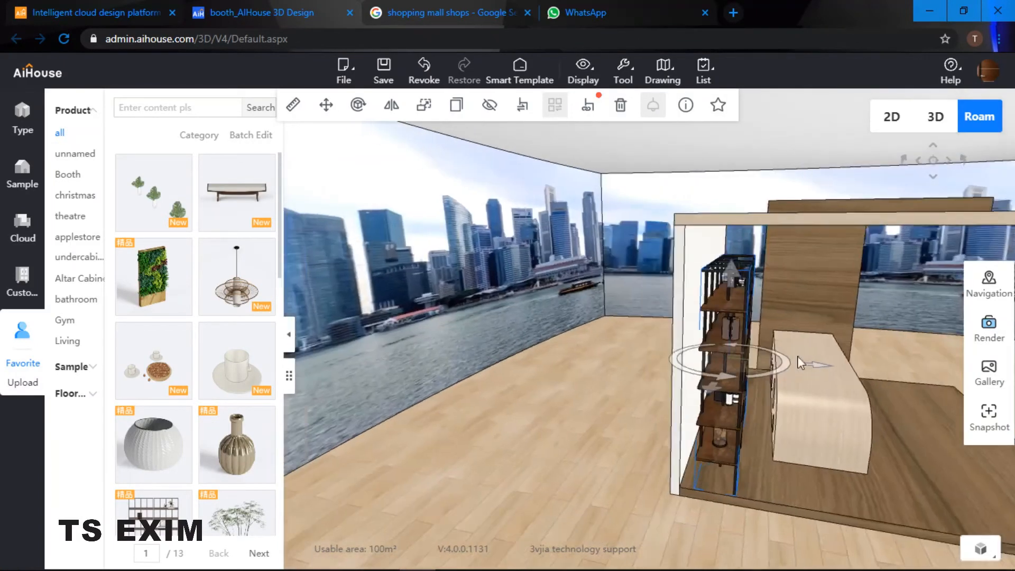
drag(826, 365, 814, 367)
drag(556, 367, 551, 411)
click(550, 411)
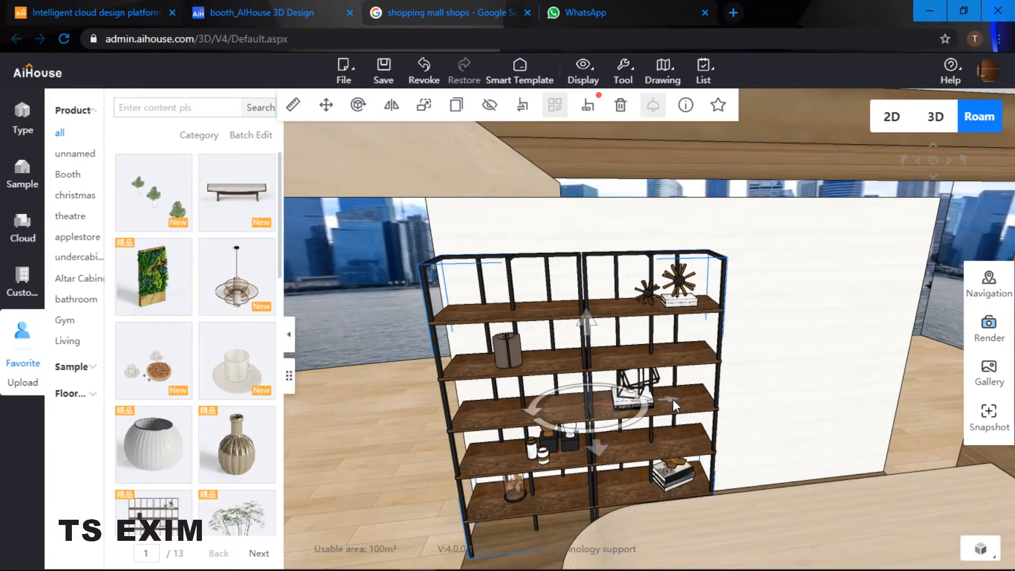
click(385, 407)
Place the favorite set of cups and snack plate on the counter near the side wall, then adjust its position and rotation
drag(385, 407, 551, 341)
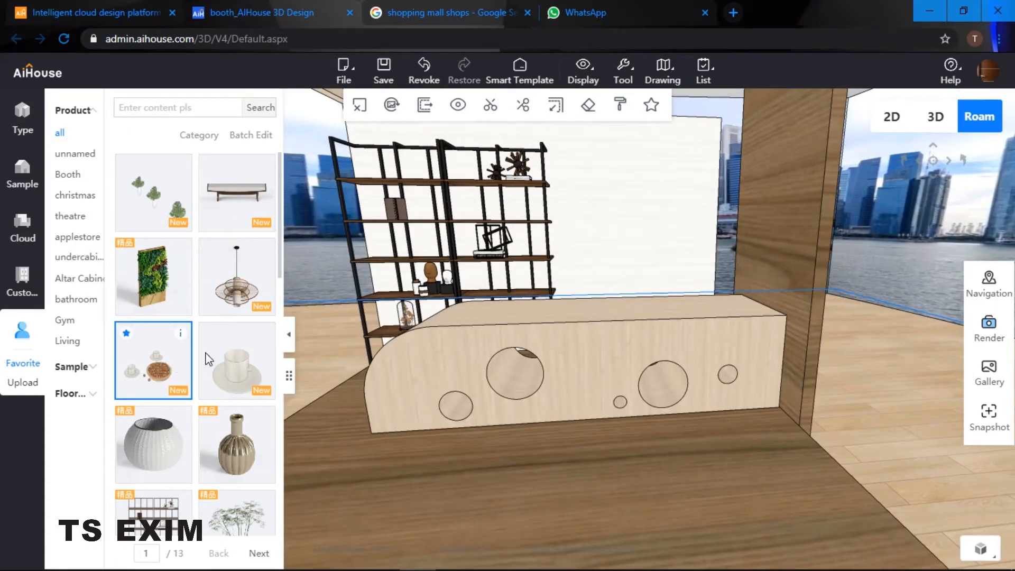
drag(231, 355, 690, 303)
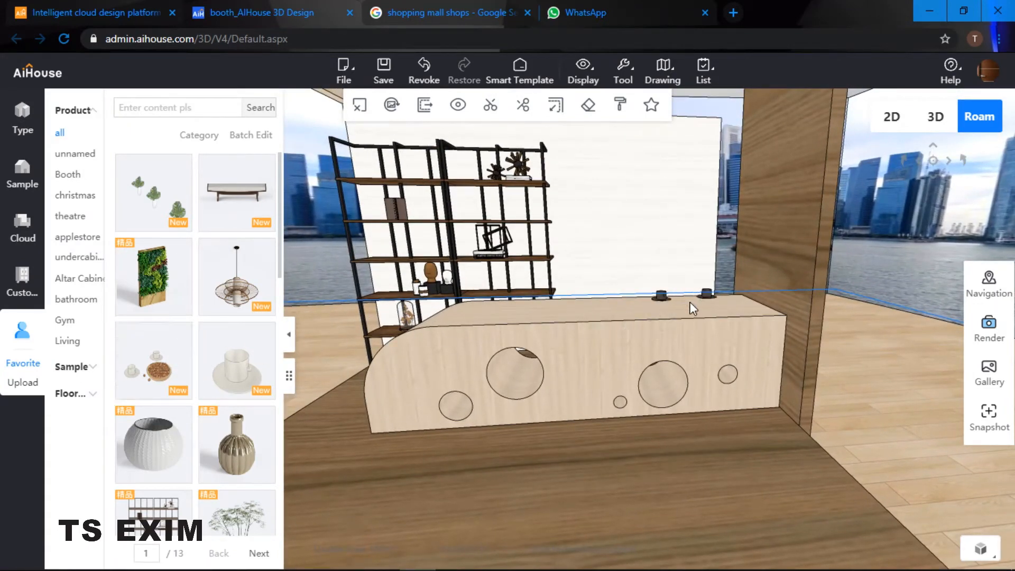
right_drag(695, 307, 692, 502)
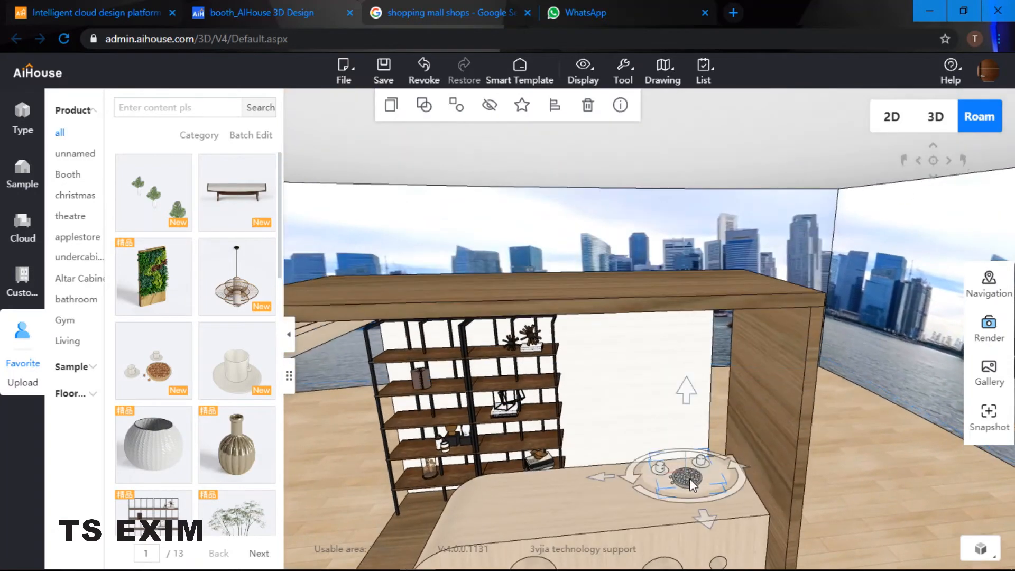
drag(705, 519, 708, 526)
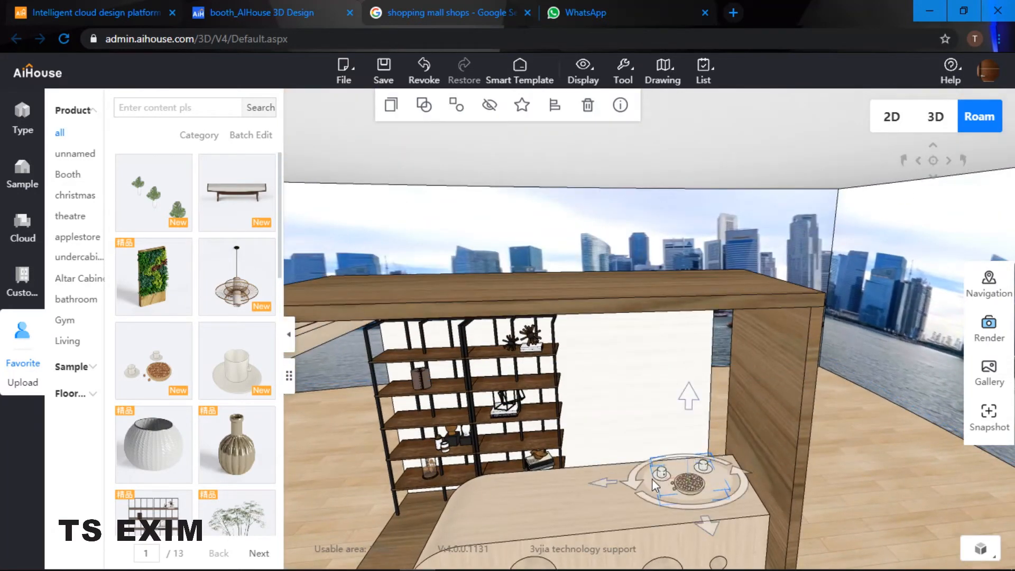
drag(629, 485, 706, 498)
click(676, 380)
Place the round white vase and the ribbed bottle vase side by side on the counter's rounded end
key(a)
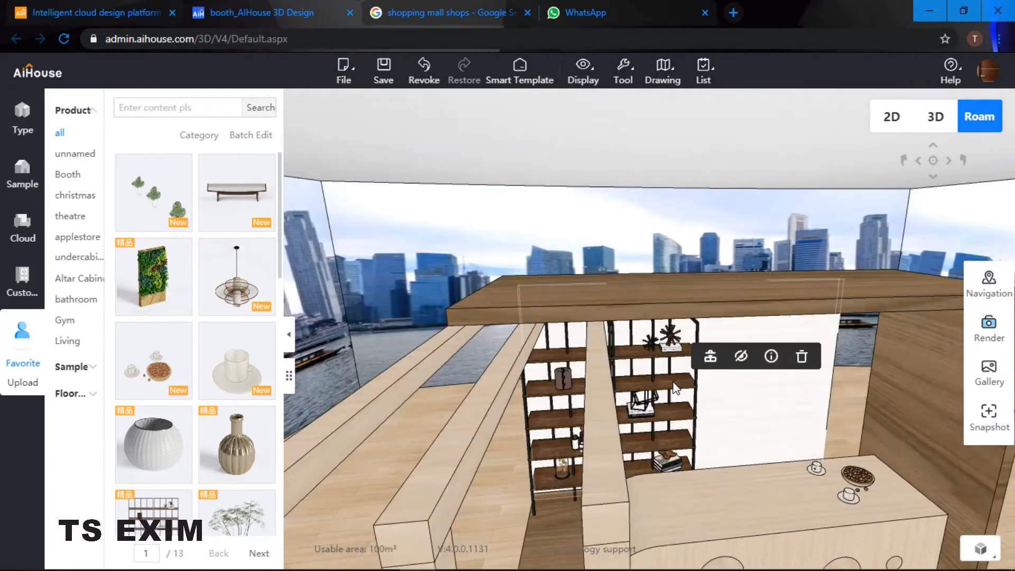
key(d)
drag(621, 486, 658, 468)
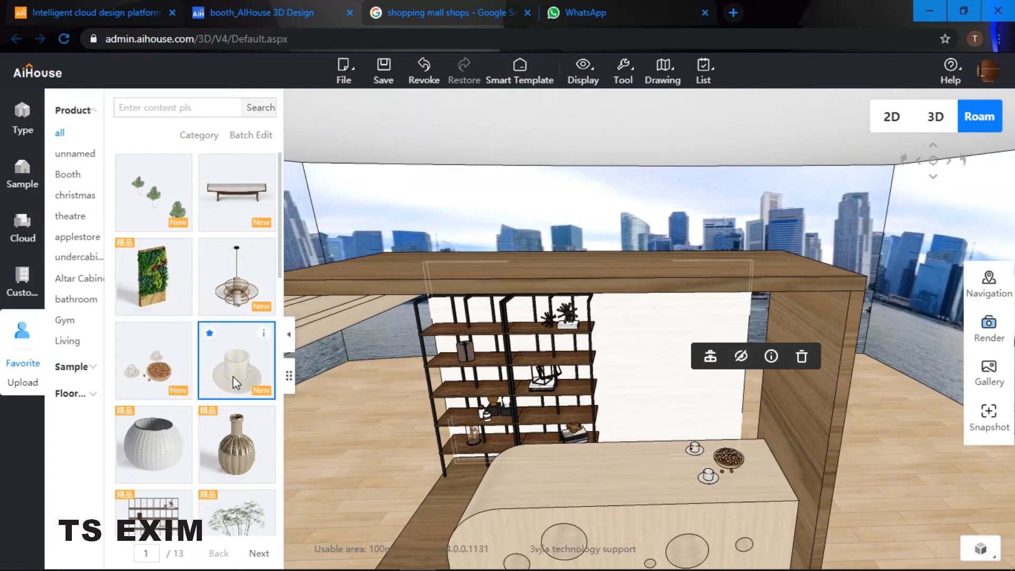
drag(154, 448, 586, 468)
drag(237, 446, 568, 460)
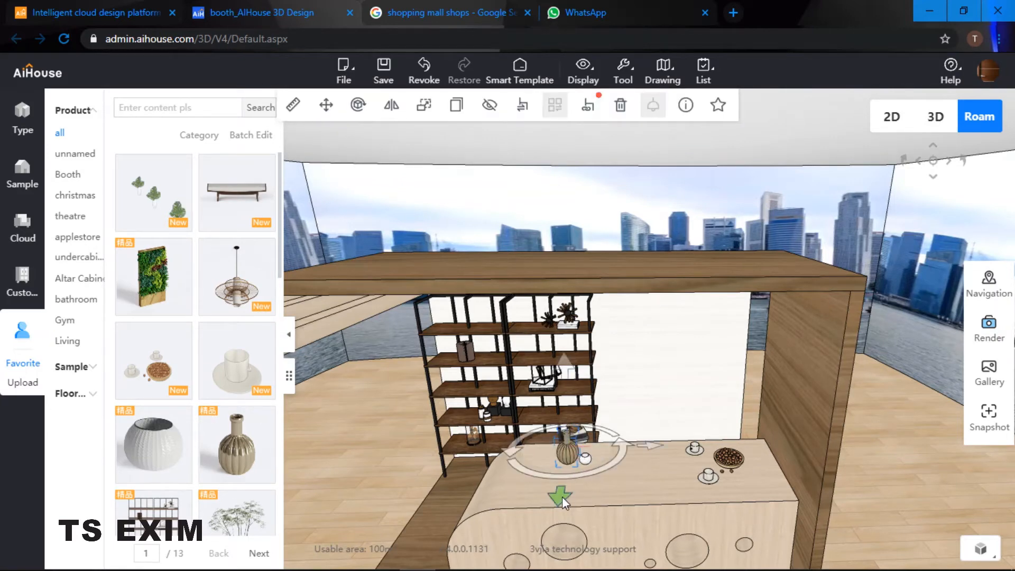
drag(561, 508, 560, 509)
click(642, 413)
key(e)
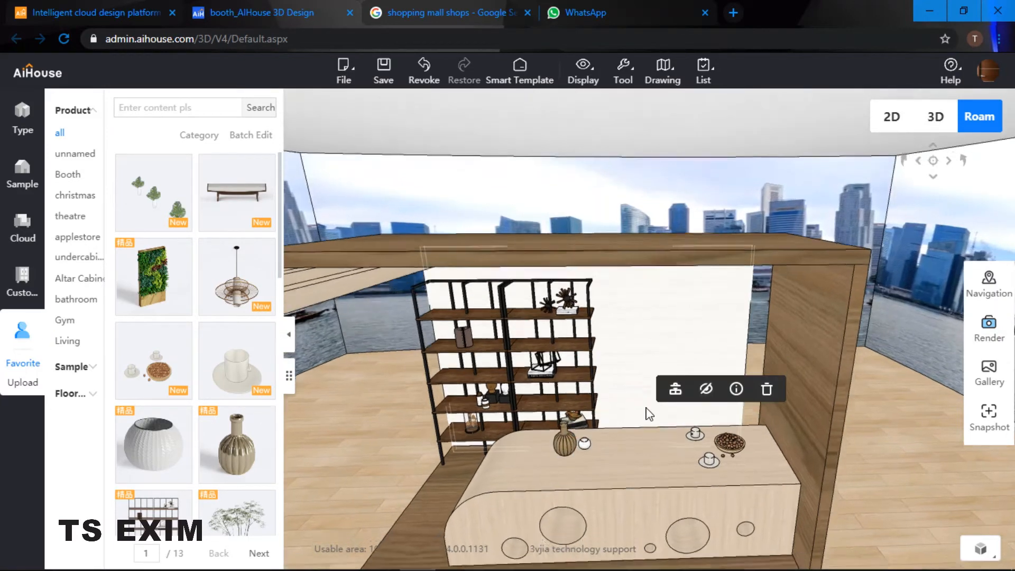
key(e)
drag(619, 347, 608, 385)
scroll(605, 403, down, 3)
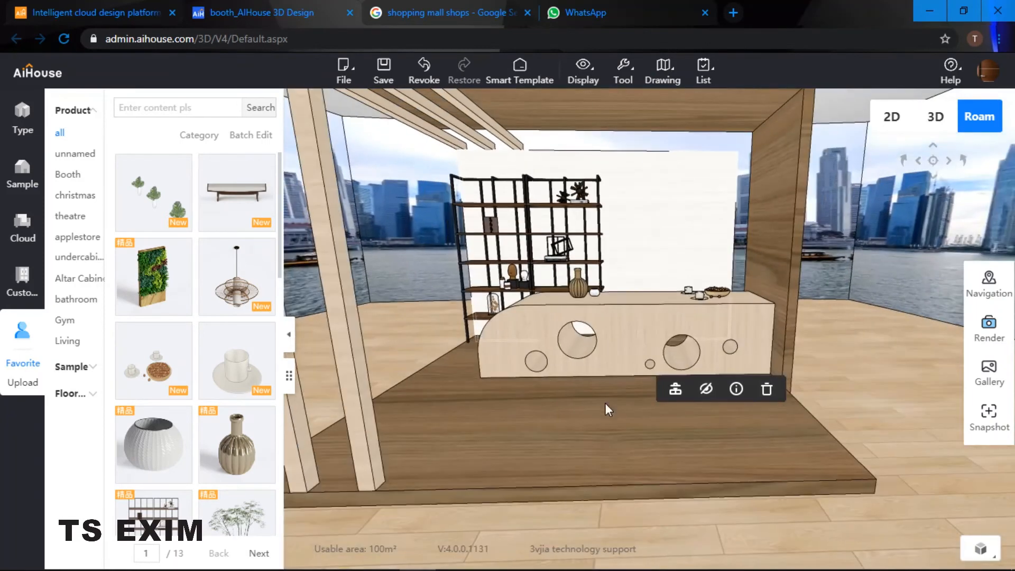
key(e)
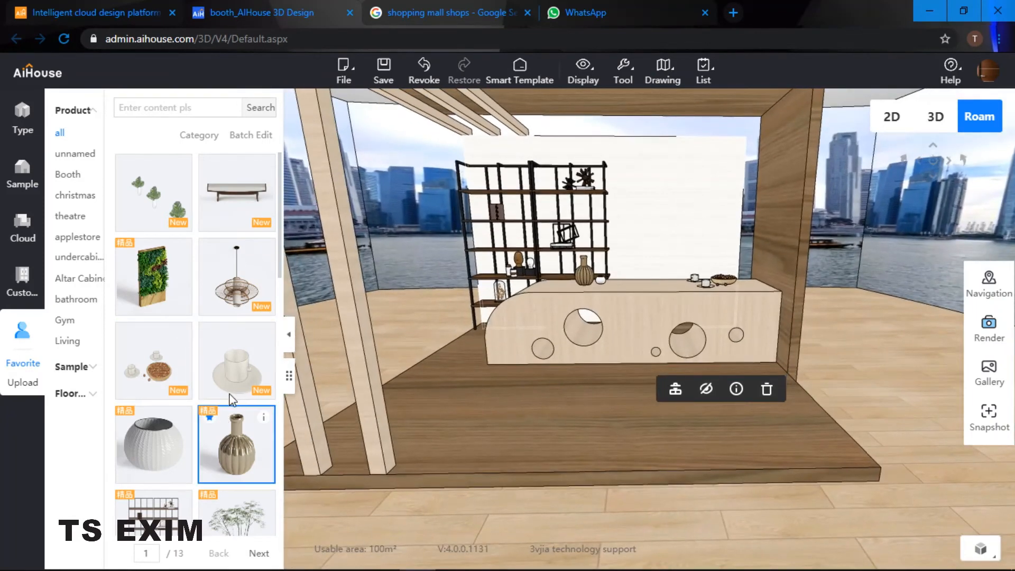
Place the favorite upholstered wooden bench on the platform in front of the counter
drag(239, 210, 620, 390)
click(655, 378)
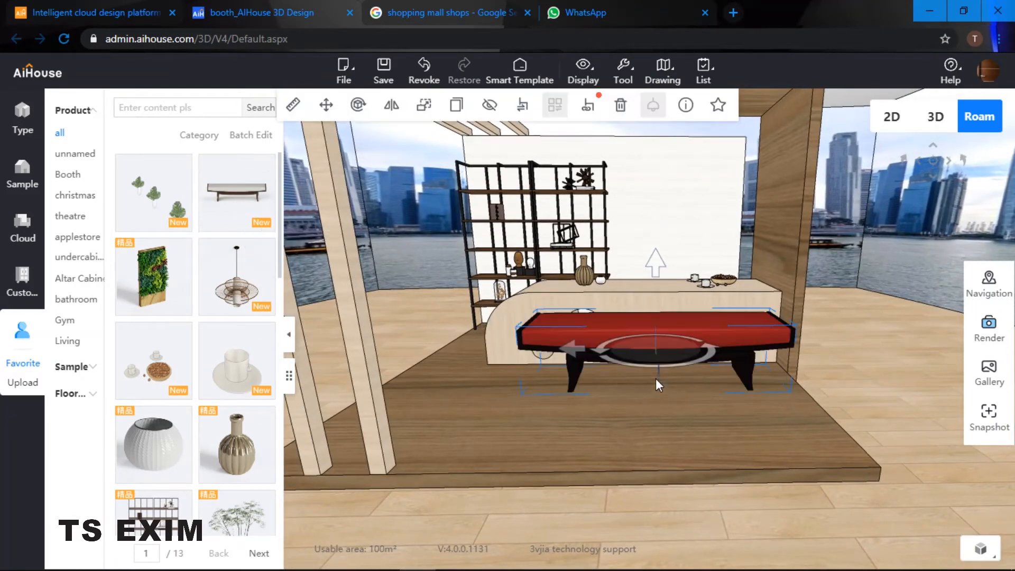
click(854, 367)
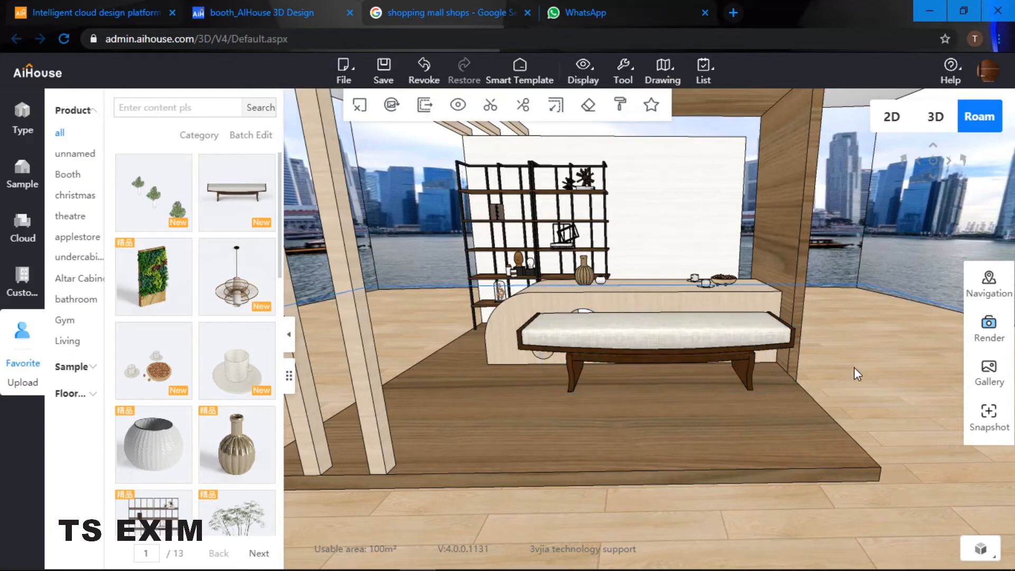
Scale the bench down proportionally to about 1555 mm long
key(d)
click(608, 335)
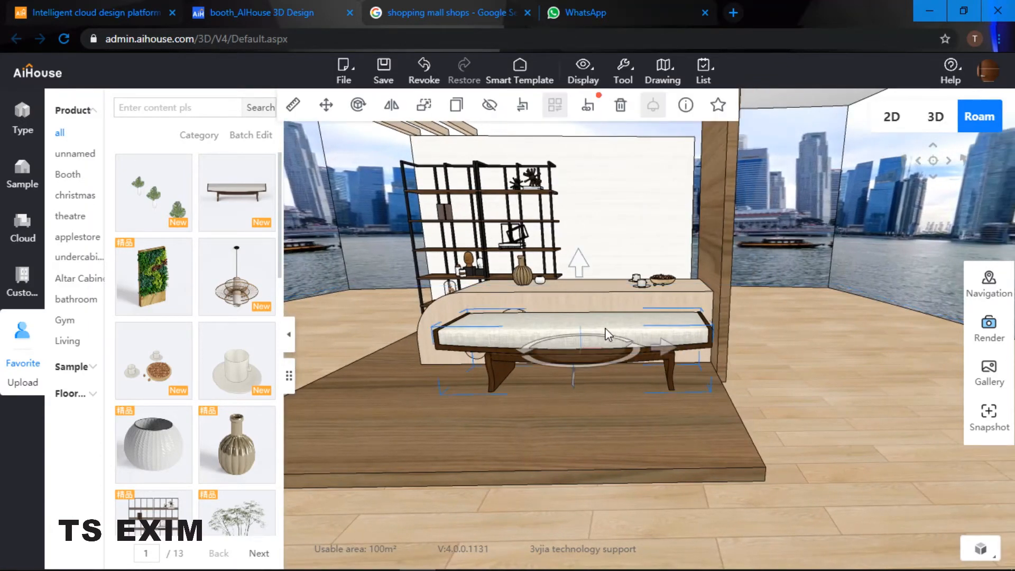
key(space)
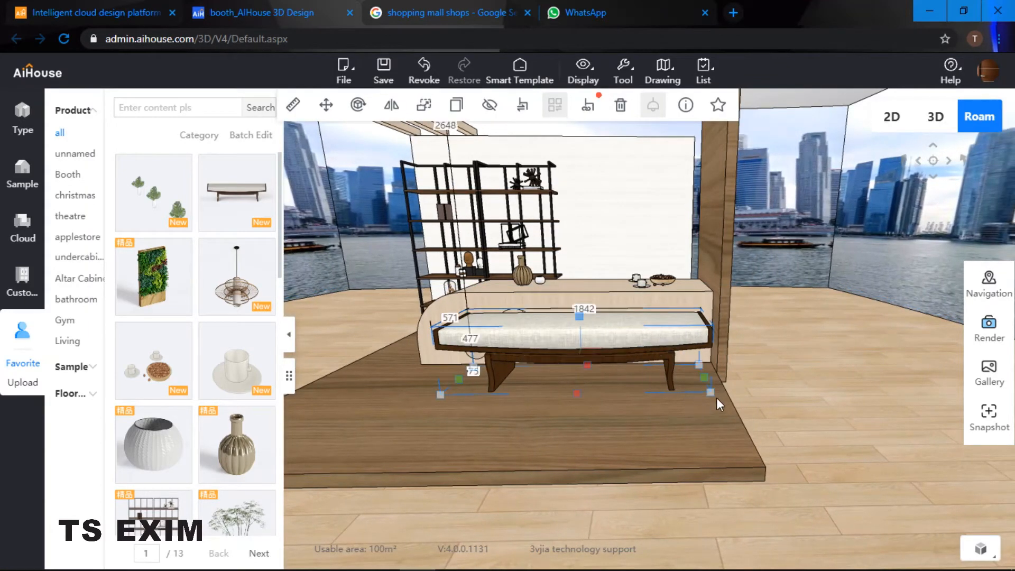
drag(711, 394, 669, 380)
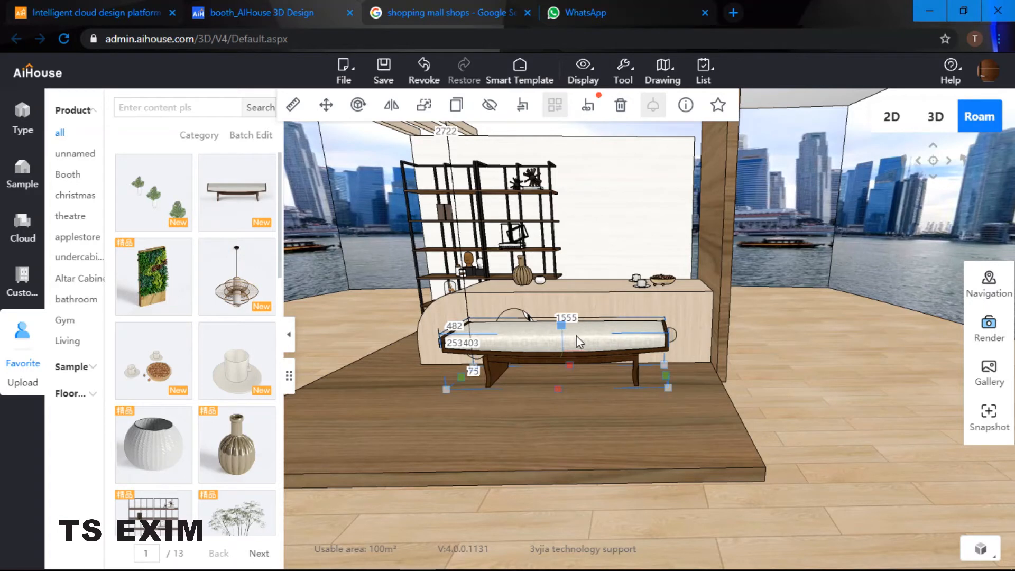
click(805, 344)
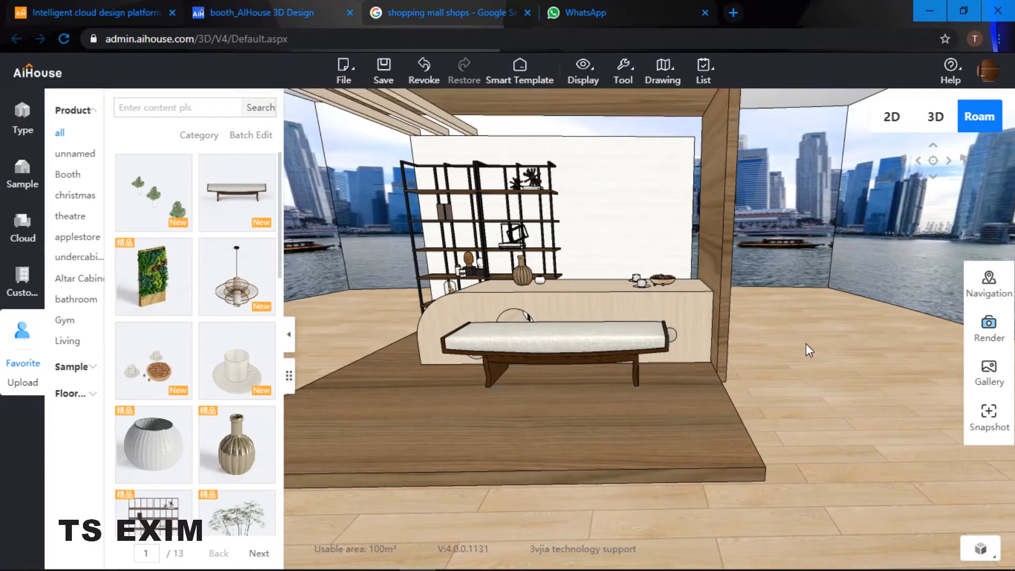
Move the bench along the front of the counter, closer to the wooden side wall
click(635, 347)
drag(652, 351, 674, 358)
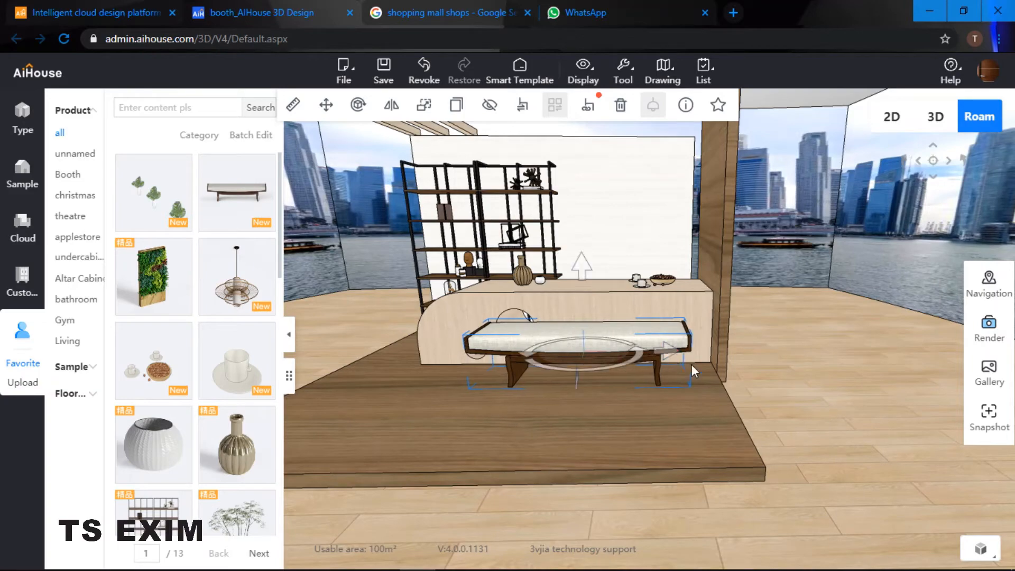
drag(781, 364, 826, 433)
click(763, 364)
Place the favorite set of three leaf vases on the platform and rotate it to line up along the front edge
drag(867, 339, 670, 301)
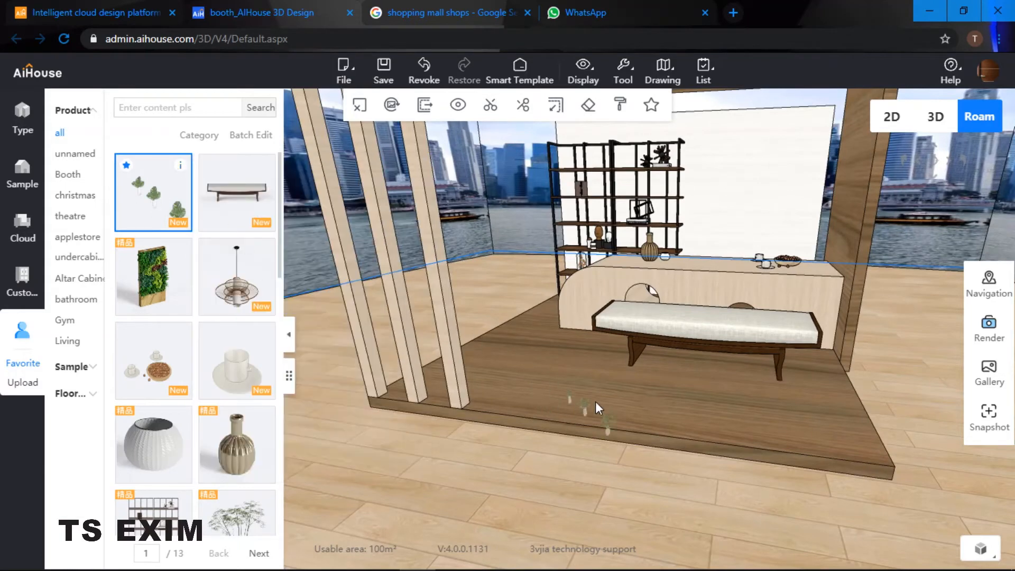
click(670, 429)
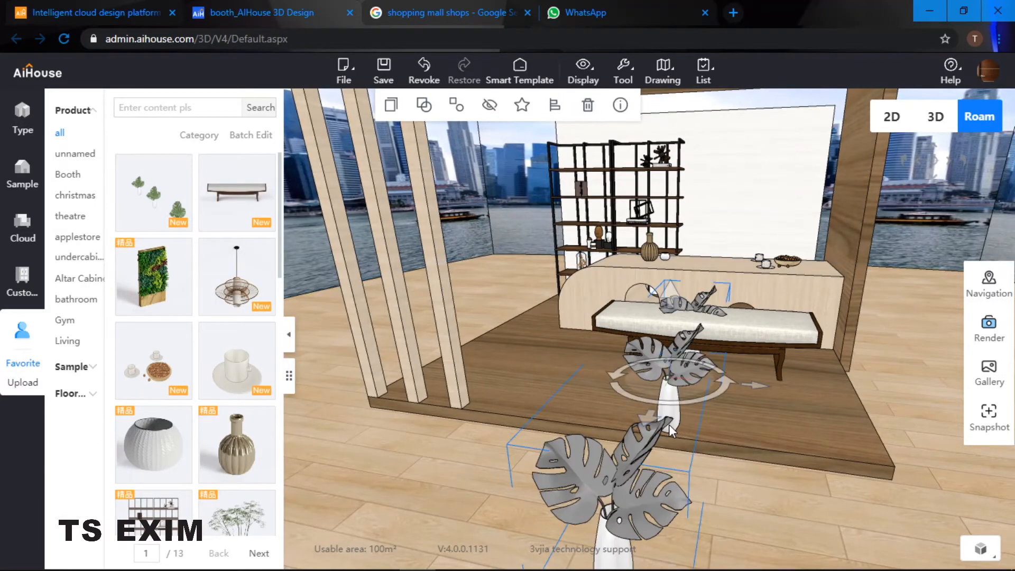
drag(614, 386, 681, 388)
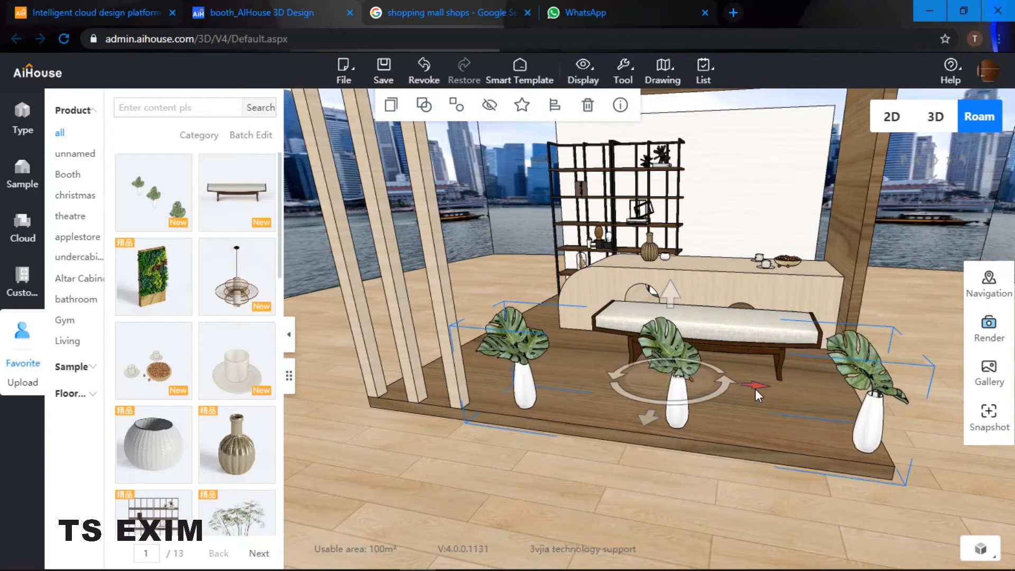
Shift the row of leaf vases along the platform's front edge so it sits between the posts and the side wall
drag(755, 388, 721, 391)
scroll(739, 483, down, 4)
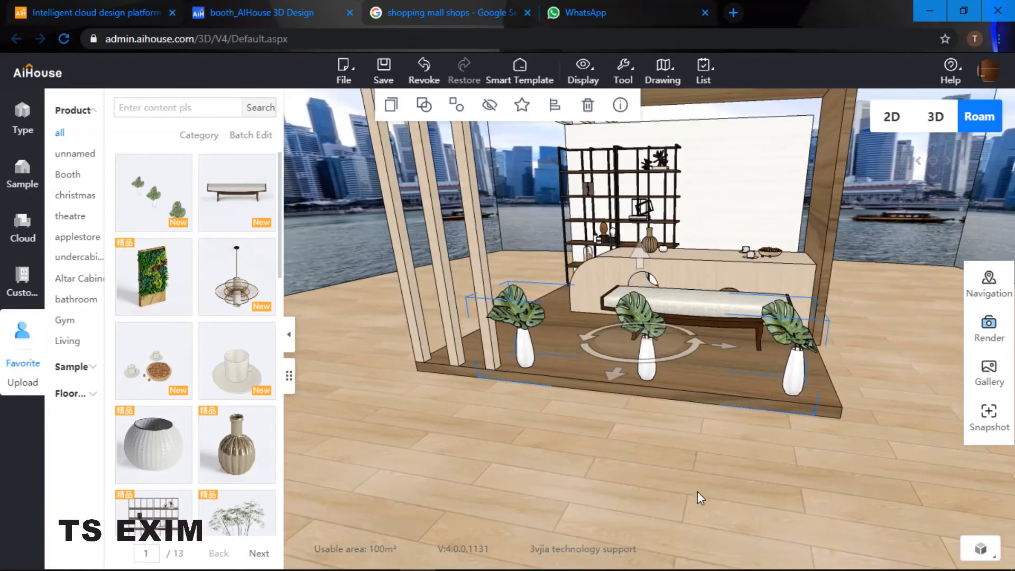
drag(697, 492, 555, 342)
click(551, 357)
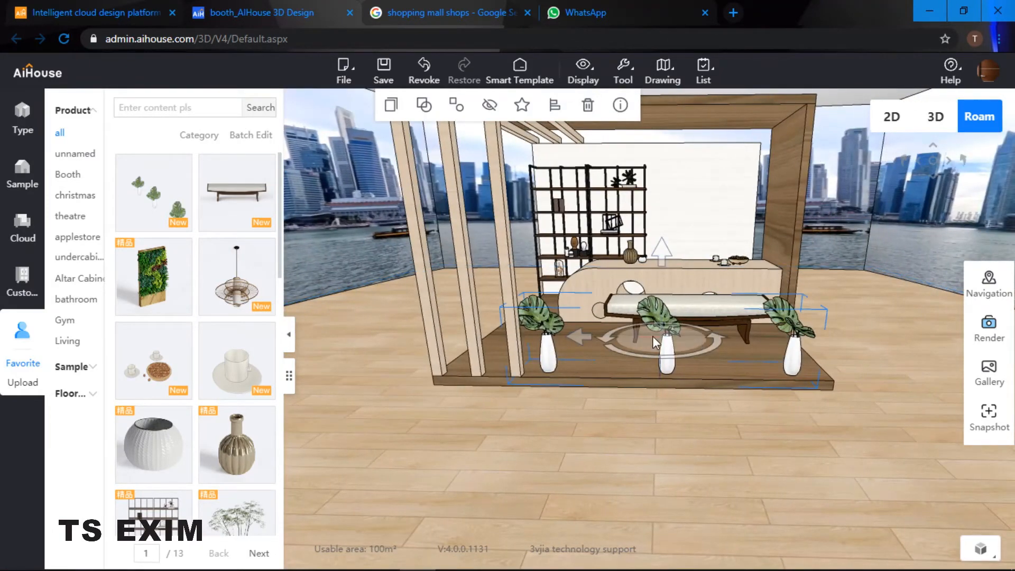
drag(588, 343, 592, 344)
Place the favorite vertical plant wall against the outer face of the wooden side wall, undoing the first placement
drag(667, 370, 538, 340)
click(668, 411)
key(d)
drag(668, 414, 583, 429)
key(w)
key(s)
drag(668, 427, 645, 372)
key(d)
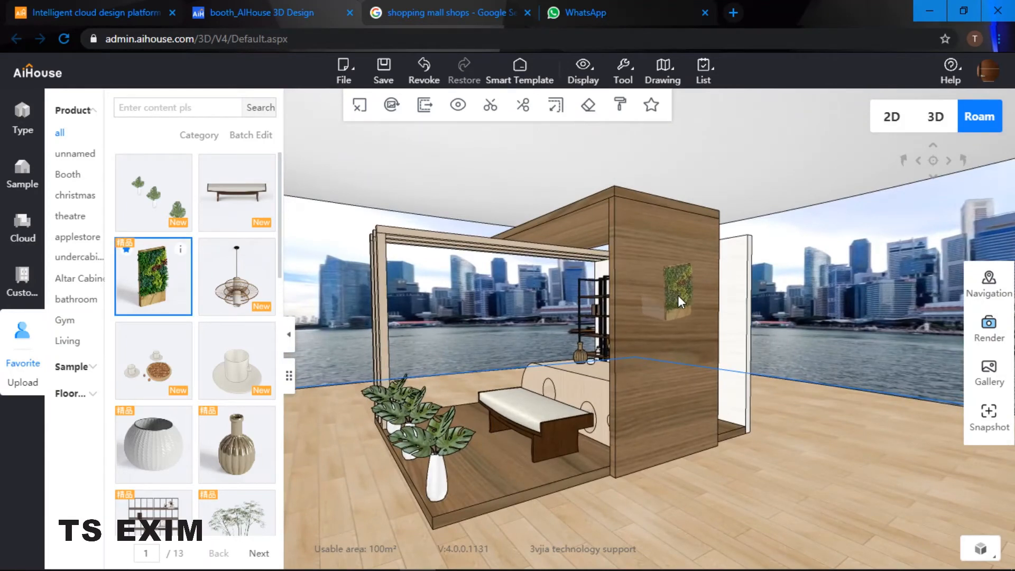
click(675, 319)
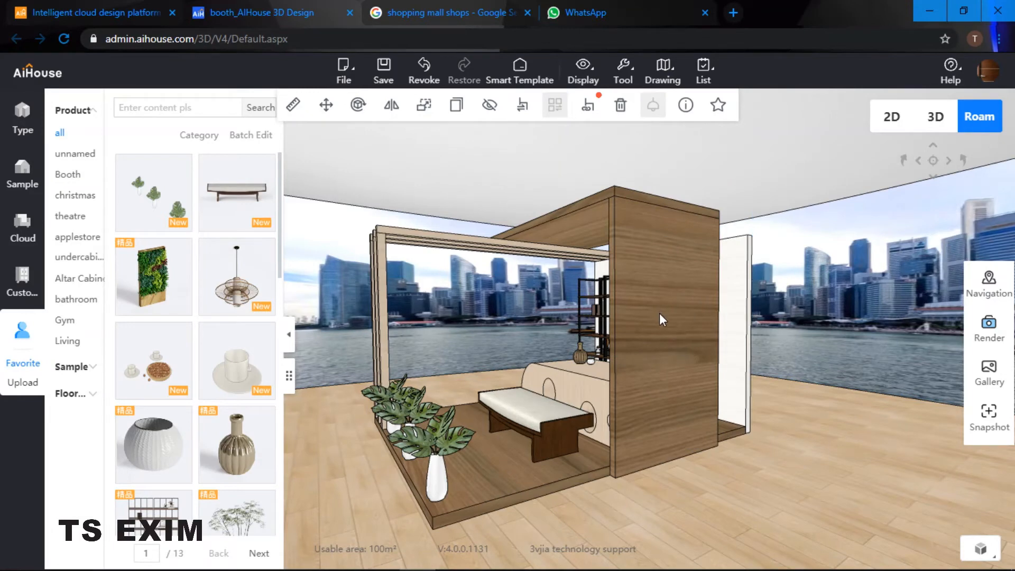
key(ctrl+z)
right_drag(671, 322, 690, 389)
drag(611, 354, 771, 388)
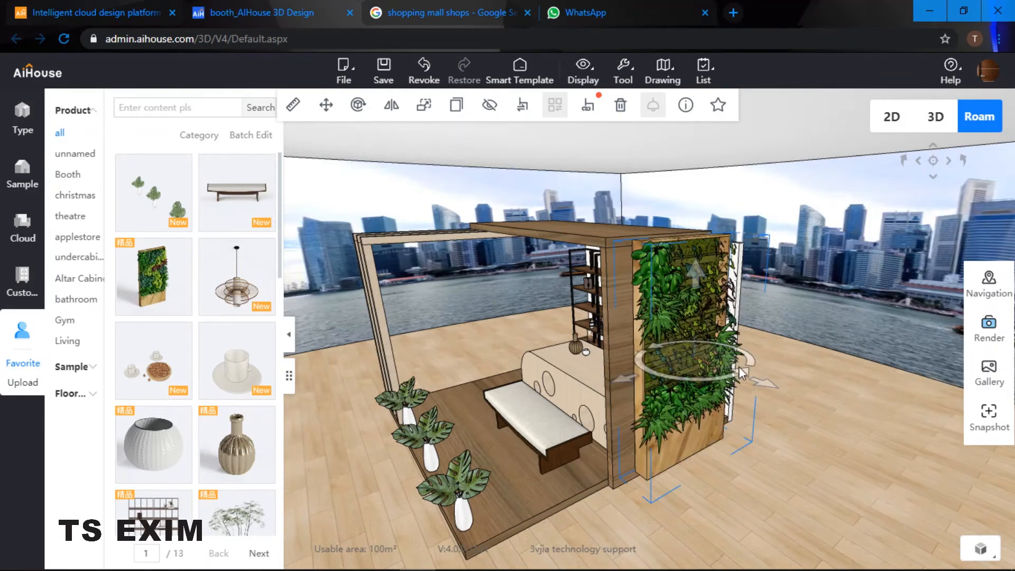
Move the plant wall closer to the side wall and align it with the wall's outer face
drag(772, 347, 787, 368)
scroll(811, 343, up, 3)
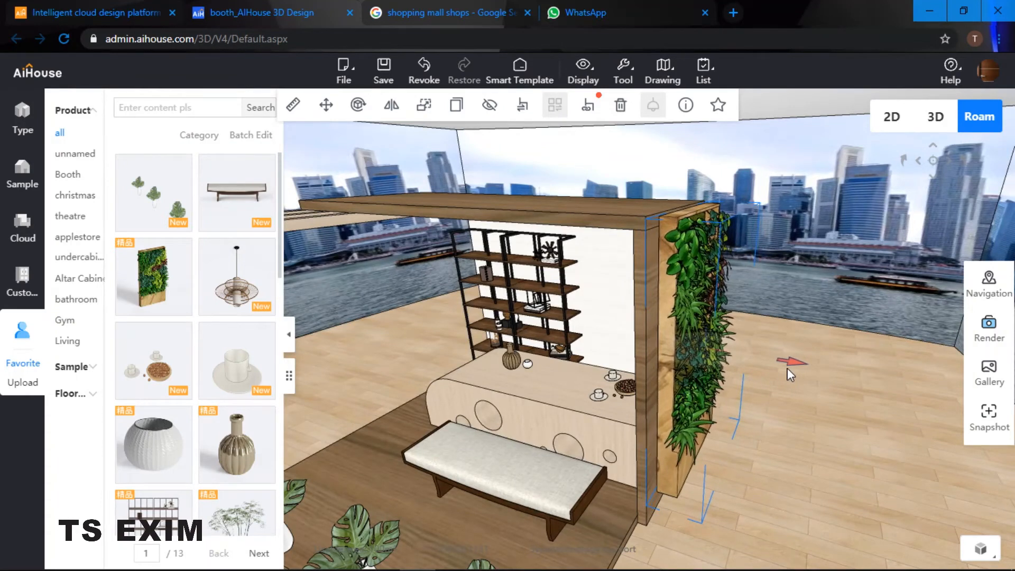
drag(668, 388, 667, 396)
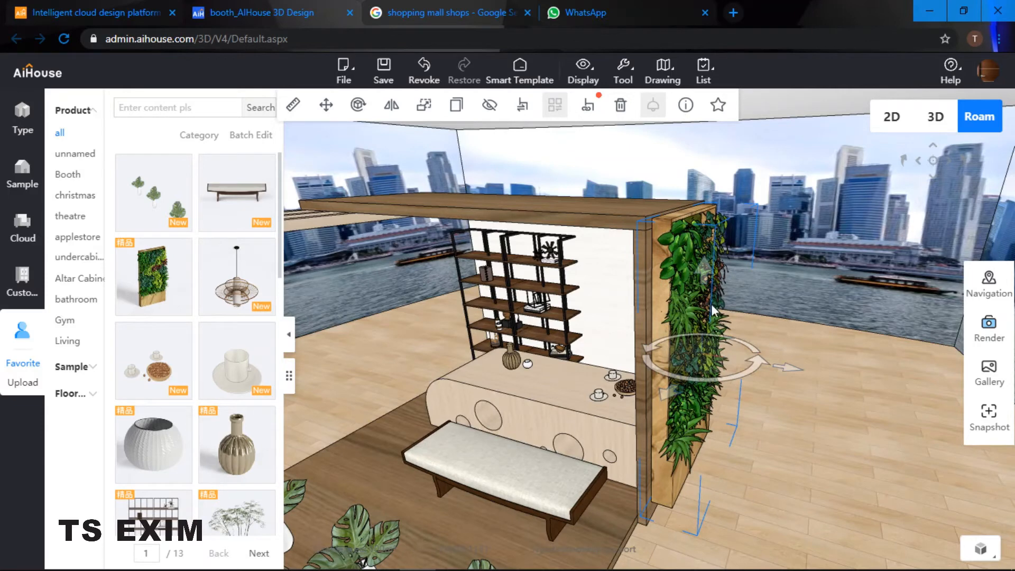
Shift the plant wall along the outer face of the side wall toward the back of the booth
drag(702, 271, 537, 314)
click(784, 284)
key(d)
key(d)
key(d)
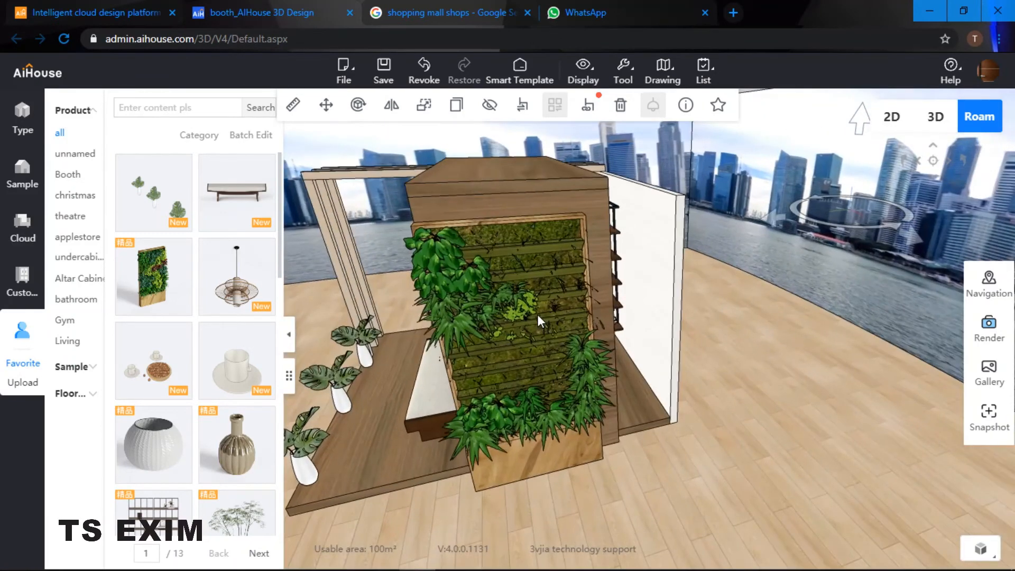
click(579, 338)
drag(580, 338, 601, 354)
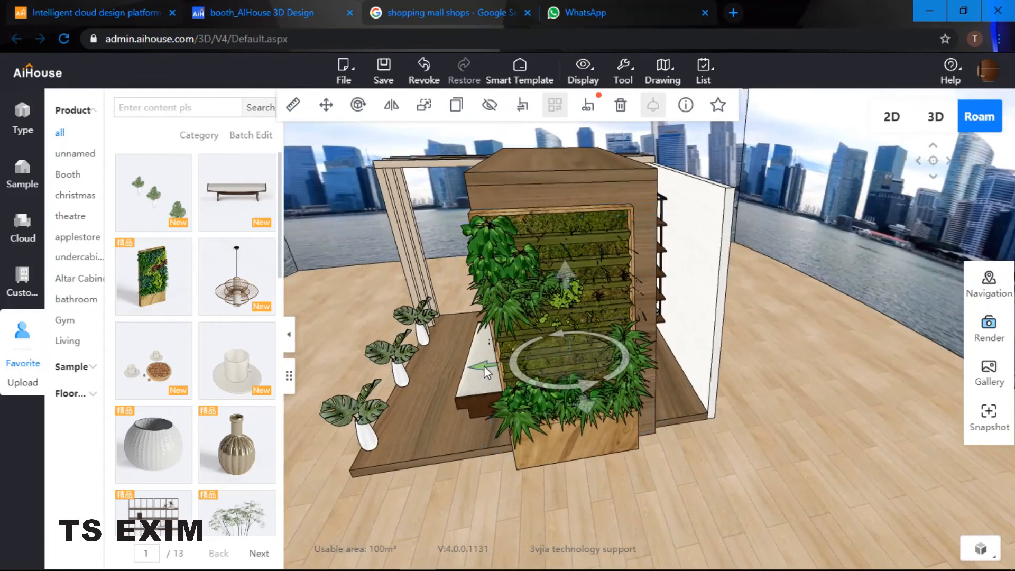
drag(484, 366, 497, 366)
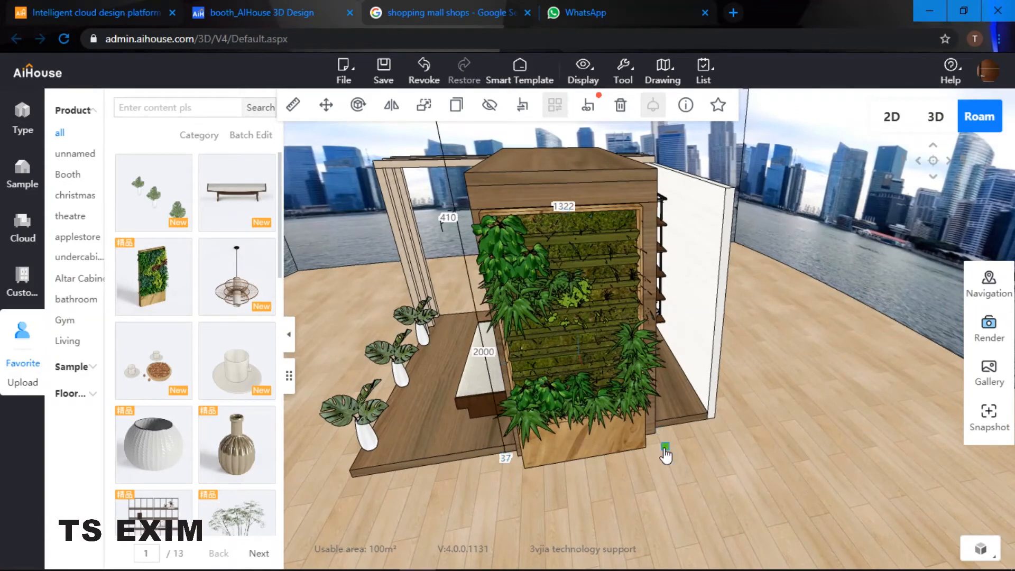
Widen the plant wall to about 1374 mm and nudge it along the side wall
drag(665, 449, 672, 455)
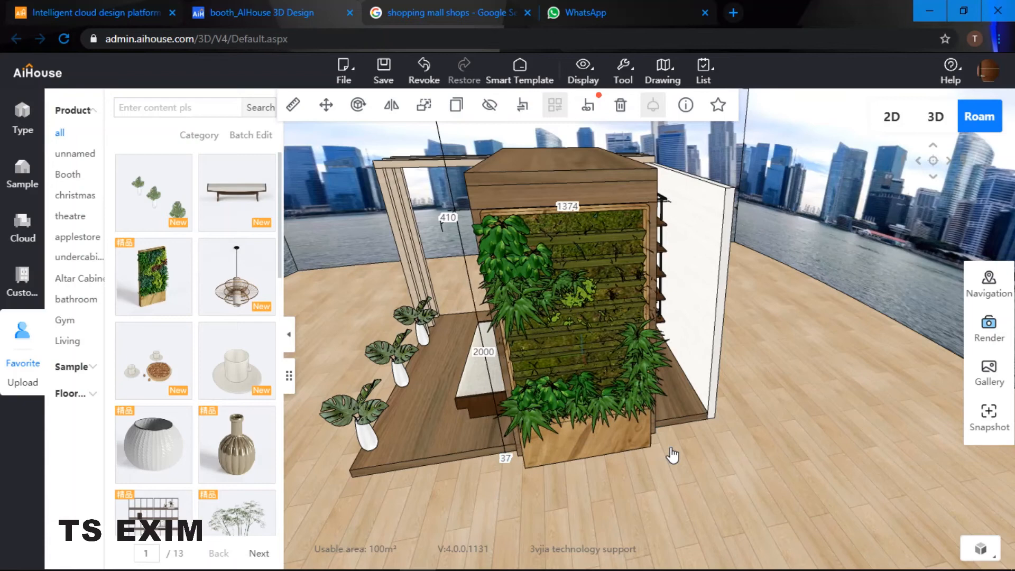
click(706, 442)
click(615, 374)
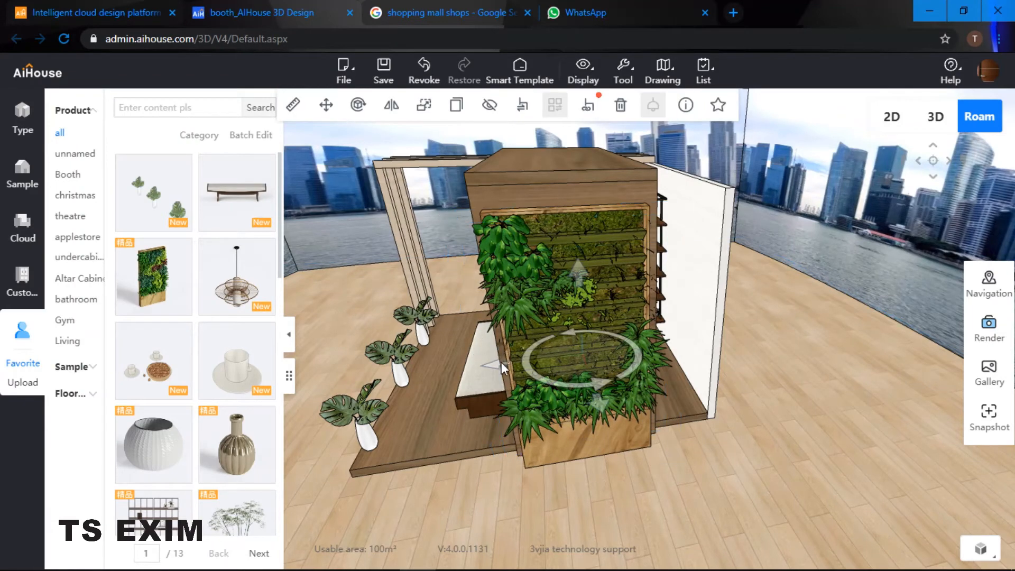
drag(494, 366, 496, 366)
Increase the plant wall's height to about 2083 mm
key(d)
drag(707, 434, 629, 335)
click(599, 268)
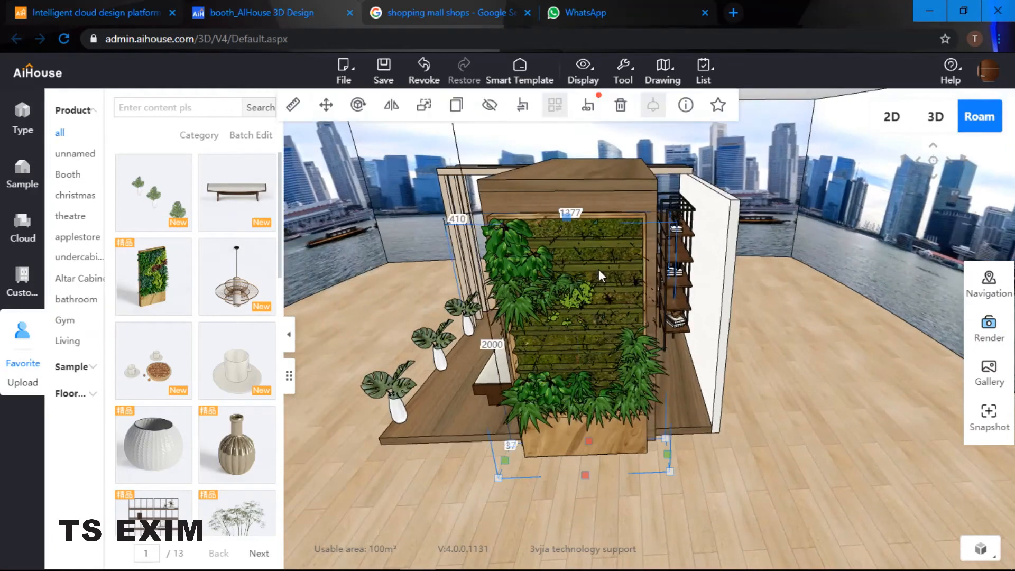
drag(569, 220, 568, 209)
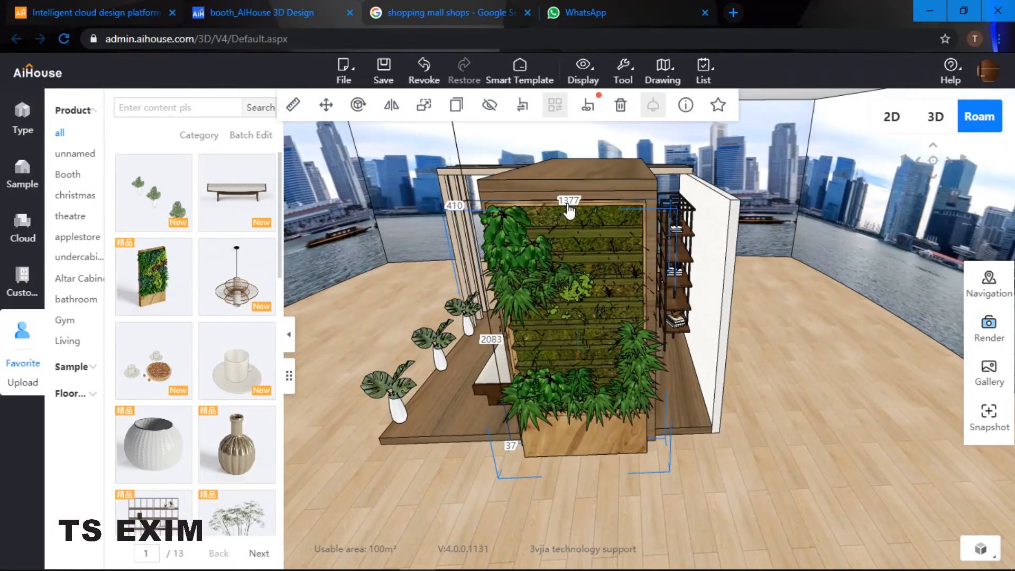
click(728, 468)
Fine-tune the plant wall's position so that it sits snugly against the side wall's outer face
key(a)
key(a)
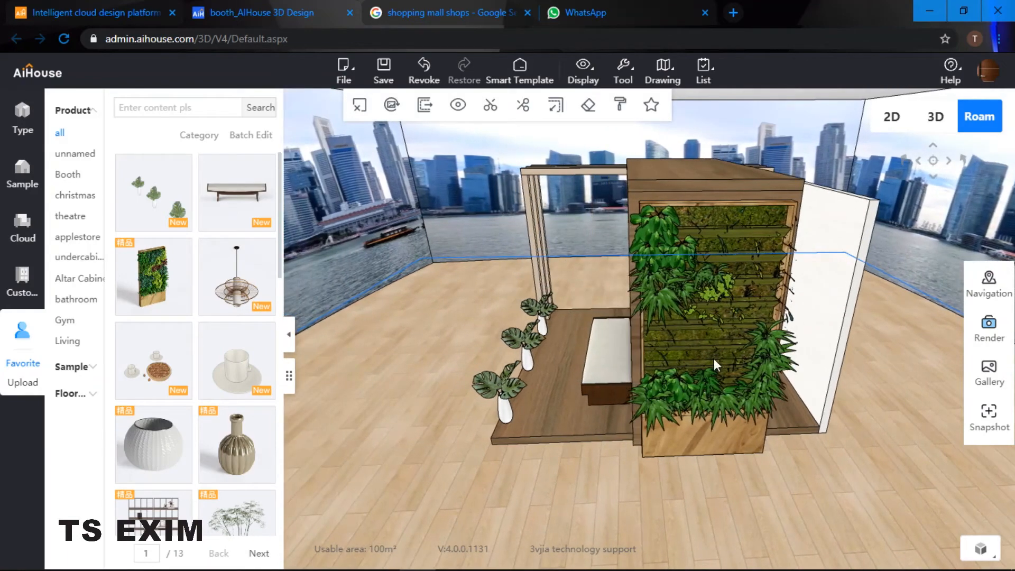
click(712, 359)
click(626, 352)
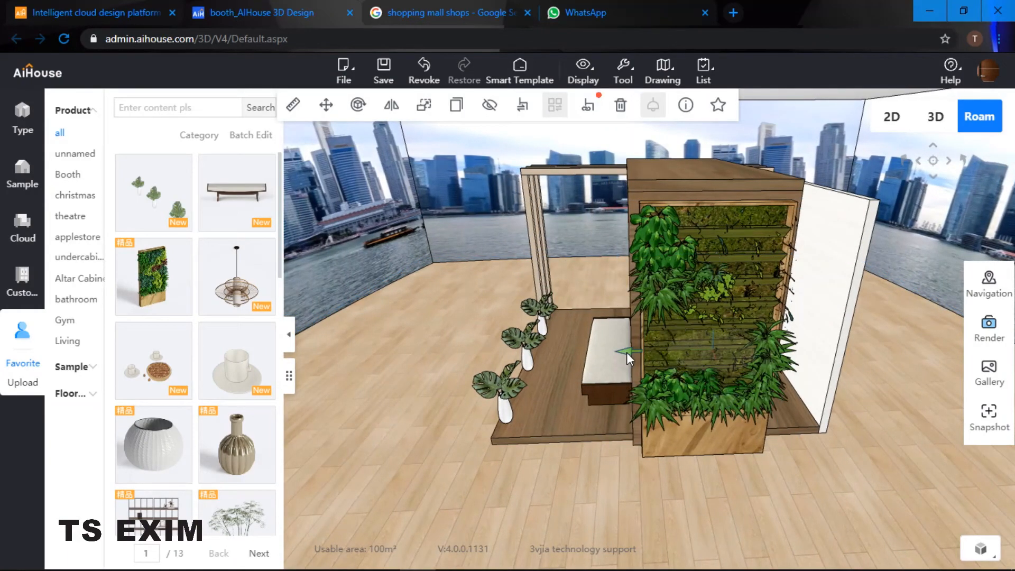
click(621, 471)
key(a)
key(w)
drag(787, 366, 700, 344)
key(a)
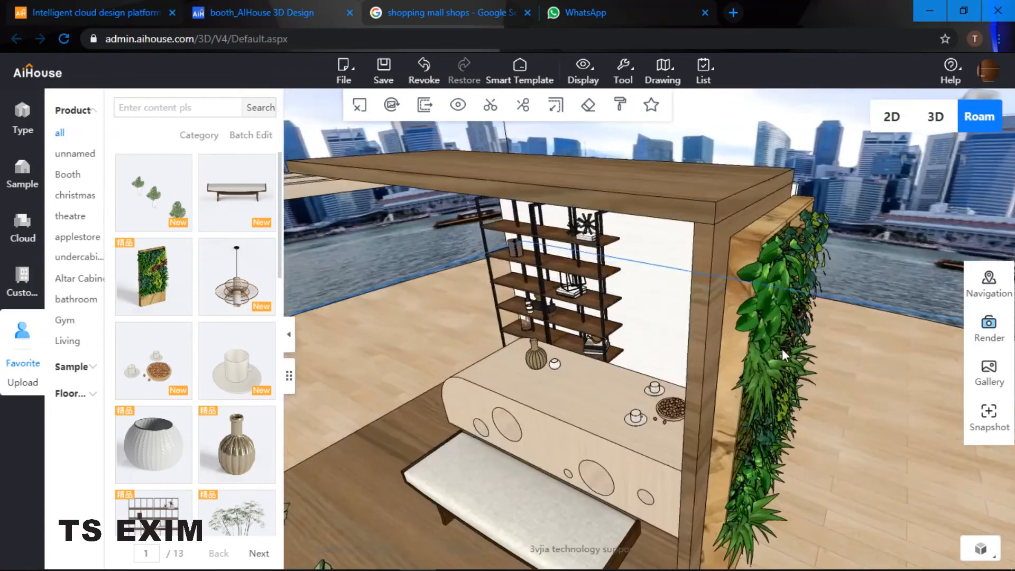
drag(788, 351, 716, 338)
click(795, 323)
key(d)
key(w)
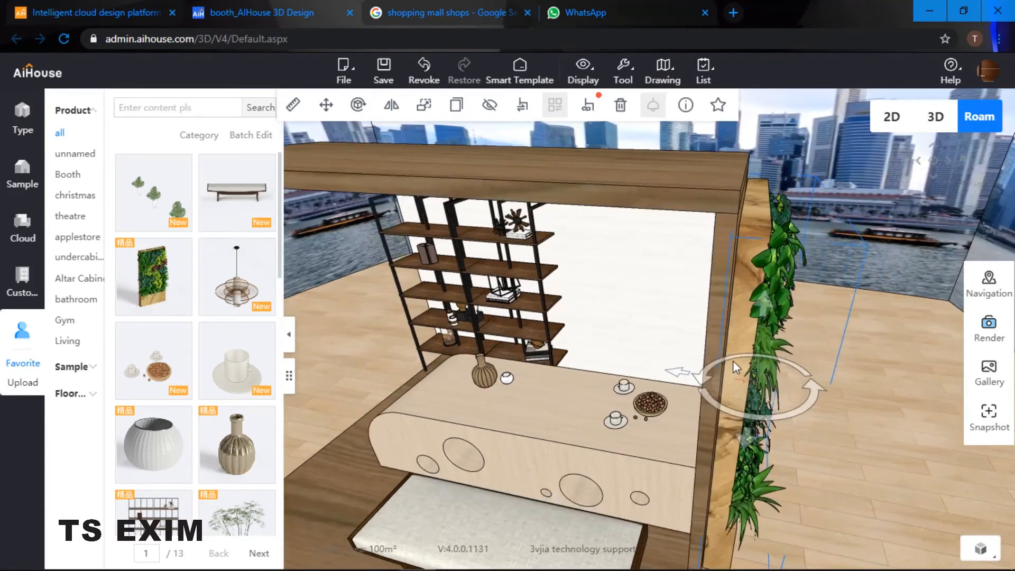
key(d)
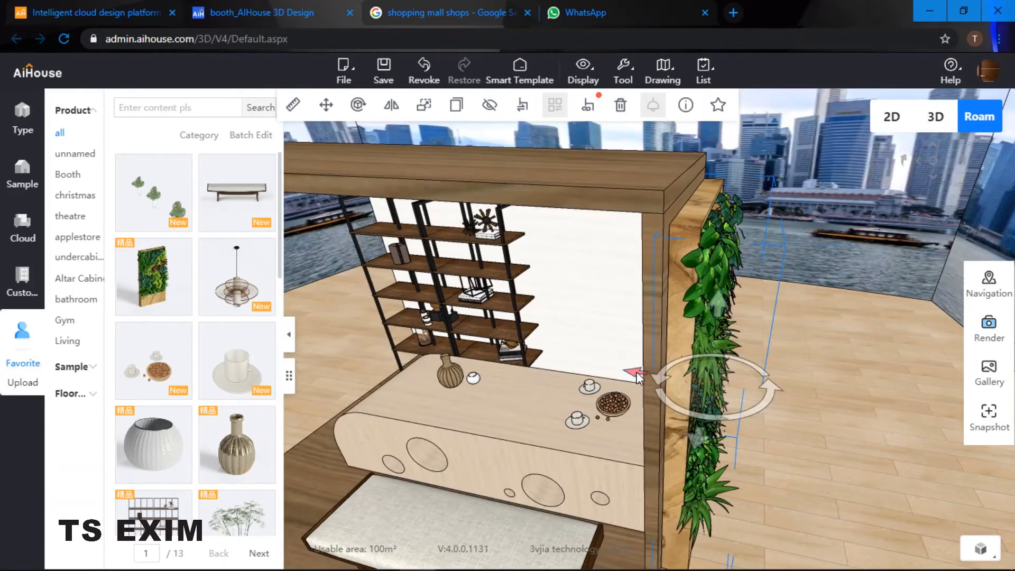
drag(636, 372, 636, 373)
Deselect the plant wall and review the furnished booth from the side, from the front and close to the counter
click(874, 367)
key(s)
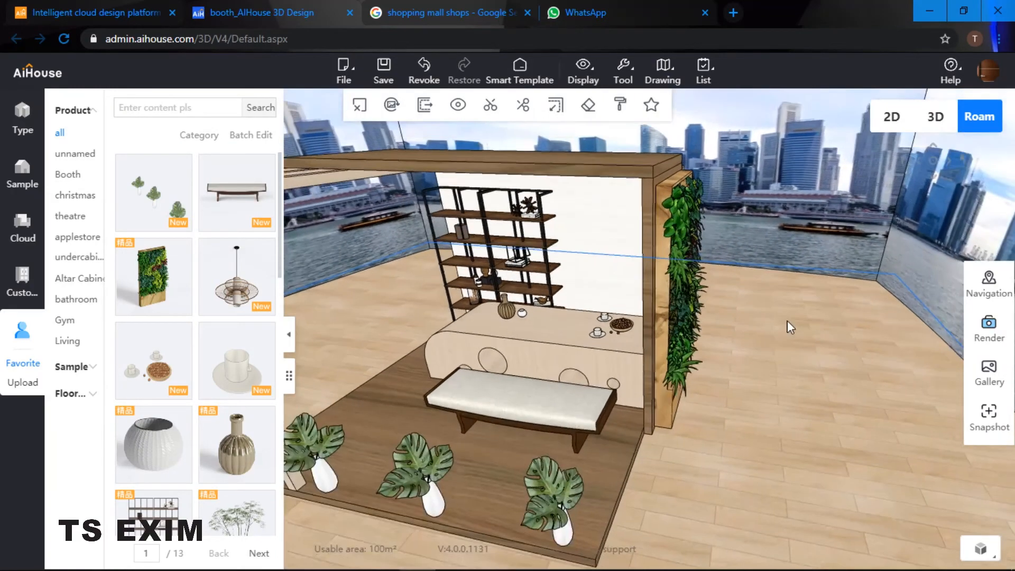
key(a)
drag(818, 288, 833, 292)
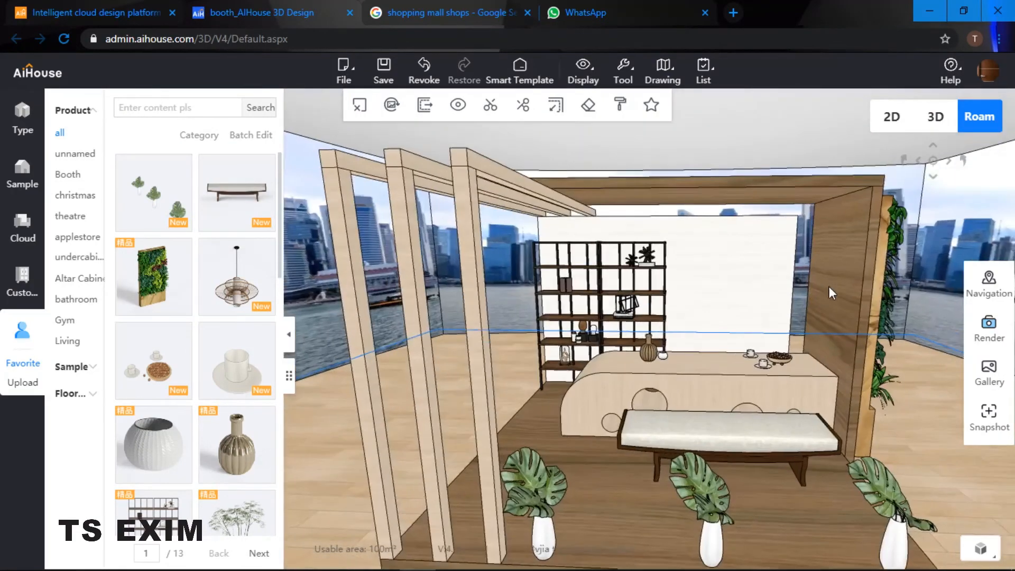
key(s)
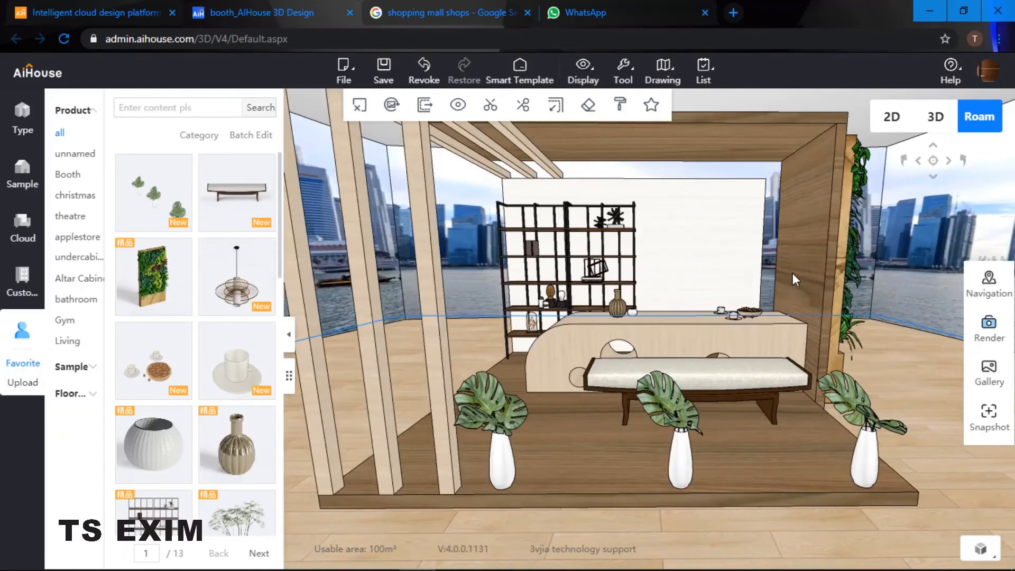
key(s)
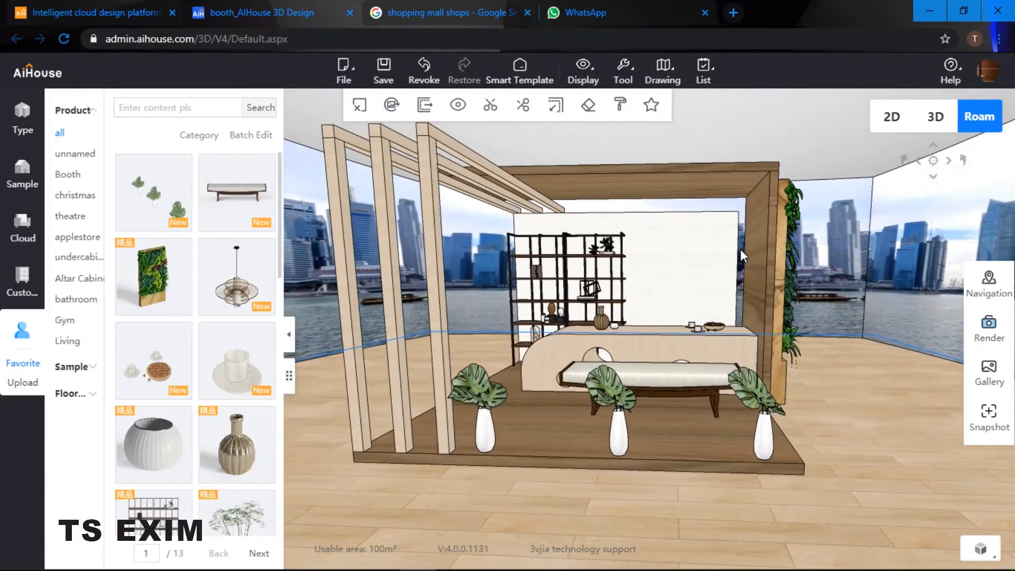
key(w)
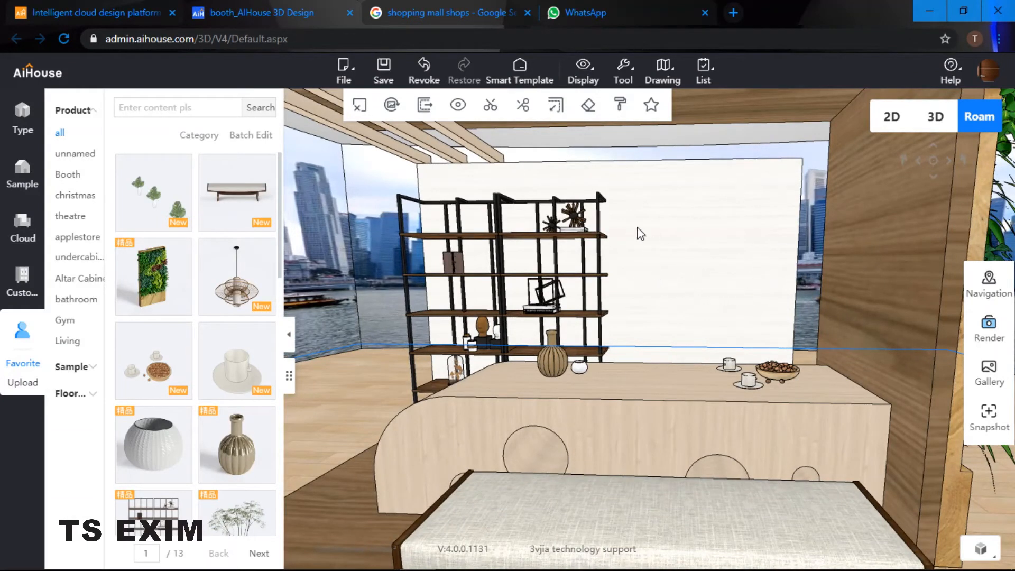
In Free modeling, add floor auxiliary lines 3500 mm from the back wall and a further 75 mm in front of that
click(22, 118)
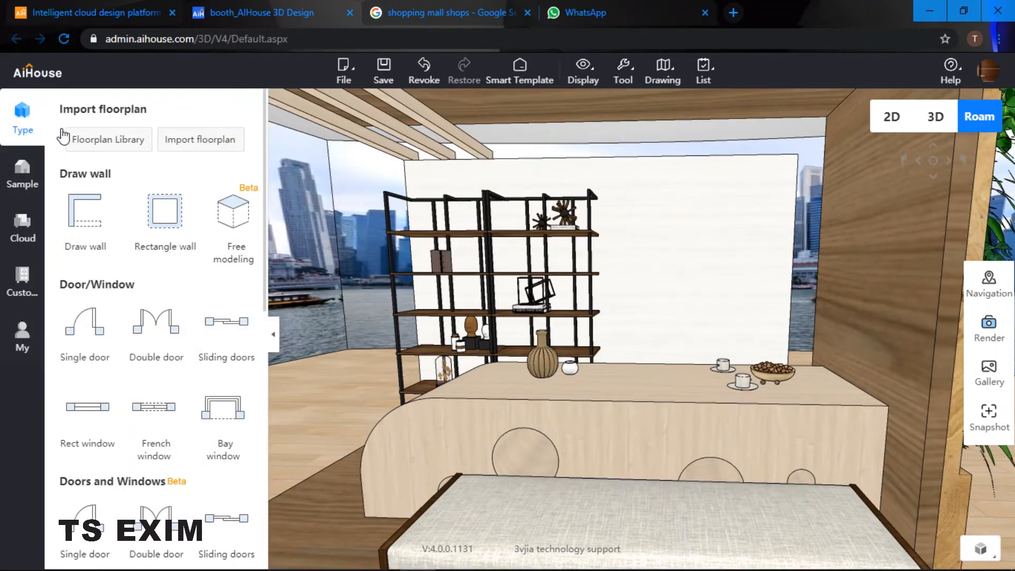
click(234, 218)
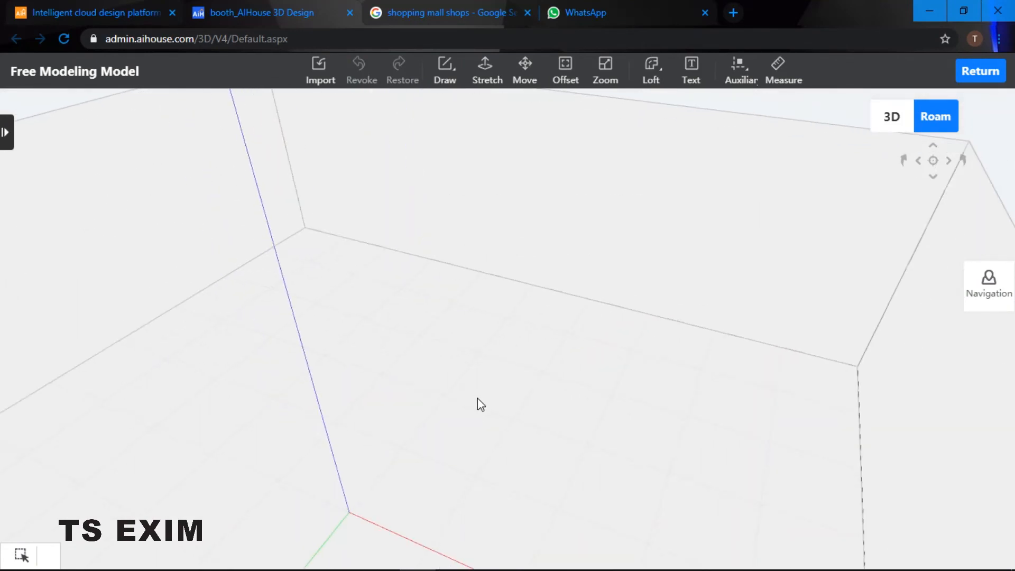
click(740, 83)
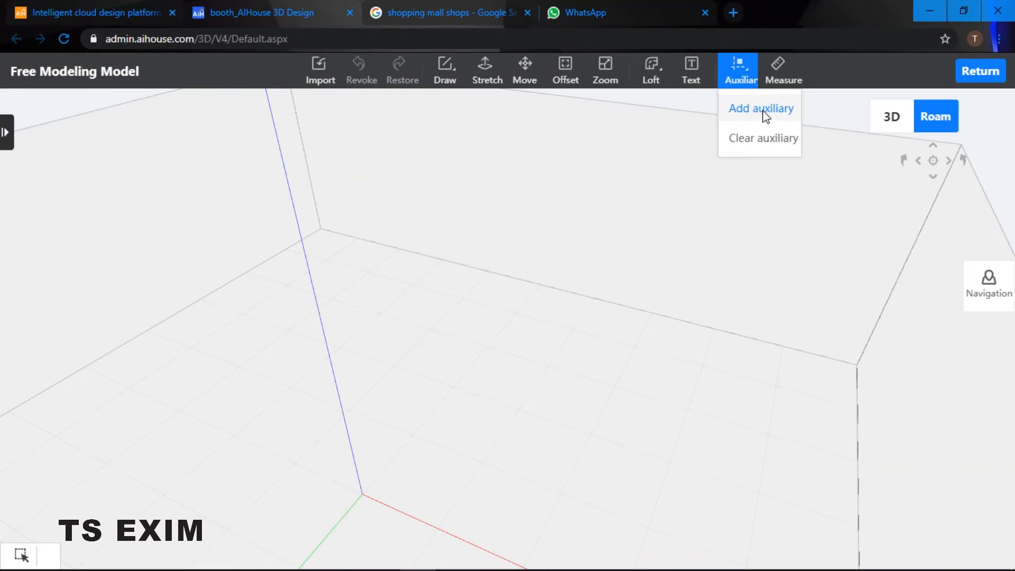
click(763, 110)
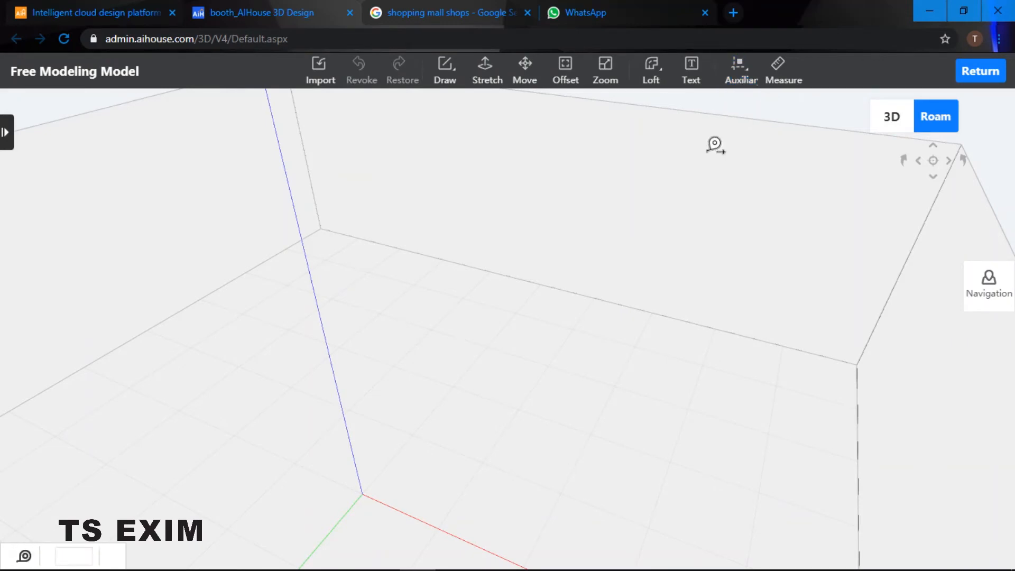
click(570, 287)
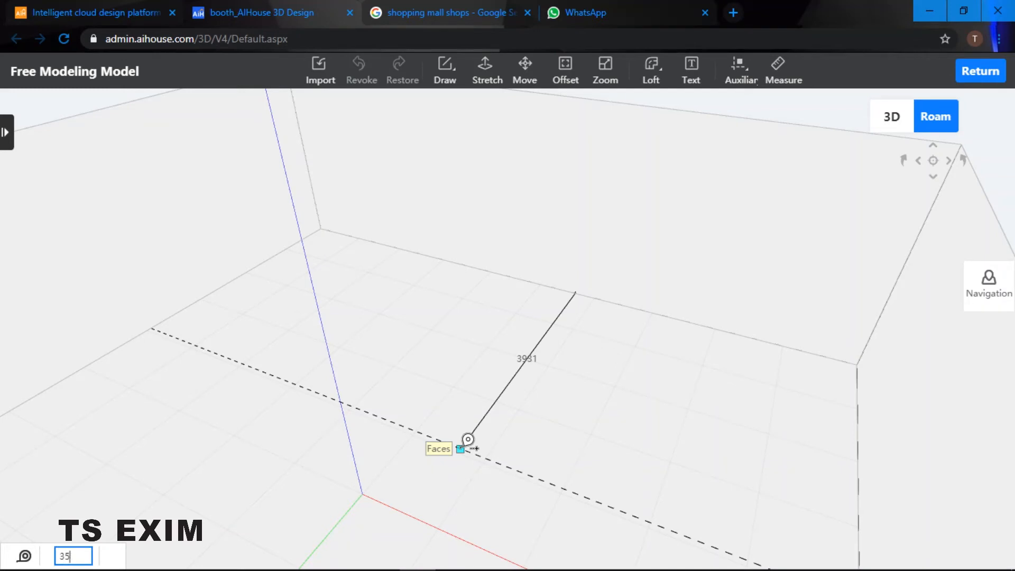
key(Return)
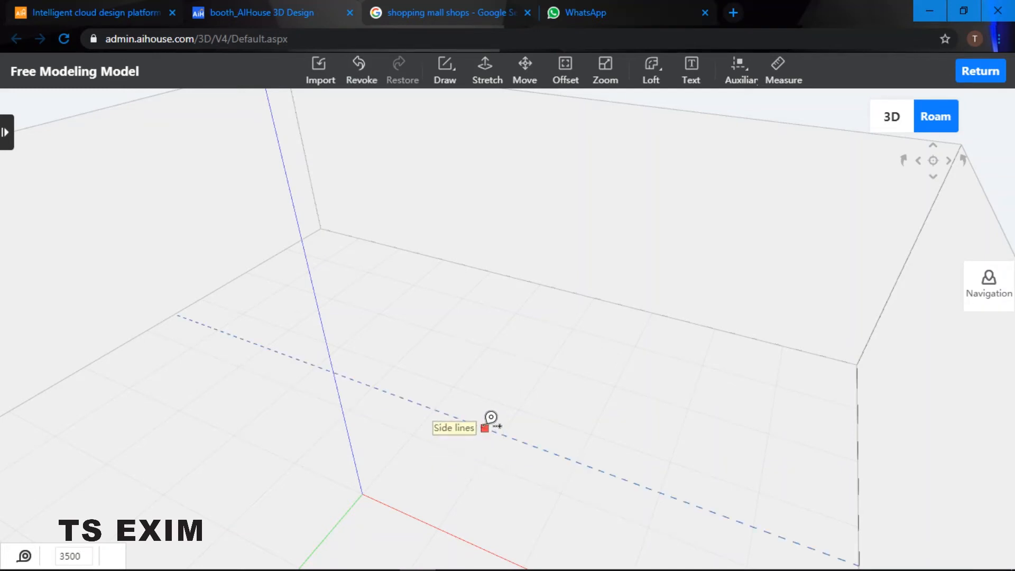
click(483, 425)
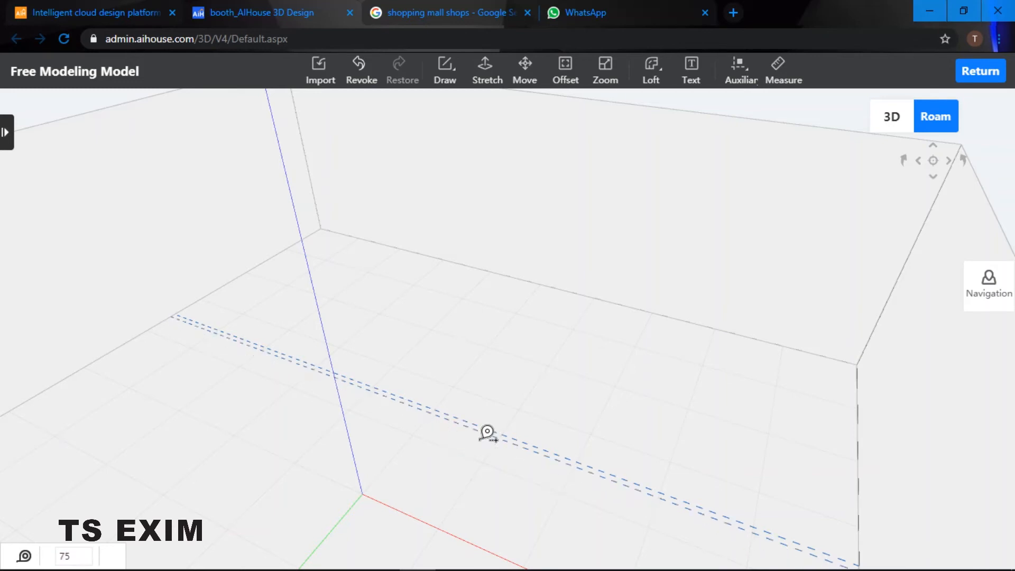
key(Escape)
Draw a 75 by 10000 mm rectangle on the floor between the two auxiliary lines
right_drag(522, 342, 543, 373)
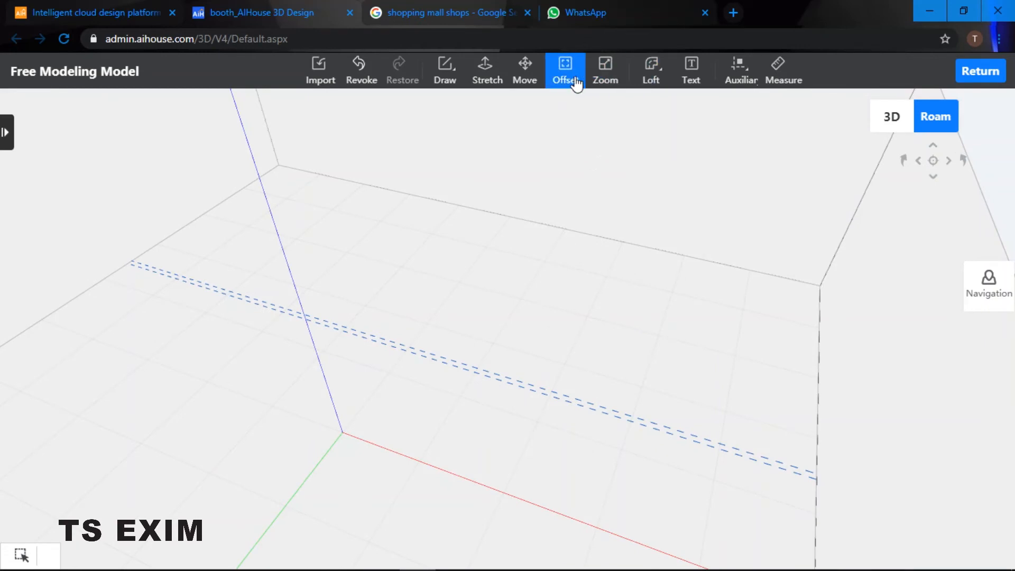
mouse_move(447, 74)
click(465, 136)
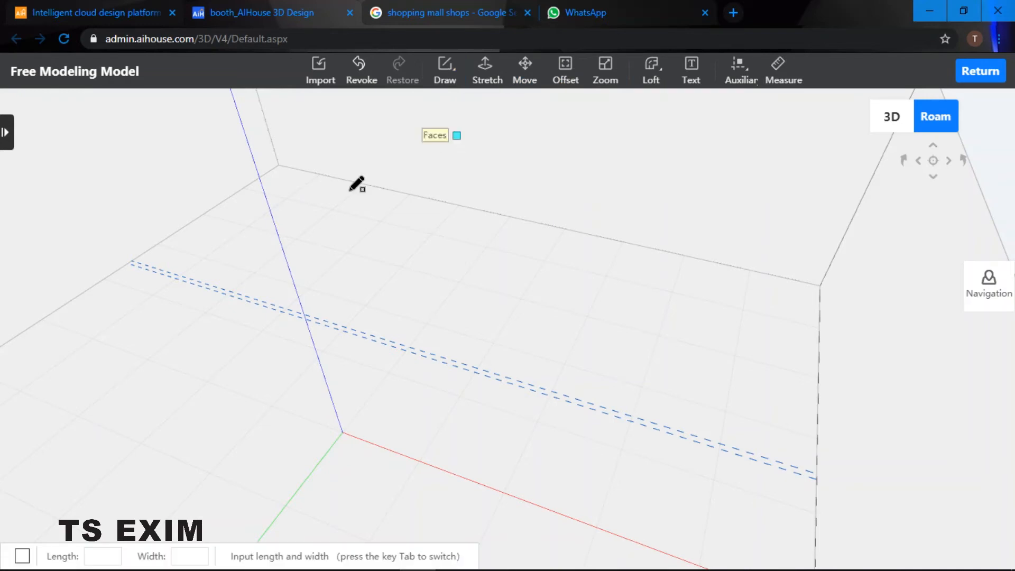
click(132, 260)
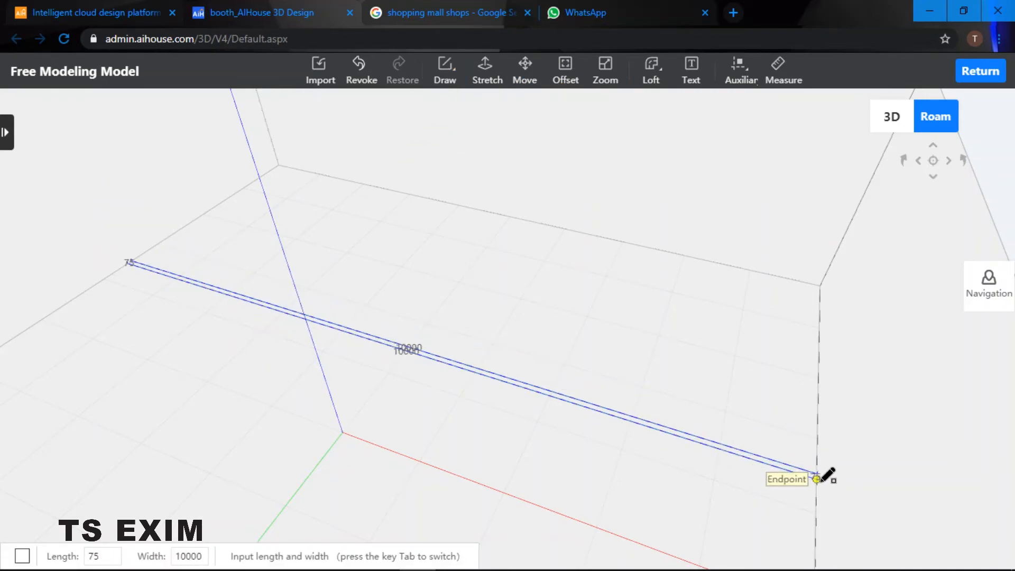
click(816, 479)
key(Escape)
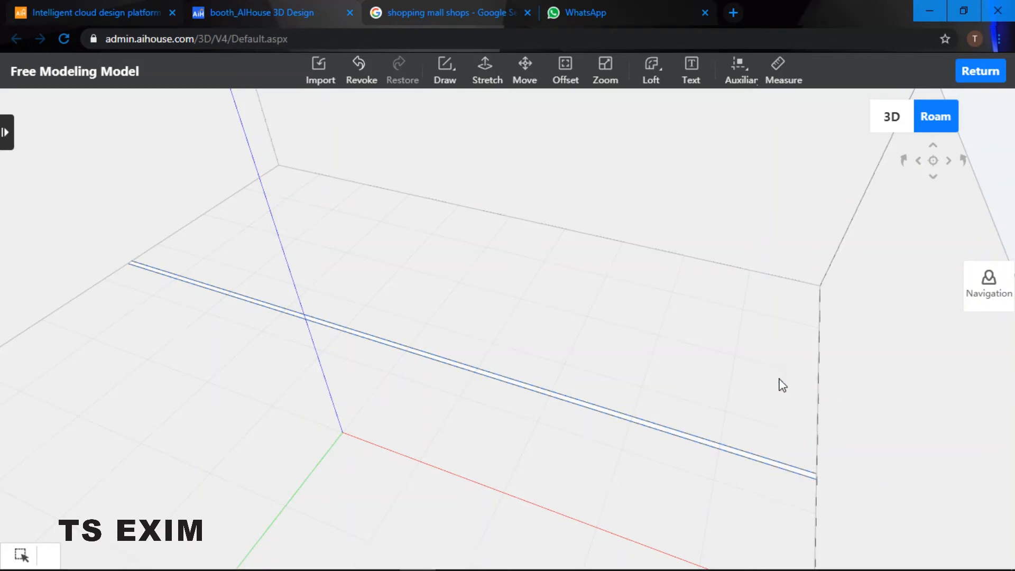
Stretch the narrow floor strip upward by 2200 mm to form a wall panel
scroll(549, 284, up, 5)
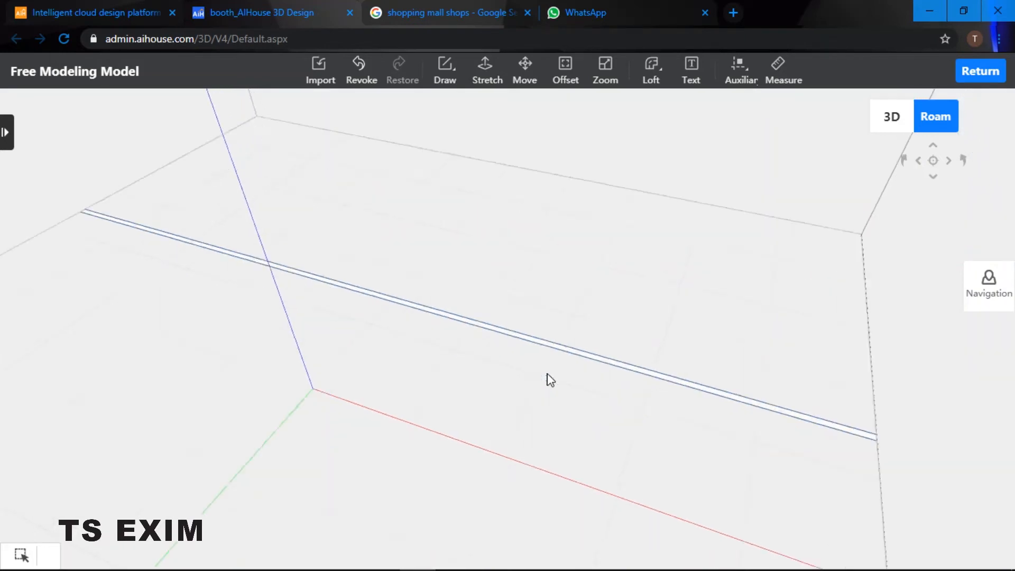
right_drag(566, 299, 579, 370)
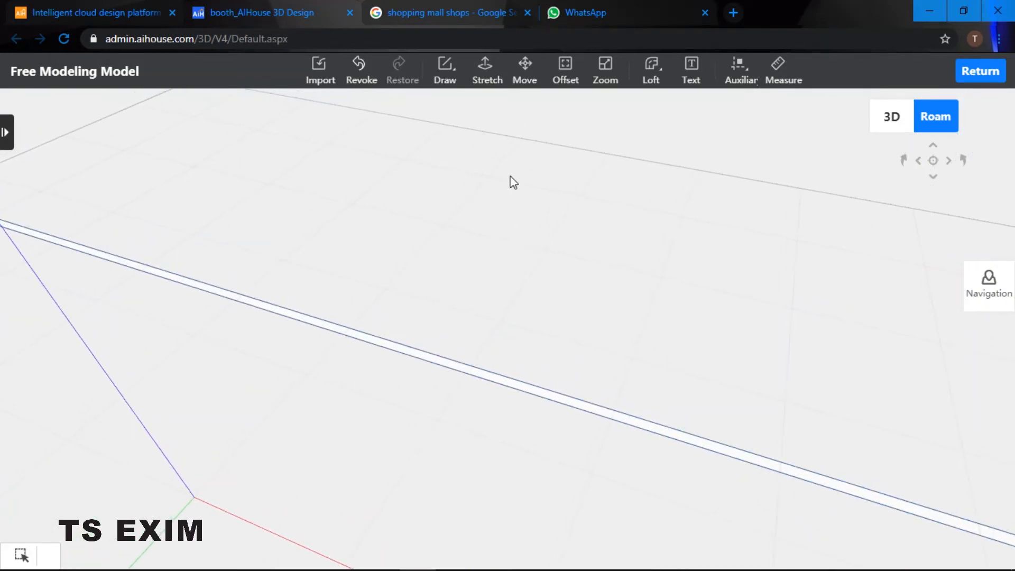
click(479, 80)
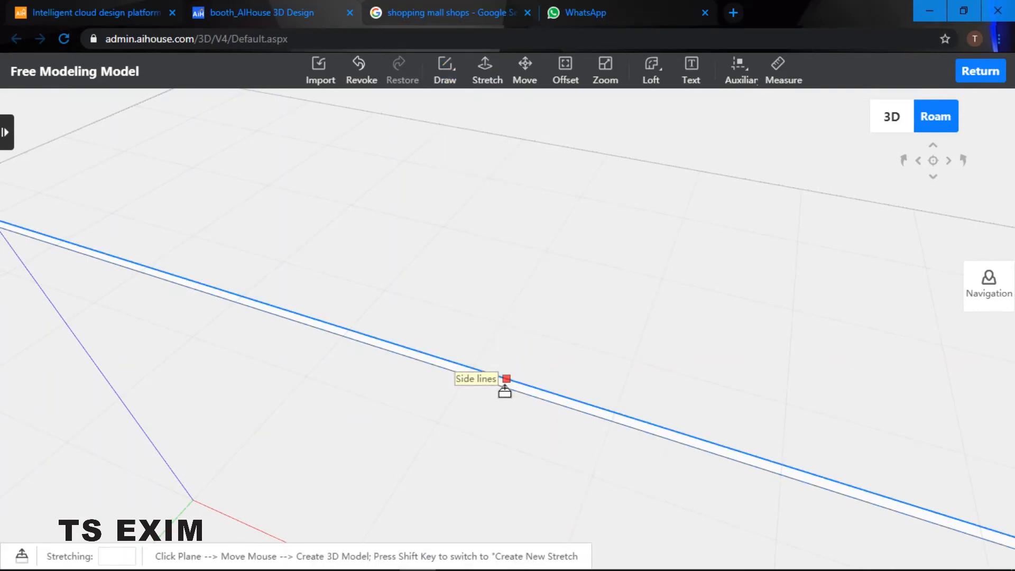
right_drag(505, 392, 508, 430)
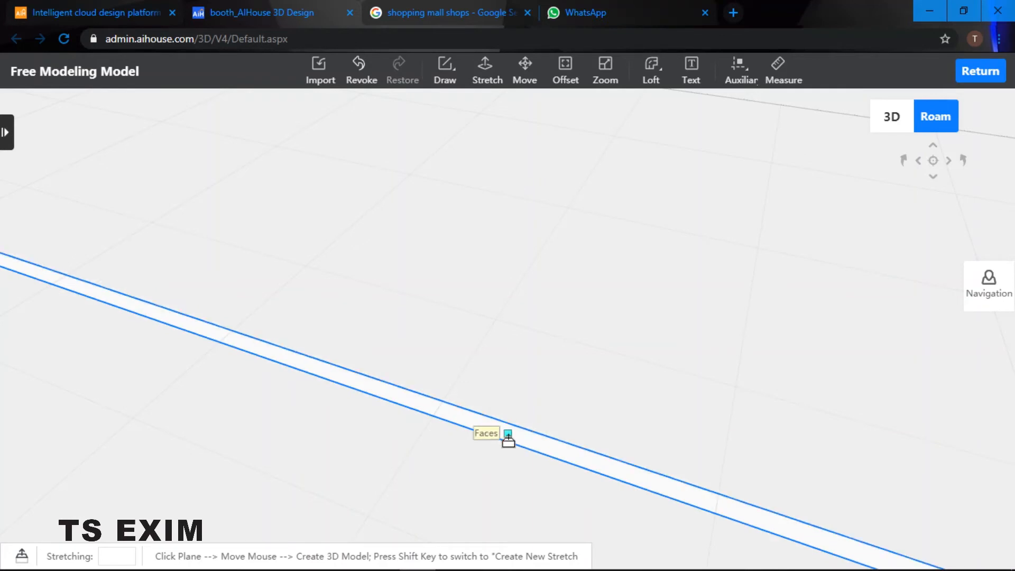
click(503, 437)
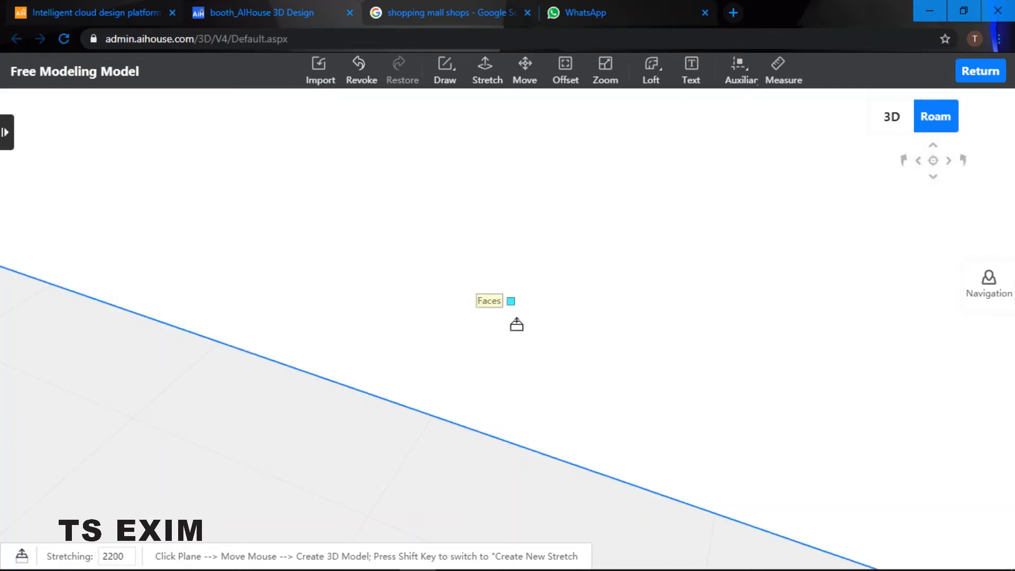
scroll(515, 348, down, 6)
key(Escape)
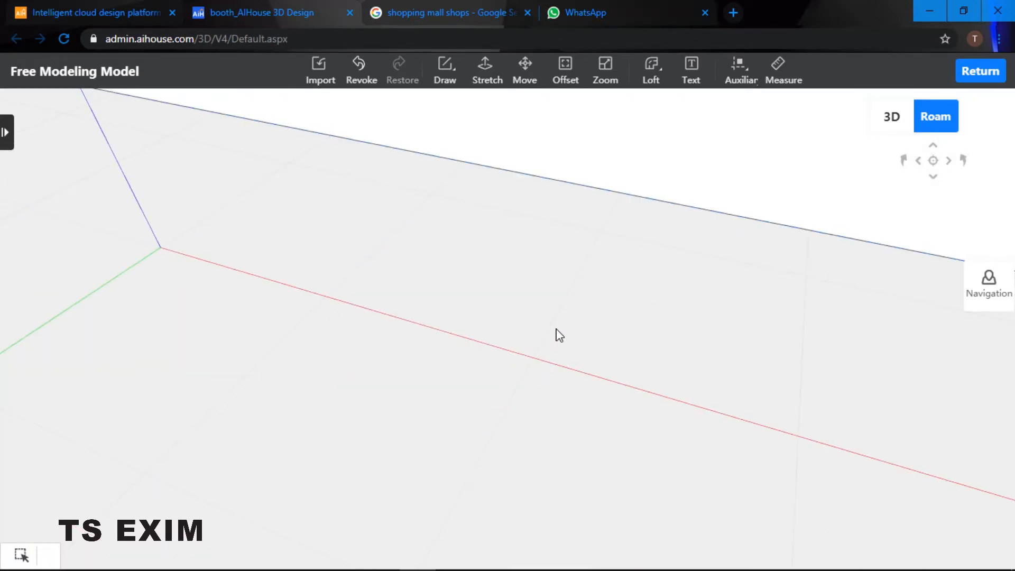
Create the model text "Leezard.org" in Siyuan black font, conventional weight, with height 200, depth 20 and Level direction
scroll(559, 336, down, 8)
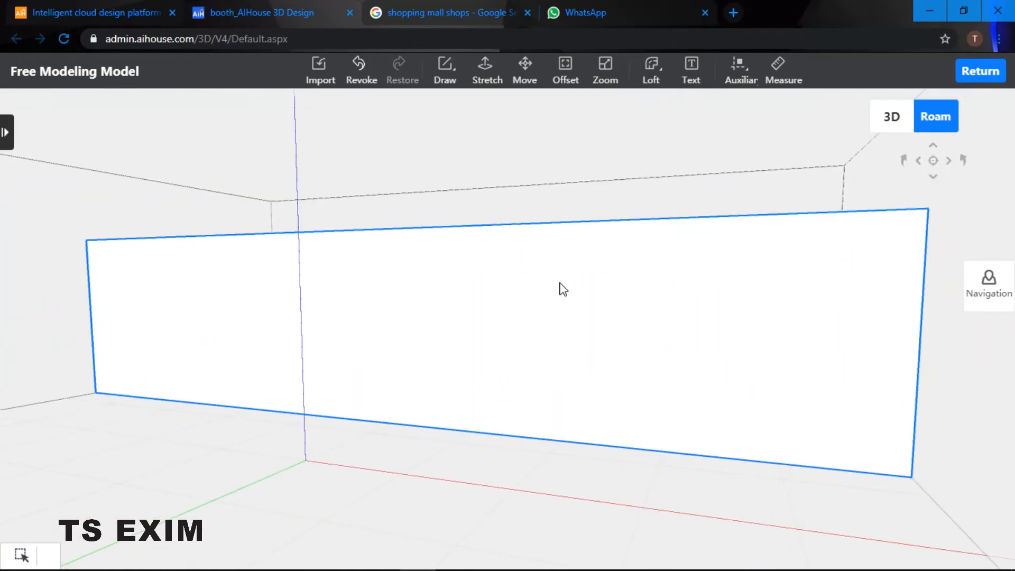
drag(562, 288, 534, 295)
click(531, 290)
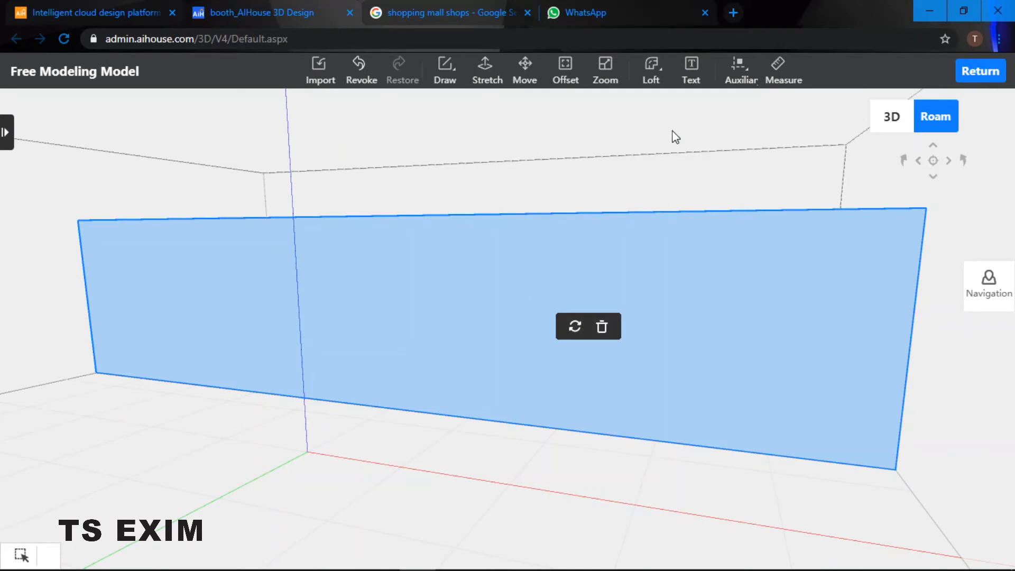
click(693, 79)
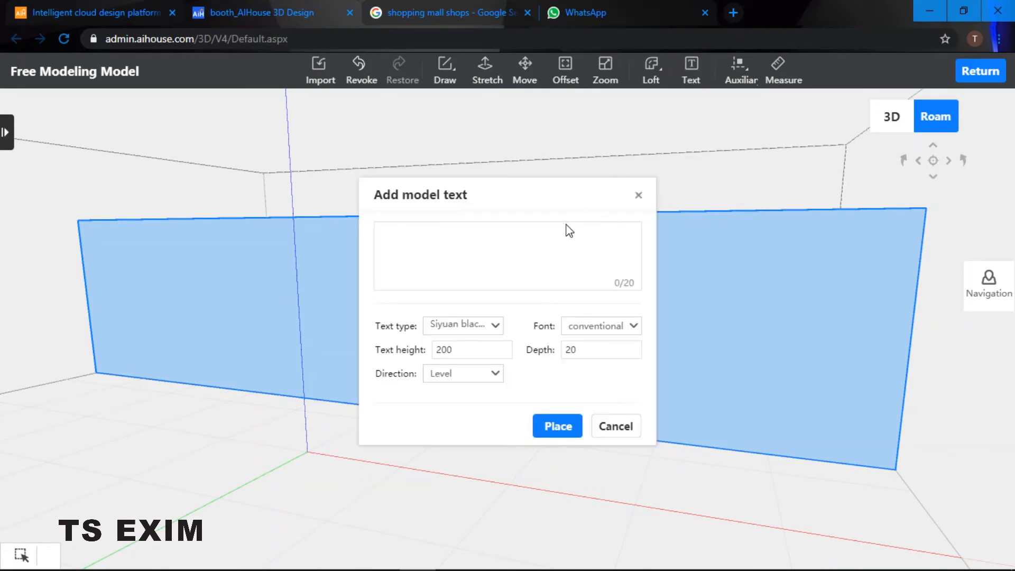
click(483, 238)
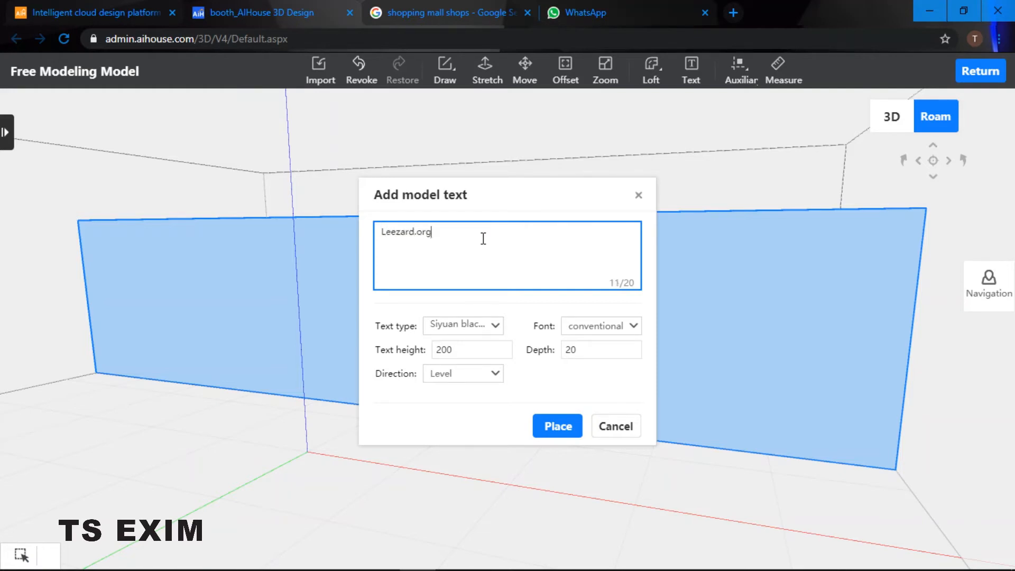
click(471, 350)
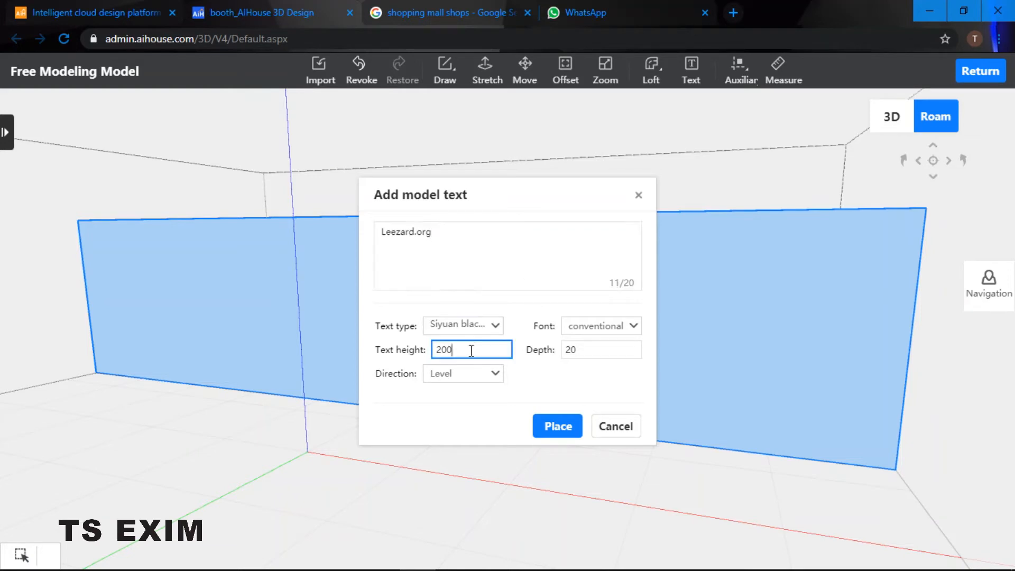
drag(602, 352, 567, 353)
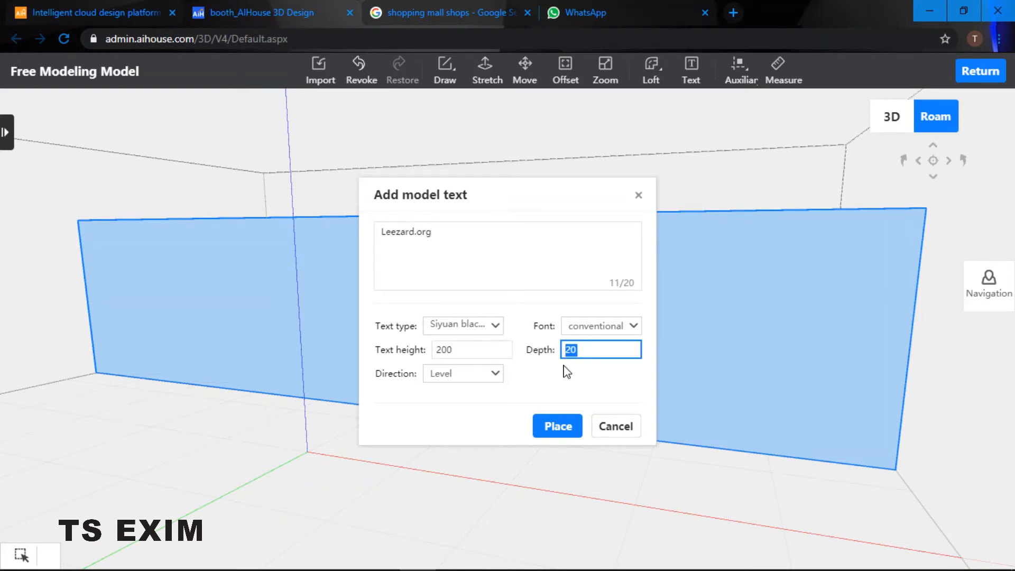
click(493, 334)
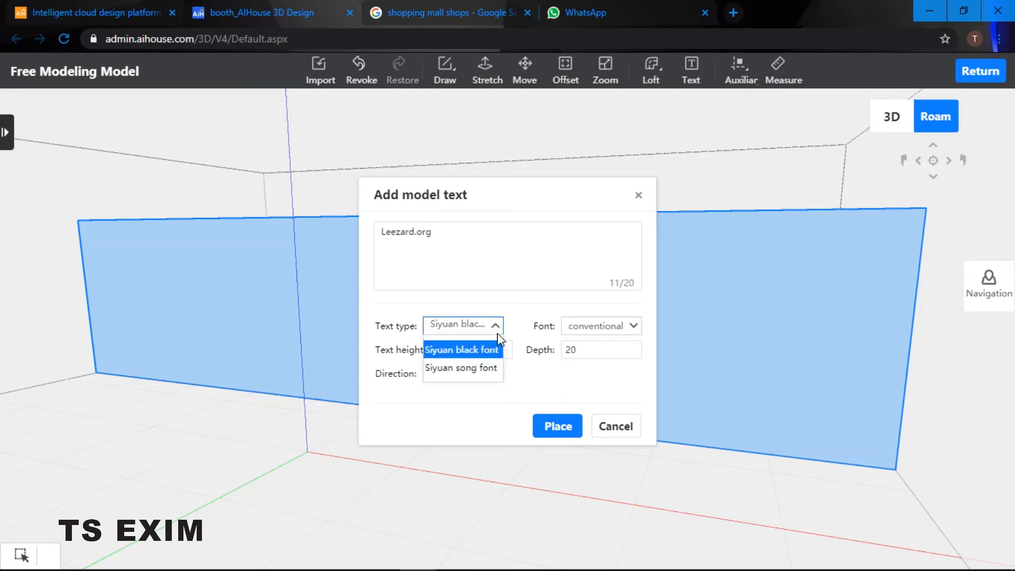
click(499, 329)
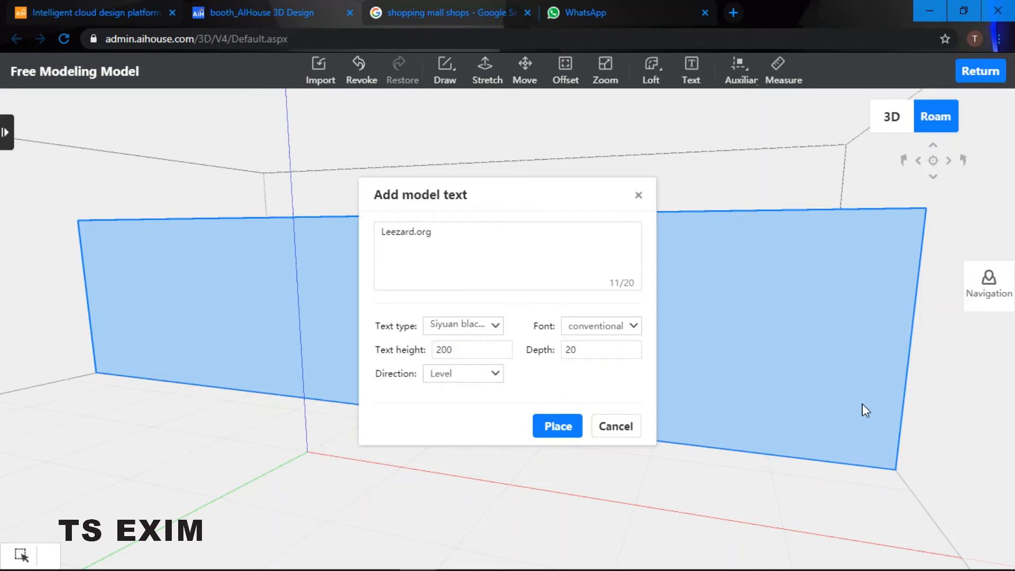
click(552, 421)
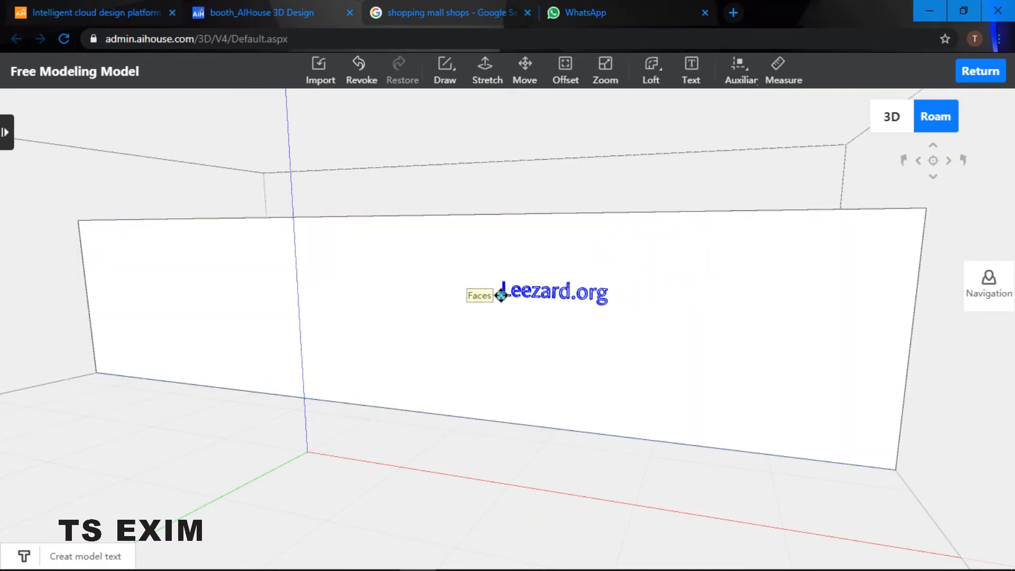
Place the text near the middle of the wall panel's front face and return to the booth design
key(a)
key(a)
mouse_move(637, 306)
right_down()
mouse_move(652, 306)
mouse_move(619, 306)
right_up()
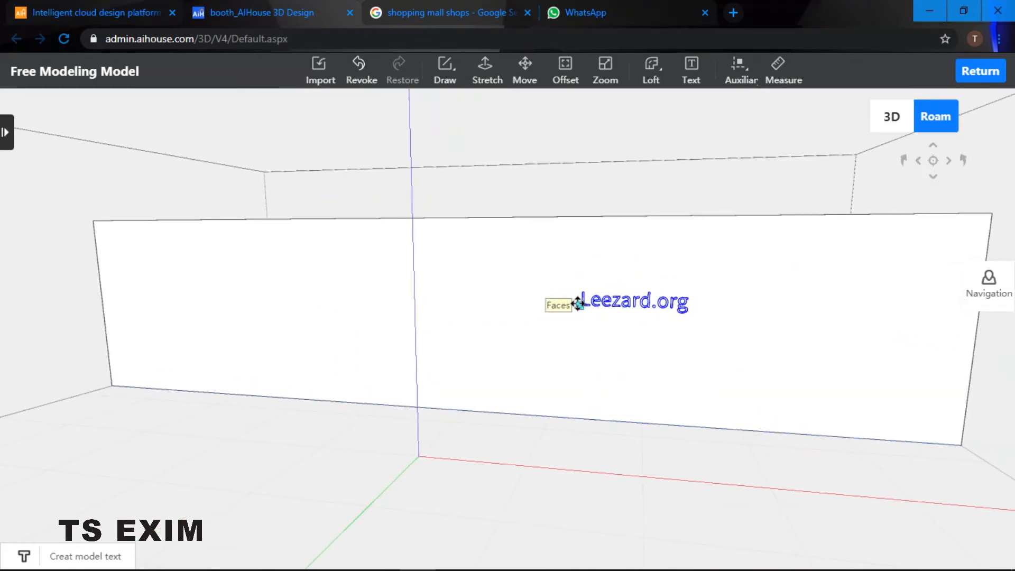
click(577, 304)
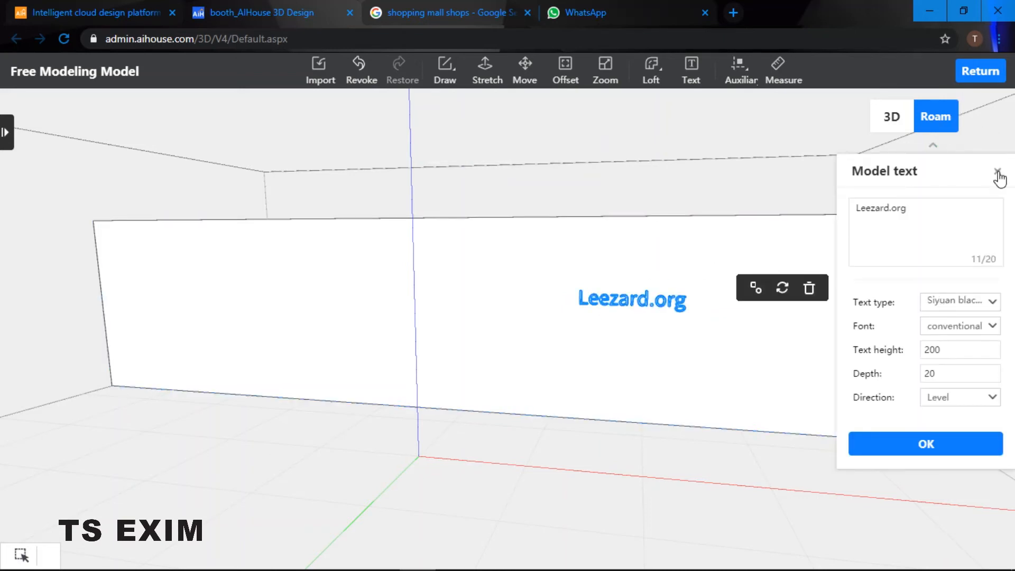
click(999, 173)
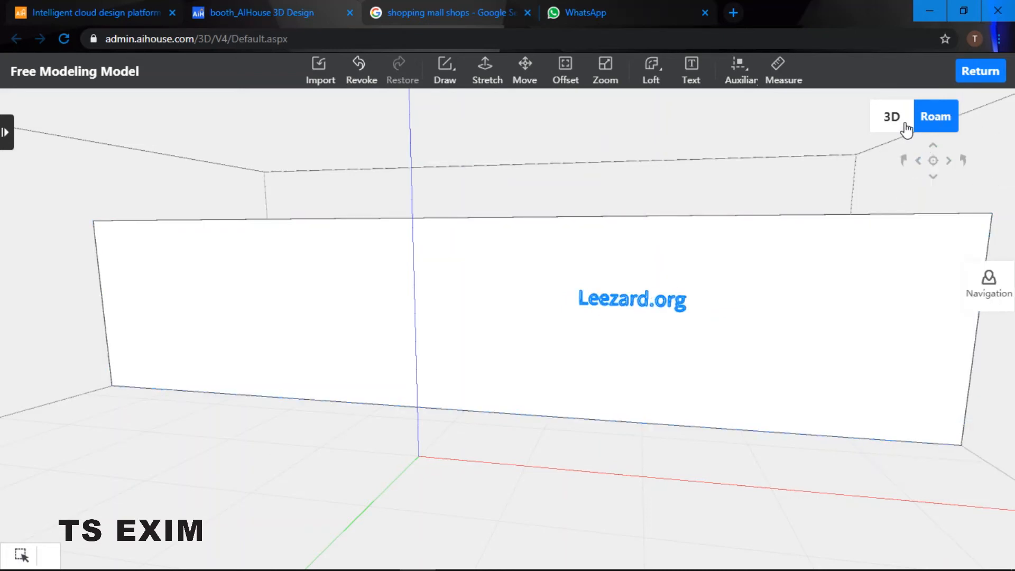
click(980, 71)
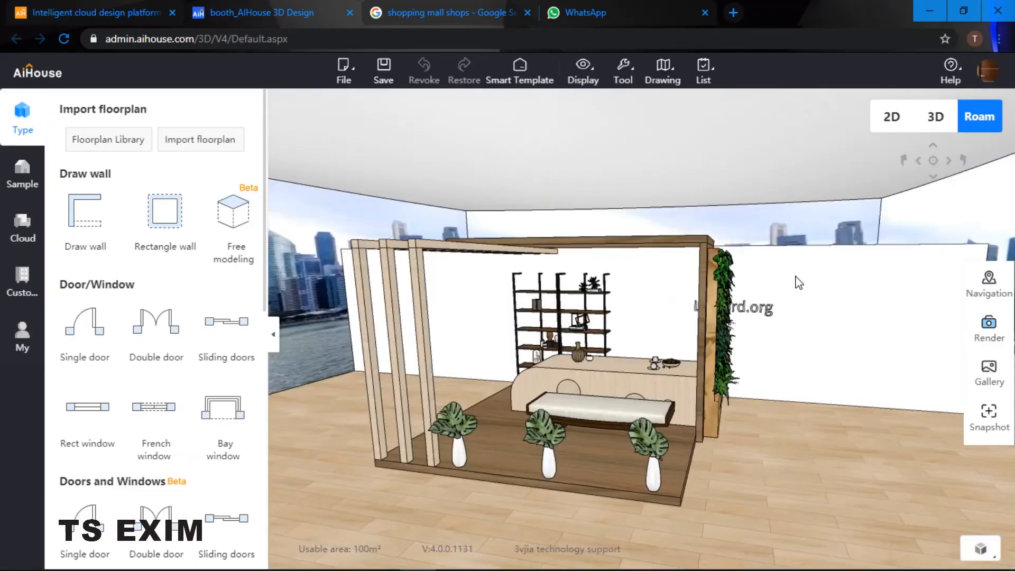
Move the "Leezard.org" lettering about 993 mm along the free-modeled wall panel toward the shelving and return to the booth design
drag(798, 283, 782, 298)
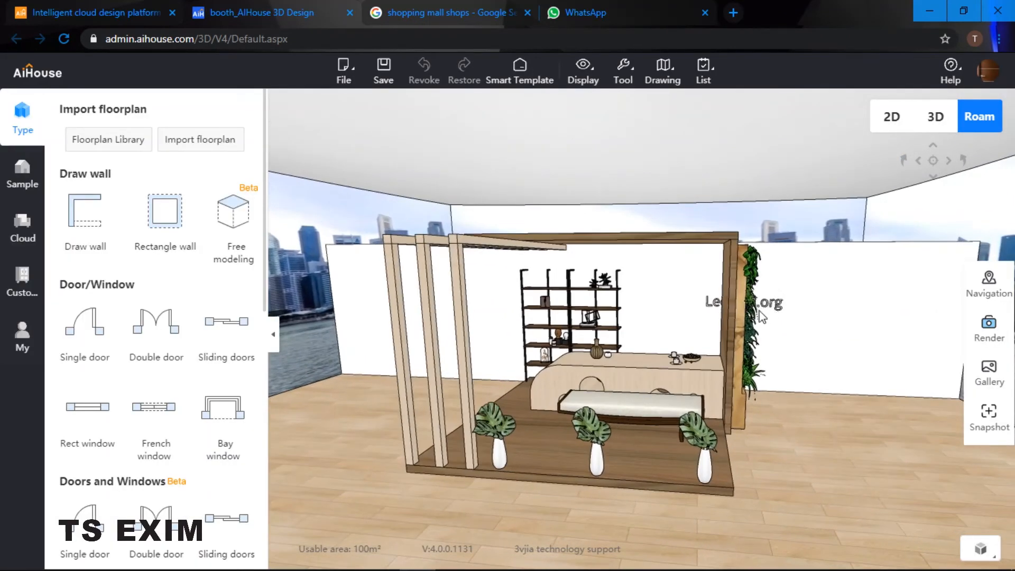
click(892, 119)
click(978, 119)
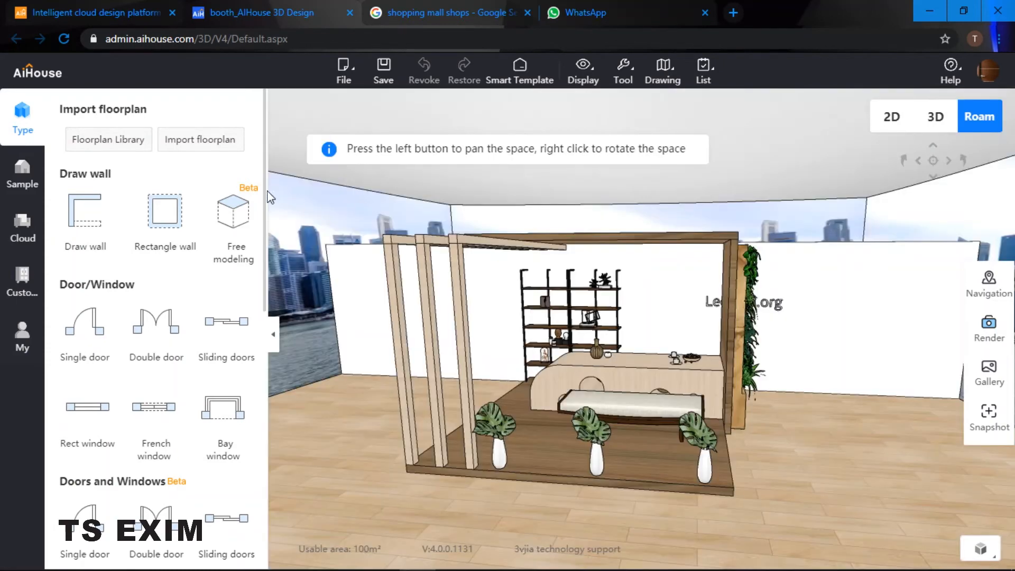
click(233, 209)
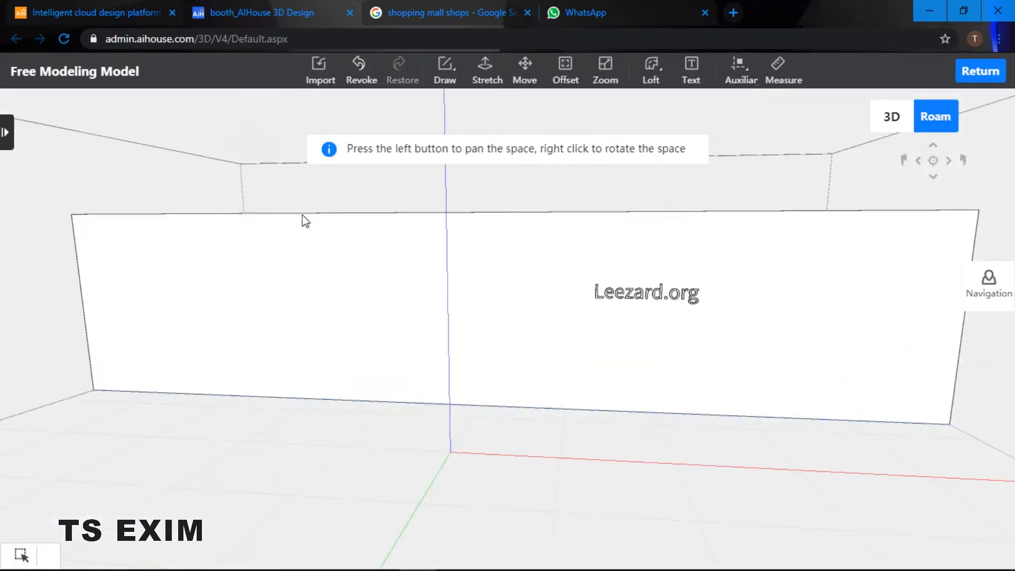
click(631, 299)
scroll(653, 297, up, 5)
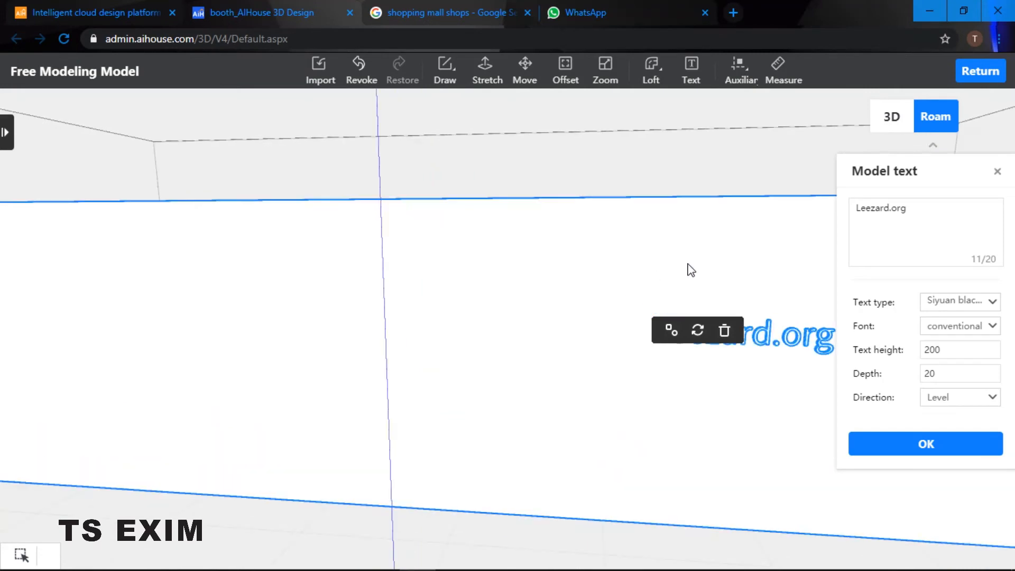
scroll(702, 278, down, 5)
click(525, 68)
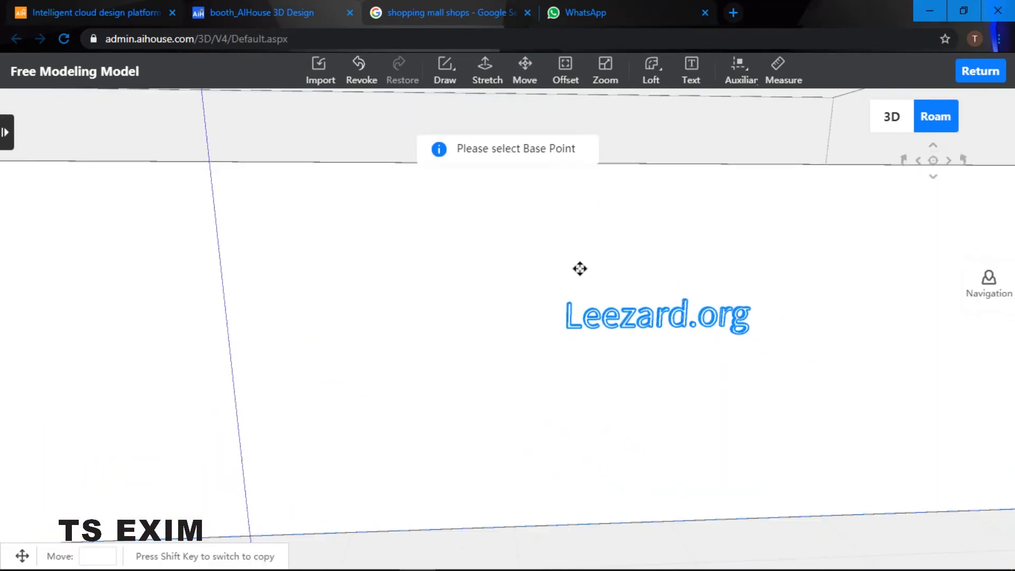
click(564, 327)
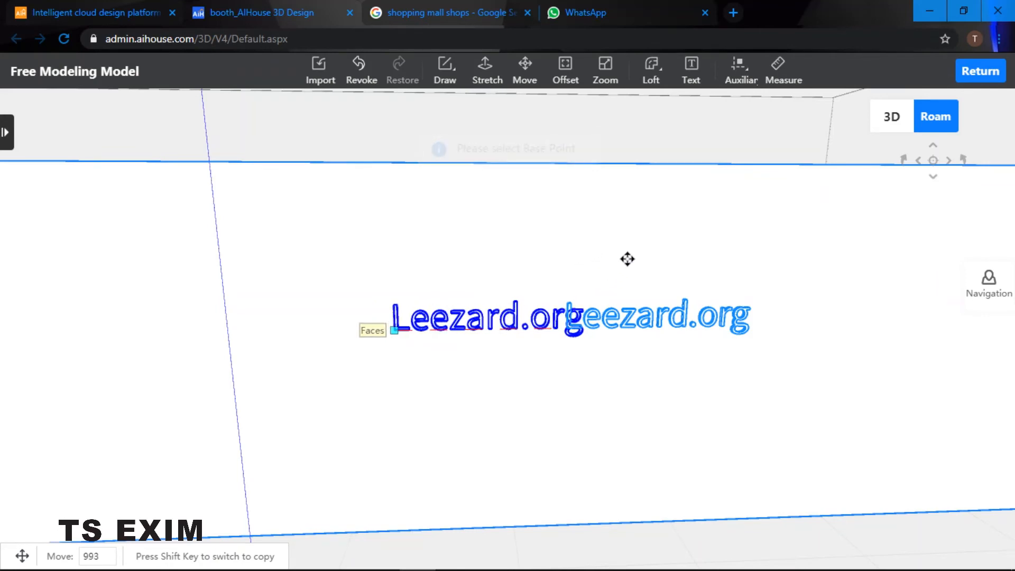
key(Escape)
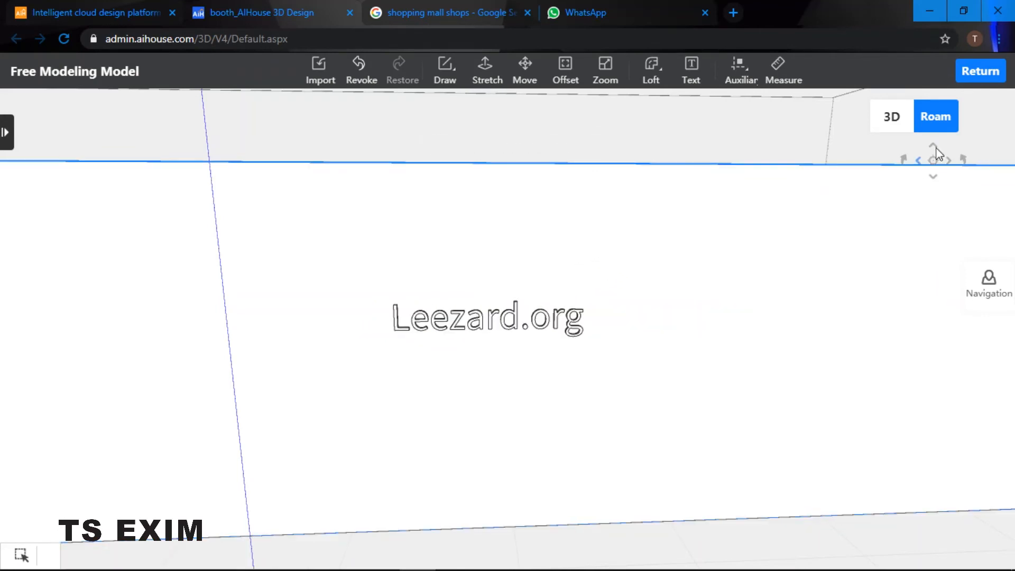
click(990, 76)
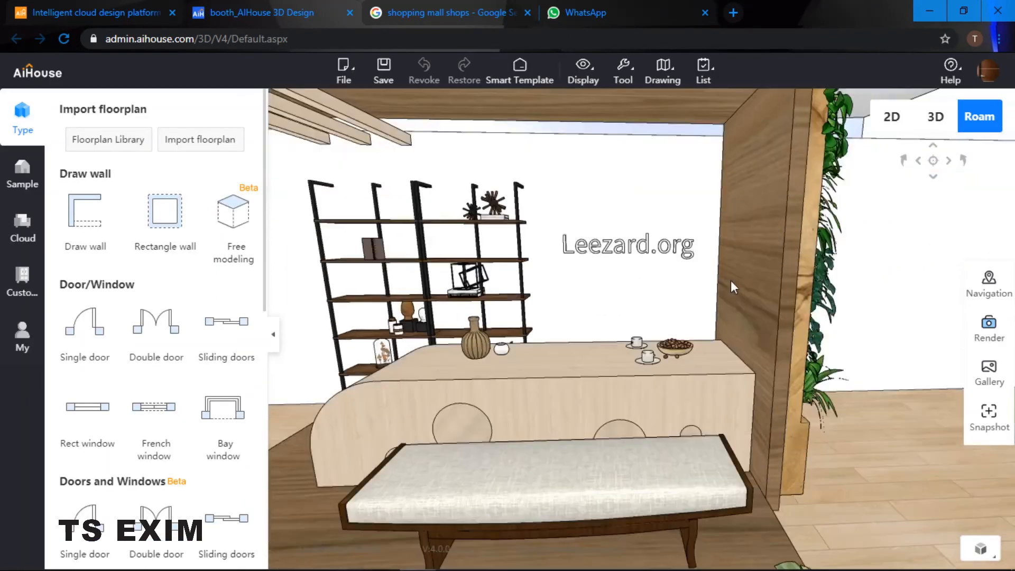
Inspect the lettering's position beside the shelving, then reopen its free model with the Move command
drag(720, 255, 722, 262)
scroll(723, 262, down, 3)
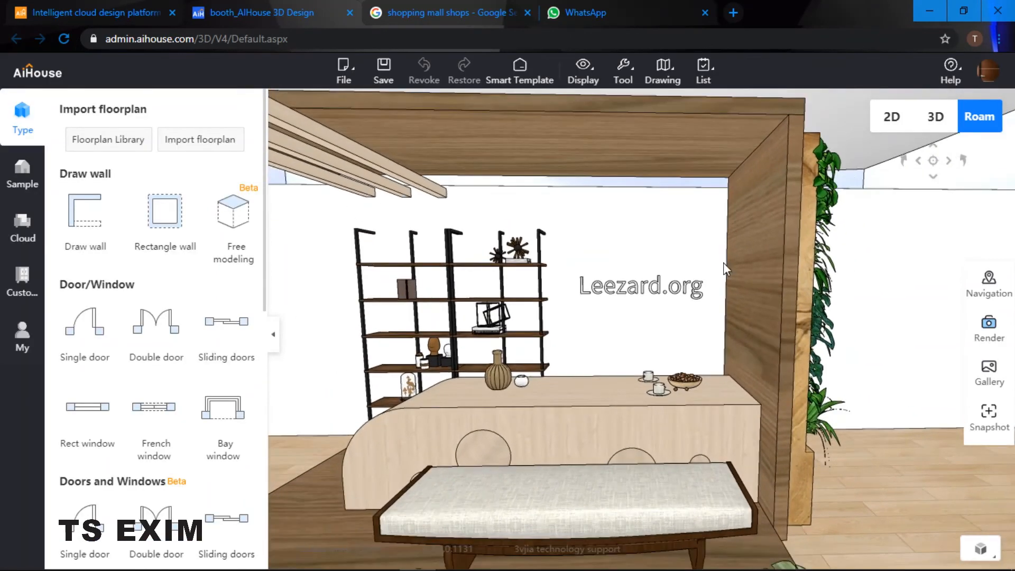
scroll(725, 262, down, 3)
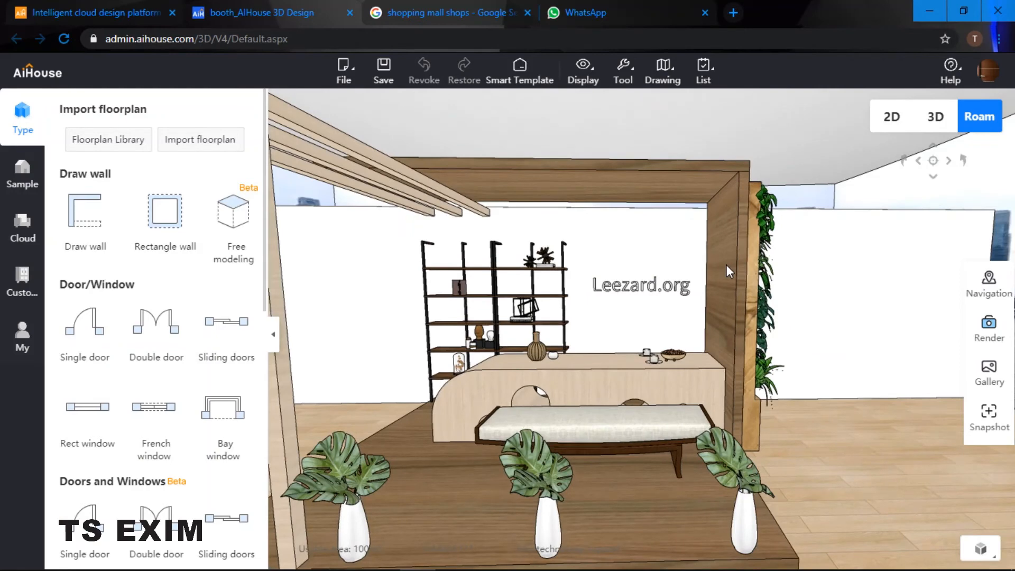
scroll(725, 266, up, 3)
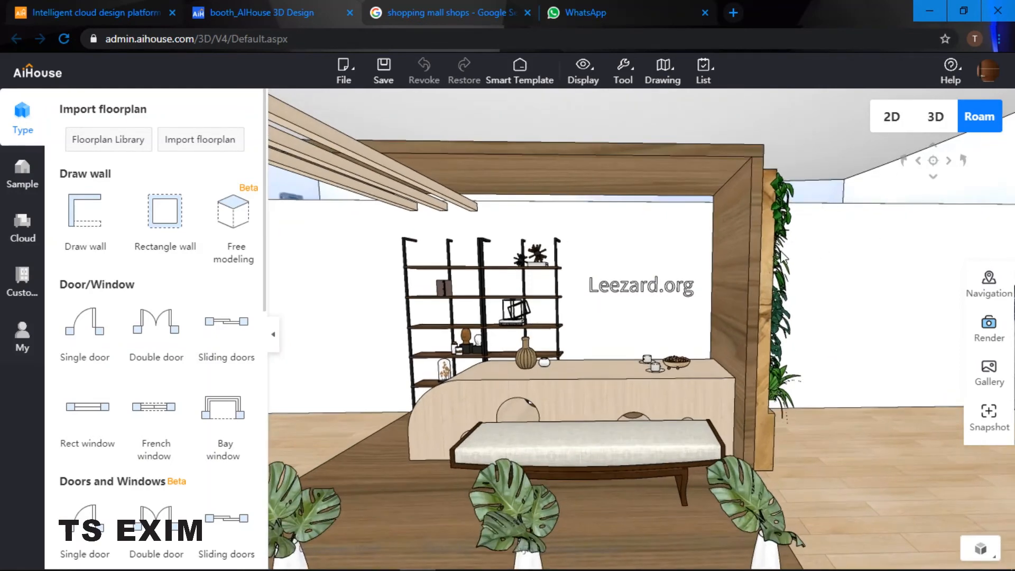
click(247, 216)
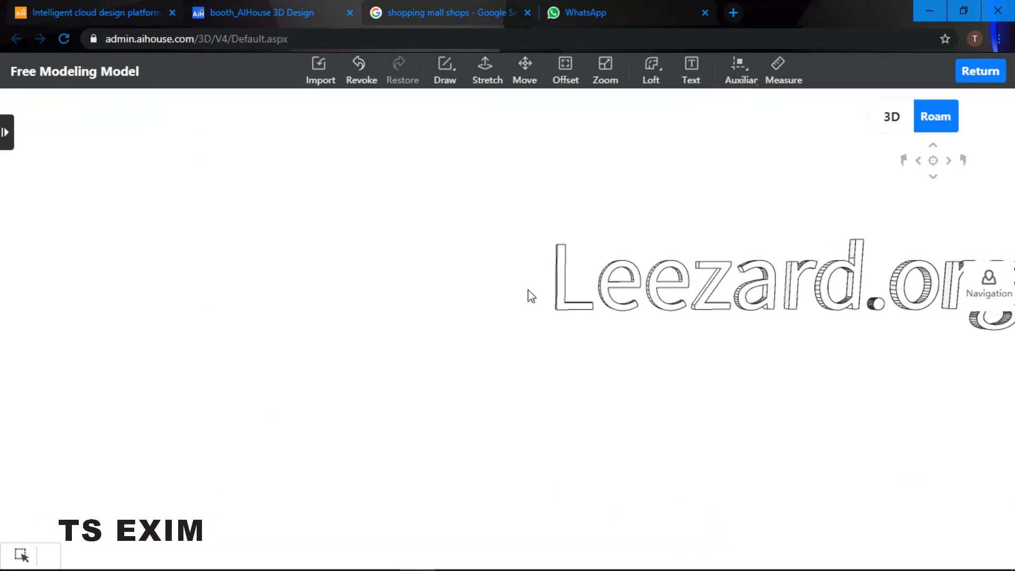
click(522, 76)
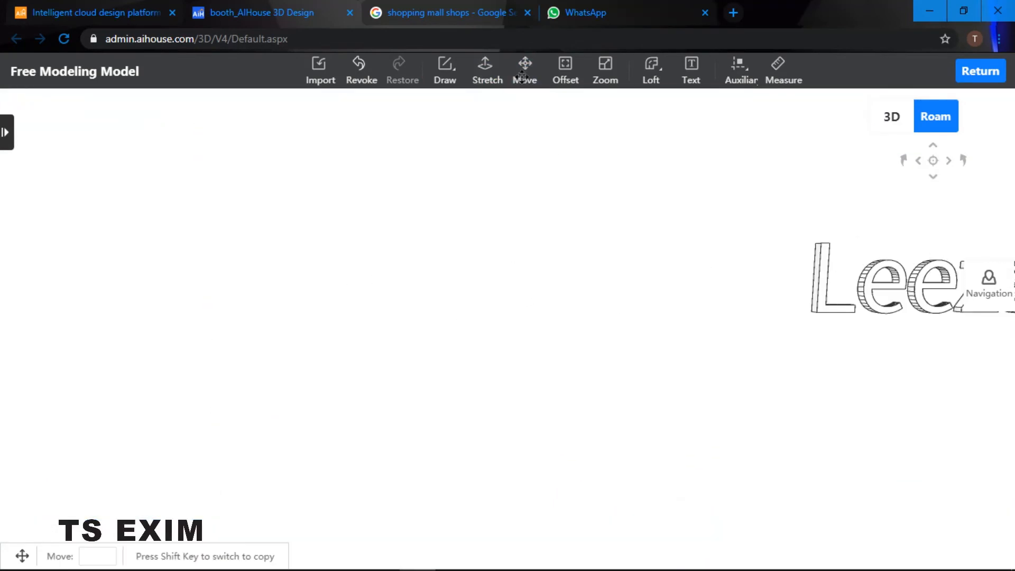
click(812, 307)
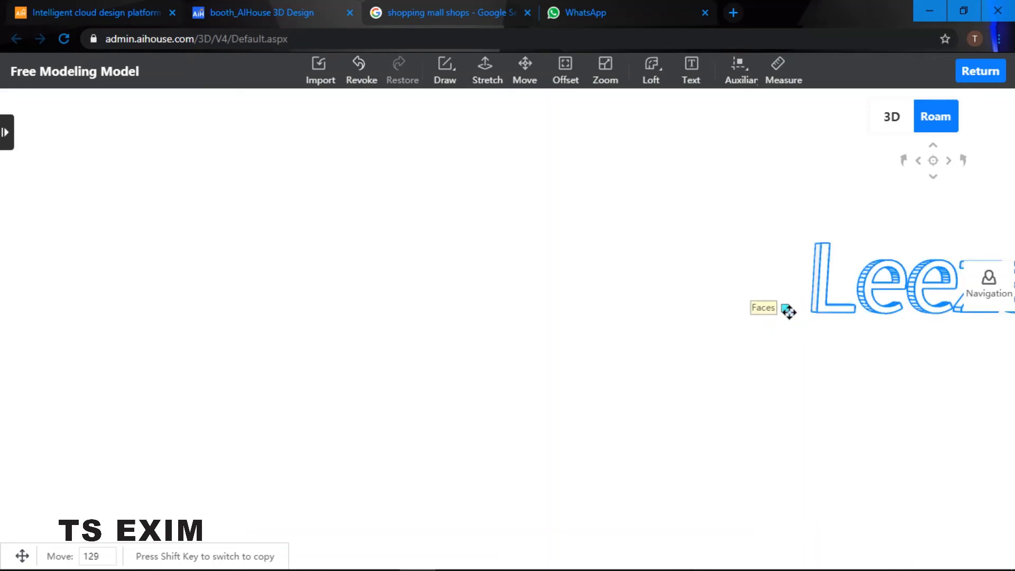
middle_drag(827, 380, 755, 446)
scroll(754, 446, down, 2)
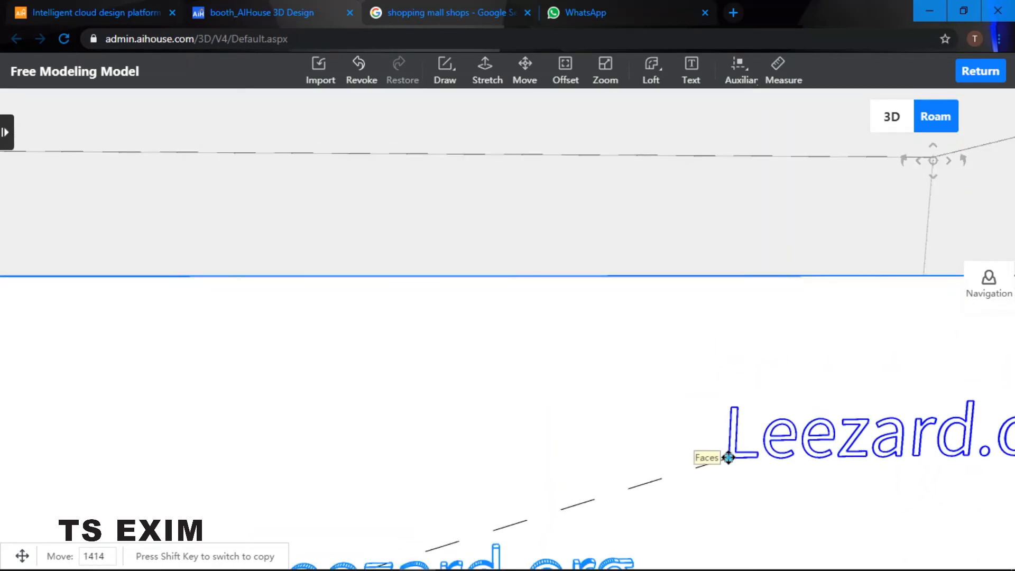
key(Escape)
Shift the lettering about 63 mm closer to the shelving along the wall panel and return to the booth design
key(s)
key(a)
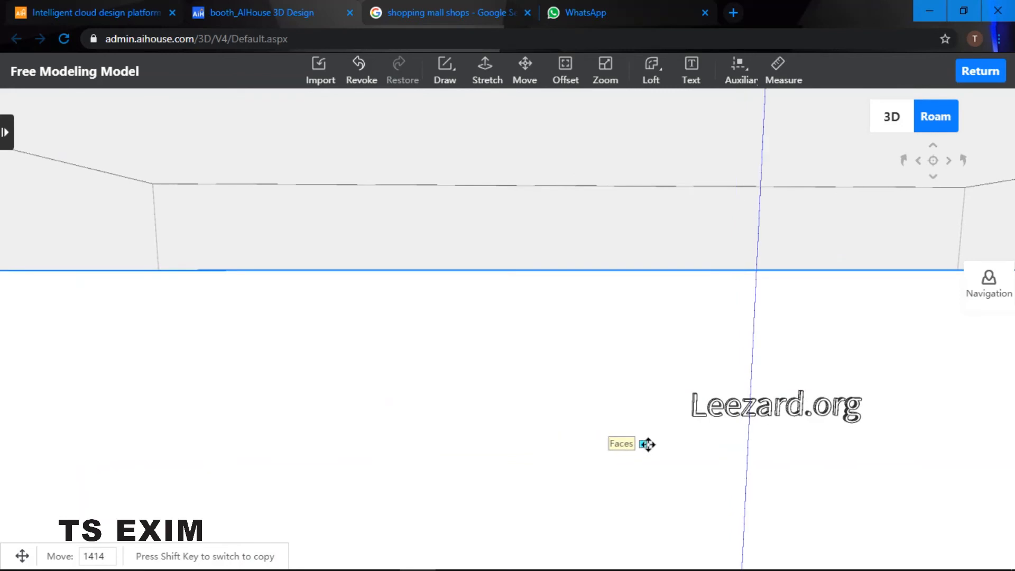
key(d)
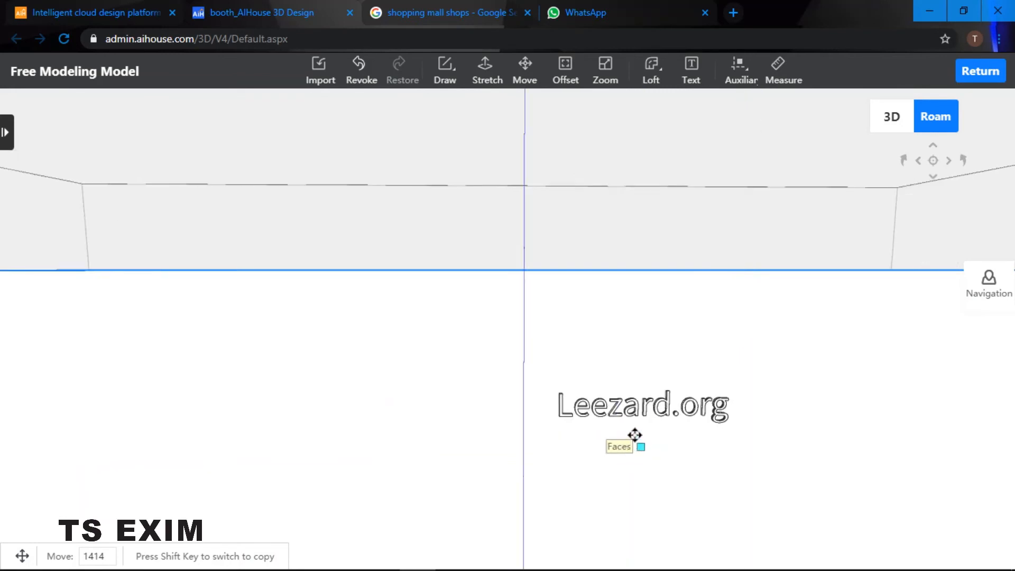
click(560, 416)
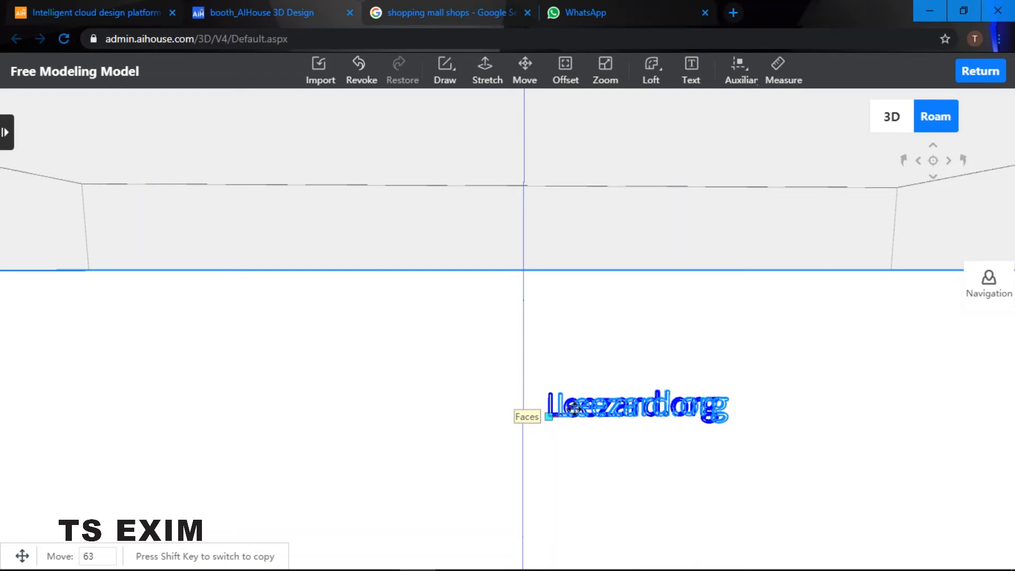
click(551, 416)
click(979, 71)
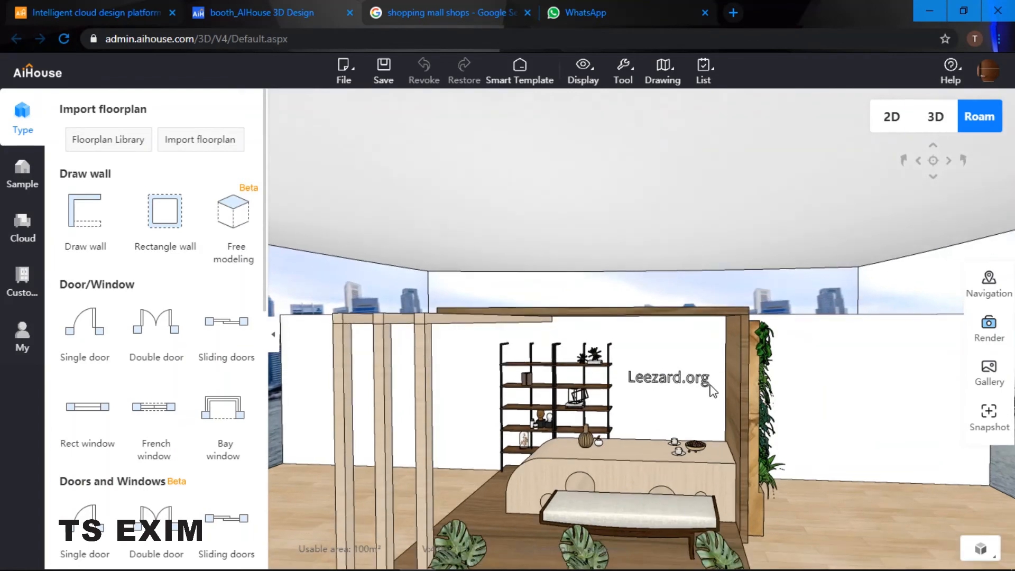
Reopen the wall panel and lettering for editing in free modeling
scroll(709, 384, down, 2)
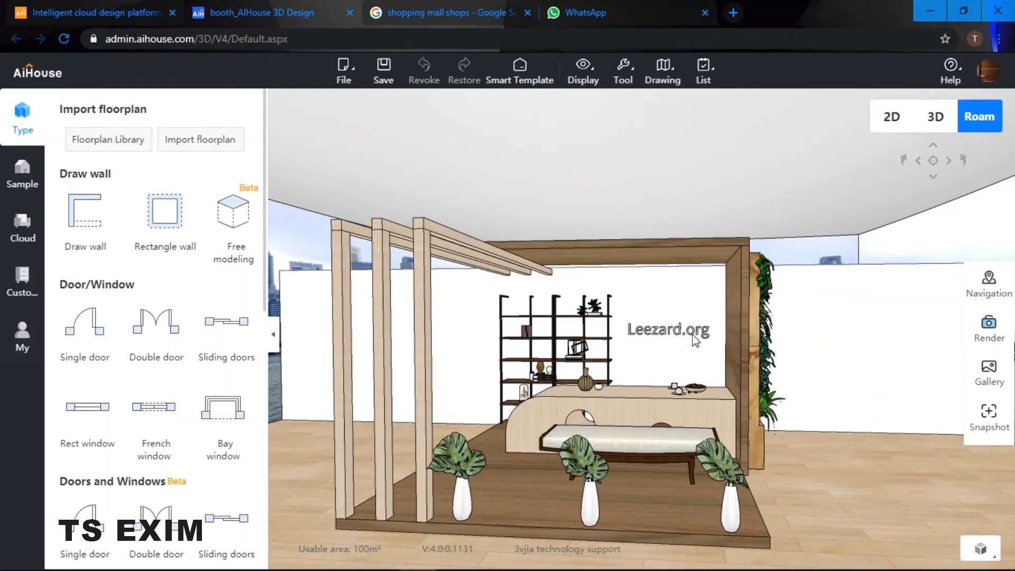
click(237, 214)
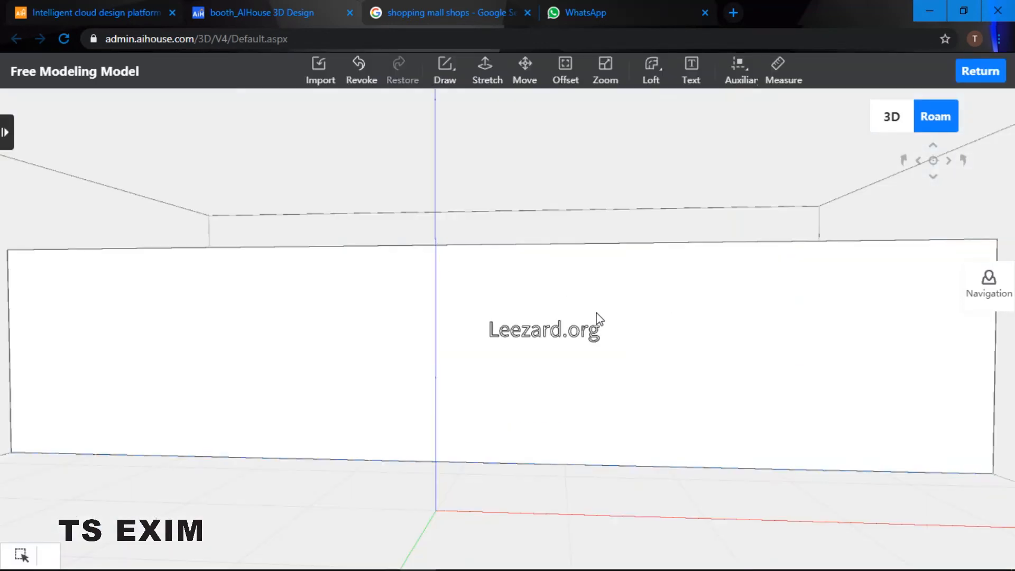
scroll(560, 348, up, 3)
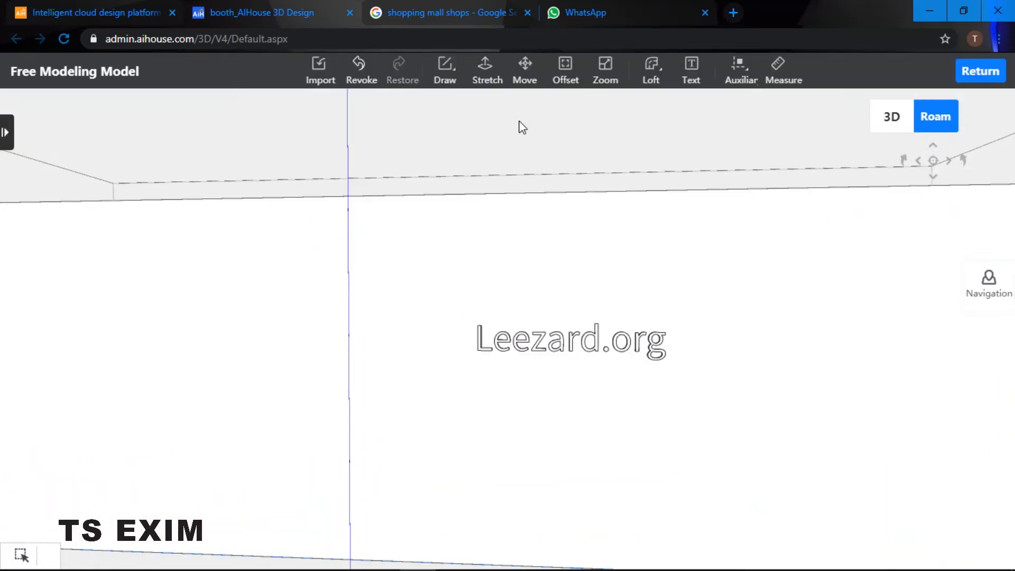
click(525, 74)
scroll(616, 333, up, 4)
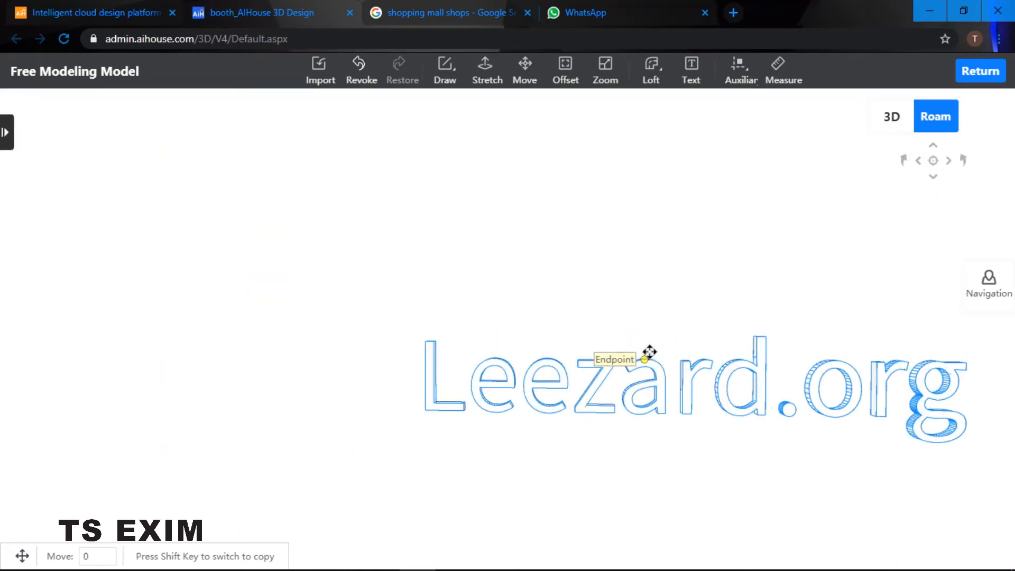
click(650, 351)
scroll(596, 397, down, 5)
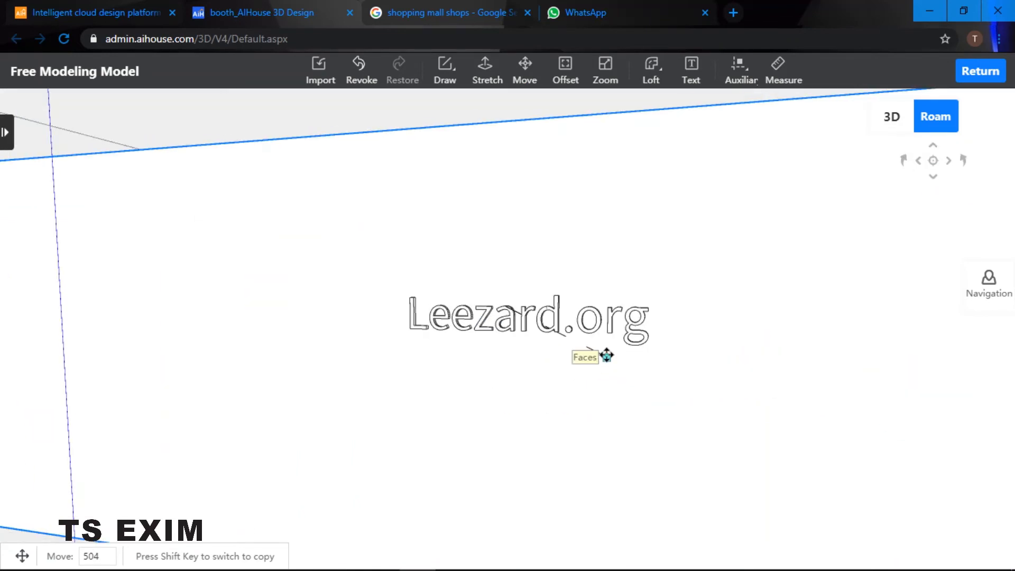
key(Escape)
Raise the lettering about 81 mm on the wall panel and return to the booth design
right_drag(611, 285, 489, 318)
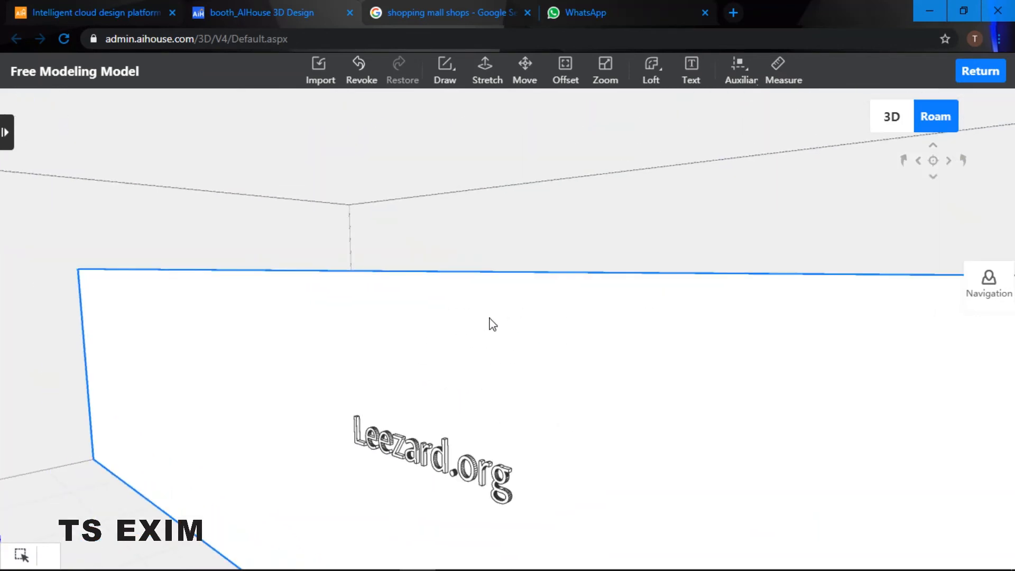
drag(574, 361, 551, 344)
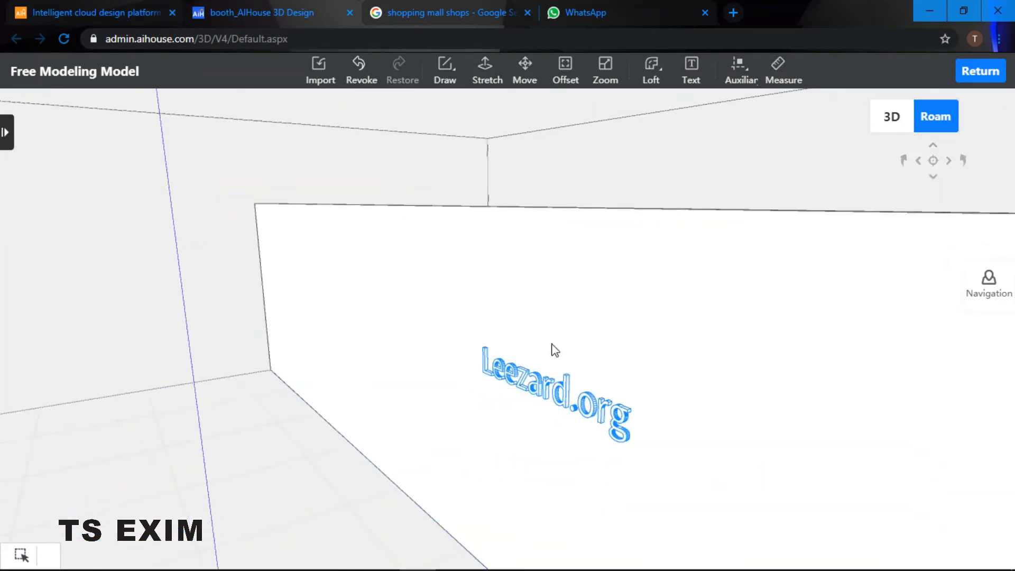
click(525, 68)
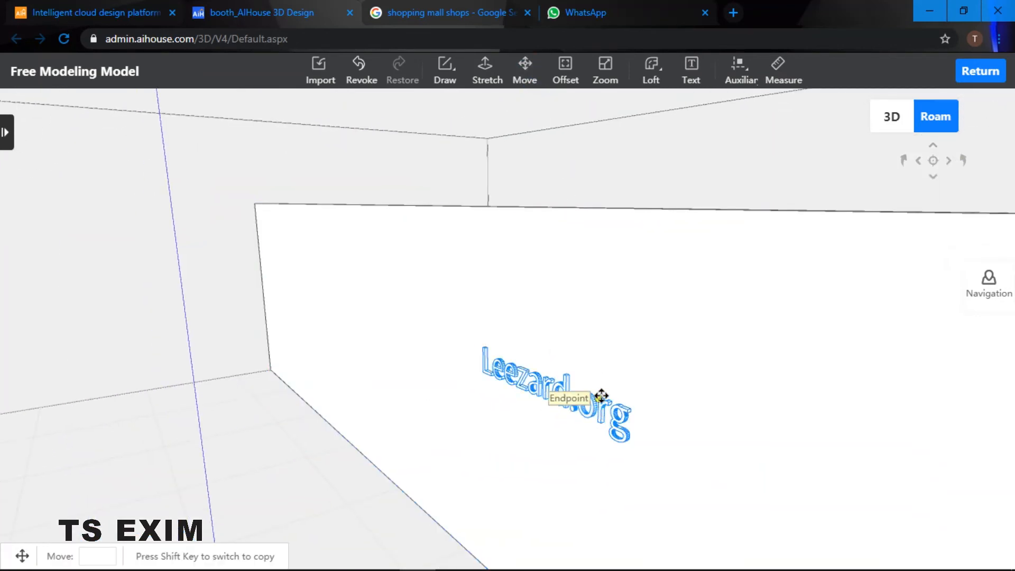
click(602, 396)
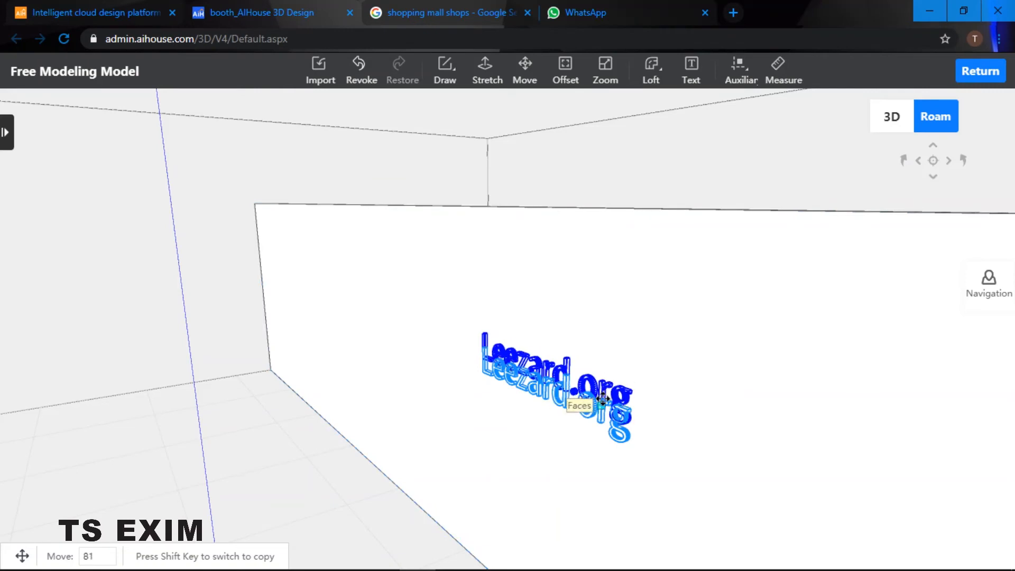
click(653, 362)
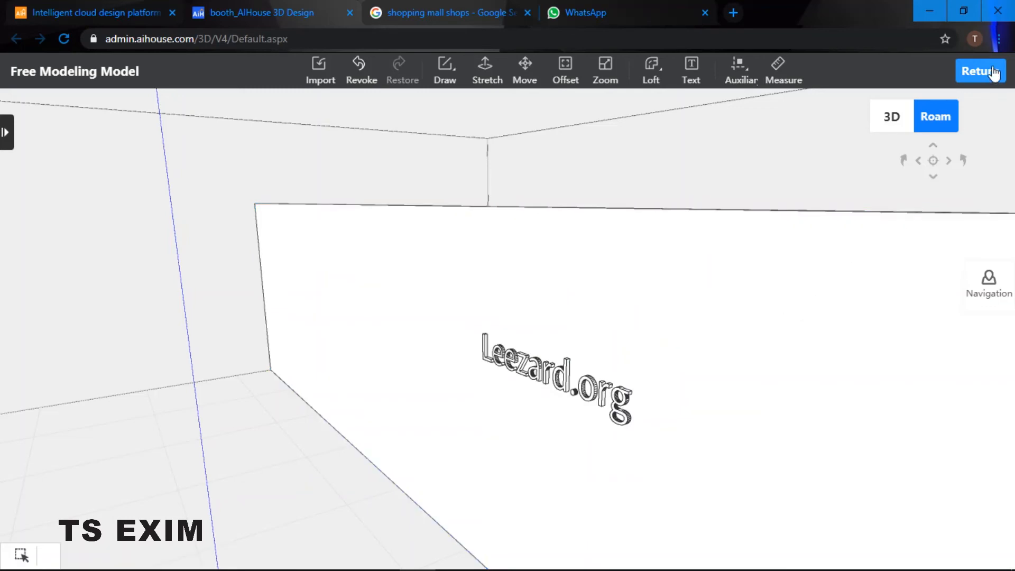
click(980, 71)
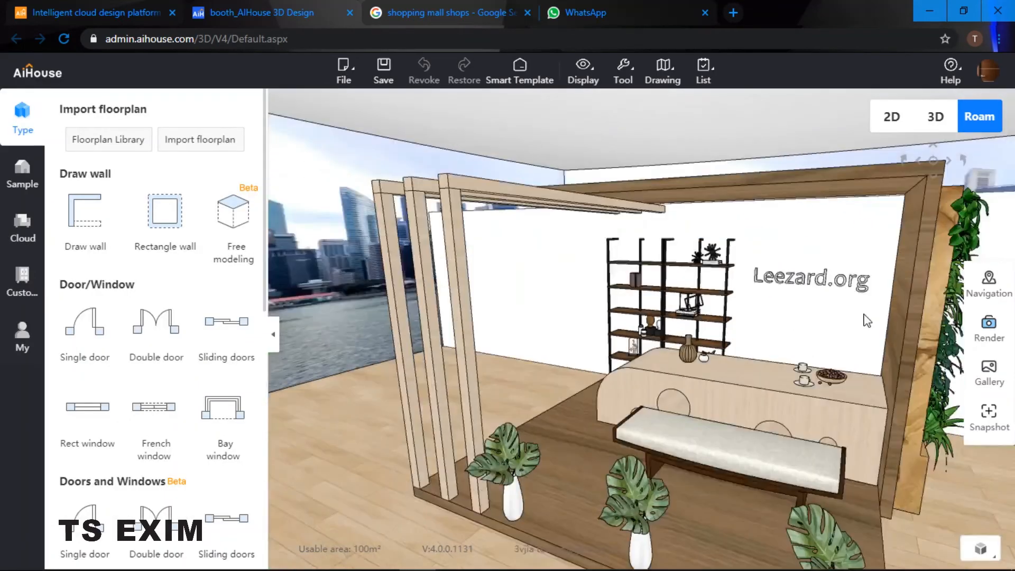
Reopen the lettering model in free modeling and delete the wall panel's large faces and its top and bottom strips
drag(863, 314, 629, 222)
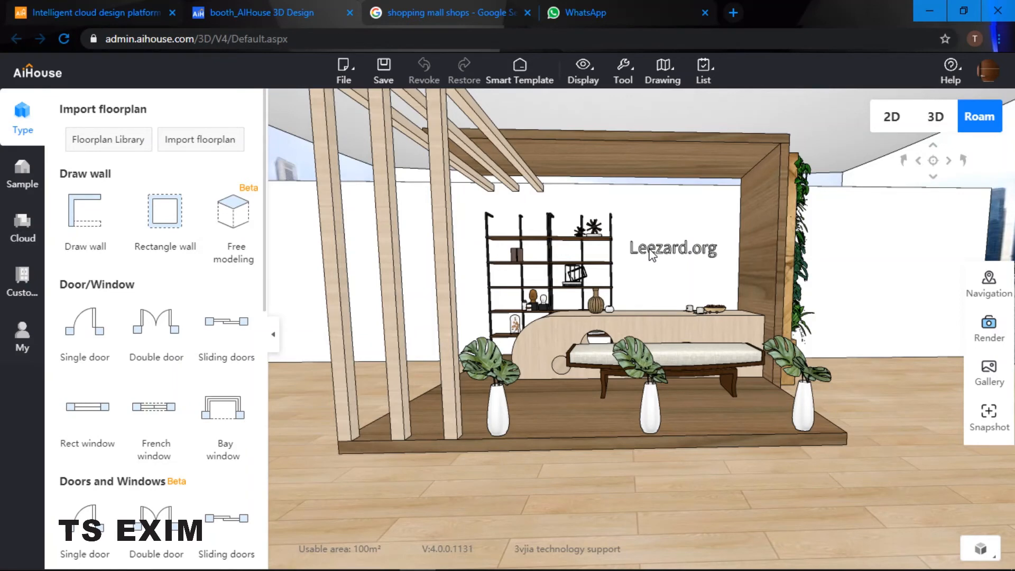
click(232, 211)
click(366, 242)
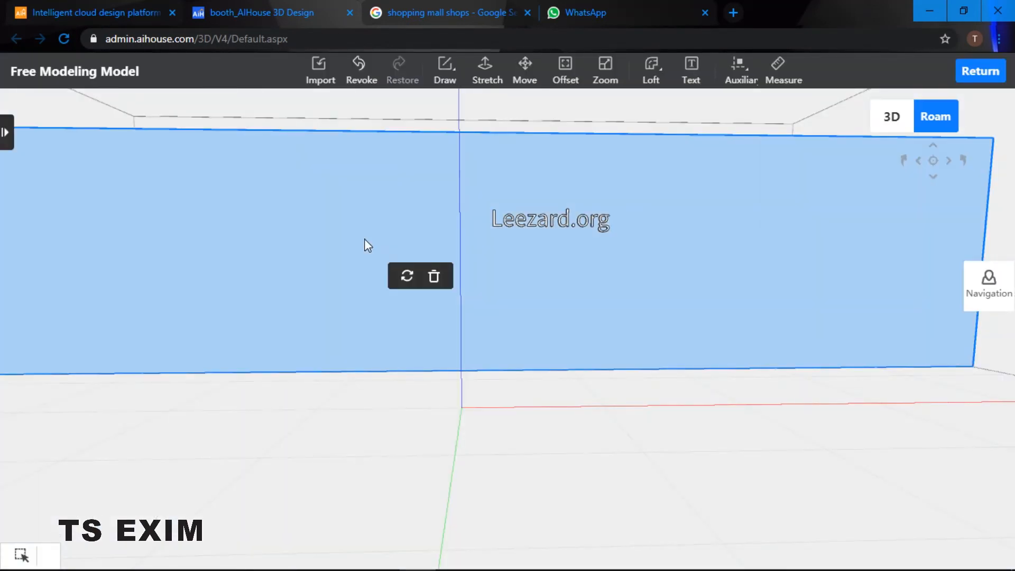
key(Delete)
click(346, 200)
key(Delete)
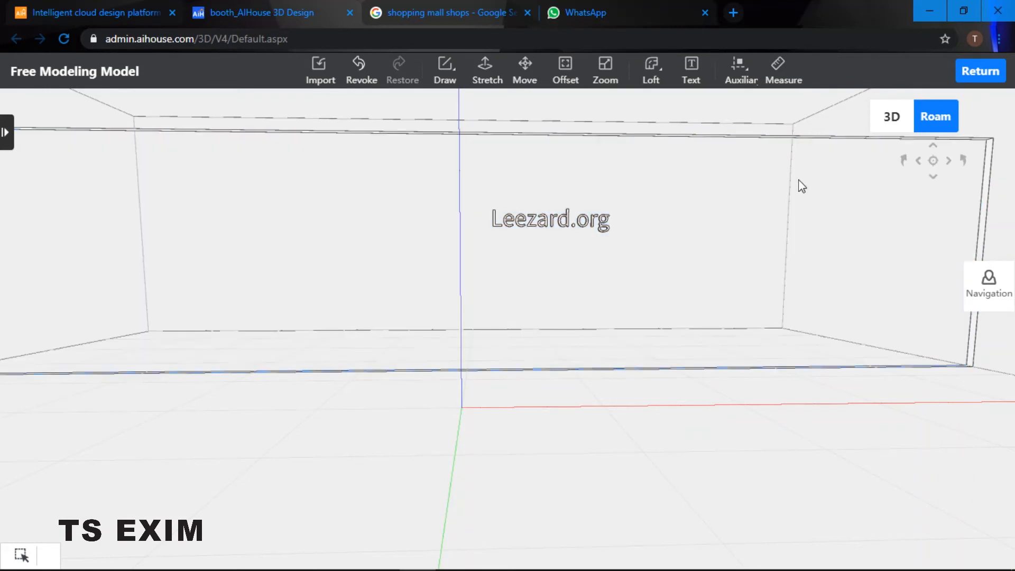
click(818, 140)
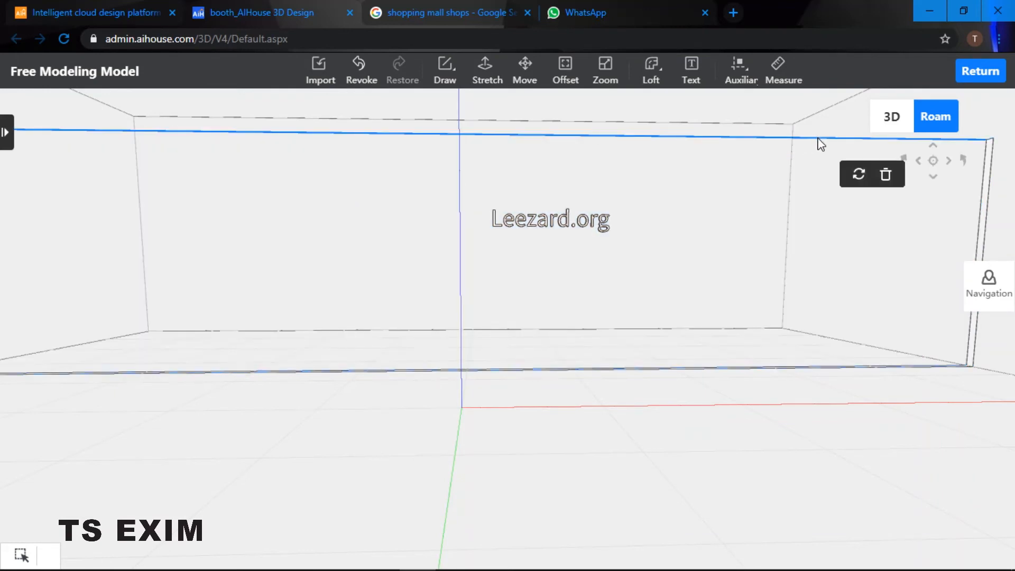
key(Delete)
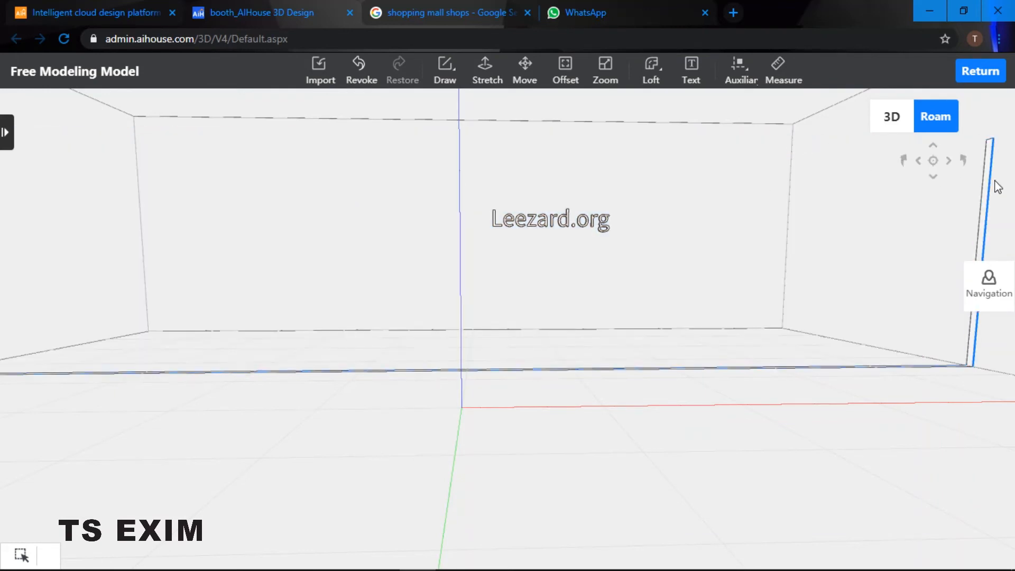
click(887, 372)
key(Delete)
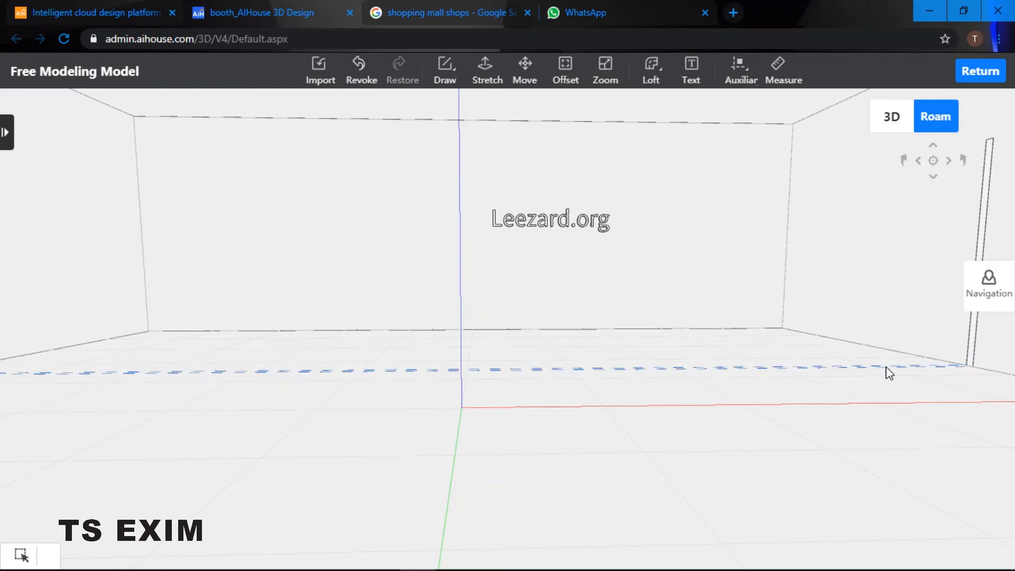
Delete the wall panel's remaining upright strips at both ends, keeping the "Leezard.org" lettering
right_drag(957, 209, 978, 220)
drag(795, 150, 902, 414)
key(Delete)
right_drag(741, 326, 447, 300)
right_drag(881, 317, 704, 291)
drag(675, 271, 772, 493)
key(Delete)
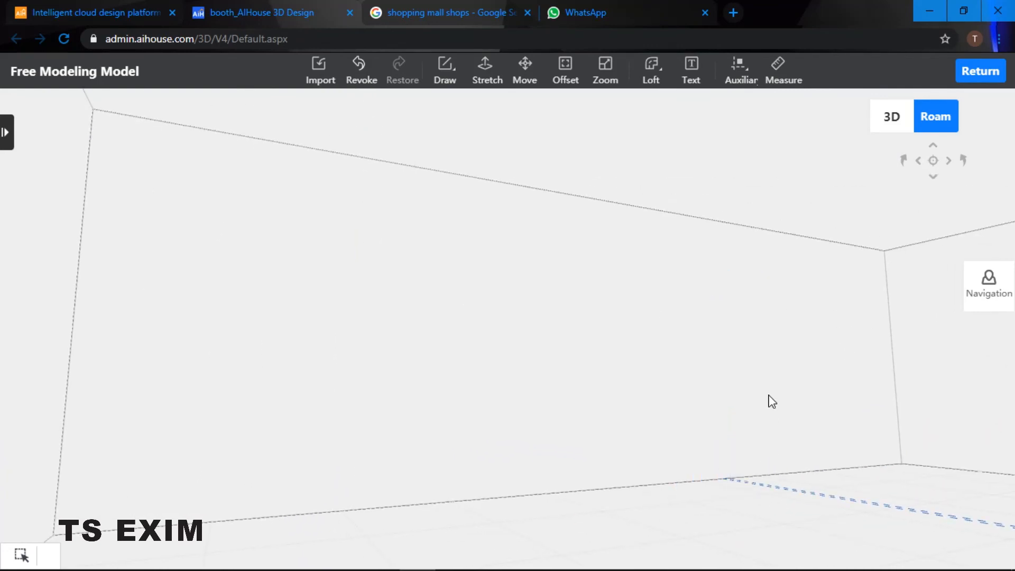
Clear the auxiliary lines on the floor and return to the booth design
right_drag(770, 401, 827, 275)
click(742, 74)
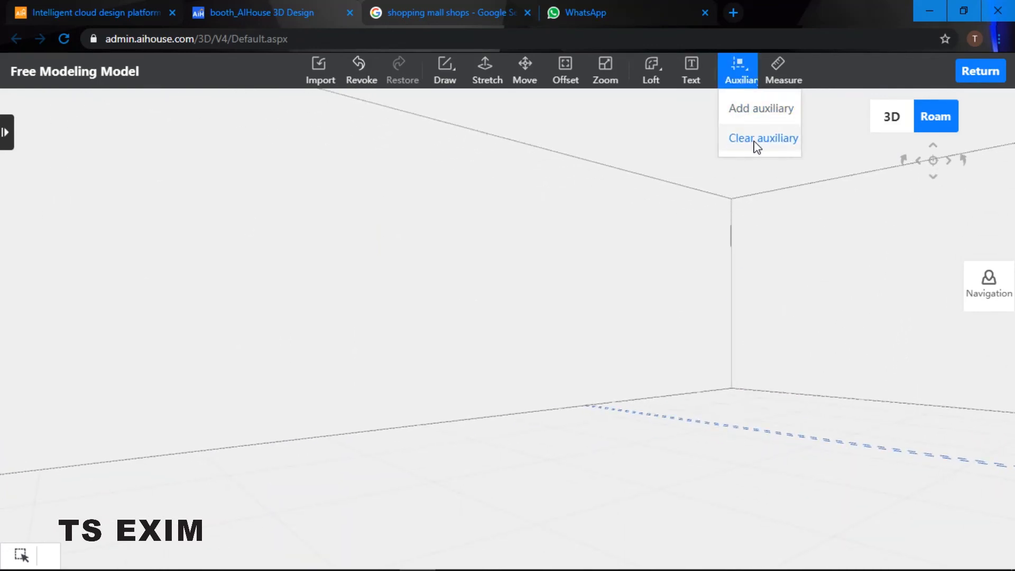
click(753, 138)
right_drag(780, 321, 952, 141)
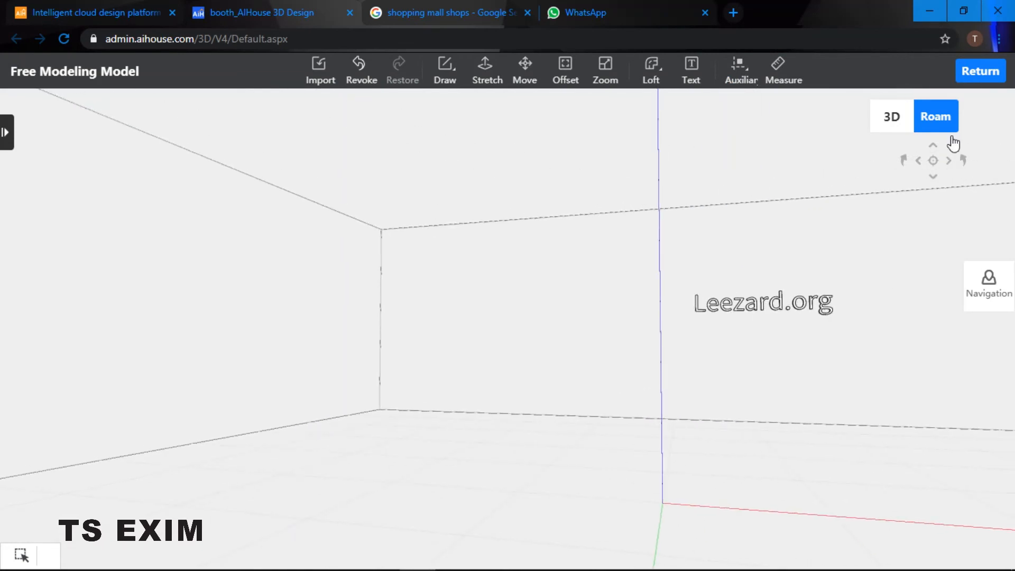
click(979, 76)
Get close to the "Leezard.org" lettering and list the Solid color wallpapers from the public material library
right_drag(838, 318, 734, 378)
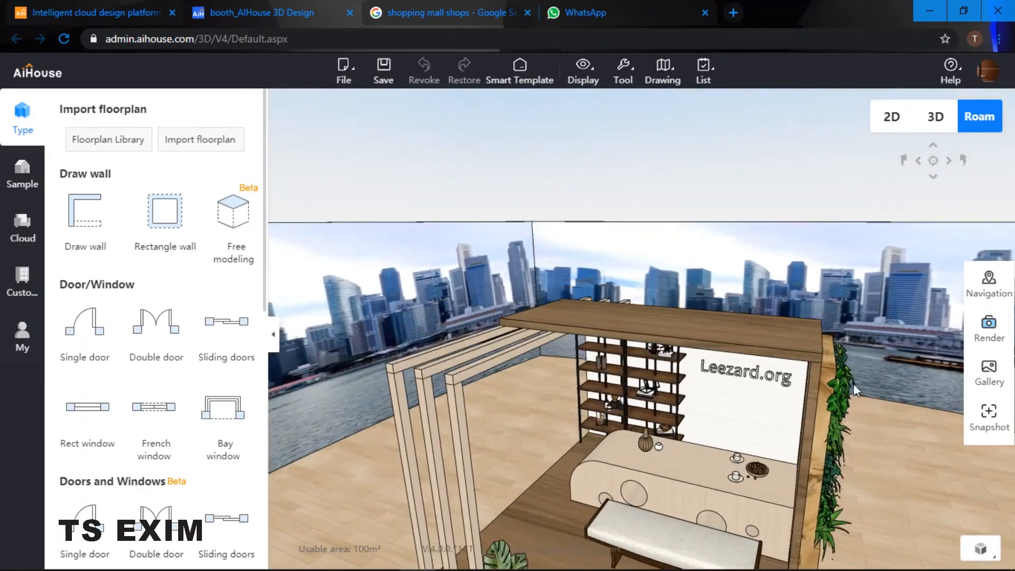
right_drag(890, 447, 886, 448)
scroll(882, 455, up, 5)
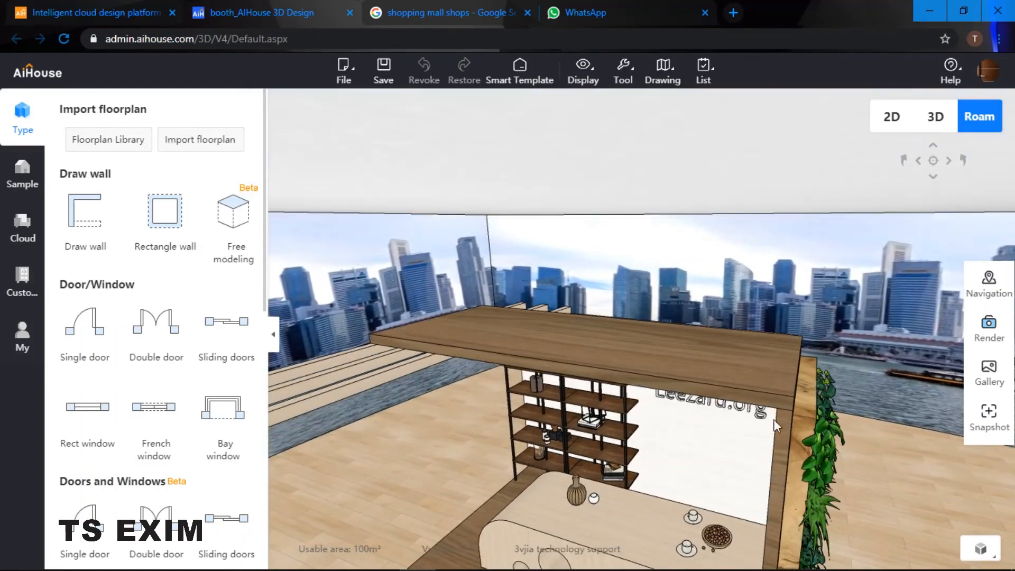
scroll(747, 400, up, 4)
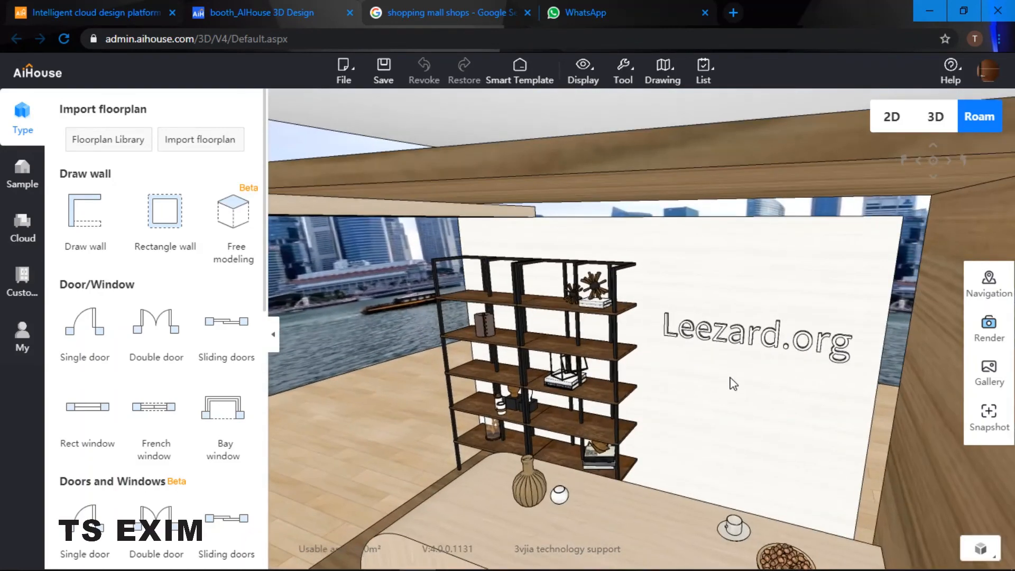
scroll(761, 391, up, 4)
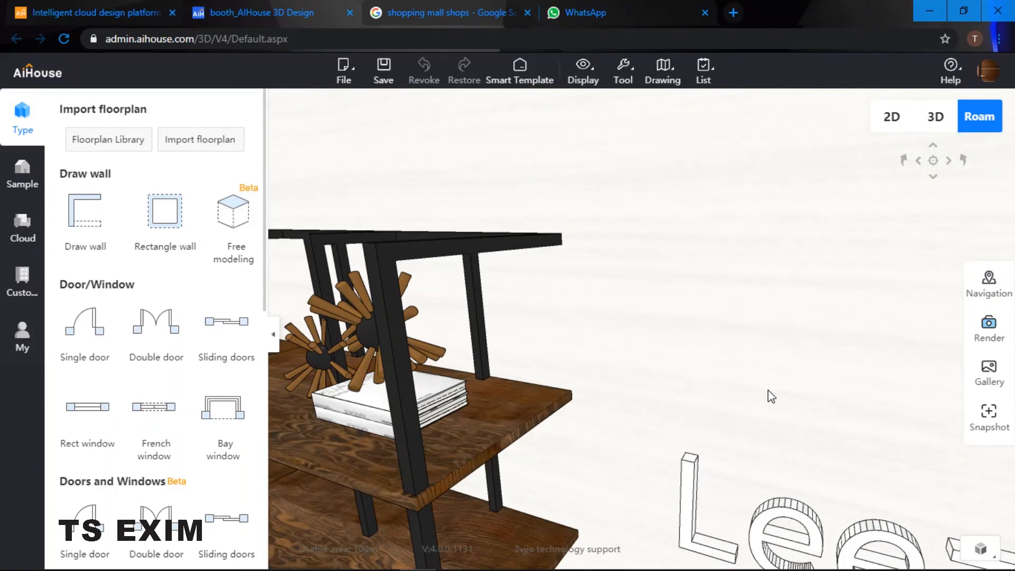
scroll(771, 396, down, 6)
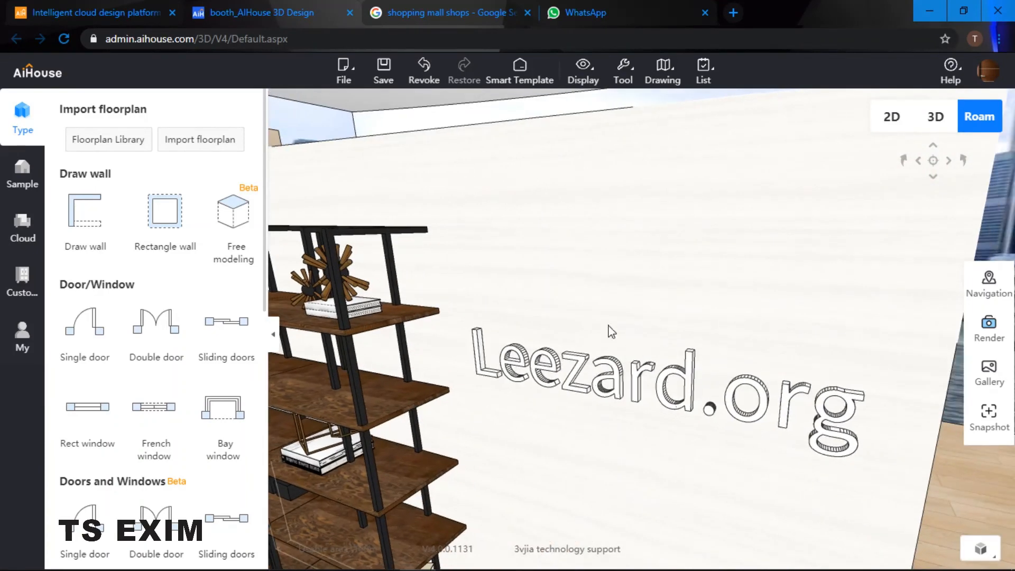
click(23, 237)
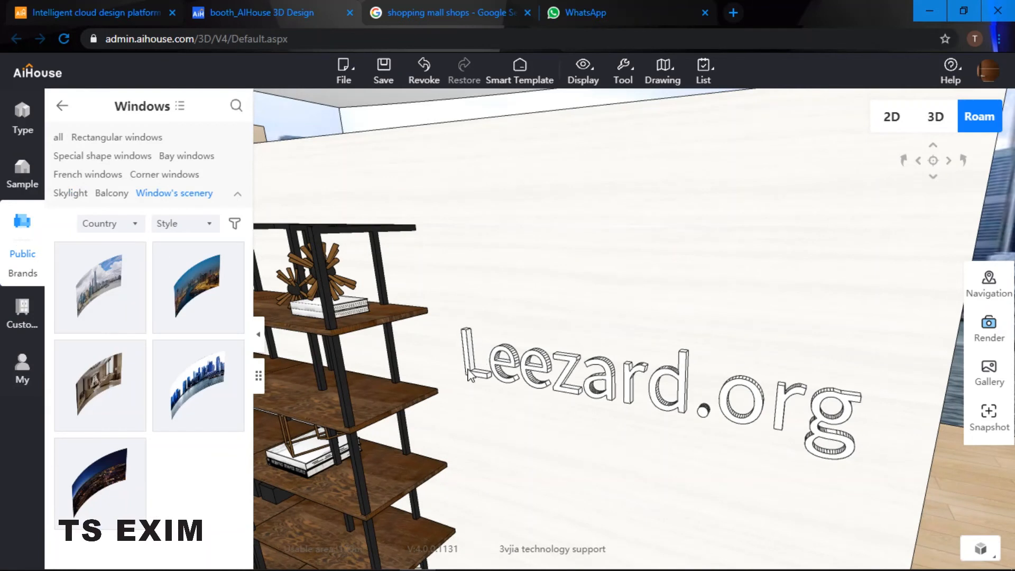
click(61, 108)
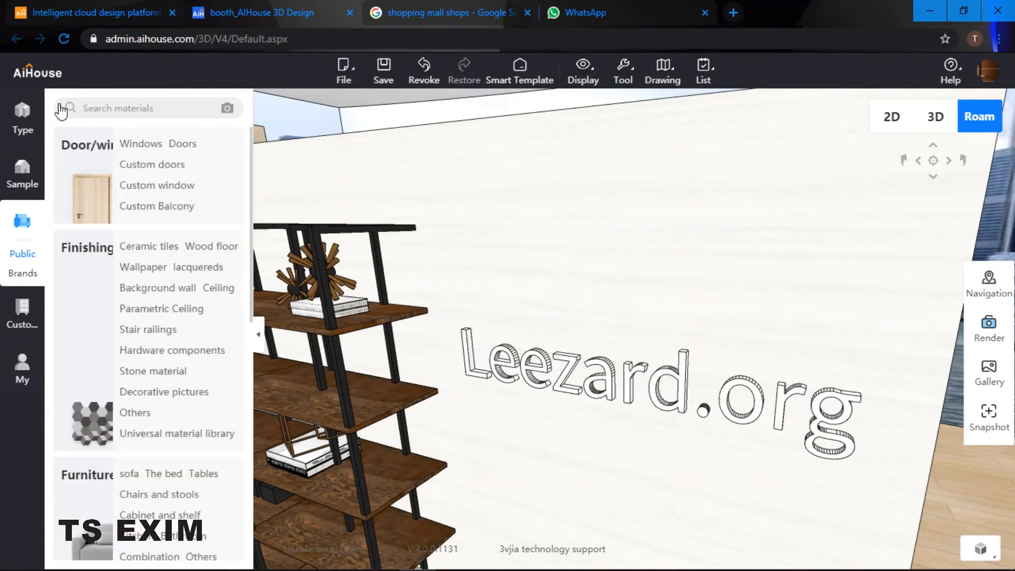
click(147, 268)
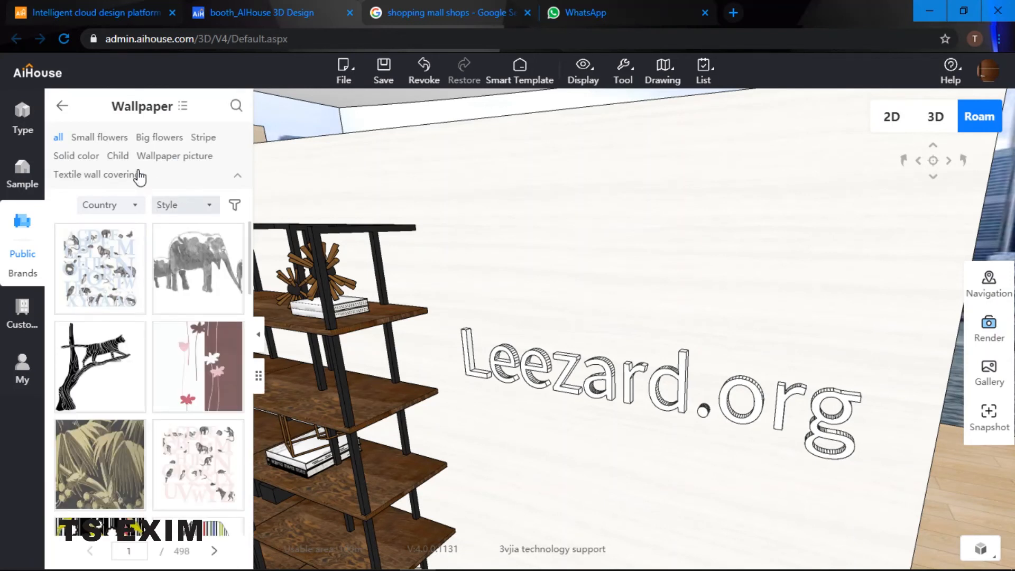
click(83, 158)
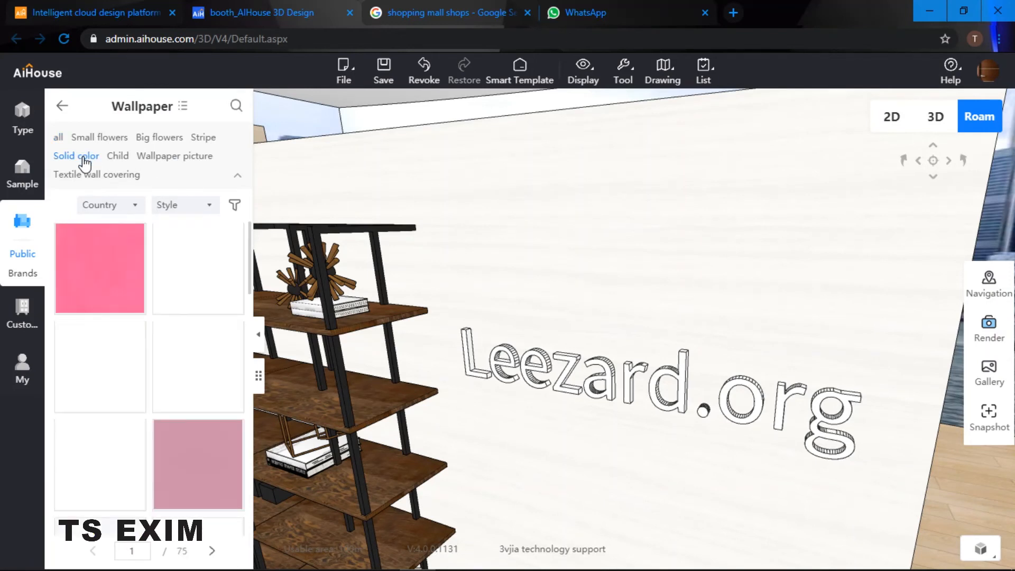
Filter the solid-color wallpapers by black and browse the dark swatches
click(235, 208)
click(234, 208)
click(235, 208)
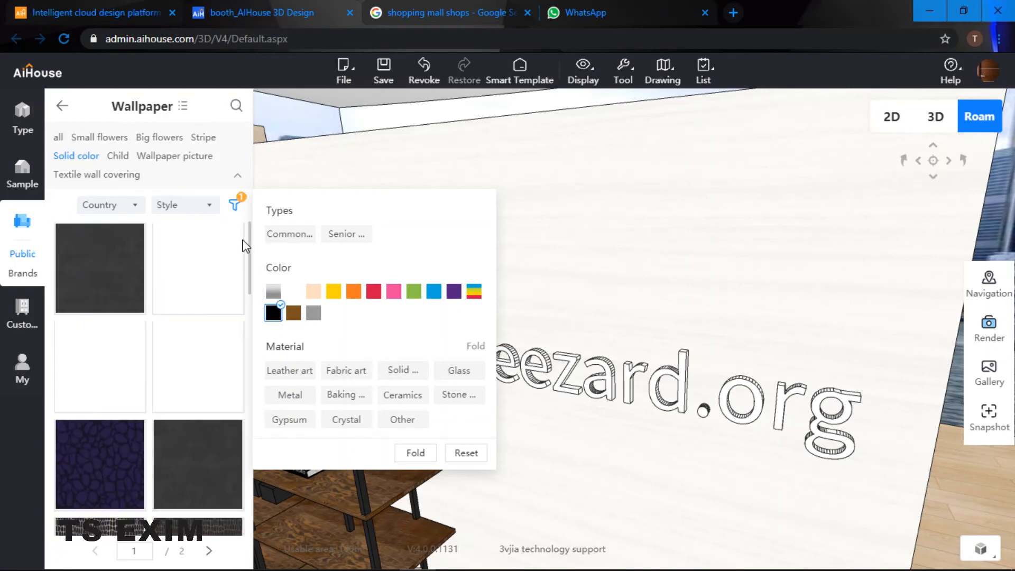
click(241, 212)
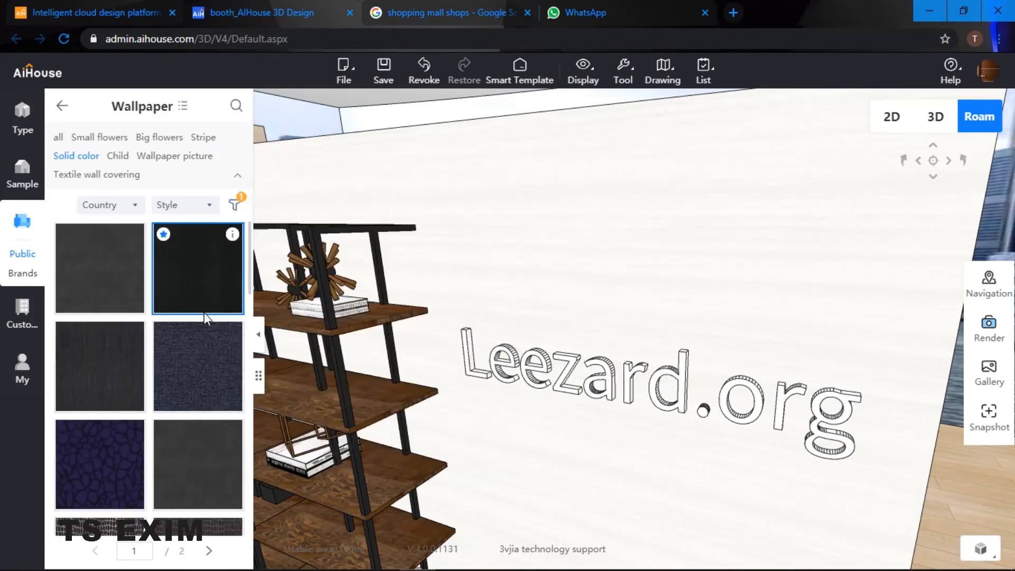
scroll(204, 315, down, 5)
scroll(193, 357, down, 2)
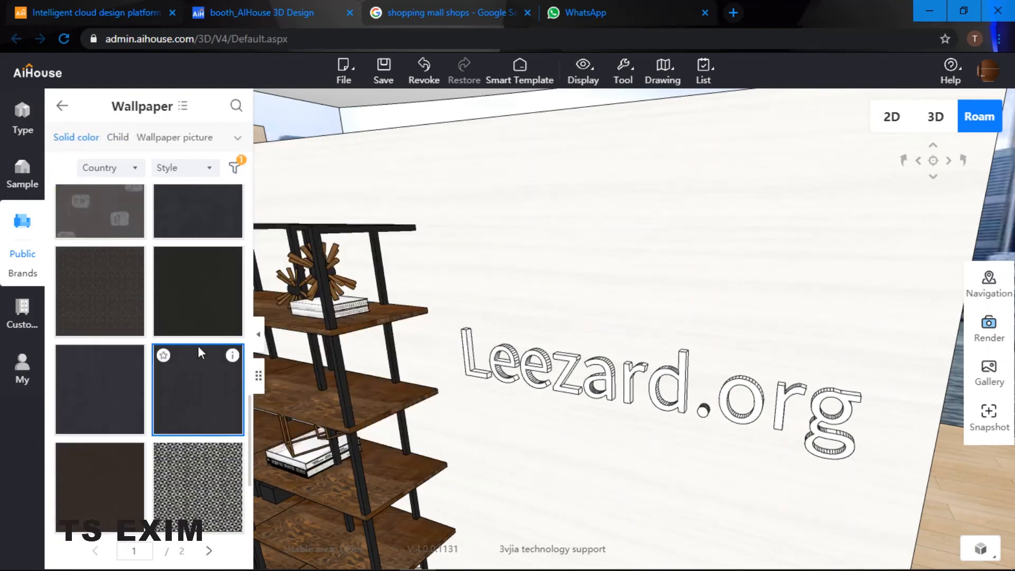
Apply the plain near-black wallpaper to the faces of the letters "Lee" in the lettering
drag(206, 309, 466, 373)
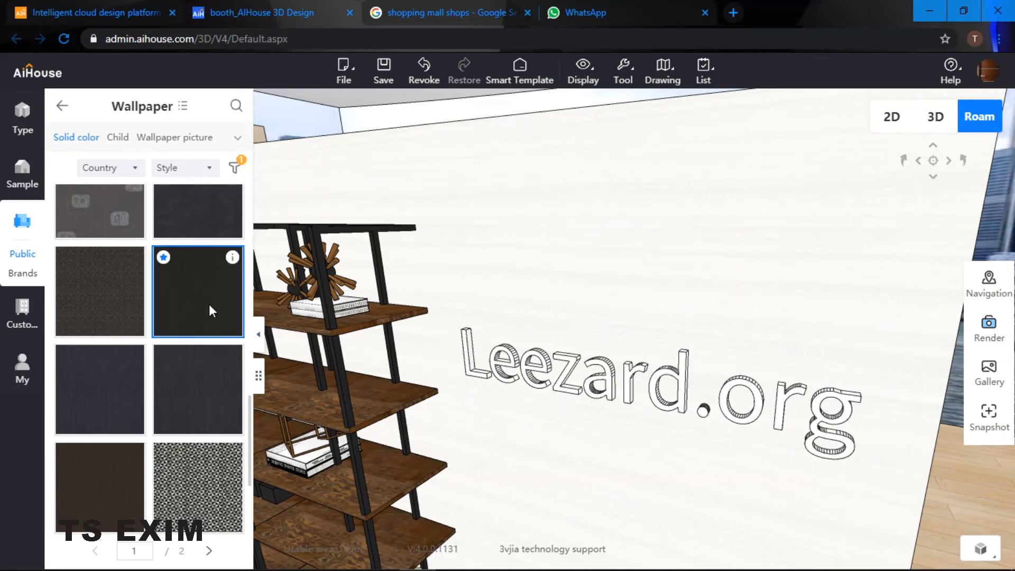
drag(209, 310, 472, 378)
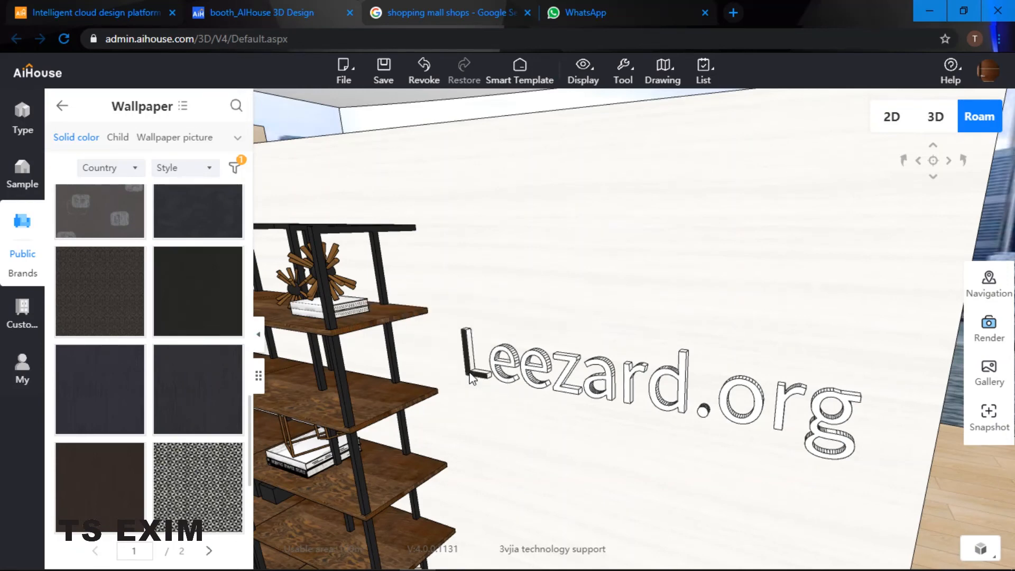
scroll(475, 384, up, 6)
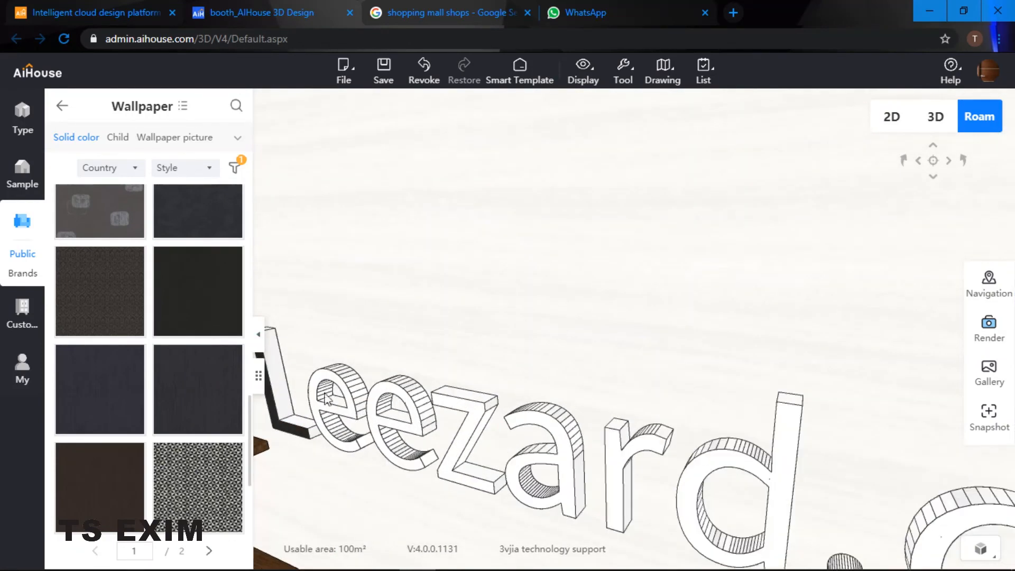
scroll(322, 402, down, 4)
drag(202, 301, 311, 362)
drag(188, 310, 390, 393)
drag(236, 315, 434, 397)
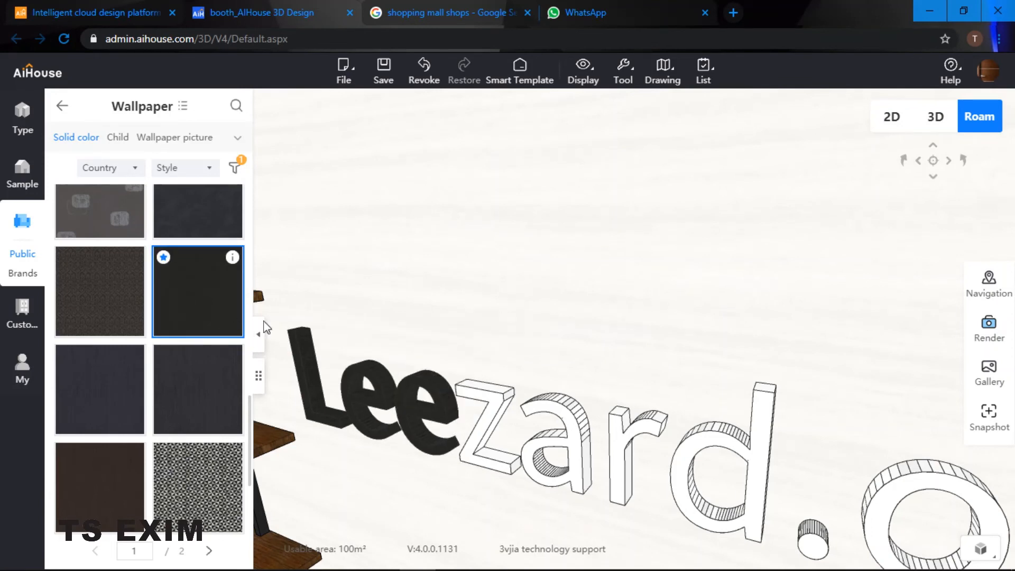
Apply the same near-black wallpaper to the letters "zard" and the dot
drag(241, 327, 505, 407)
drag(240, 339, 553, 415)
drag(238, 322, 634, 450)
drag(232, 320, 712, 443)
drag(668, 415, 775, 463)
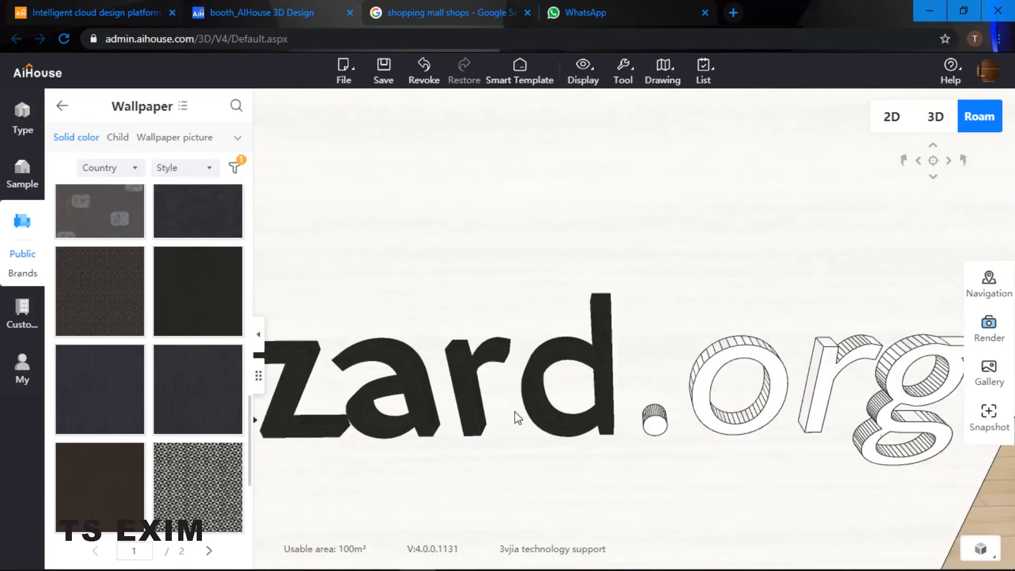
drag(185, 301, 661, 428)
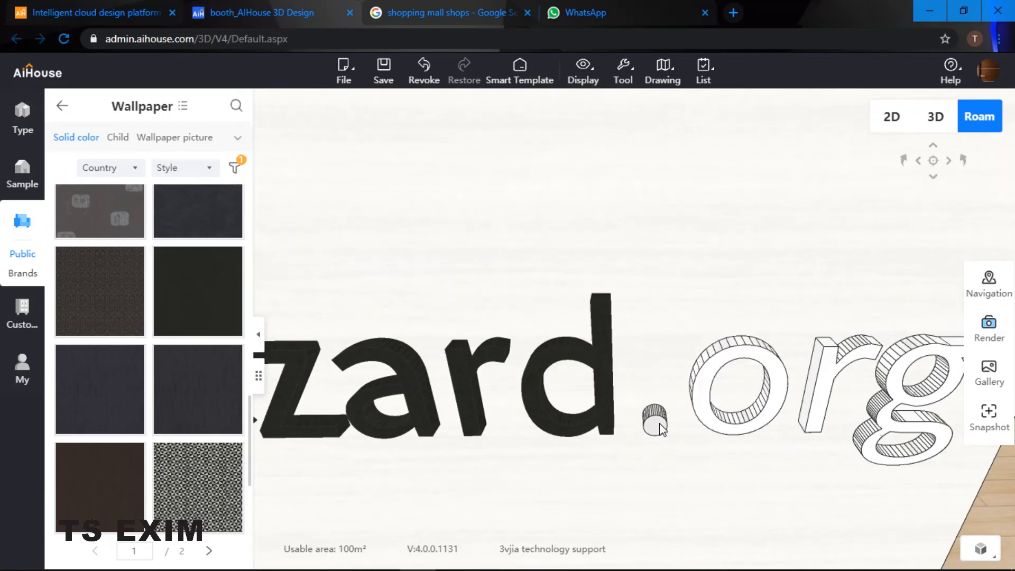
Filter the solid-color wallpapers by red and apply the reddish-brown one to the letters "org"
click(236, 168)
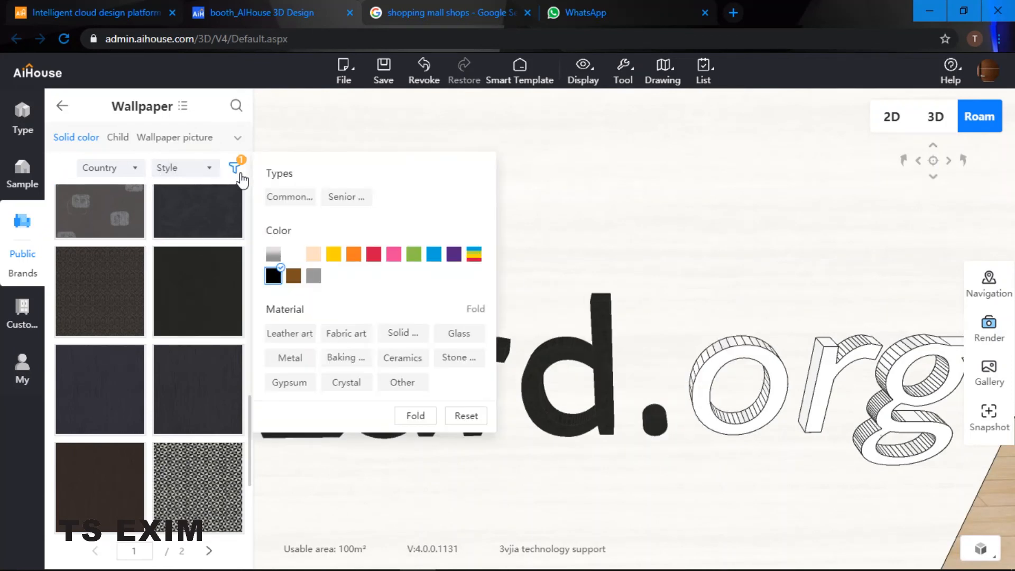
click(373, 254)
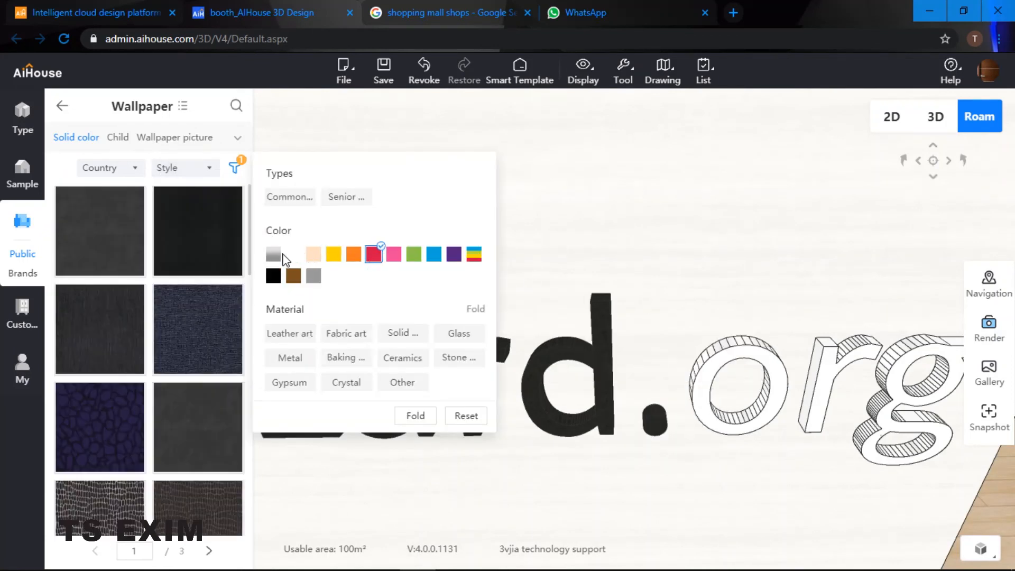
click(235, 168)
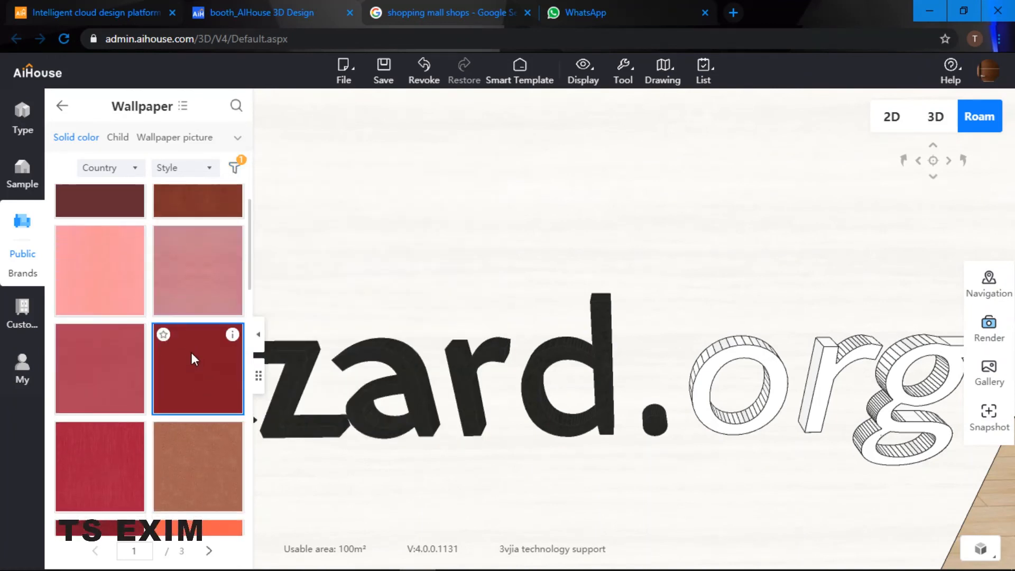
drag(200, 239, 898, 371)
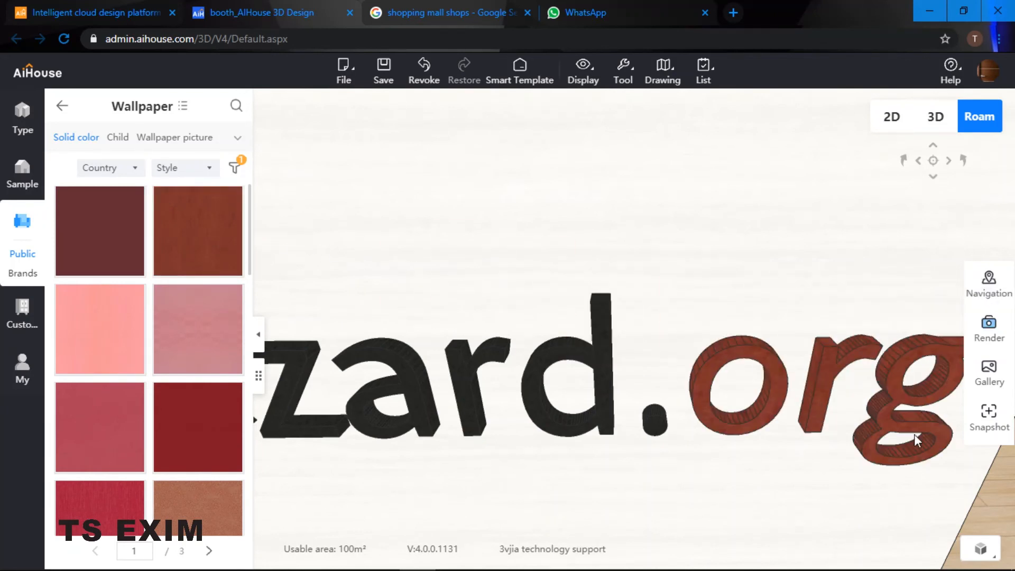
Examine the whole booth with its colored lettering from the front
scroll(843, 378, down, 9)
drag(750, 353, 750, 369)
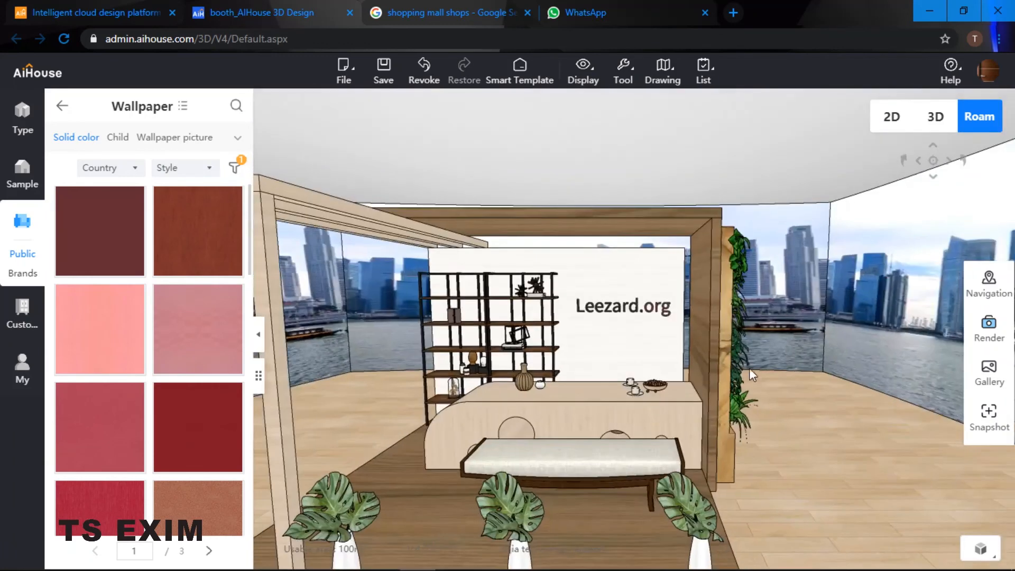
scroll(761, 383, down, 1)
scroll(763, 382, down, 5)
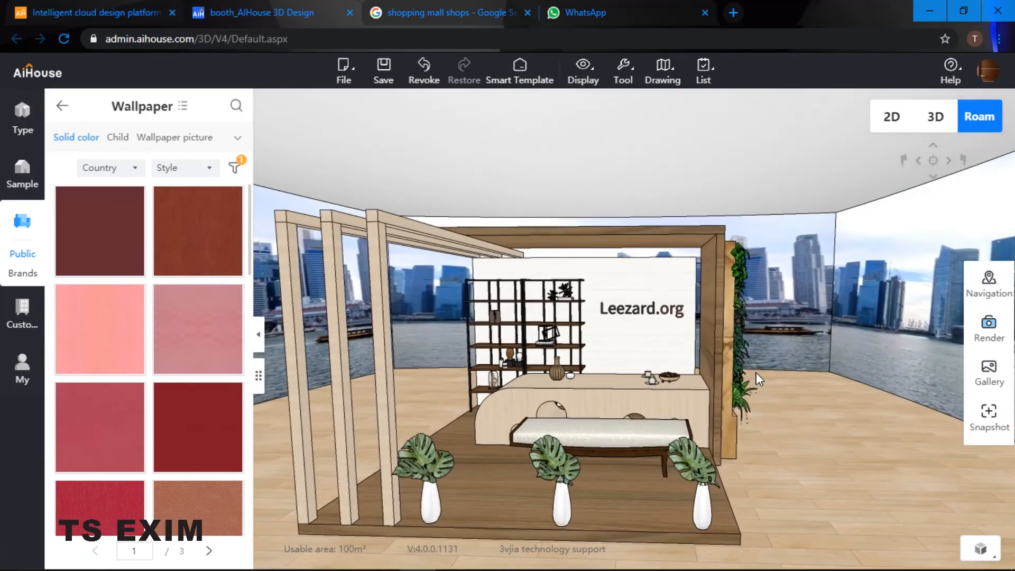
right_drag(758, 378, 759, 381)
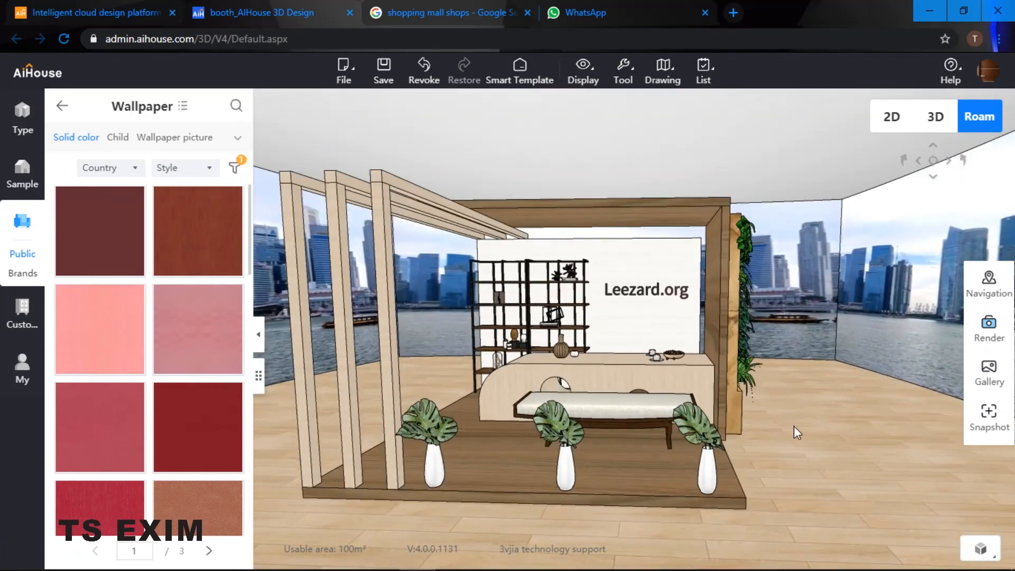
drag(793, 426, 836, 388)
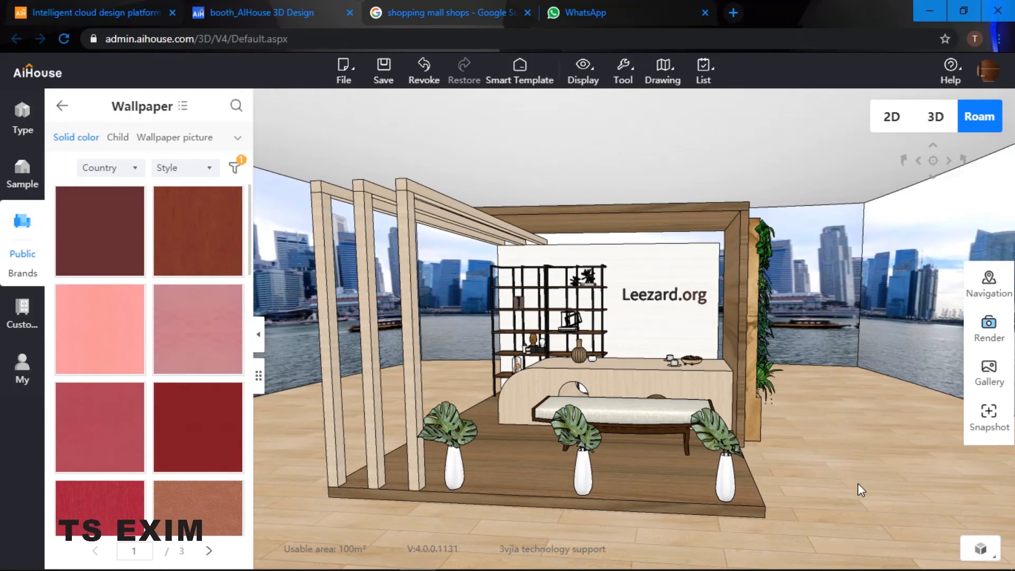
Replace the room floor around the booth with a white marble floor tile from the ceramic floor tiles
click(62, 105)
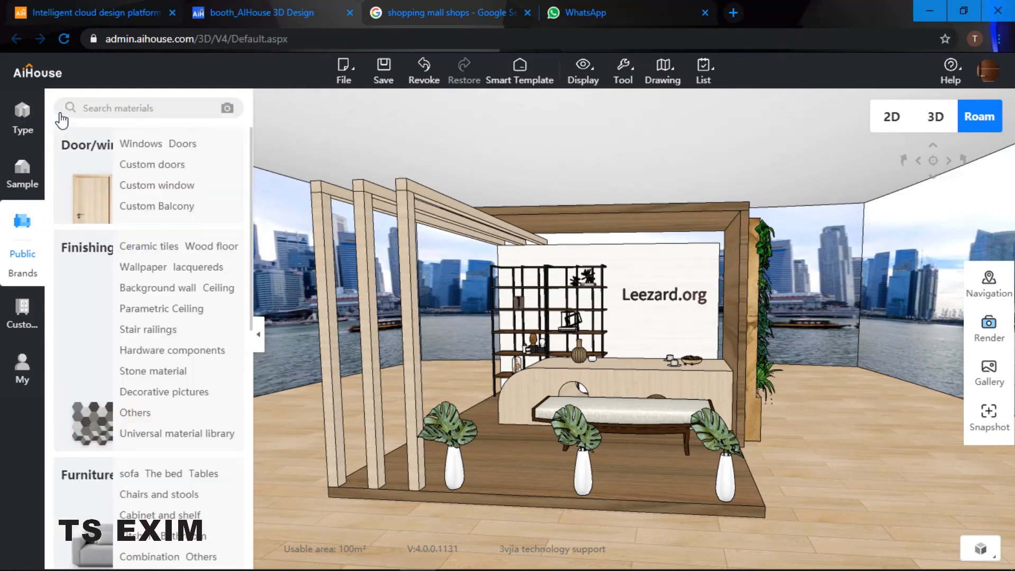
click(147, 247)
click(153, 141)
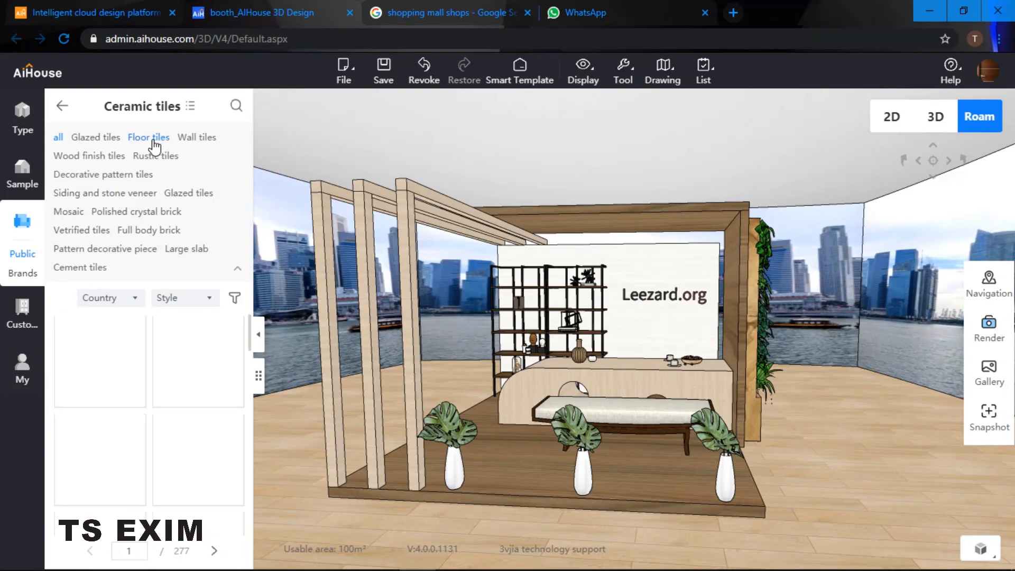
click(164, 157)
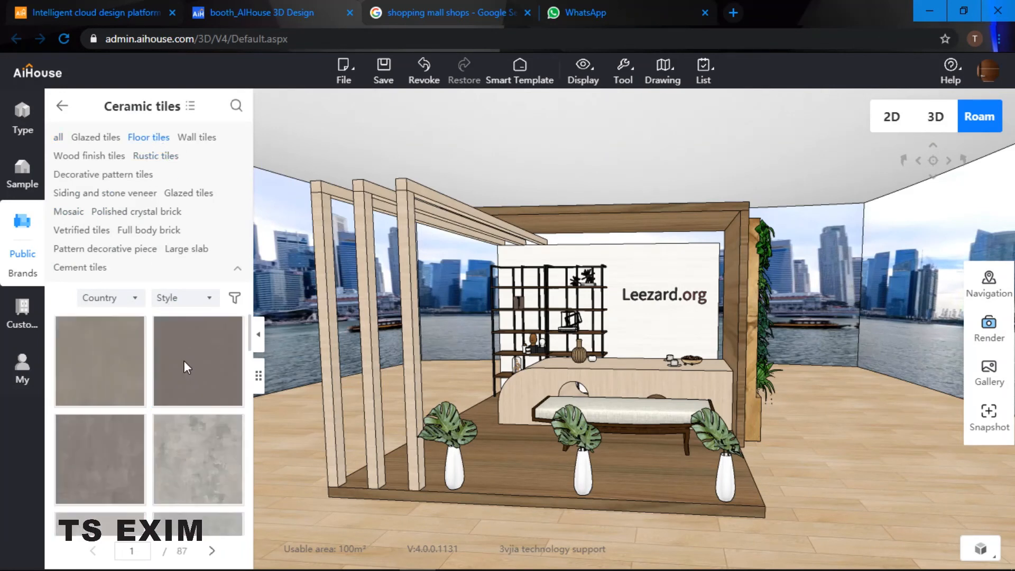
scroll(199, 391, down, 5)
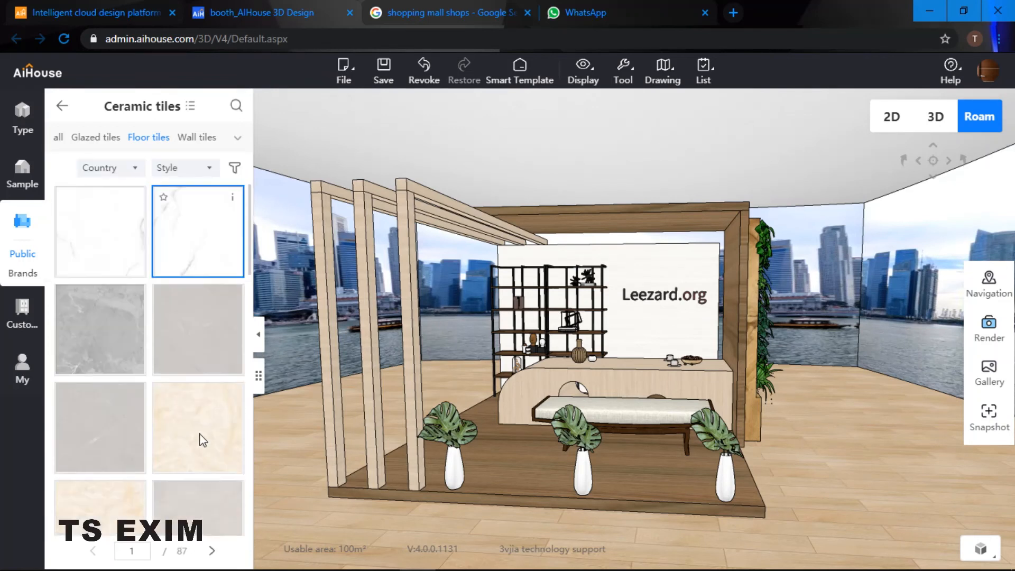
scroll(200, 443, down, 3)
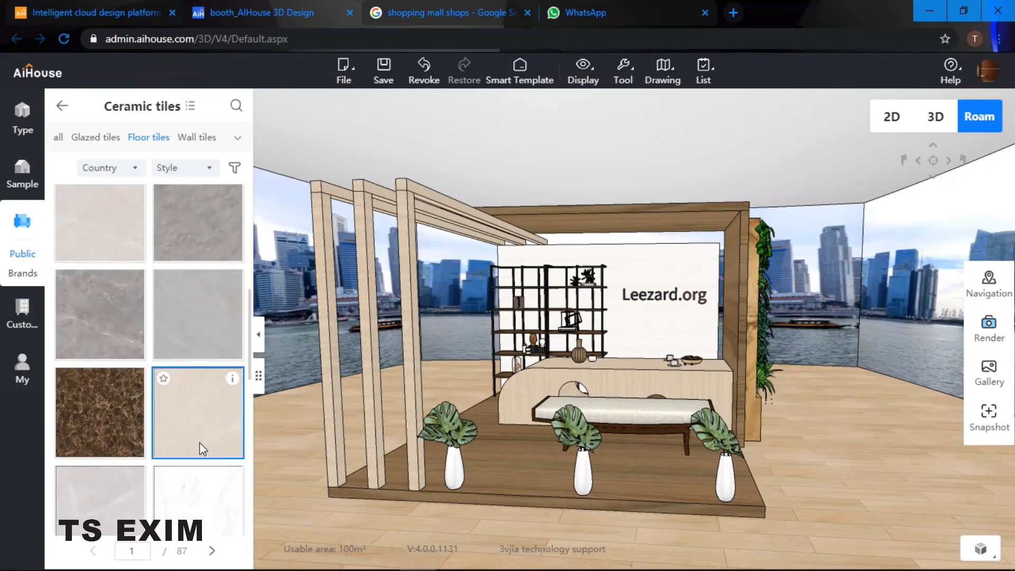
mouse_move(232, 392)
drag(226, 404, 303, 446)
drag(561, 441, 687, 439)
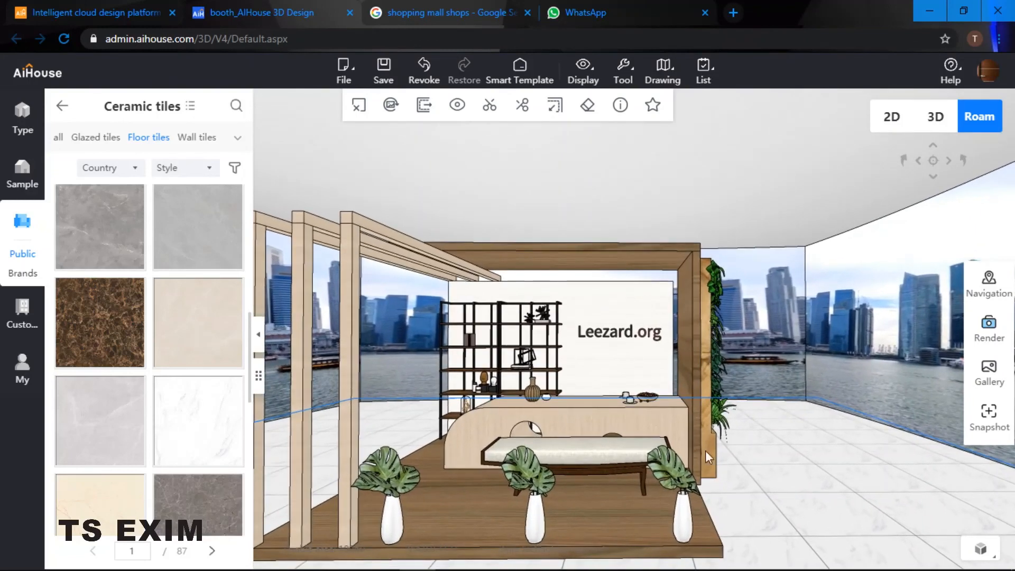
scroll(746, 479, up, 3)
drag(746, 489, 588, 344)
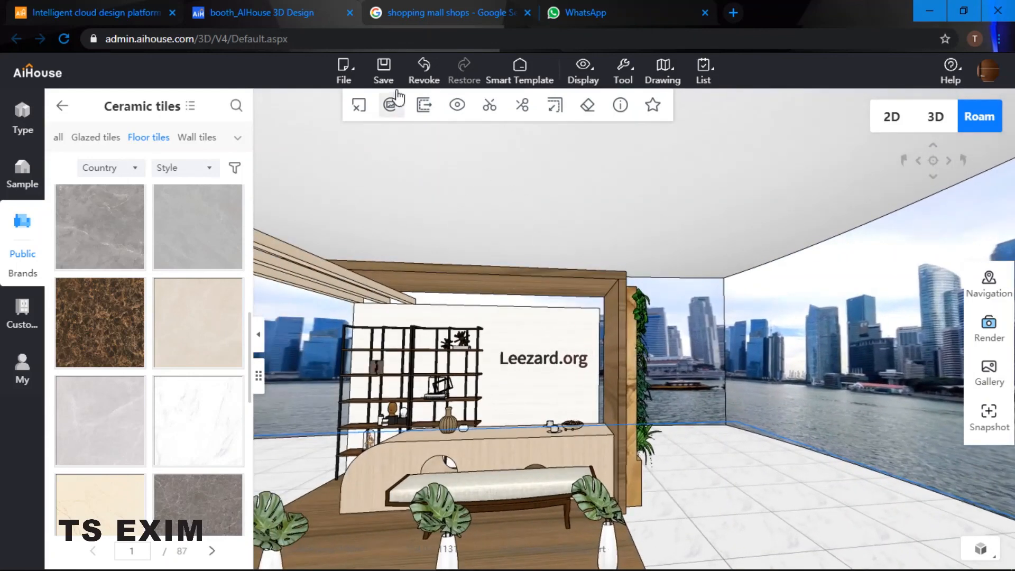
Check the shopping mall reference images in Google and open the uploaded textures in AiHouse
click(451, 14)
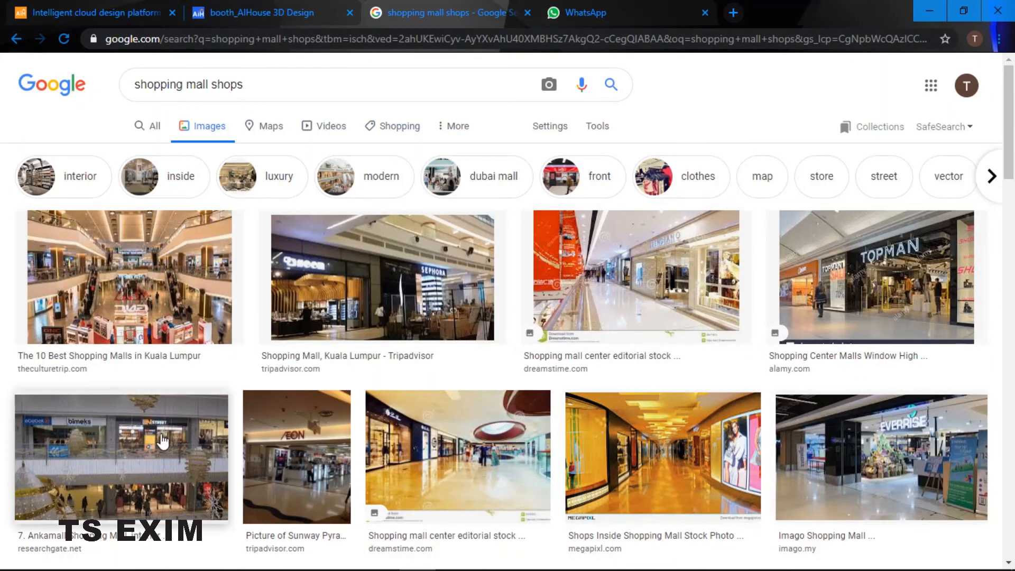
click(274, 16)
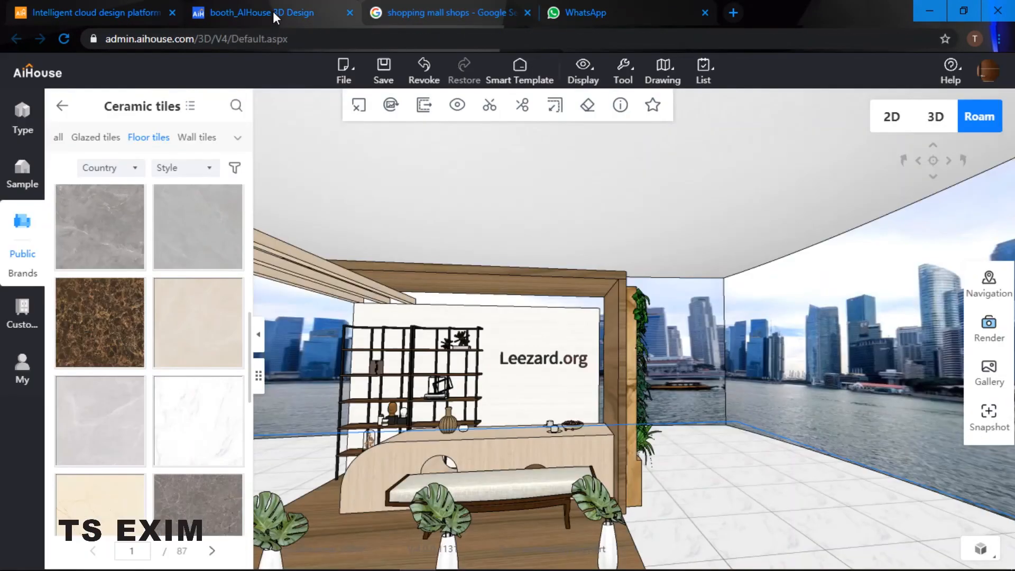
click(22, 367)
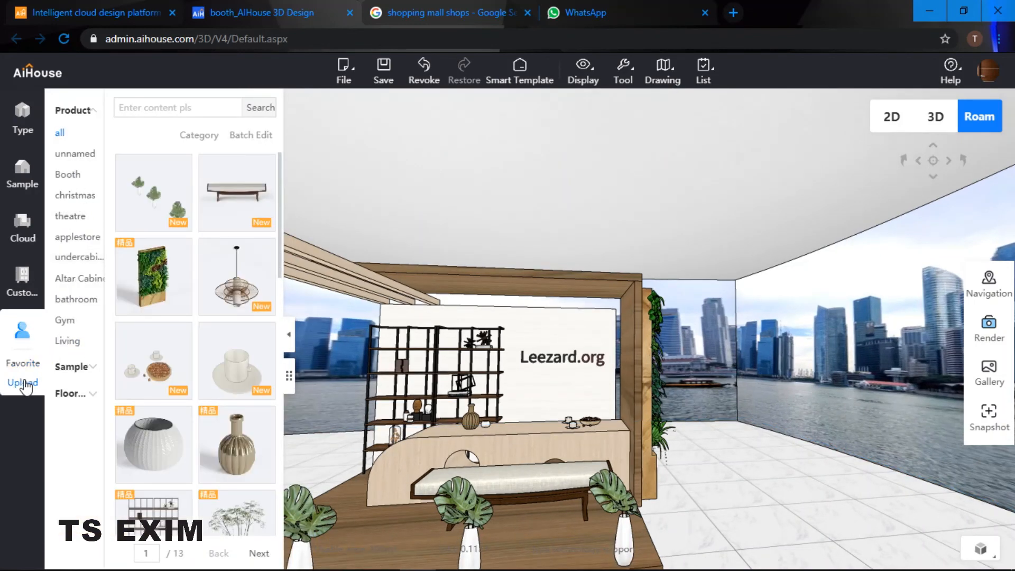
click(23, 382)
mouse_move(83, 147)
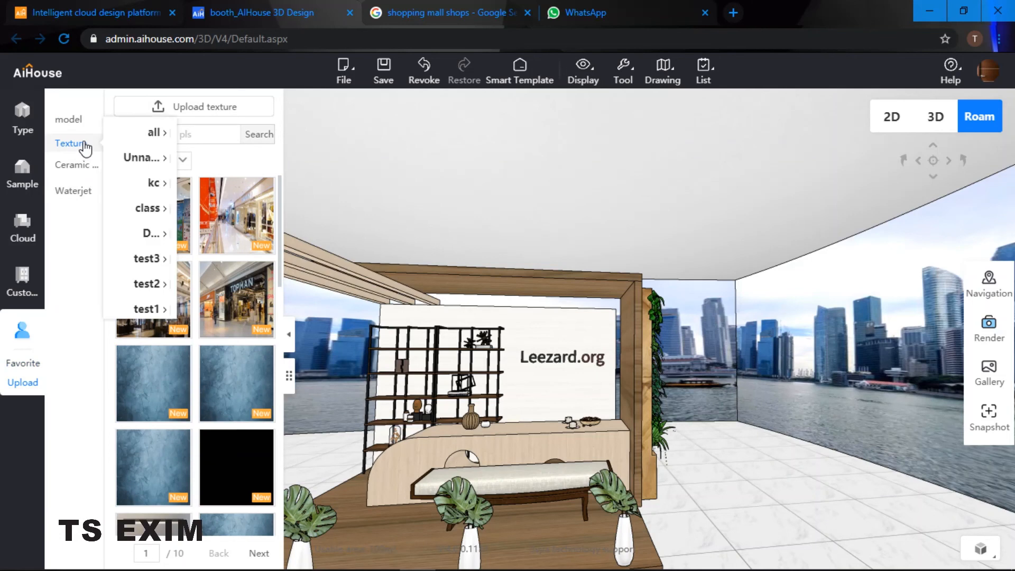
Apply the uploaded Everrise storefront photo to the room's left wall and the bright mall corridor photo to the back wall
drag(497, 217, 461, 222)
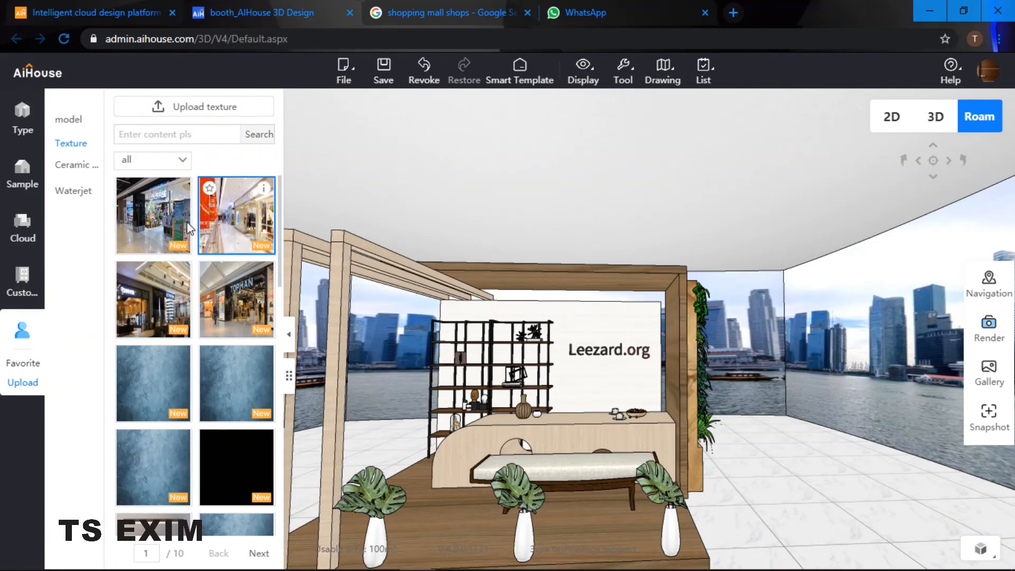
drag(378, 254, 232, 256)
drag(154, 216, 364, 325)
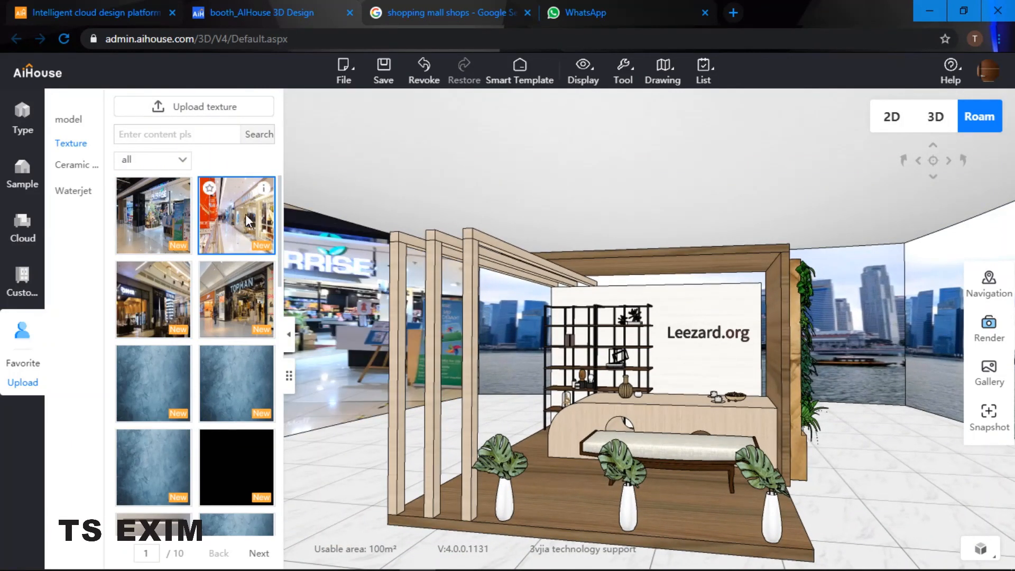
click(510, 330)
drag(510, 330, 547, 328)
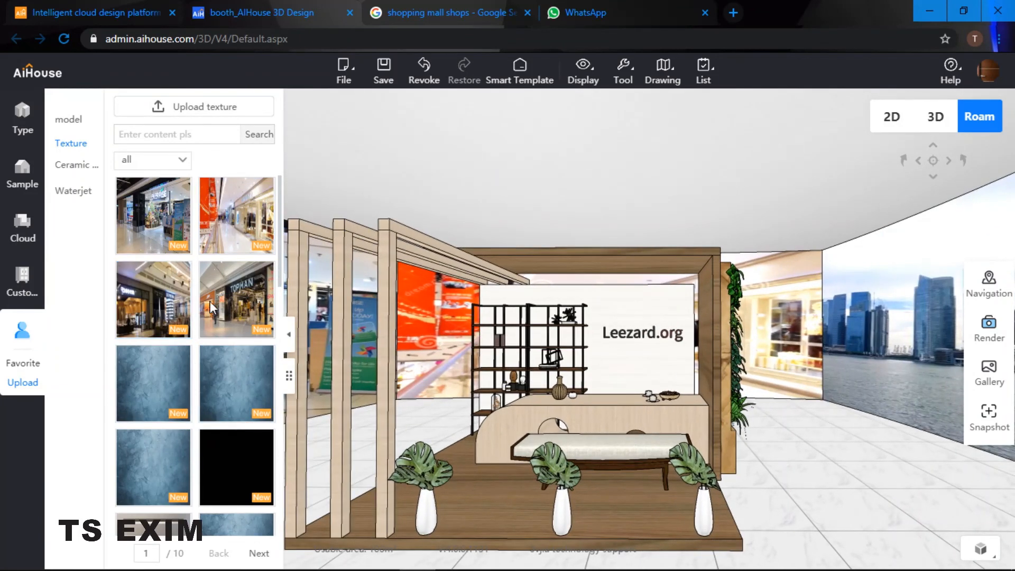
Apply the Everrise storefront photo to the room's right wall and the Topman storefront photo to the remaining front wall
drag(191, 233, 732, 321)
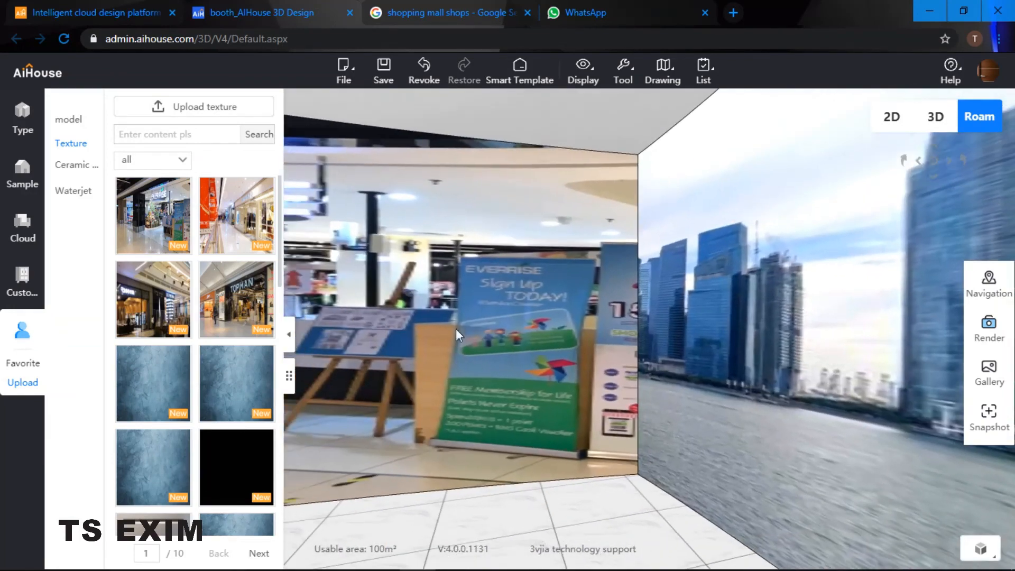
drag(228, 309, 930, 346)
scroll(487, 353, down, 4)
drag(487, 354, 689, 384)
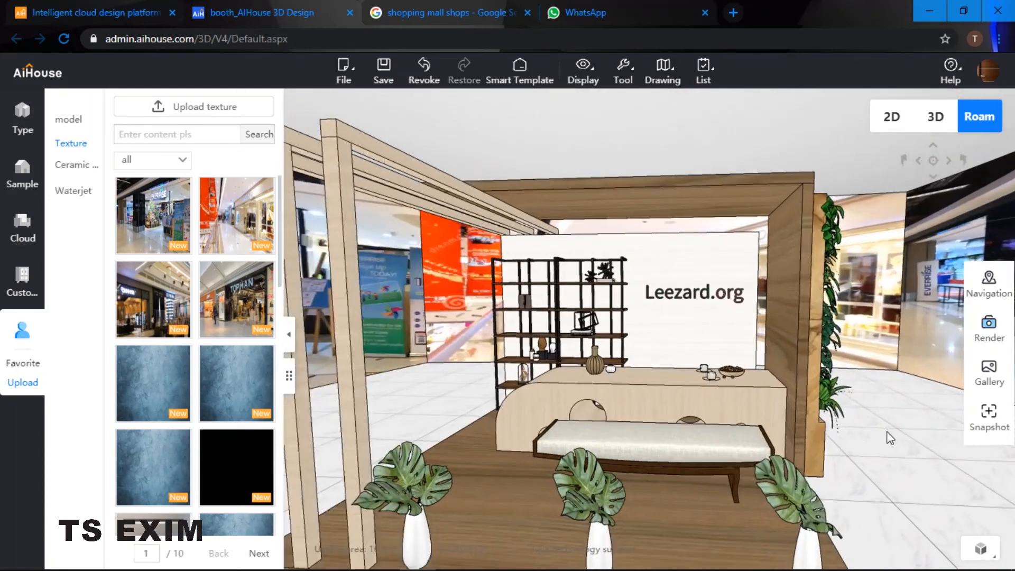
scroll(888, 420, down, 4)
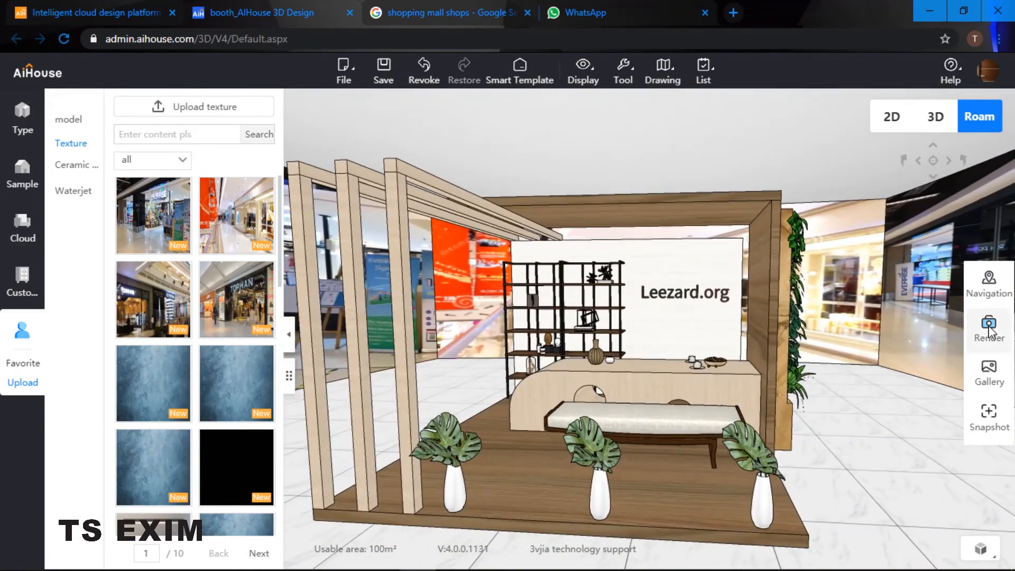
Open the render setup and frame the whole booth from the front within the 4:3 image
click(990, 330)
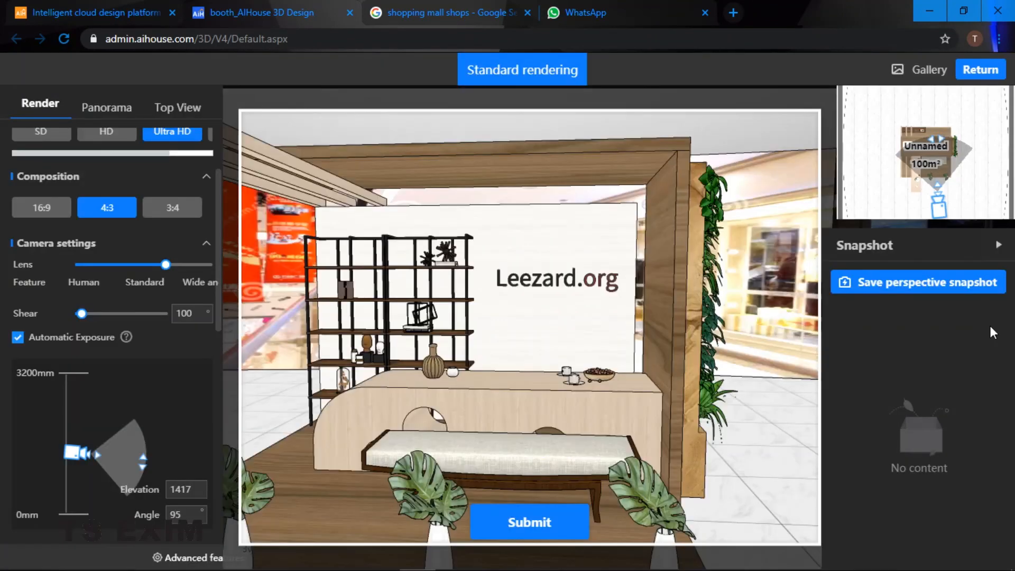
drag(801, 341, 754, 408)
scroll(728, 395, down, 4)
key(a)
key(d)
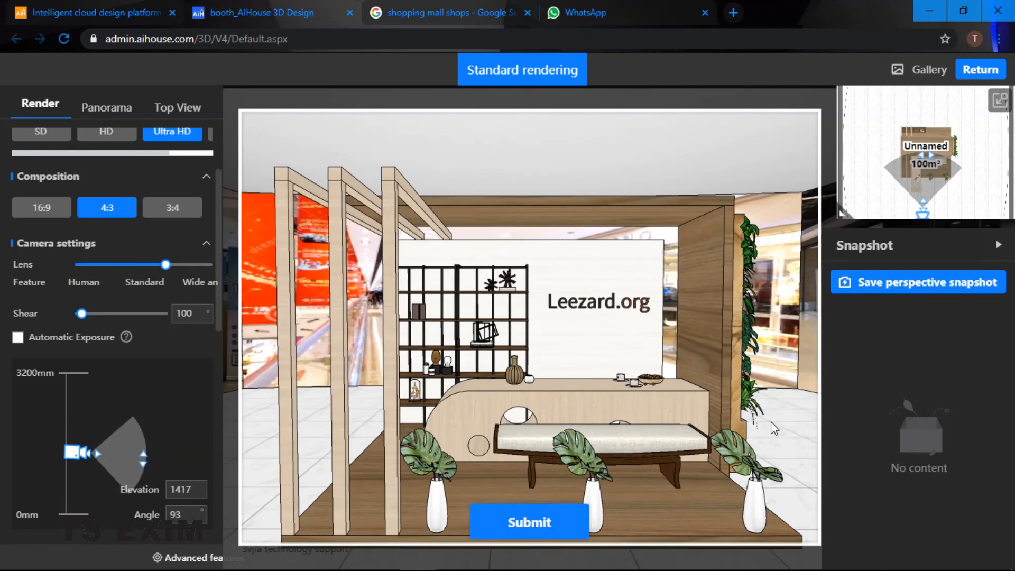
key(d)
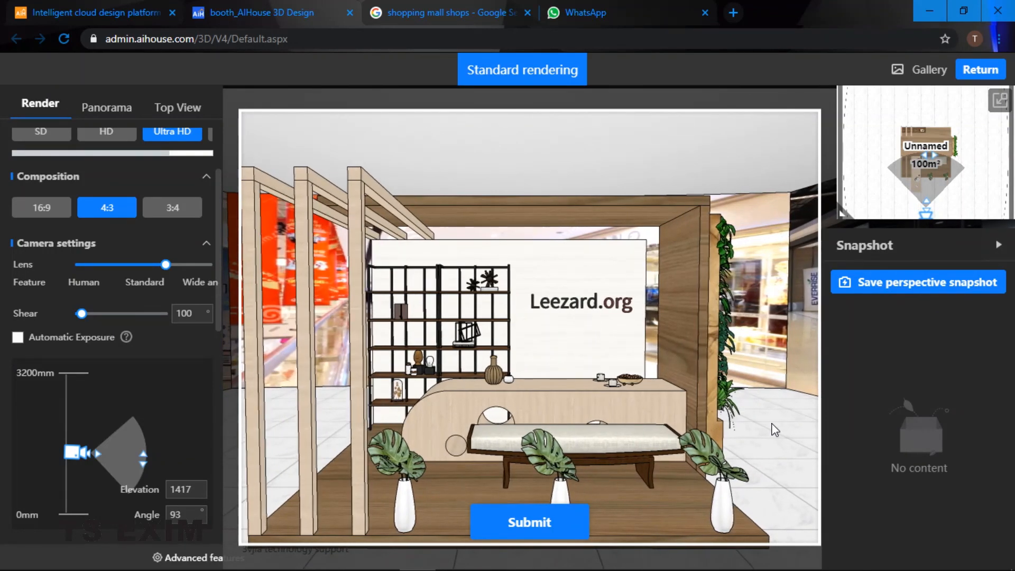
drag(771, 424, 753, 426)
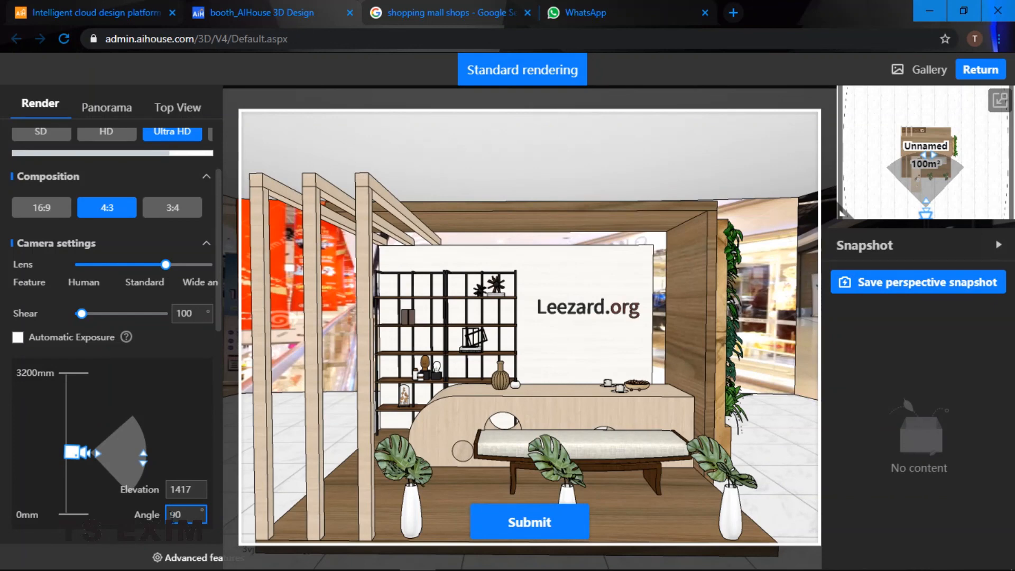
Set the camera angle to 90° and its elevation to 1181 mm, and save the view as a perspective snapshot
key(Return)
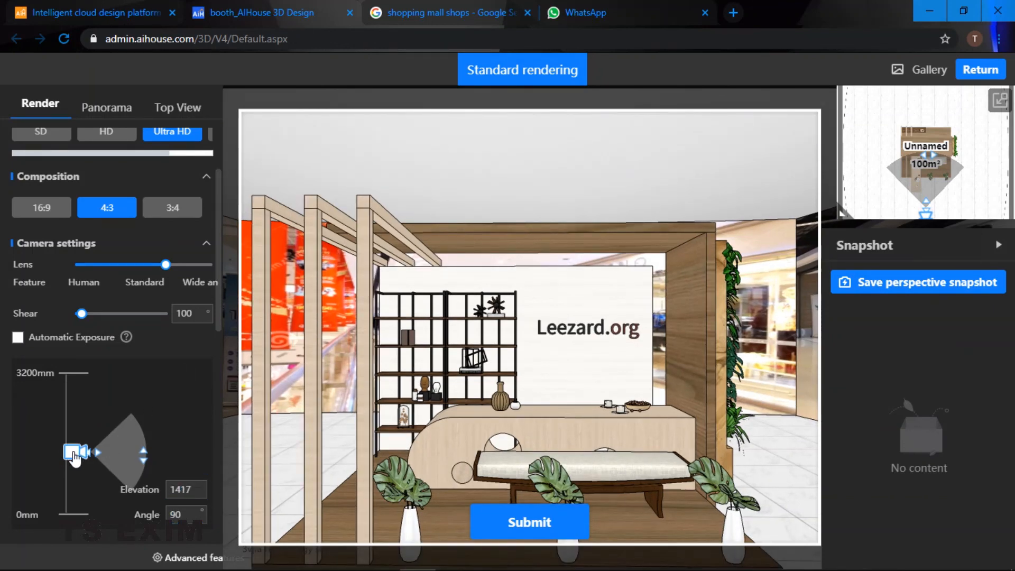
drag(73, 454, 75, 469)
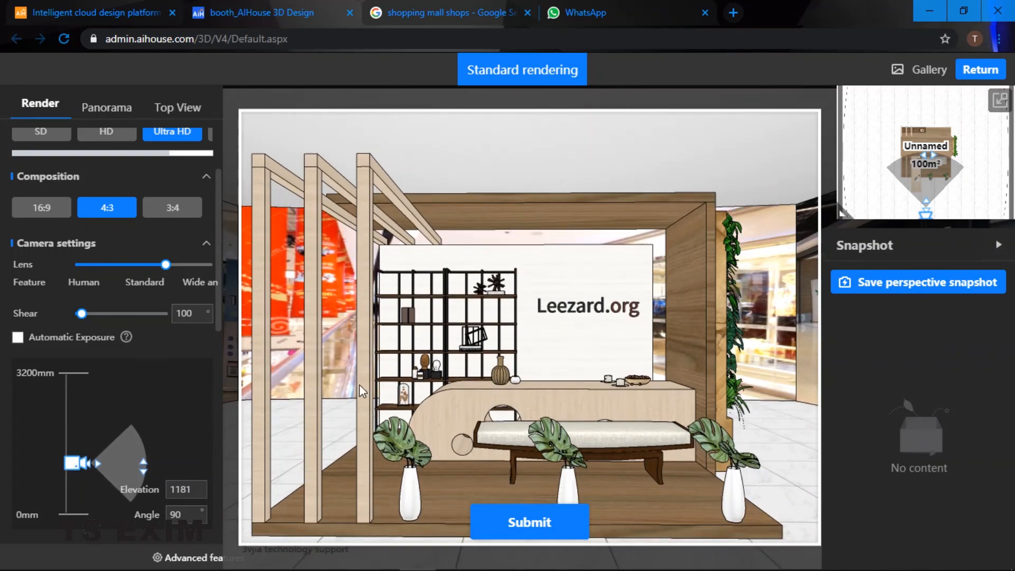
scroll(133, 201, up, 2)
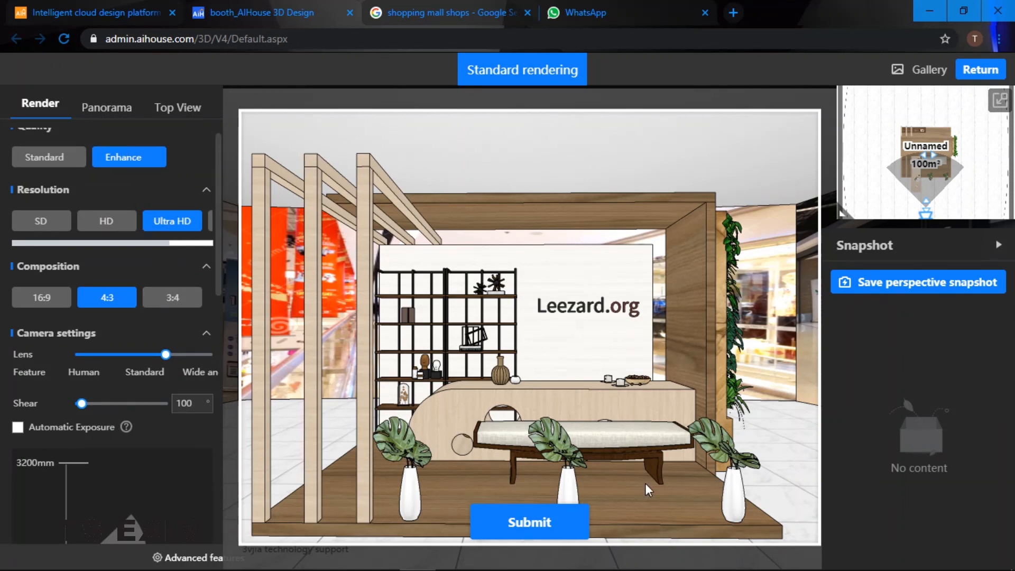
click(939, 286)
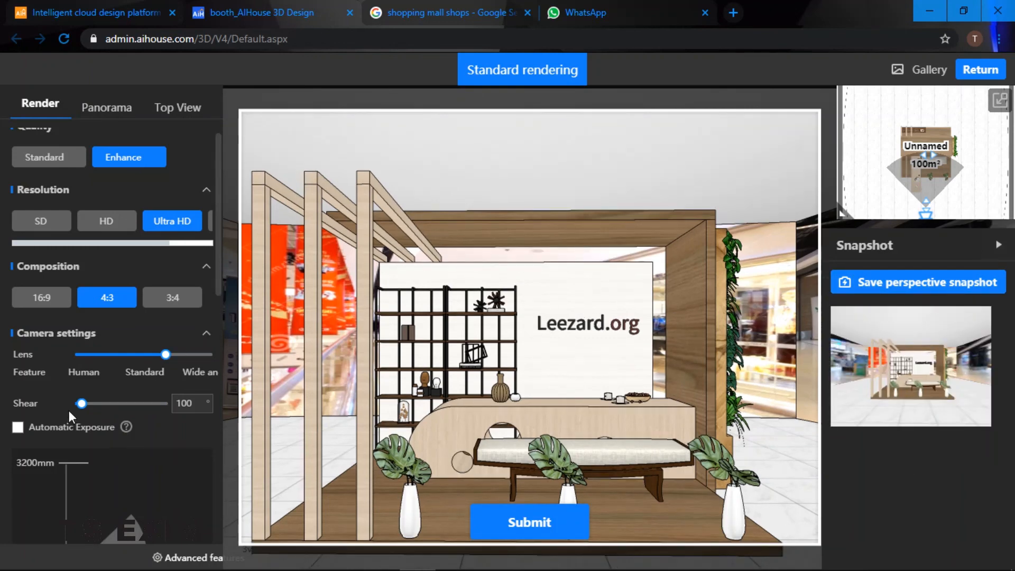
Switch to custom lighting and add a fill light board stretched over the entire room ceiling at 3000 mm elevation
scroll(44, 425, down, 6)
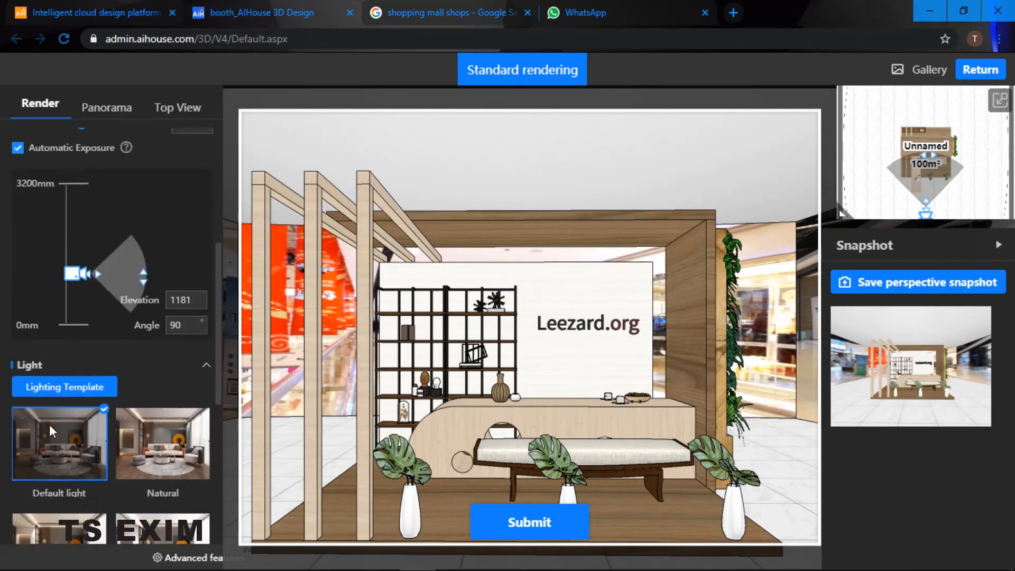
scroll(64, 420, up, 2)
scroll(79, 421, down, 3)
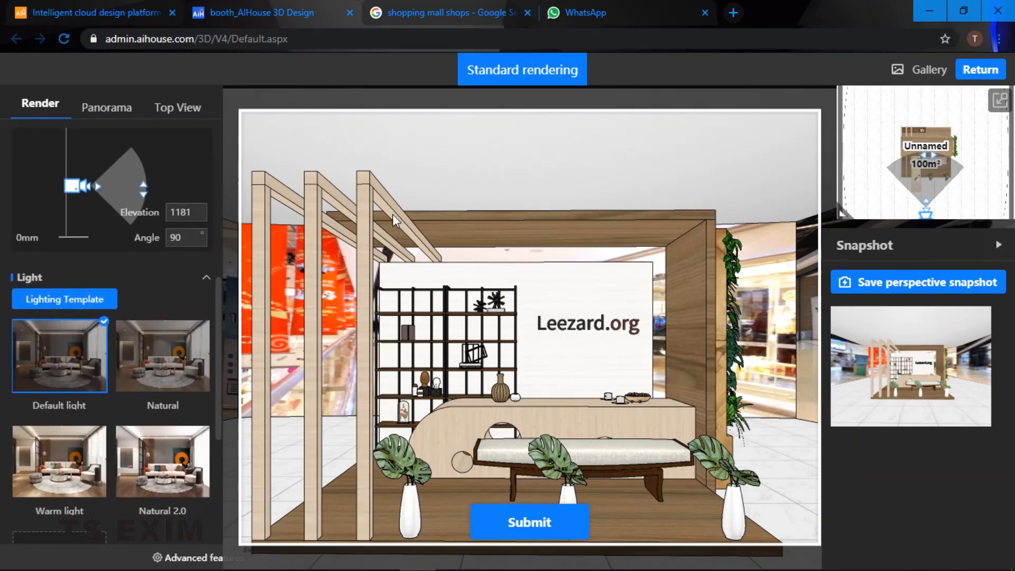
scroll(43, 370, down, 3)
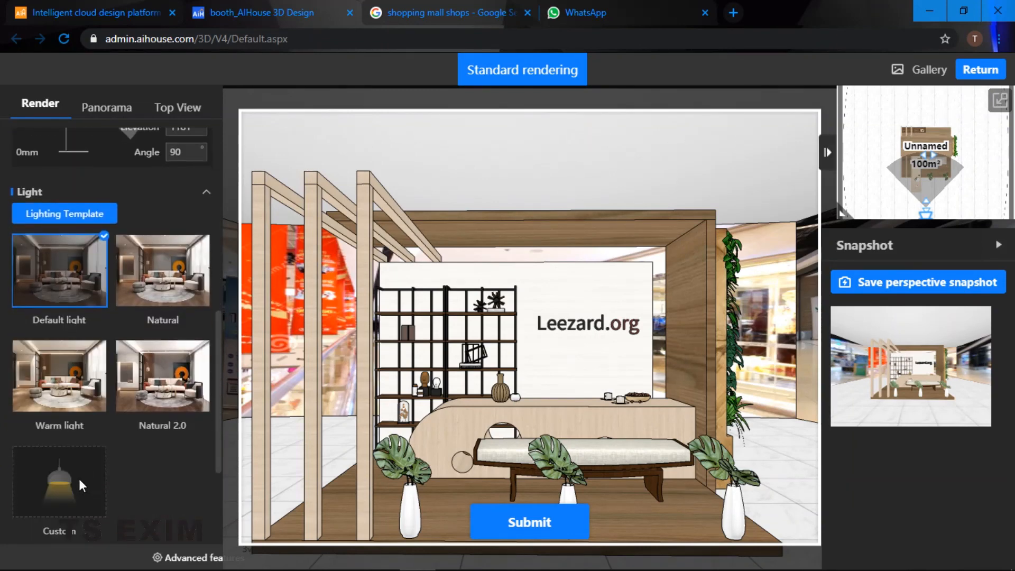
click(91, 482)
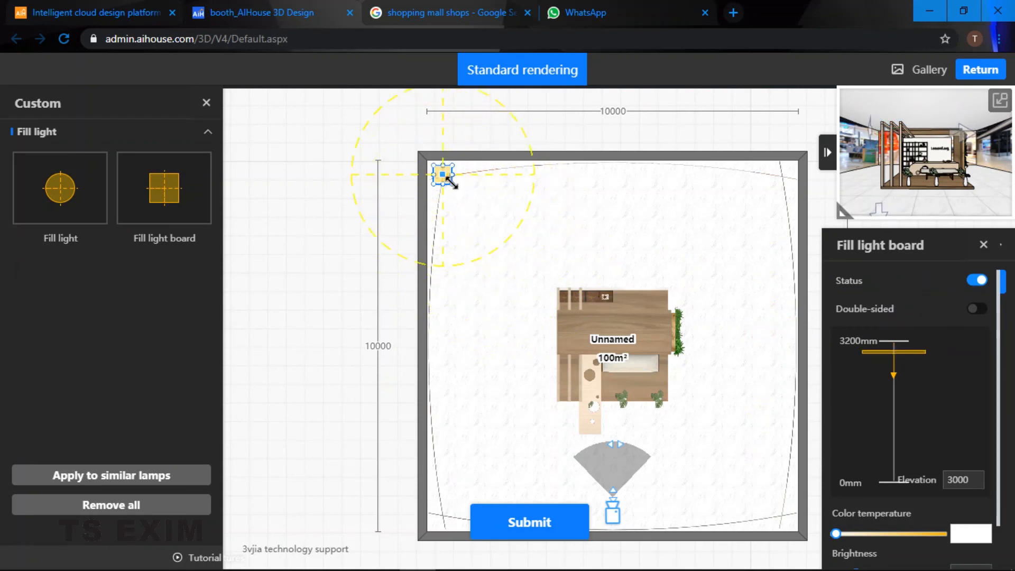
drag(450, 182, 789, 524)
drag(789, 525, 790, 526)
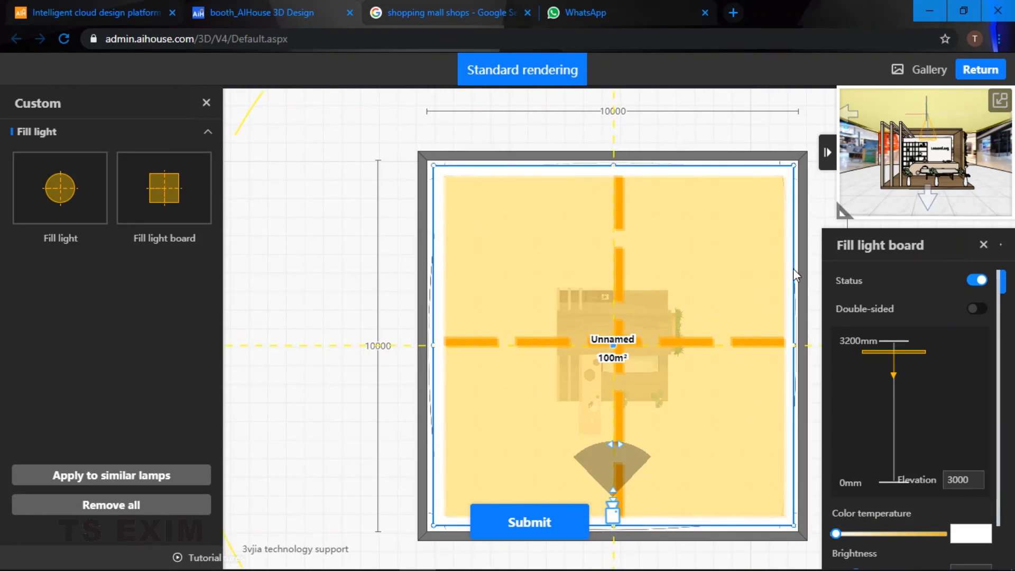
Give the fill light board a warmer color temperature and reduce its brightness below 20
scroll(894, 476, down, 1)
drag(835, 488, 866, 487)
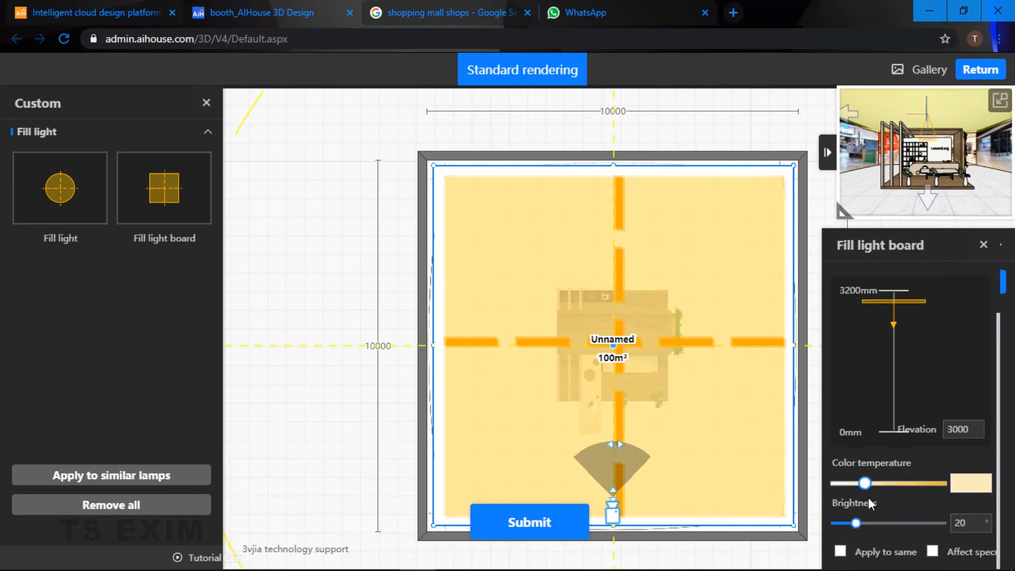
drag(856, 524, 841, 526)
click(983, 245)
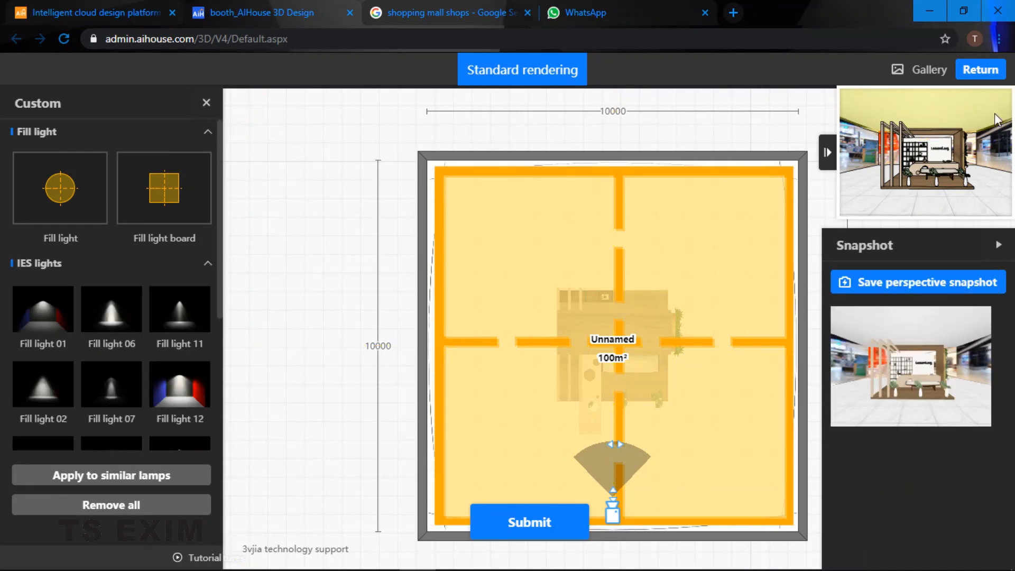
Restore the saved booth perspective and submit the Enhance-quality, Ultra HD render in 4:3
click(999, 101)
click(900, 347)
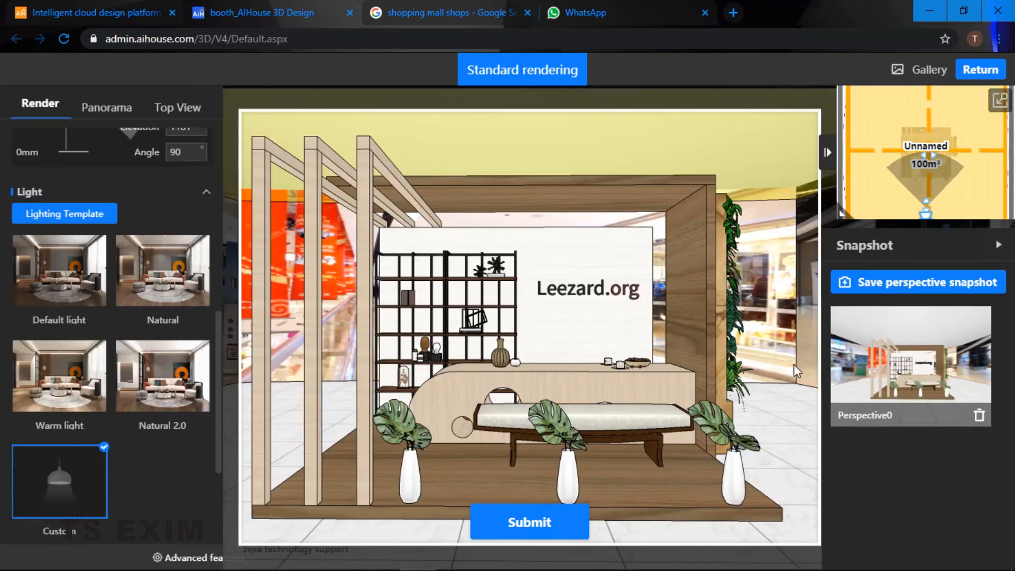
scroll(173, 287, up, 7)
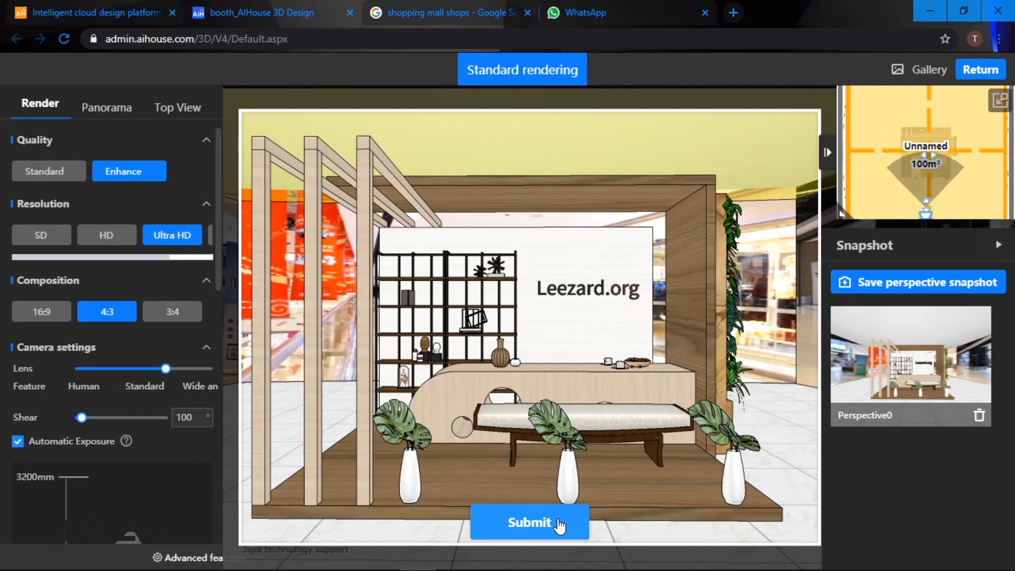
click(559, 523)
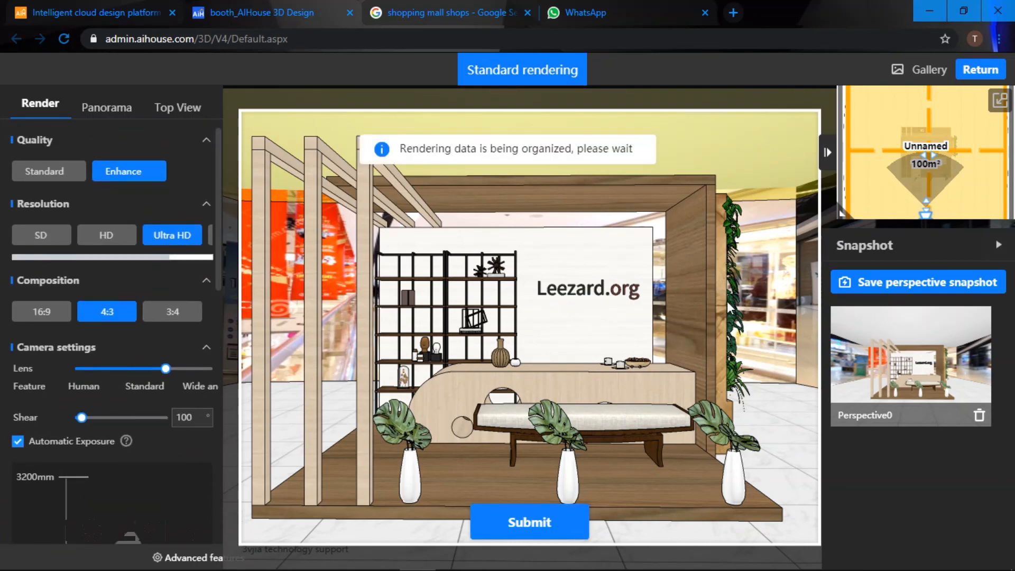